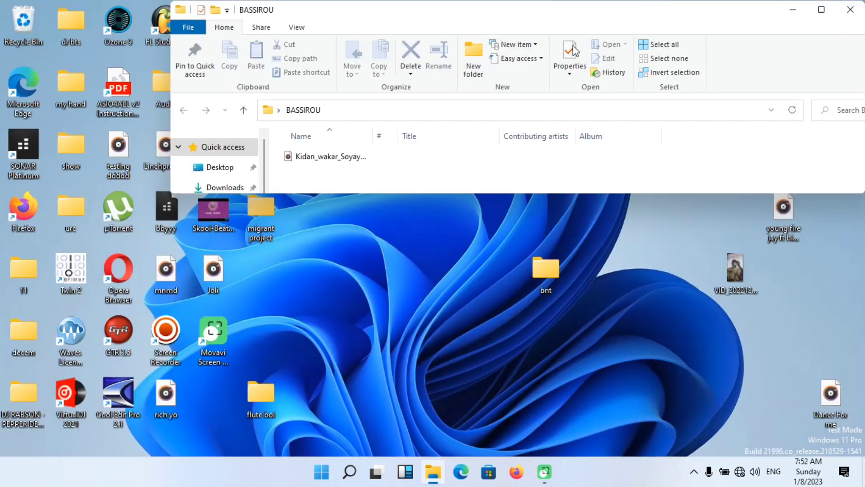
Check the beat file in the BASSIROU folder and close the folder window.
double_click(581, 14)
drag(553, 28, 548, 50)
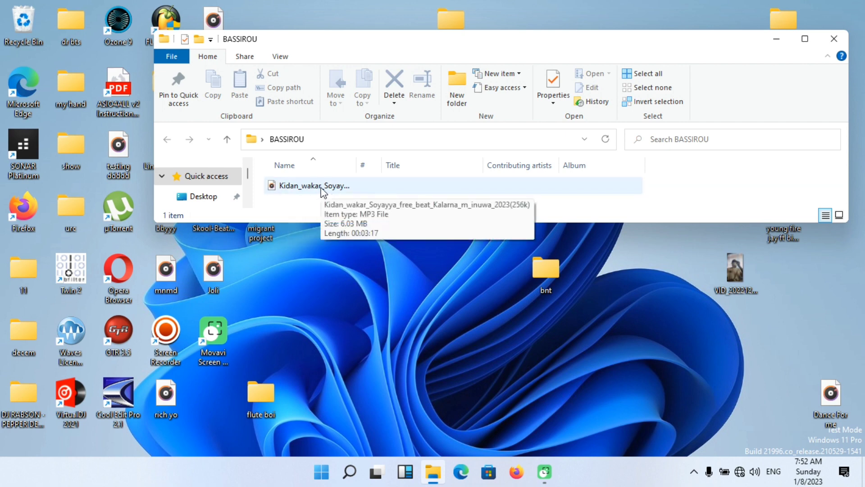
click(839, 37)
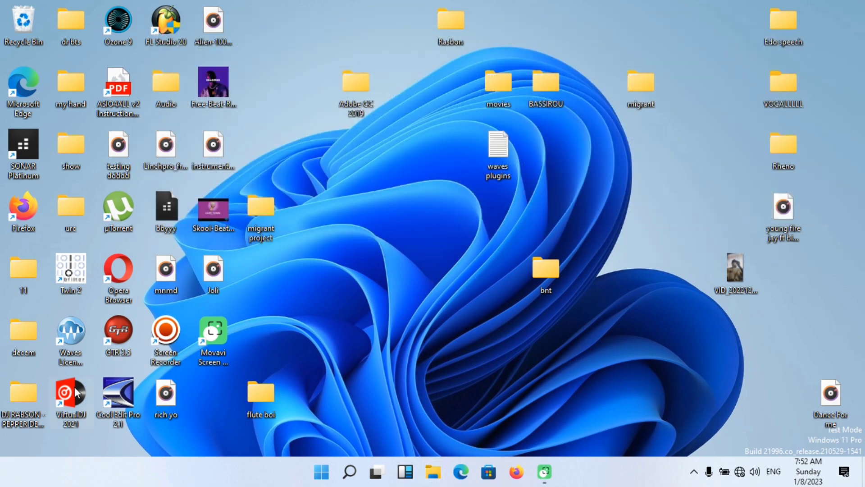
Launch VirtualDJ as administrator and dismiss the video driver and equalizer dialogs, keeping the EZRemix mode.
double_click(75, 388)
right_click(75, 388)
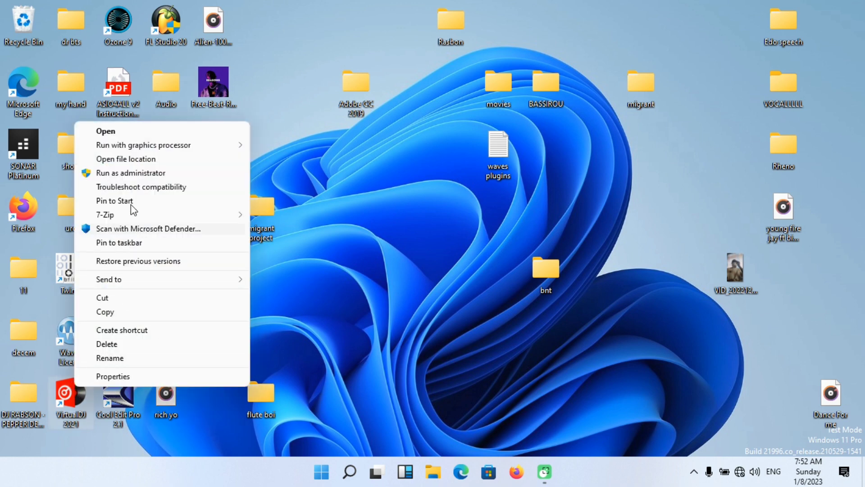
click(131, 174)
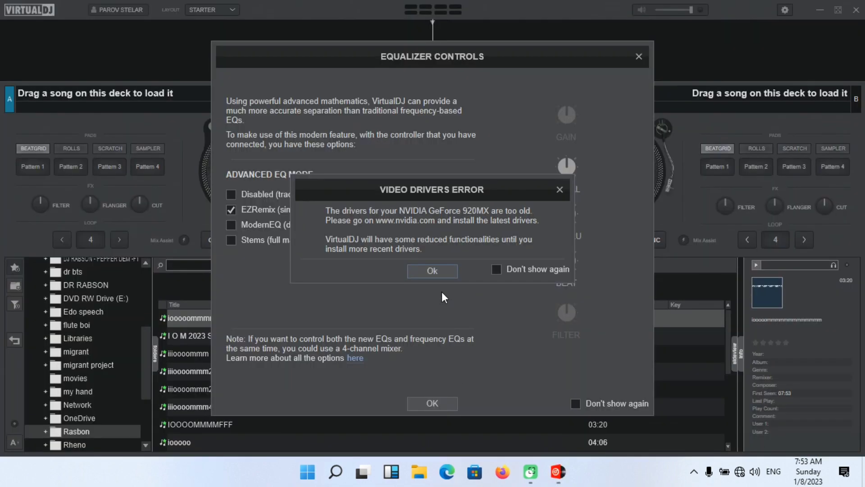
click(432, 271)
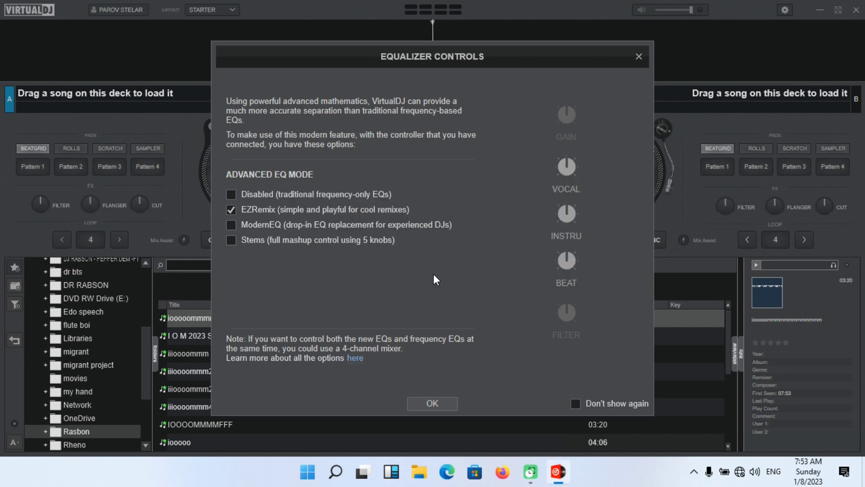
click(443, 403)
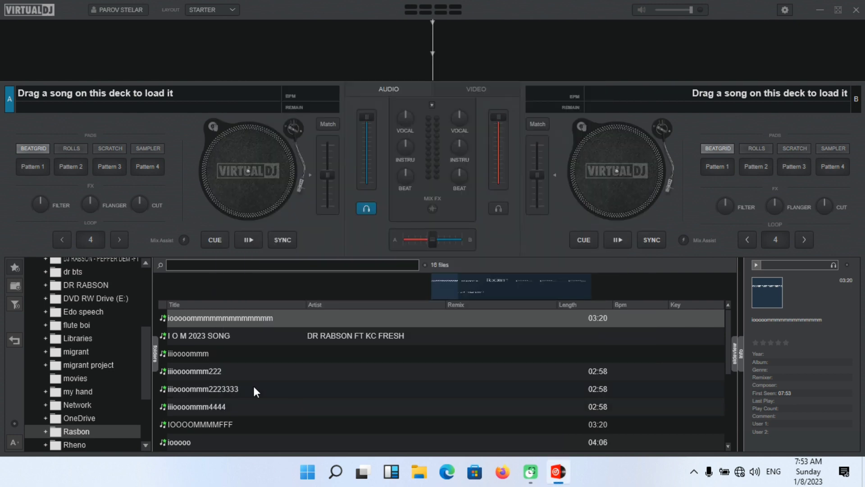
Load the Kidan wakar Soyayya beat from the BASSIROU folder onto deck A to read its BPM, and close VirtualDJ.
drag(146, 358, 150, 321)
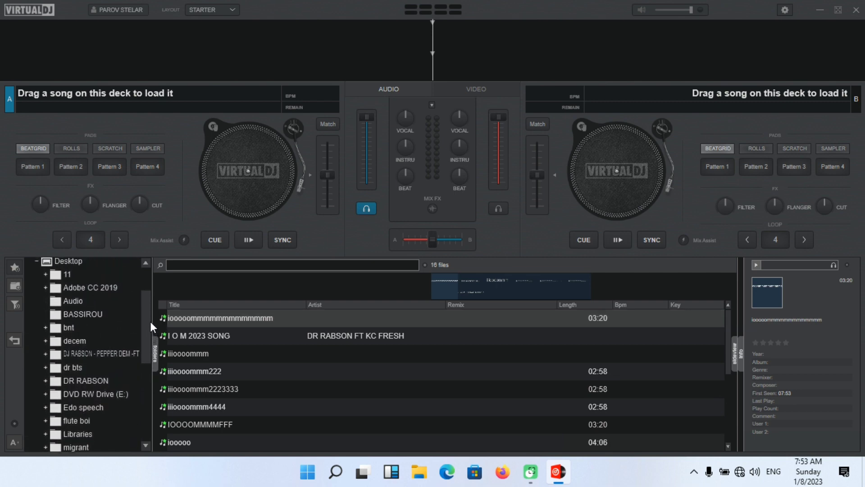
click(102, 314)
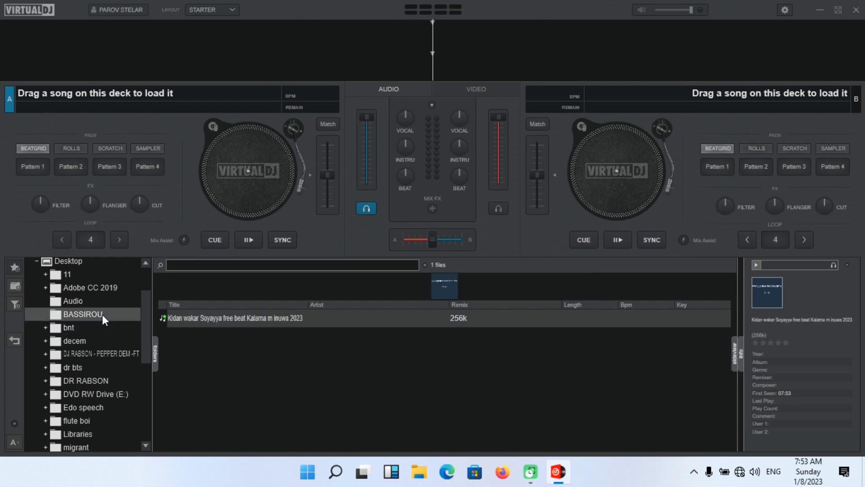
double_click(231, 318)
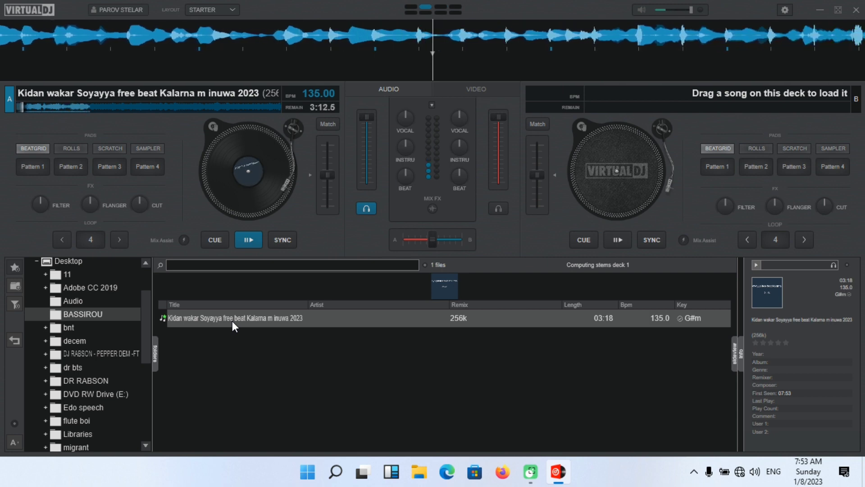
key(space)
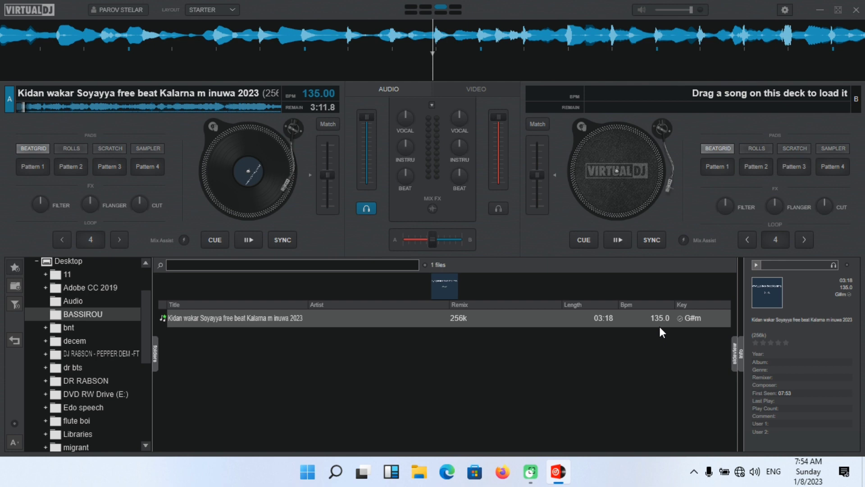
click(855, 10)
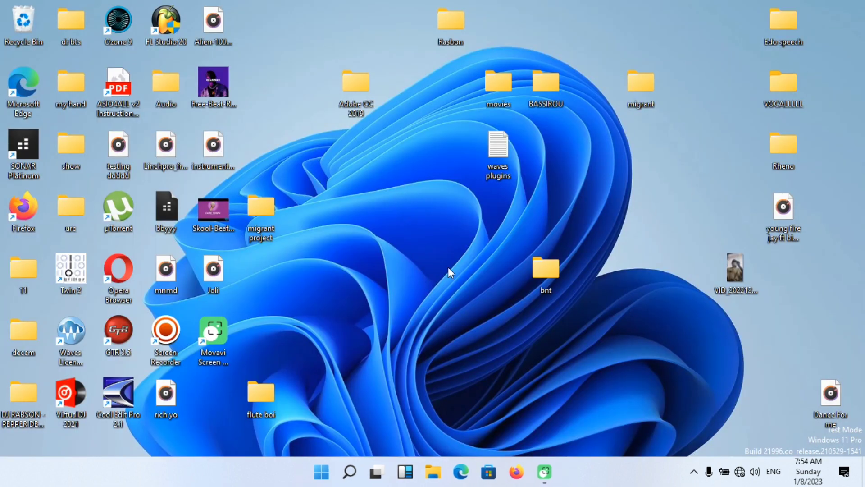
Launch SONAR Platinum as administrator from the desktop.
double_click(35, 150)
right_click(31, 146)
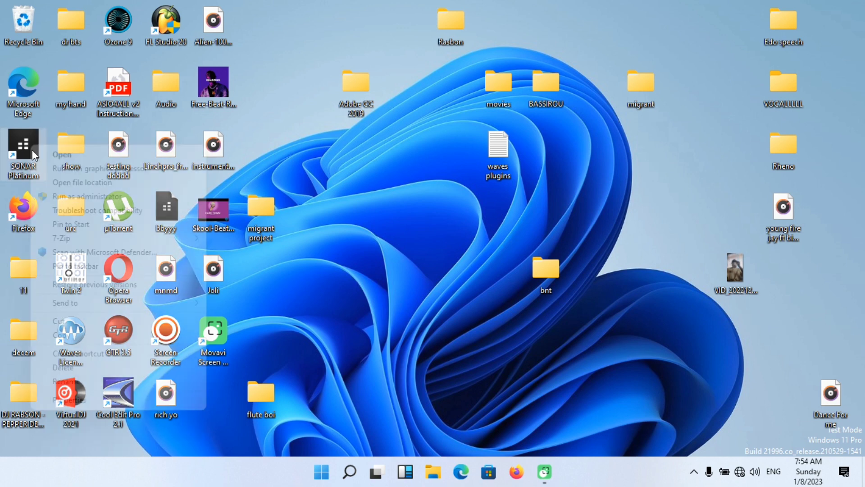
click(65, 197)
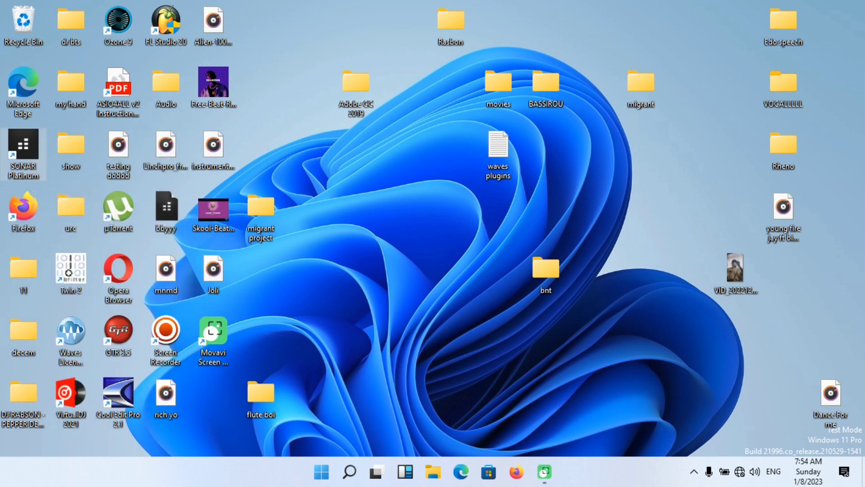
click(379, 318)
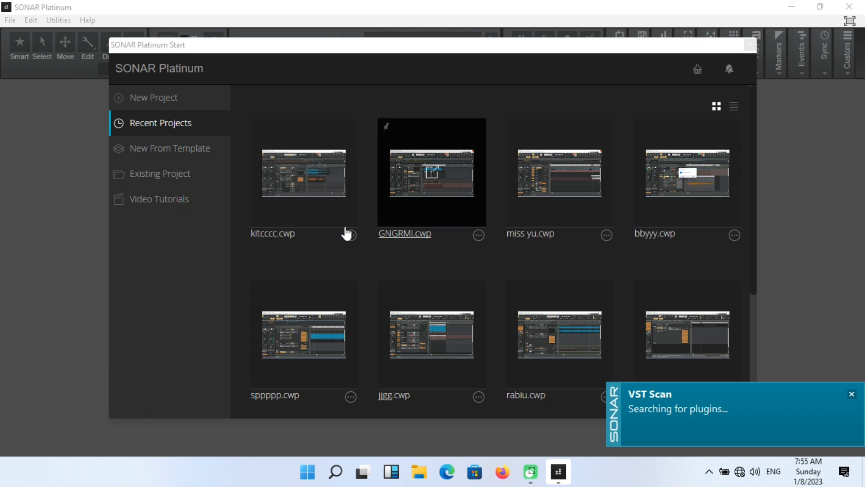
Start a new project, skipping the Waves licence rescan, and collapse the plug-in browser.
click(170, 107)
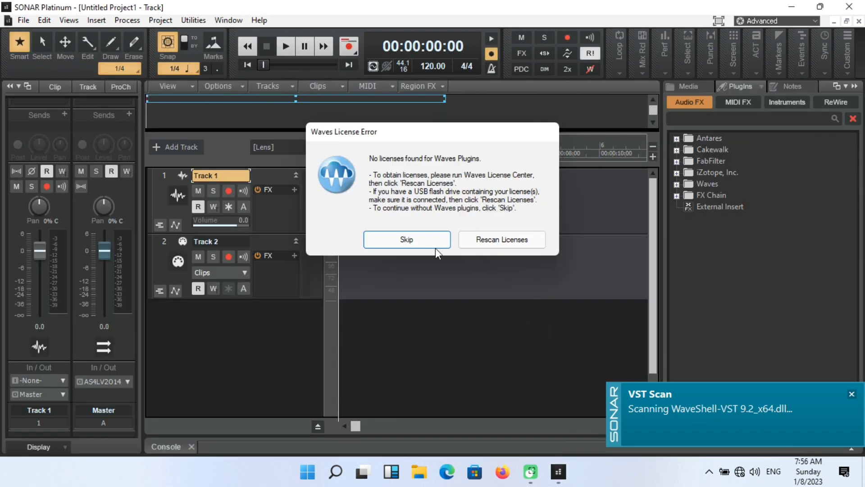
click(406, 239)
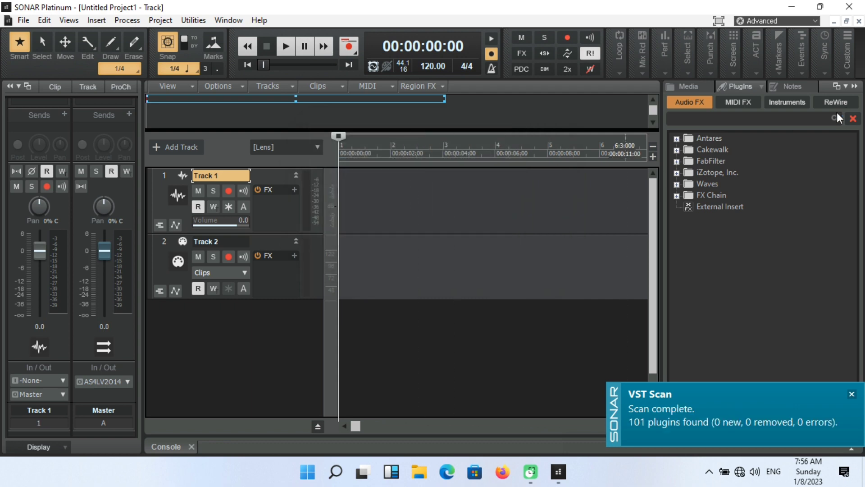
click(854, 86)
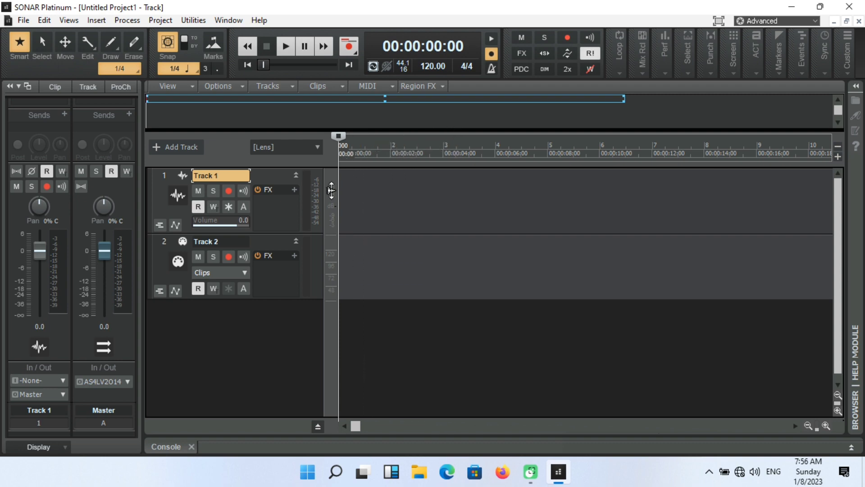
Try the Basic, Make Beats and Mix lenses in turn, and return the workspace to the Advanced lens.
click(782, 20)
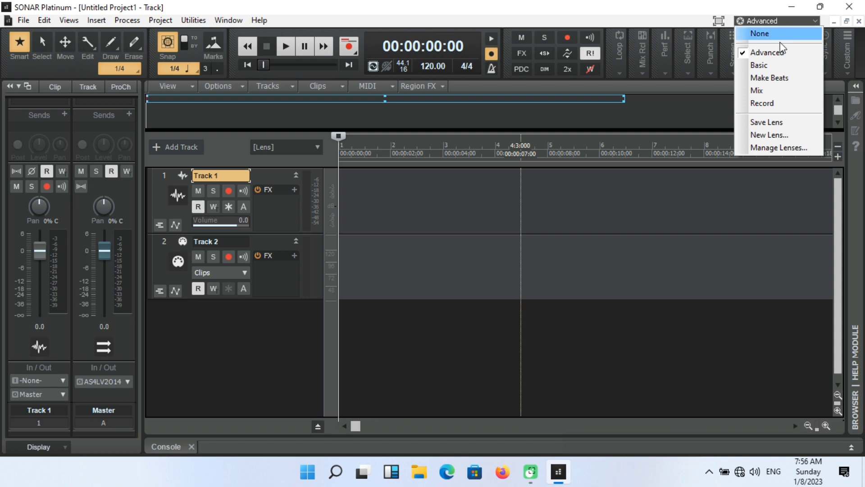
click(769, 65)
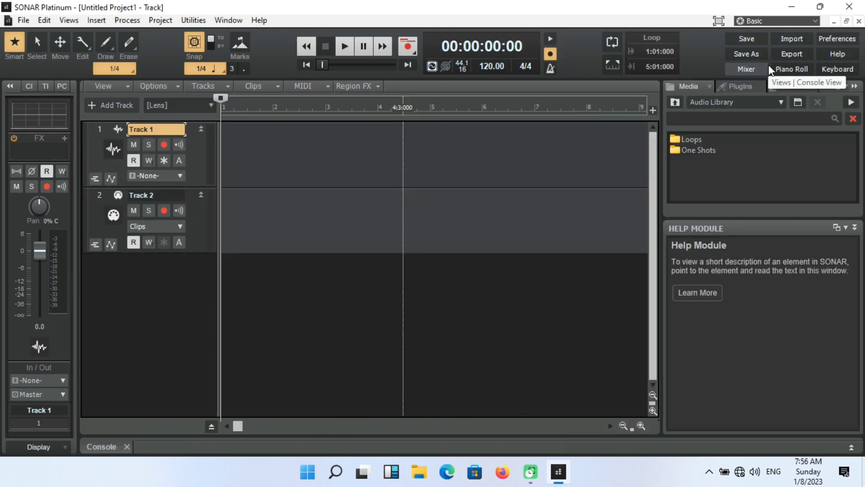
click(776, 22)
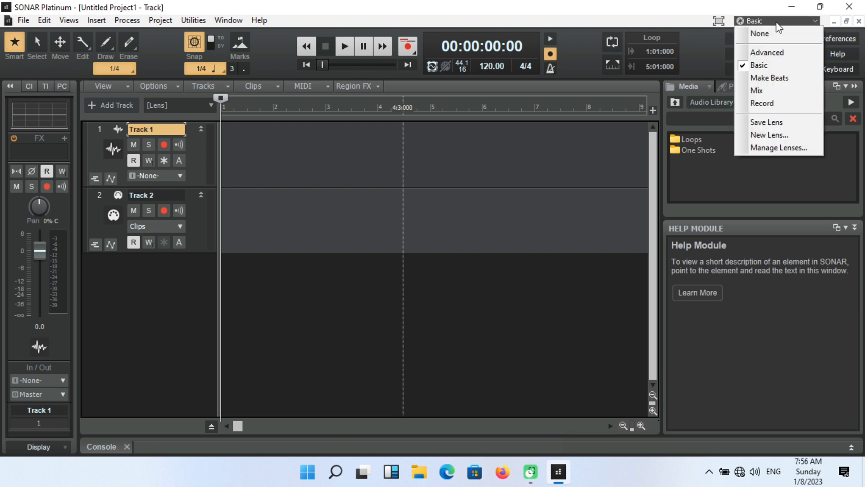
click(769, 81)
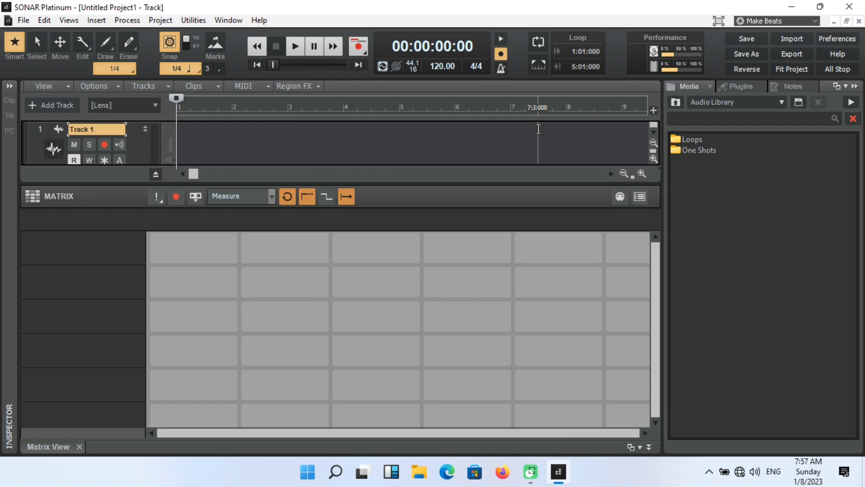
click(789, 24)
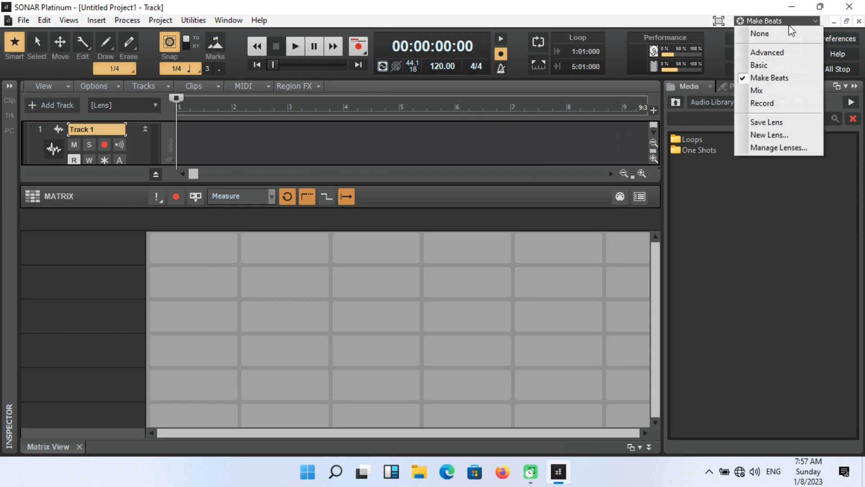
click(776, 93)
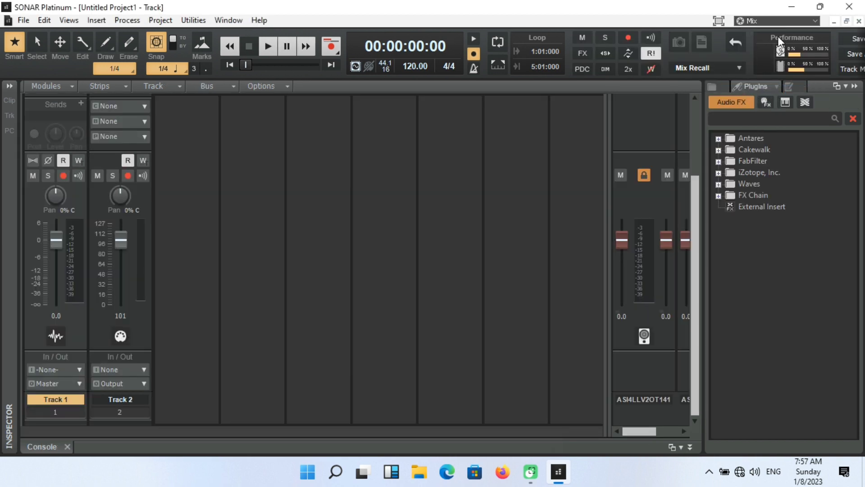
click(773, 23)
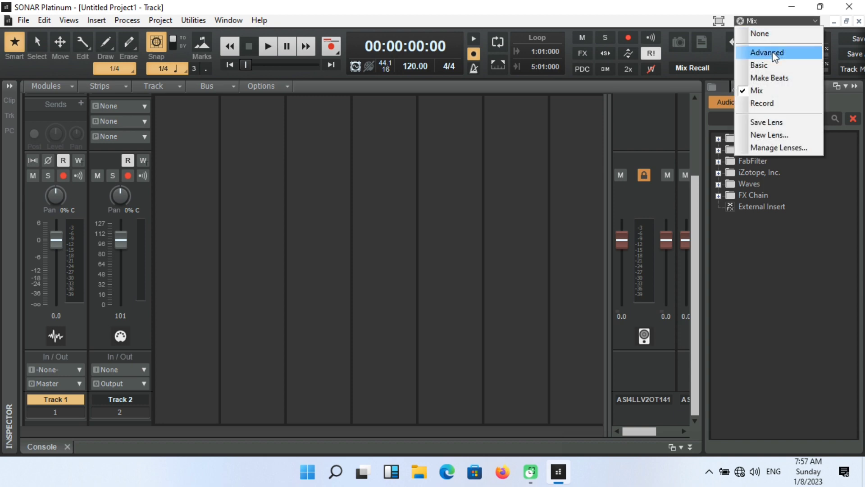
click(772, 51)
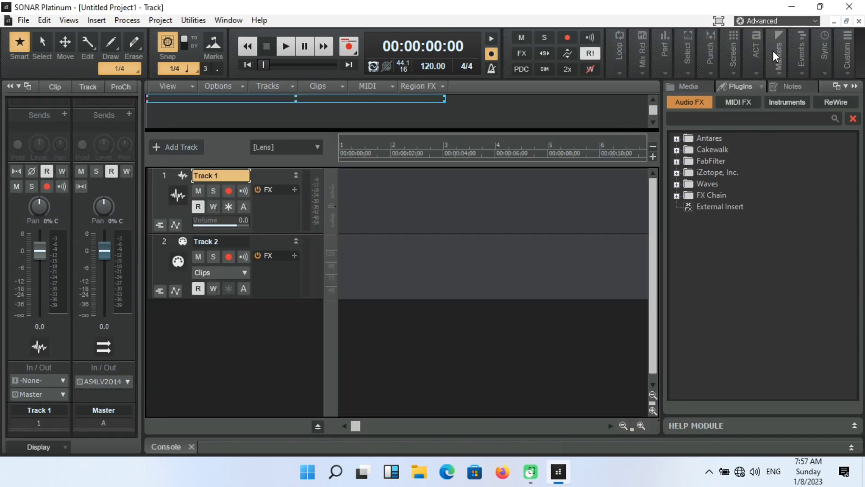
mouse_move(772, 51)
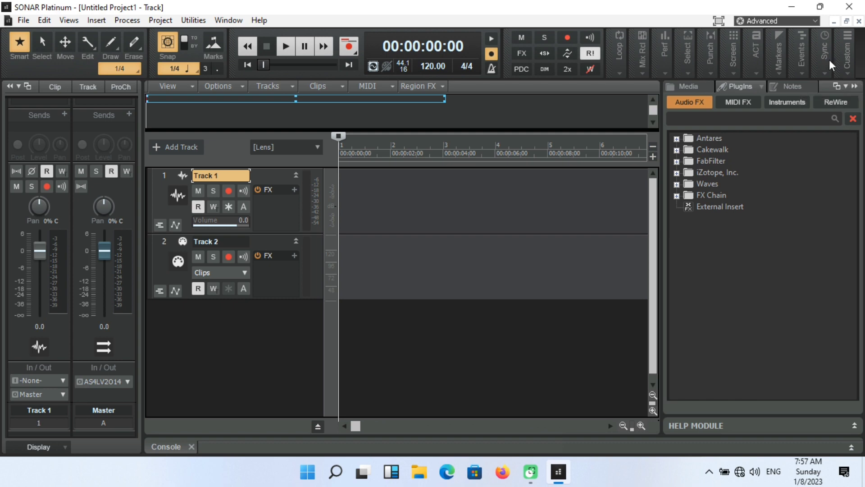
click(809, 21)
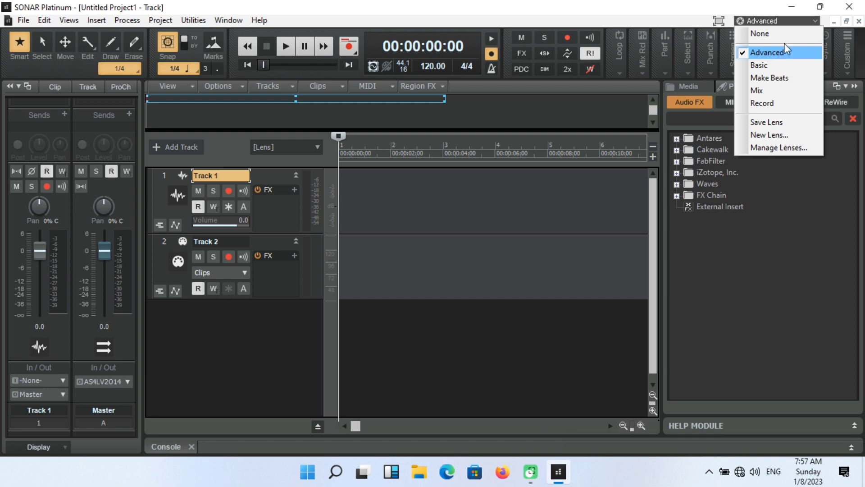
click(815, 19)
click(814, 20)
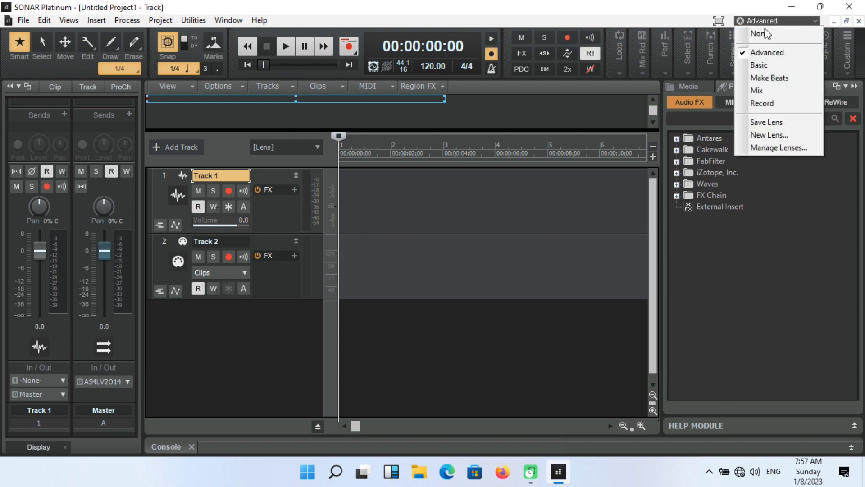
click(631, 89)
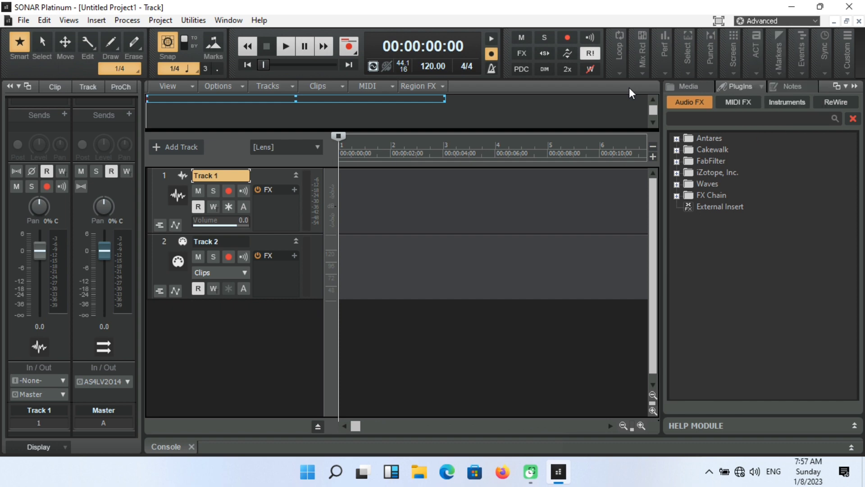
Collapse the plug-in browser and delete the MIDI Track 2, keeping only the audio track.
click(853, 87)
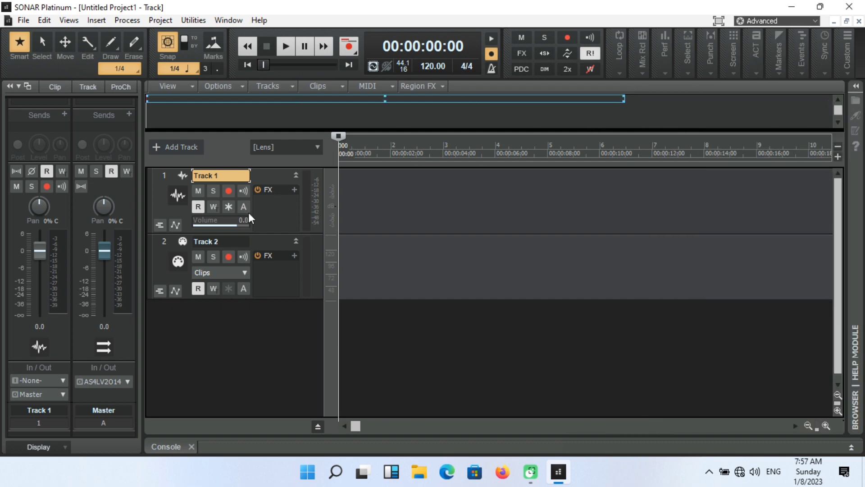
click(165, 244)
right_click(165, 243)
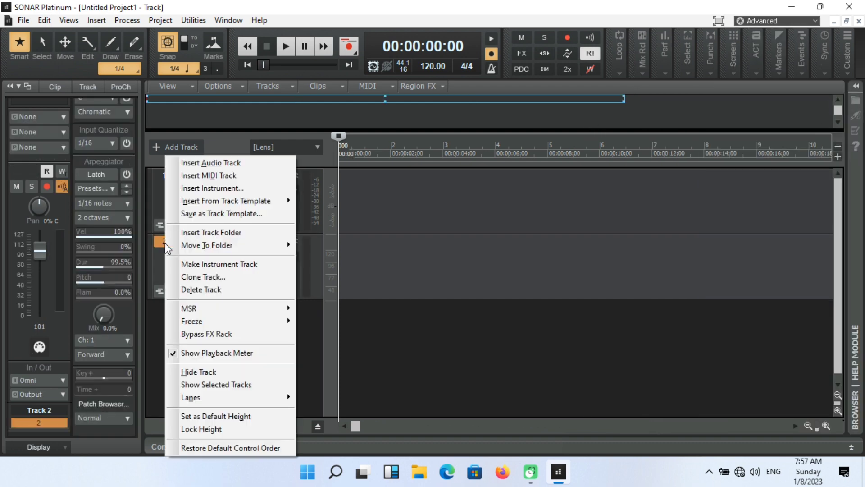
click(188, 289)
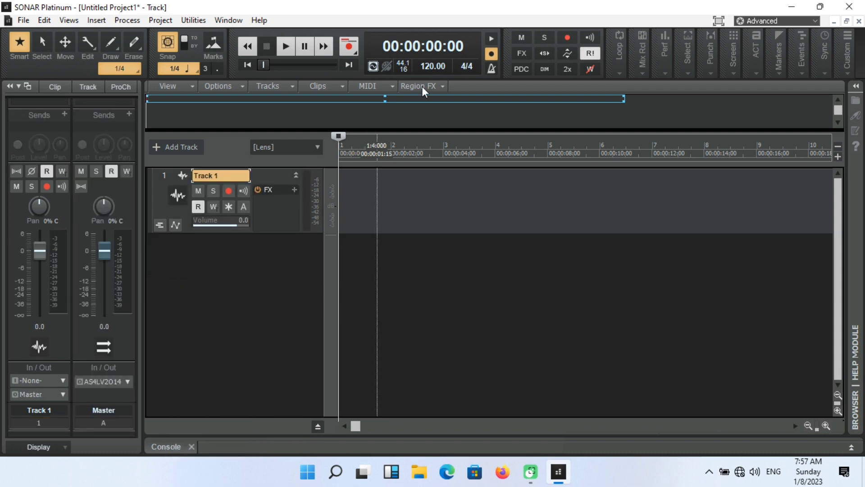
Set the project tempo to 135 BPM.
click(428, 67)
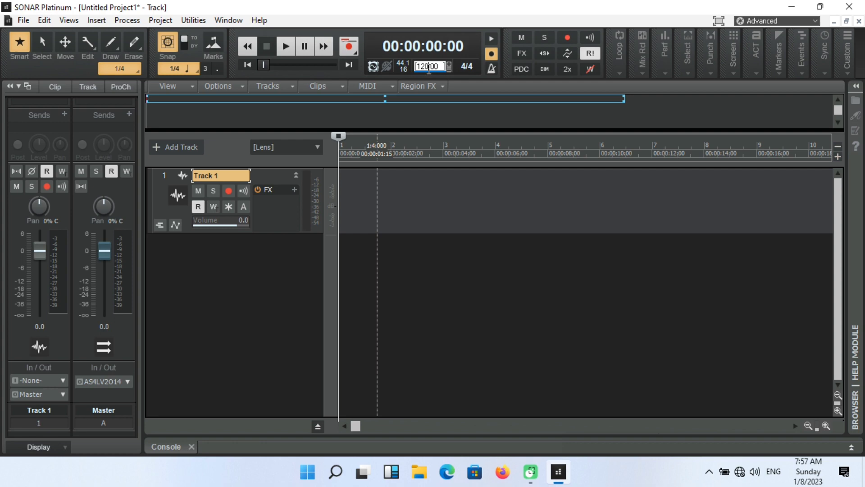
key(Right)
key(Delete)
key(Delete)
key(BackSpace)
key(BackSpace)
key(BackSpace)
text(35)
key(Return)
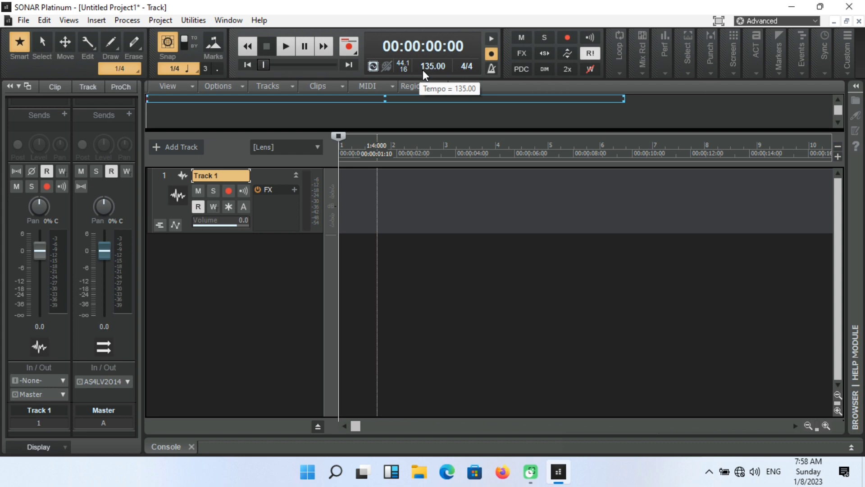
Select Track 1 and set the track control view to All.
click(166, 175)
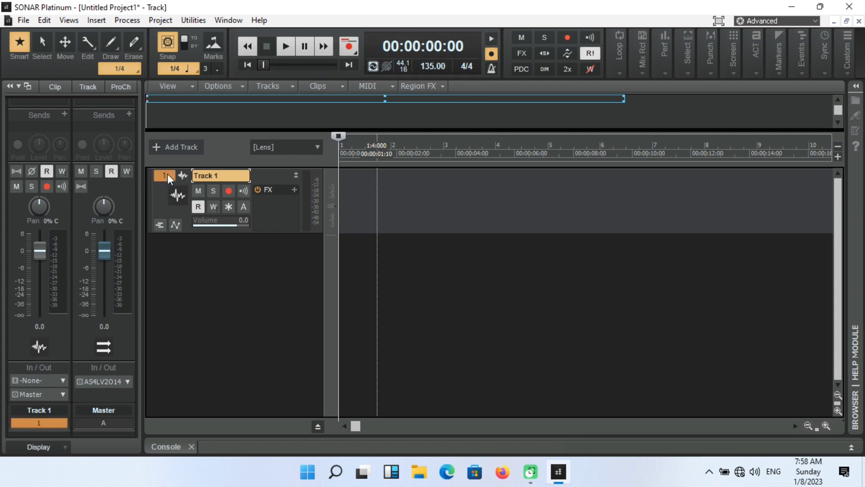
click(283, 148)
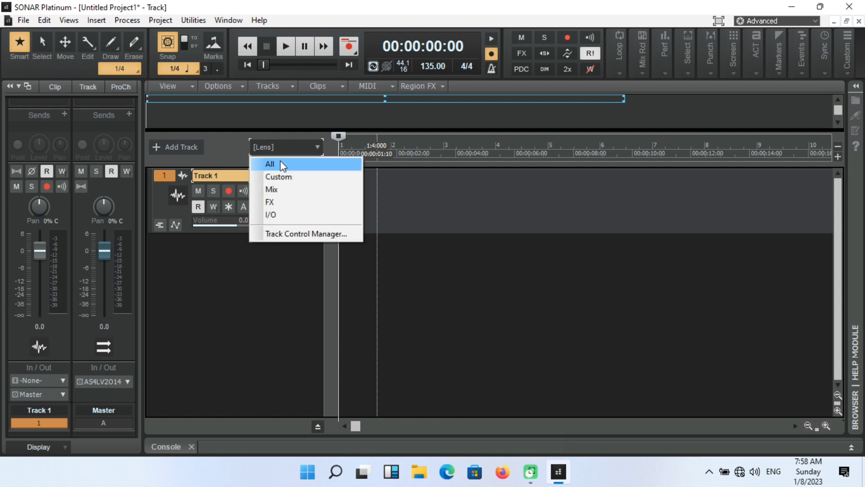
click(282, 165)
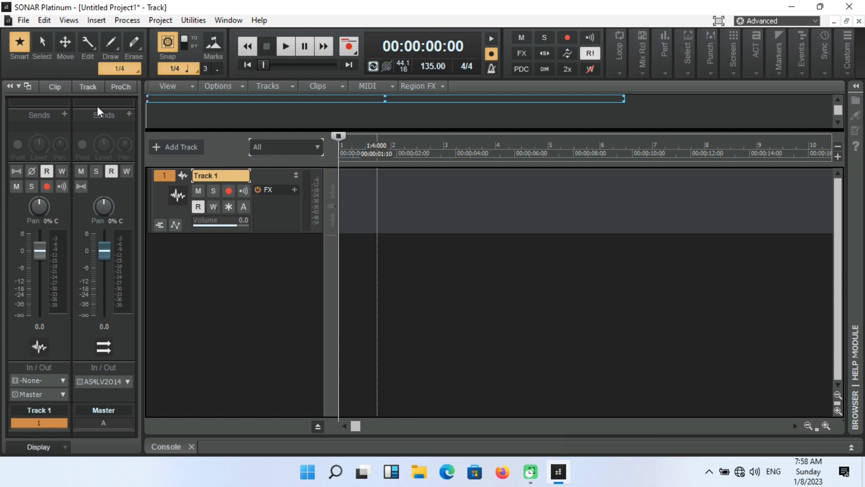
Import the Kidan_wakar_Soyayya free beat from its desktop folder onto Track 1, keeping the original bit depth.
click(24, 20)
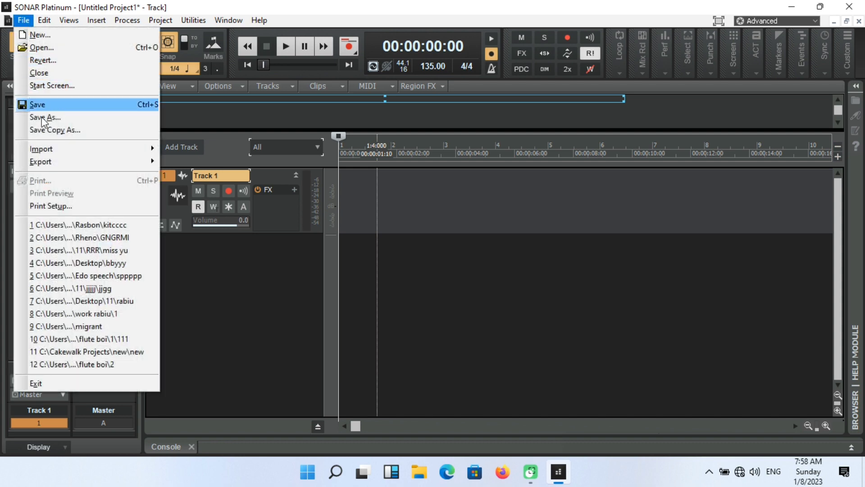
mouse_move(47, 151)
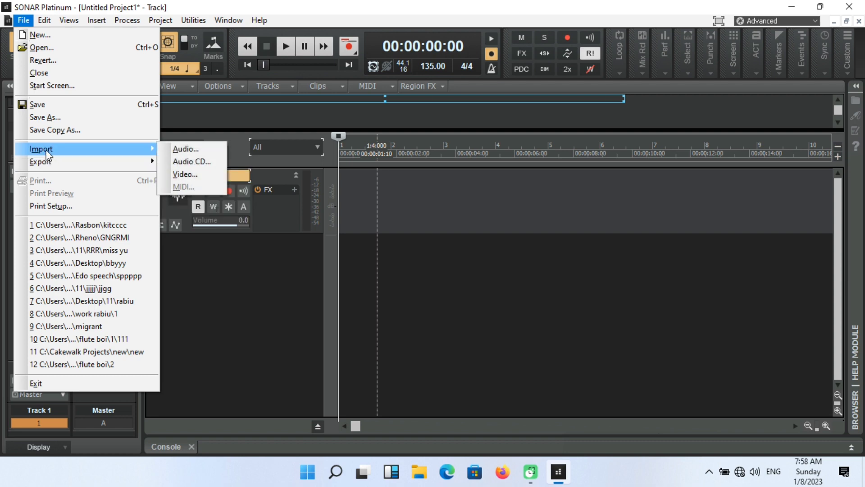
click(194, 150)
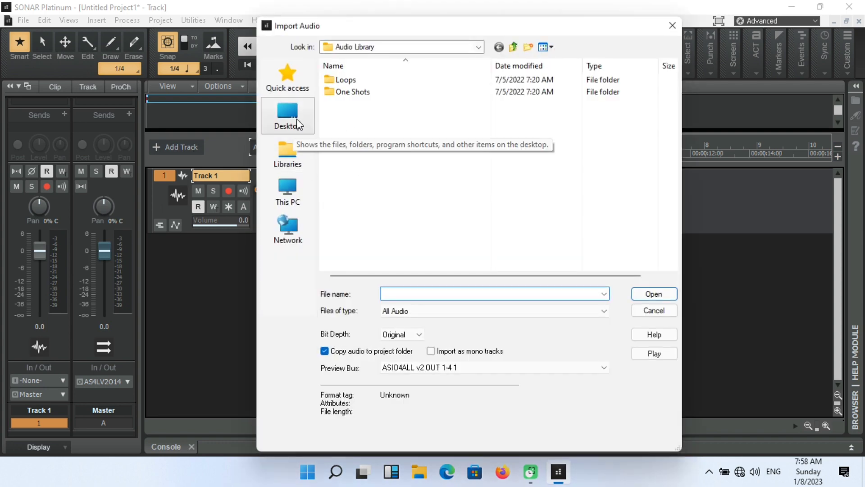
click(294, 127)
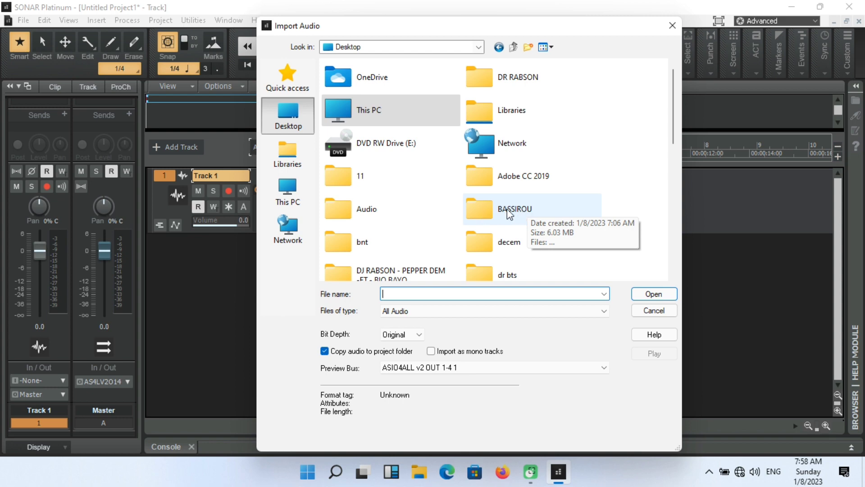
double_click(528, 209)
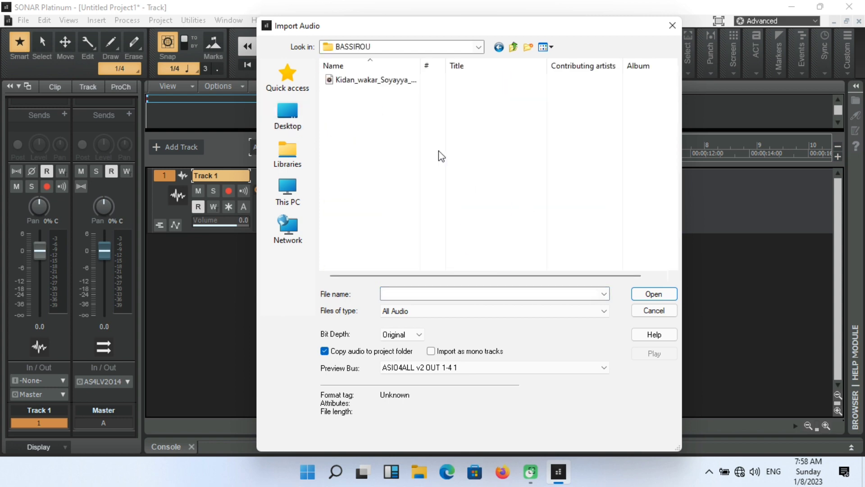
click(384, 82)
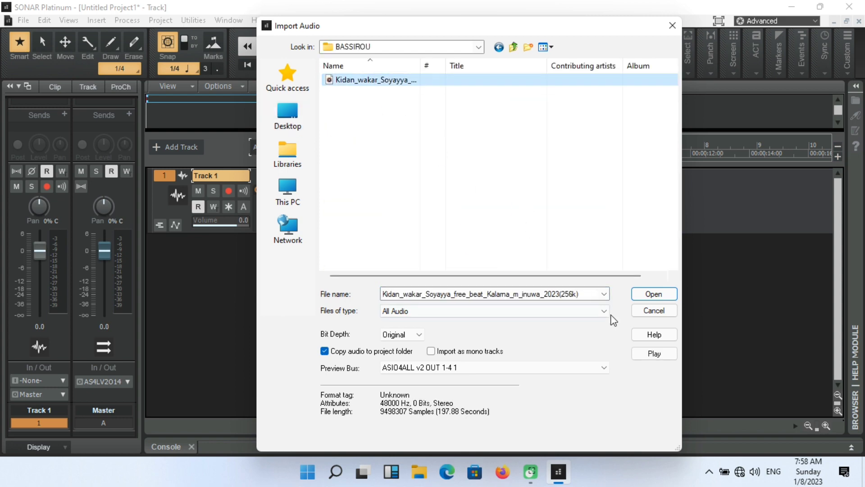
click(638, 295)
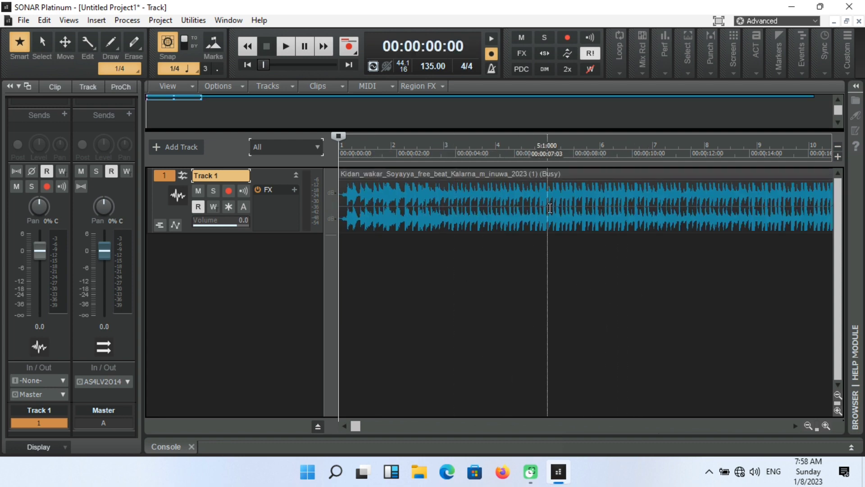
Select the imported beat clip, and play its opening seconds before stopping playback.
click(435, 182)
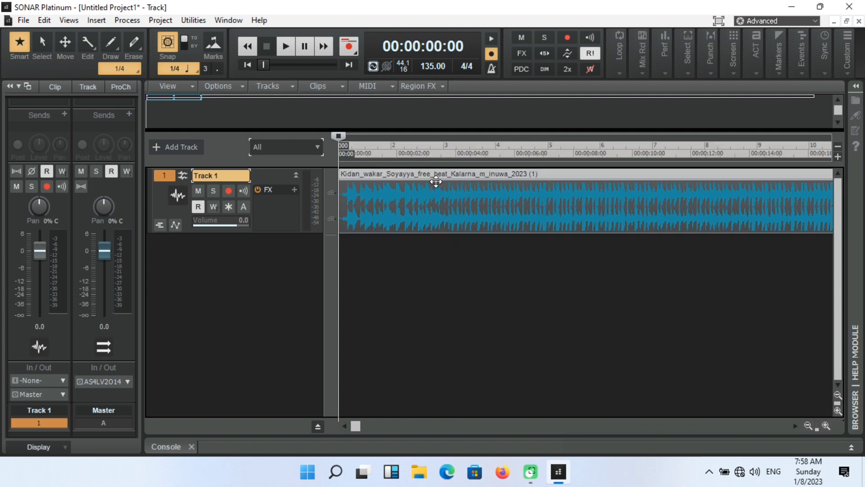
click(435, 182)
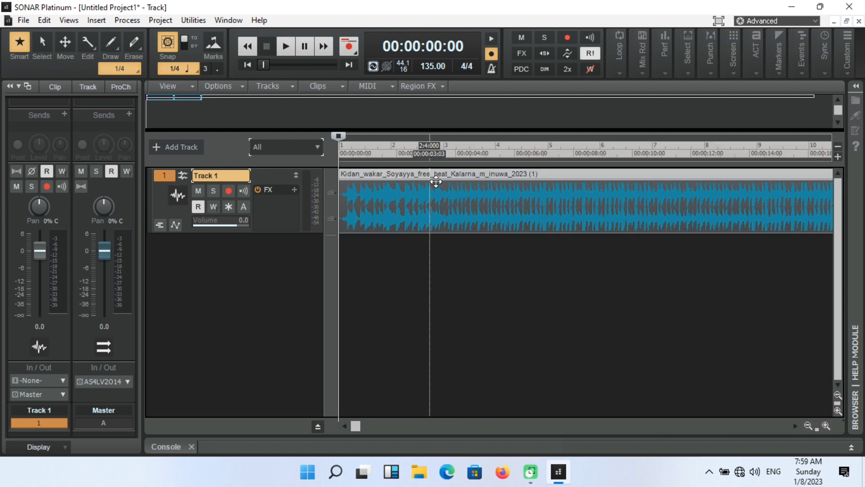
key(space)
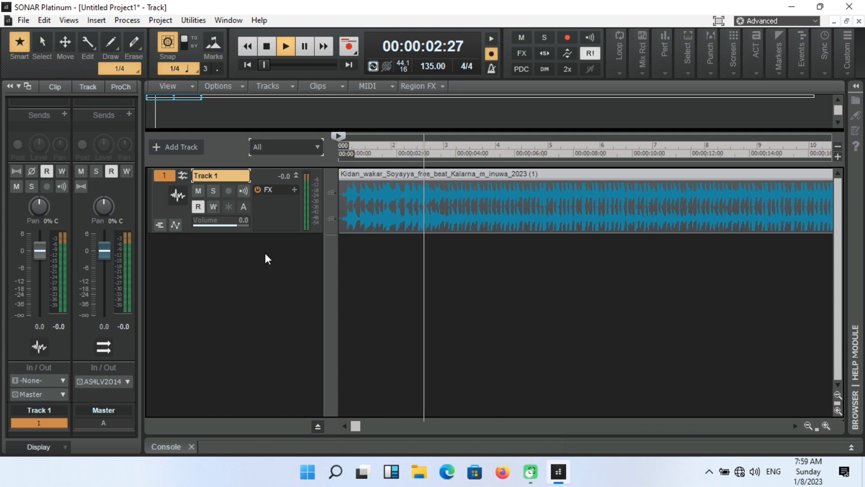
key(space)
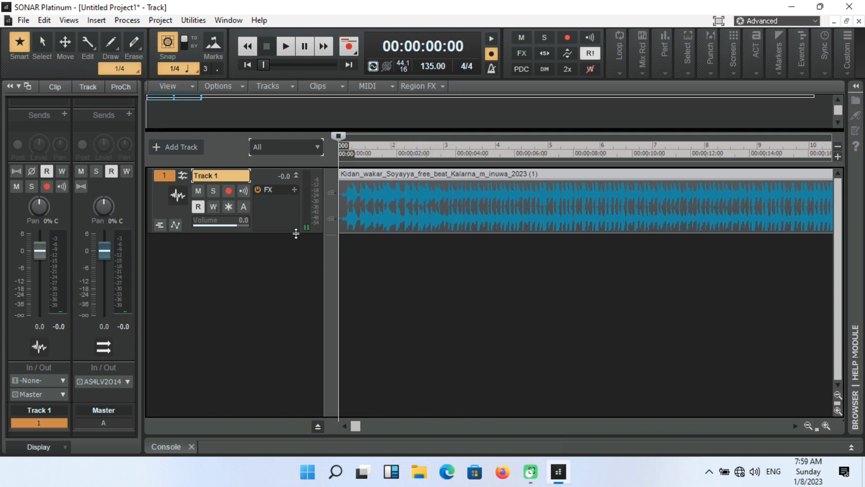
Lower Track 1's volume to -12.8 while auditioning the beat, and reduce the track's height to a compact strip.
drag(294, 233, 294, 258)
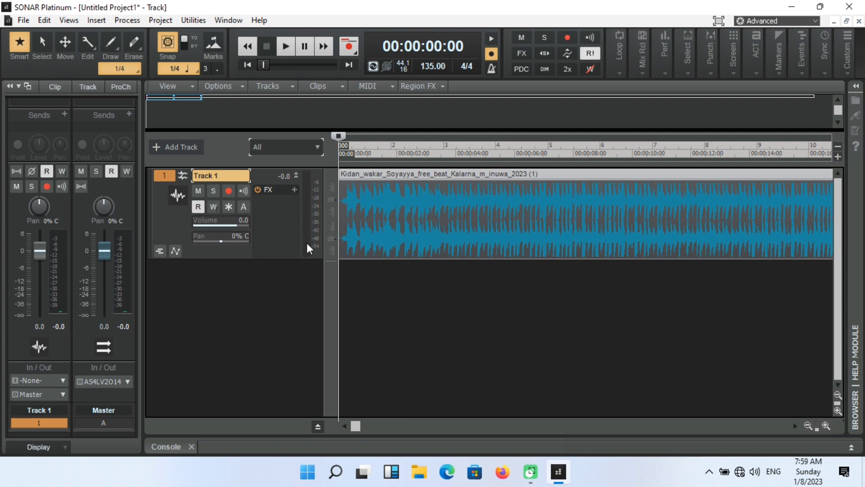
key(space)
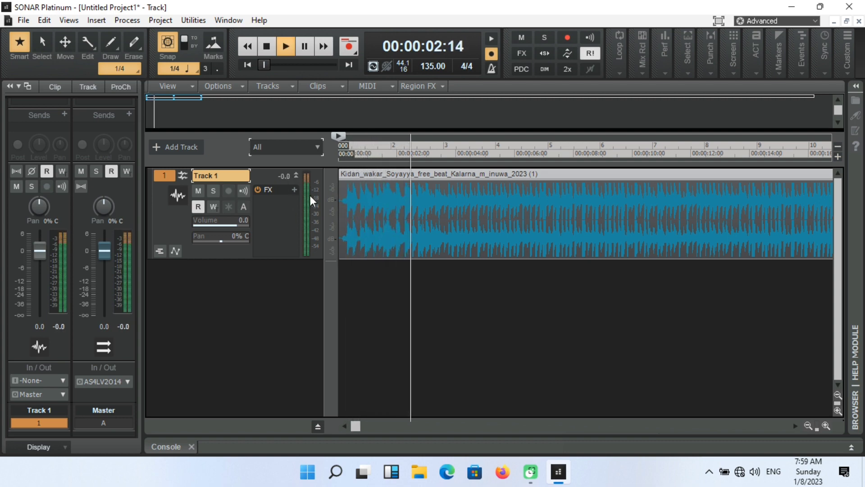
key(space)
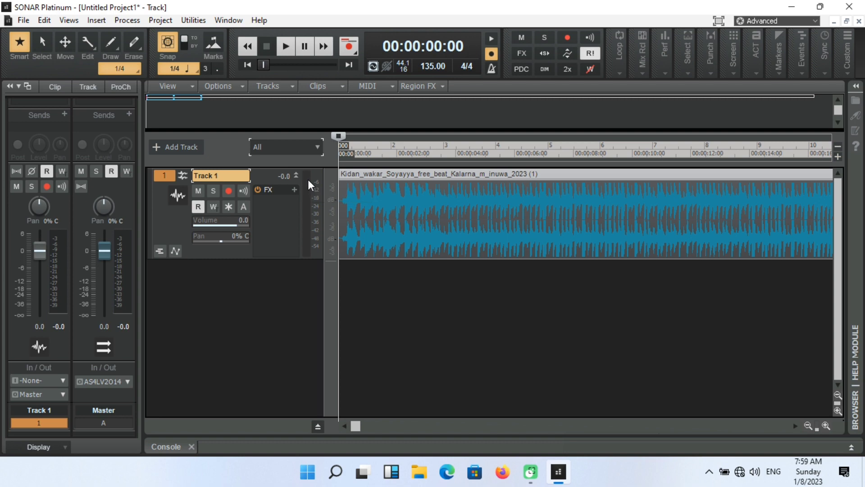
key(space)
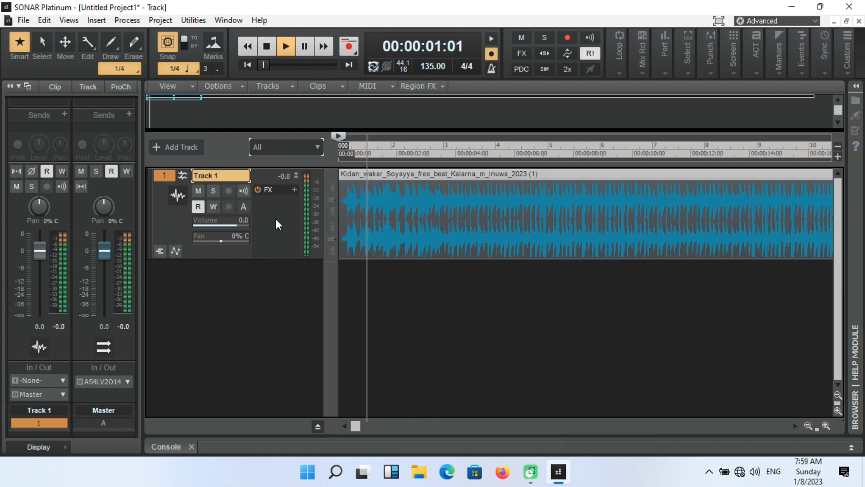
drag(235, 226, 214, 226)
key(space)
key(space)
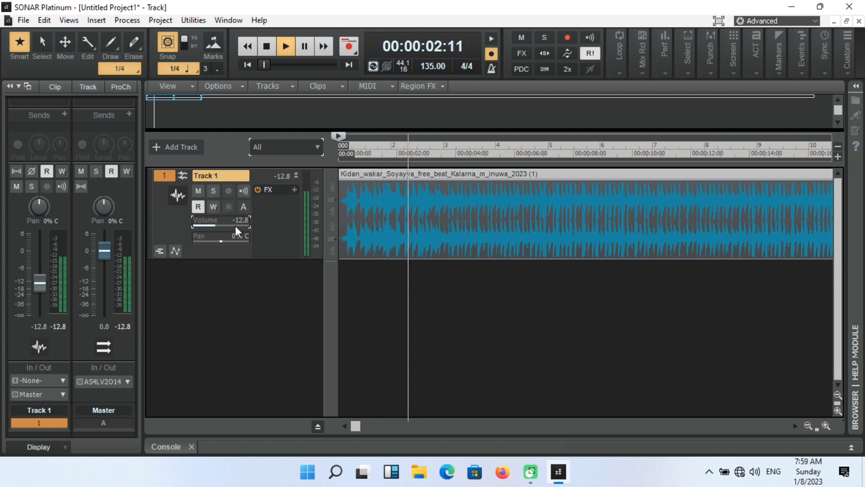
key(space)
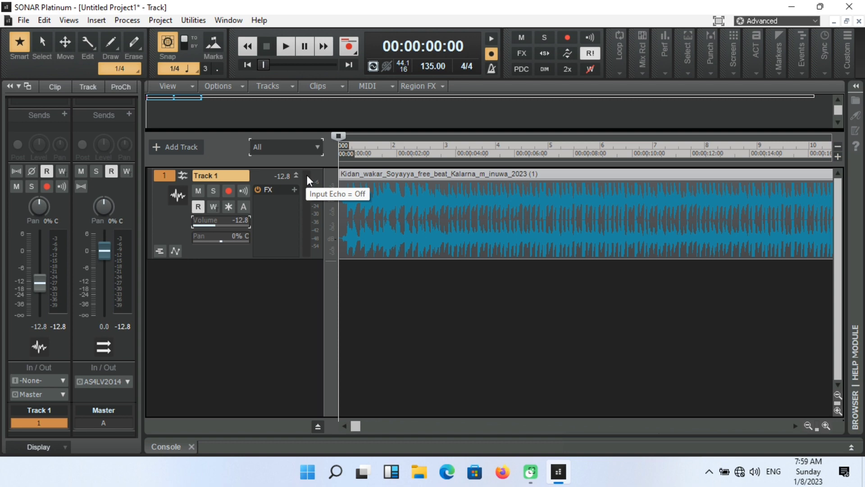
drag(267, 257, 259, 200)
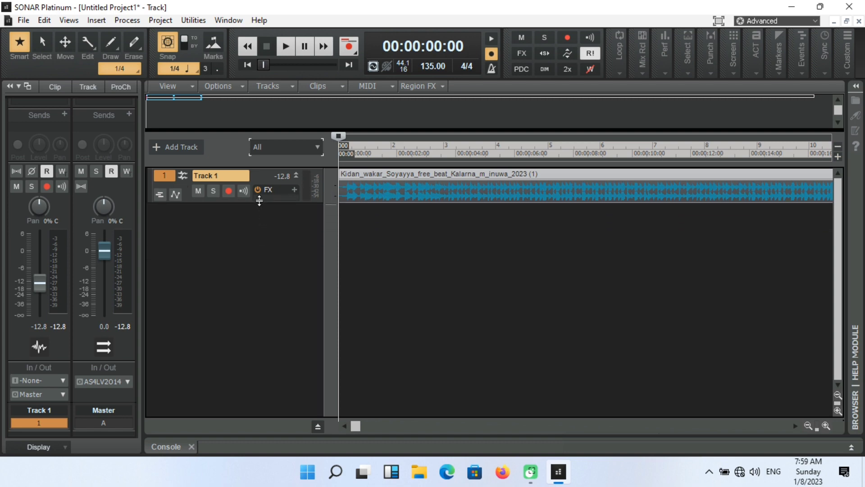
Insert a new audio track below the beat, and select it with its height enlarged to show the volume and pan controls.
right_click(257, 229)
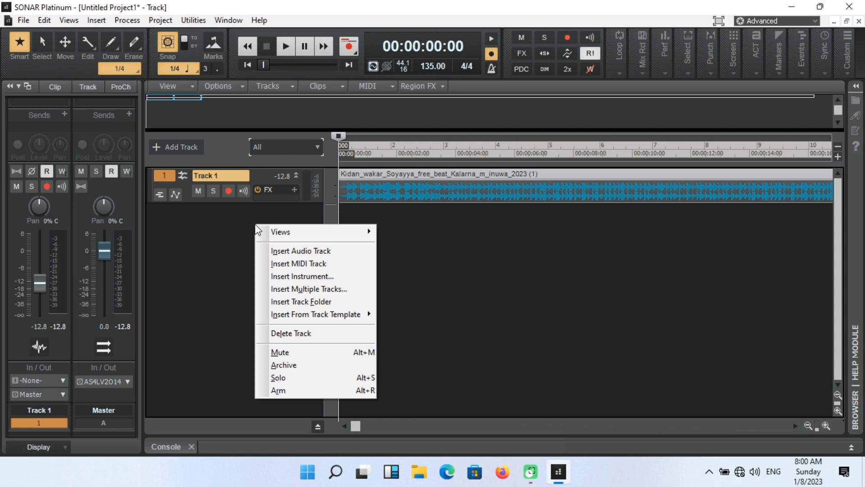
click(286, 253)
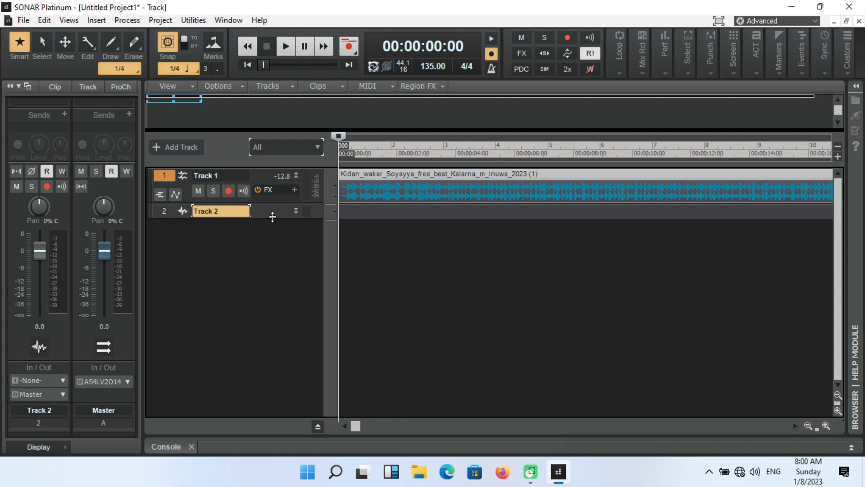
drag(272, 217, 272, 286)
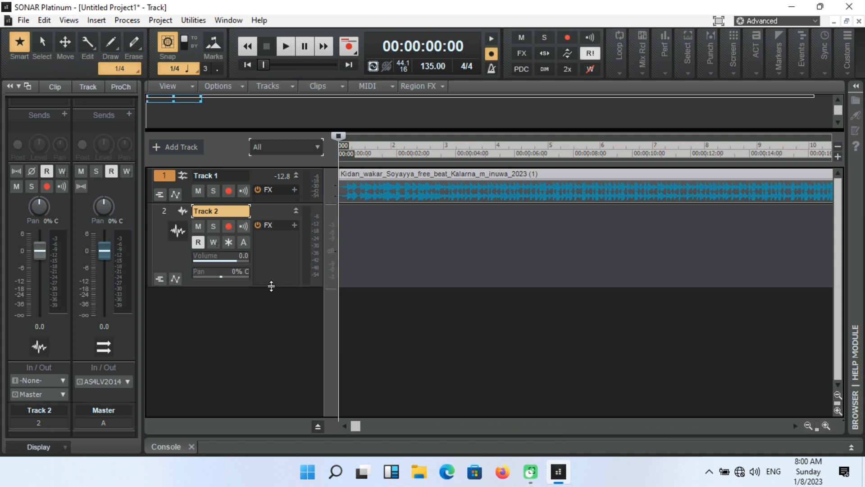
click(163, 210)
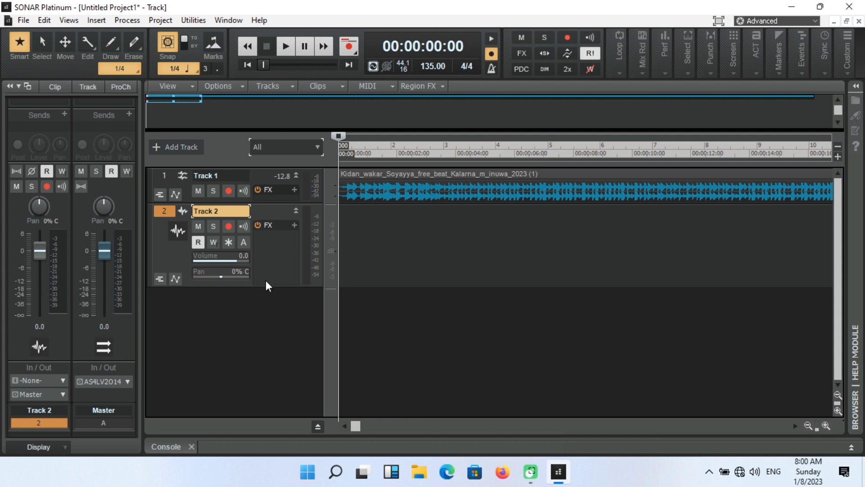
Save the project as BBBBBBBBBBBBB in the desktop folder that holds the beat, using the Normal file type.
key(ctrl+s)
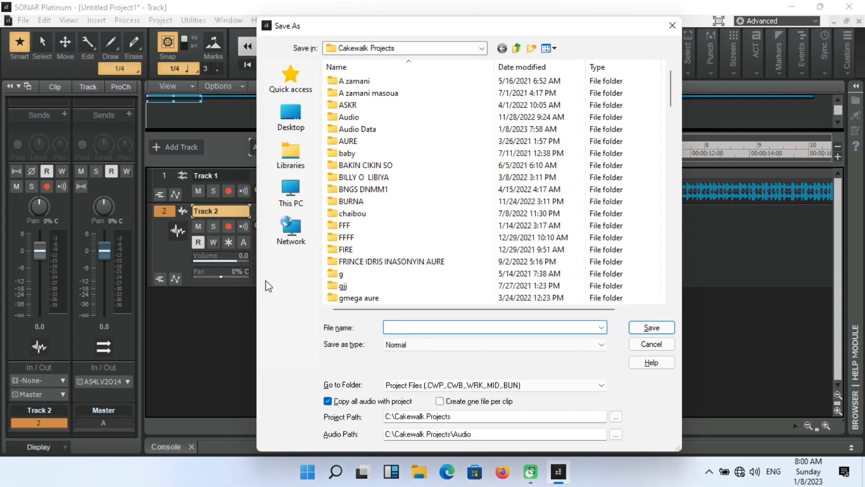
click(292, 128)
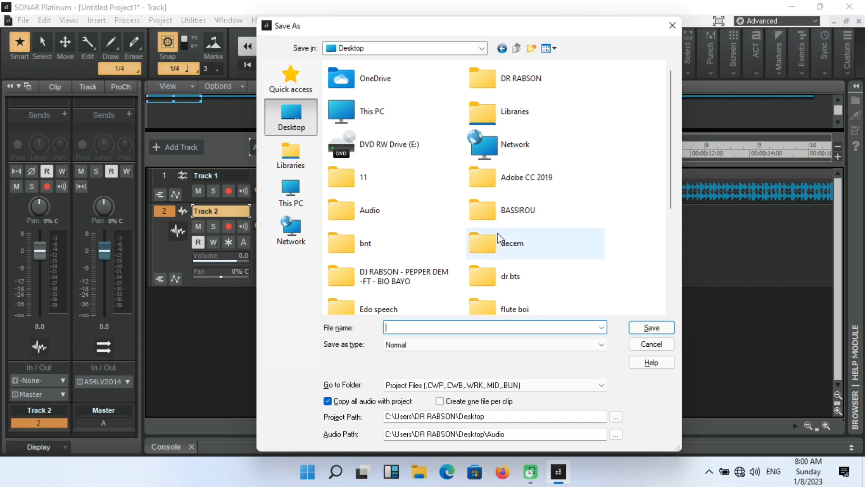
double_click(504, 212)
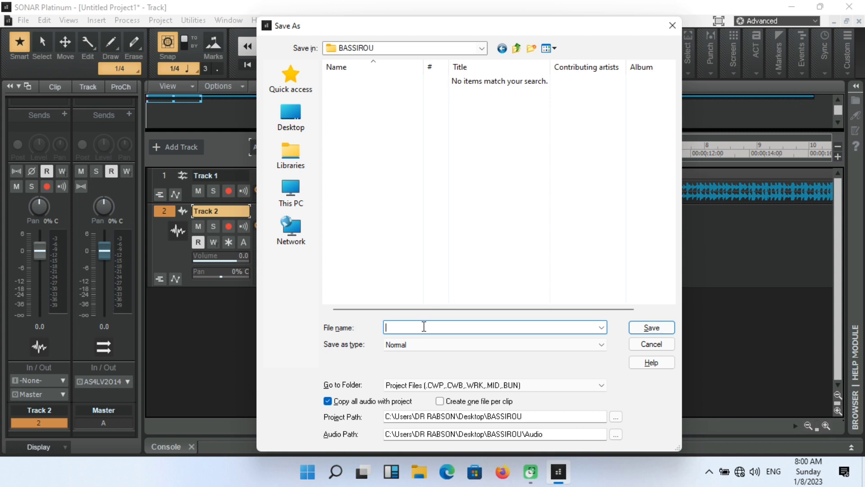
text(BBBBBBBBBBBBB)
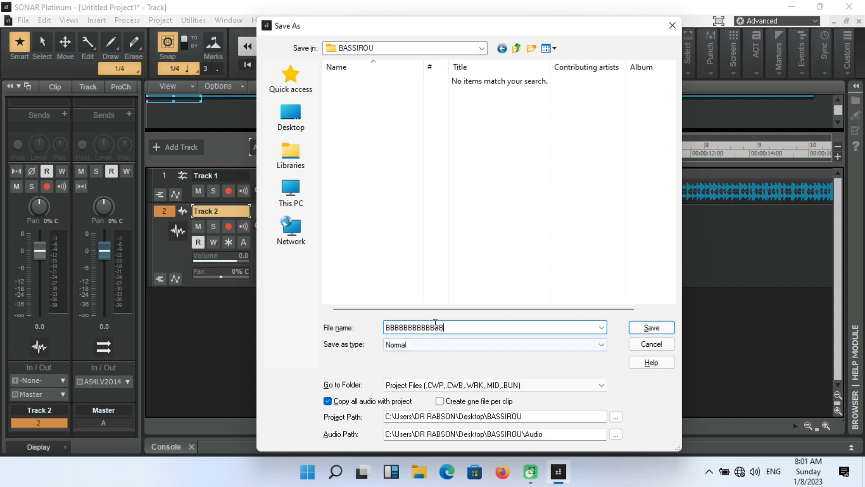
click(651, 328)
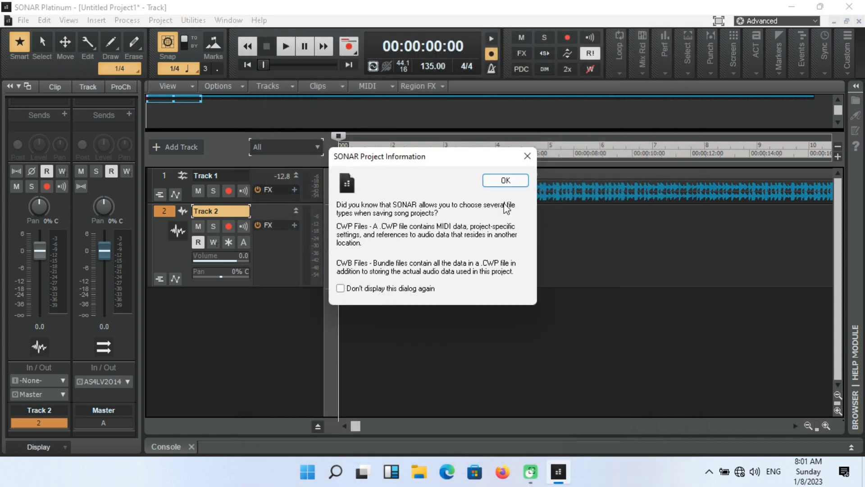
click(505, 181)
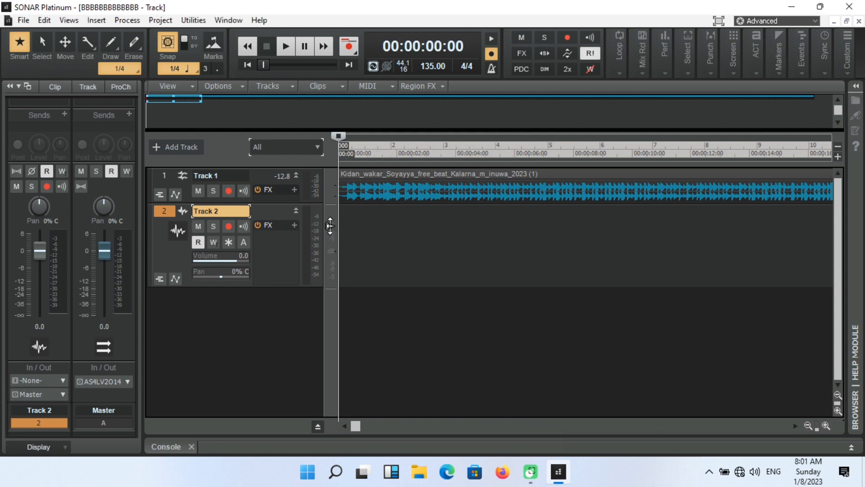
Widen the track controls area and view the audio effect insert options for Track 2.
drag(324, 222, 354, 224)
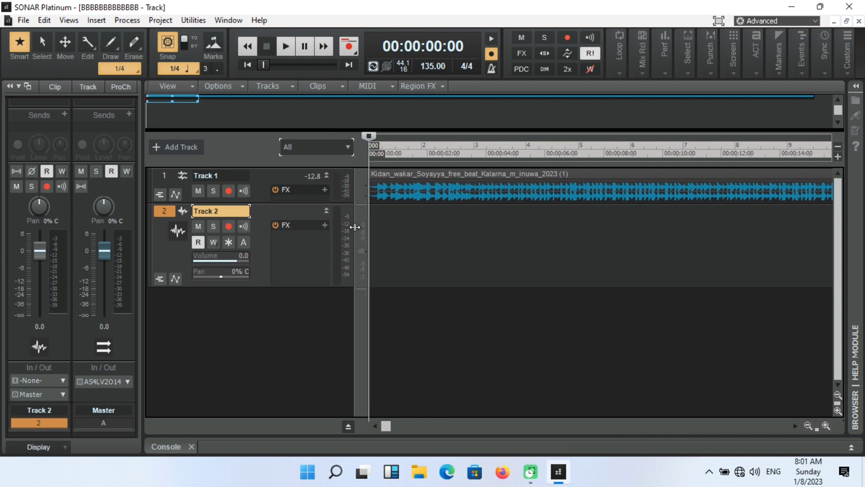
click(325, 226)
mouse_move(348, 236)
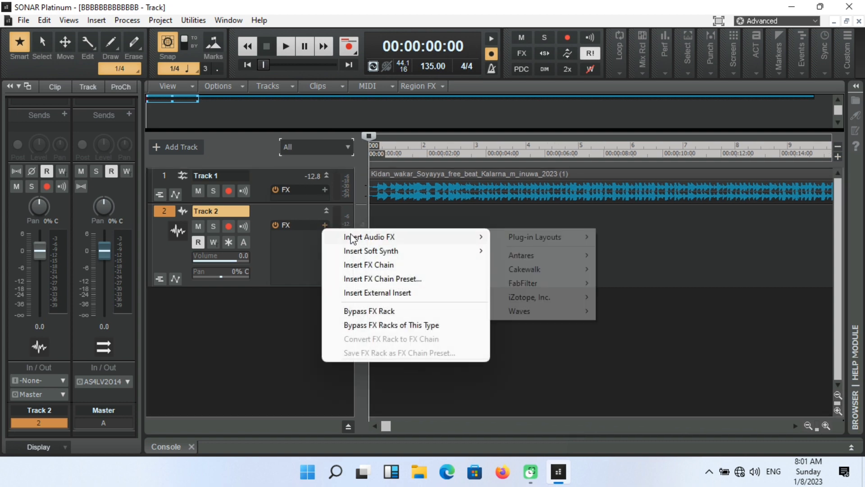
click(280, 213)
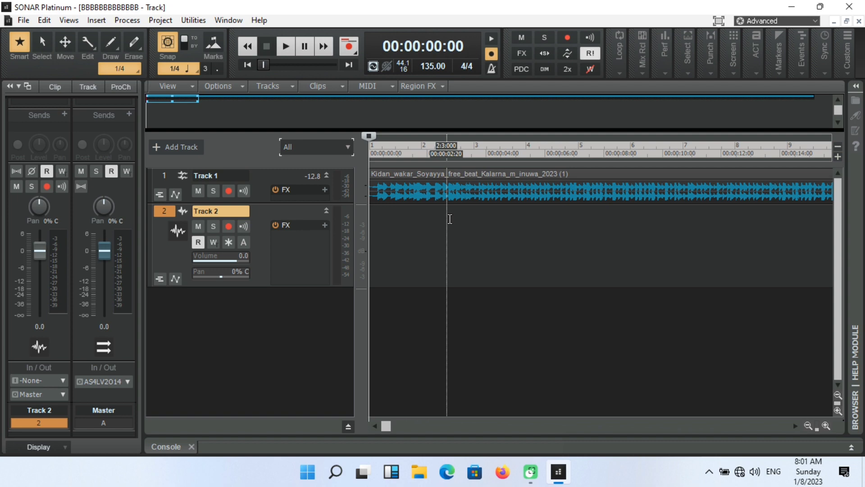
Audition the beat briefly from the project start, and arm Track 2 for recording.
key(space)
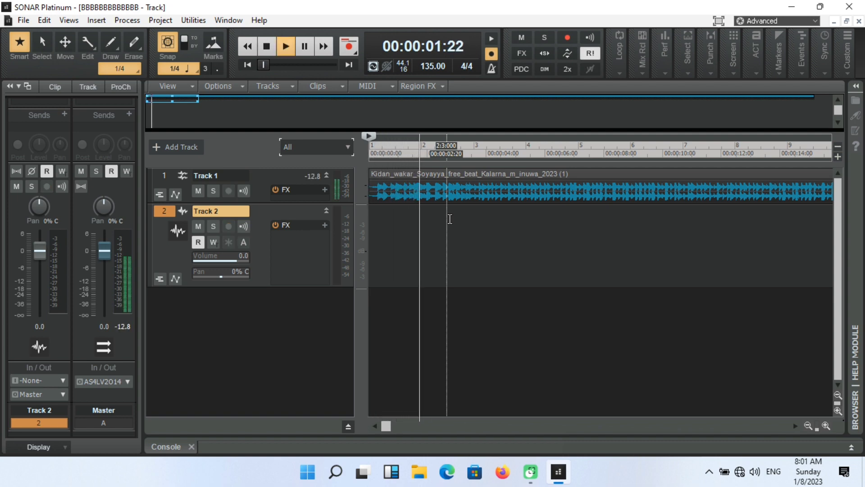
key(space)
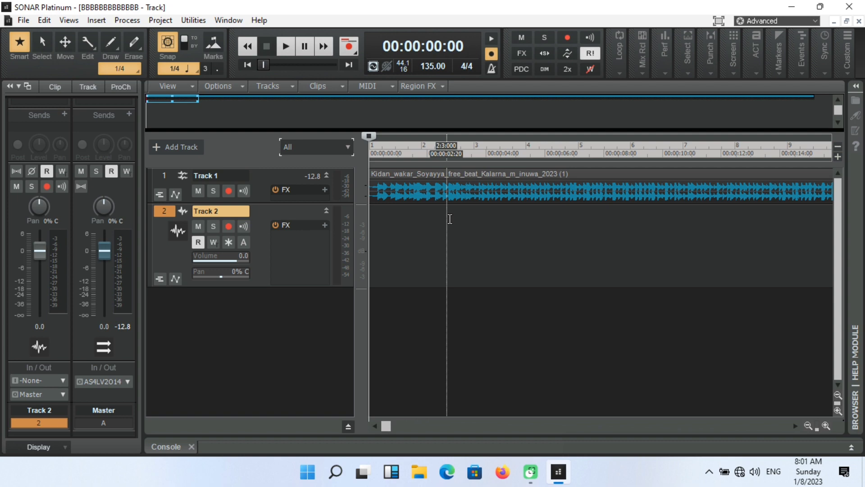
click(231, 233)
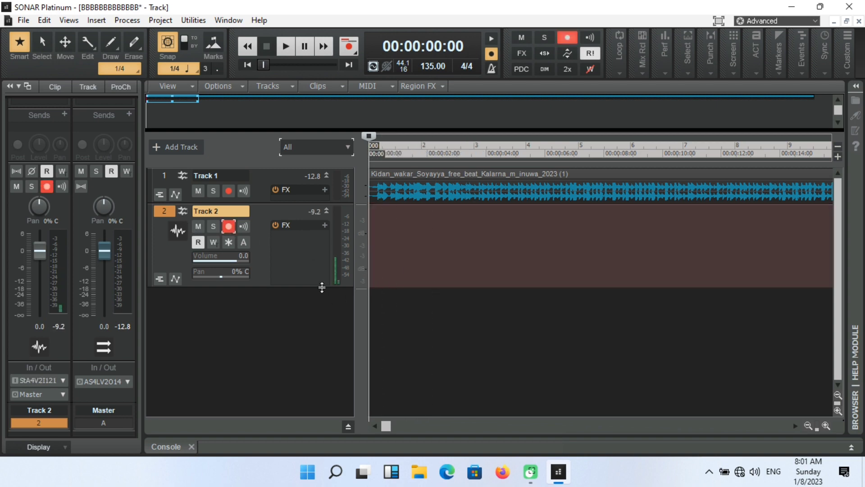
Set Track 2's input to Left ASIO4ALL v2 IN 1-2 1, and reduce the track's height until only the volume control shows.
drag(322, 287, 321, 321)
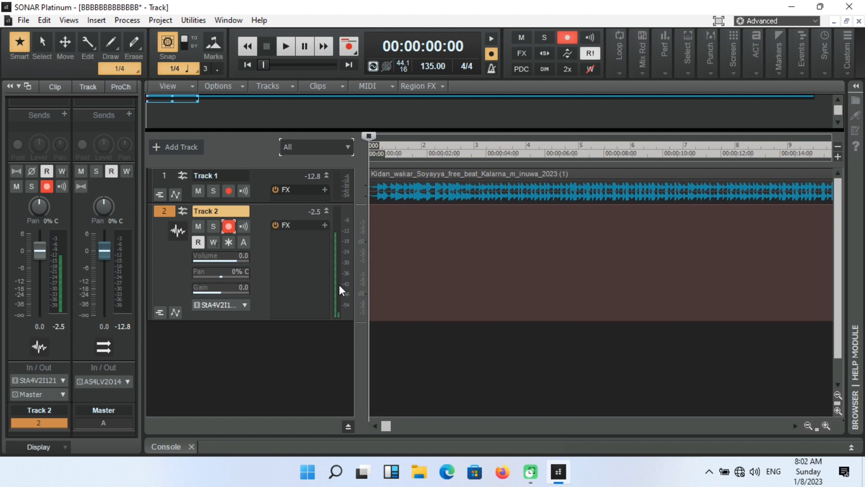
click(245, 305)
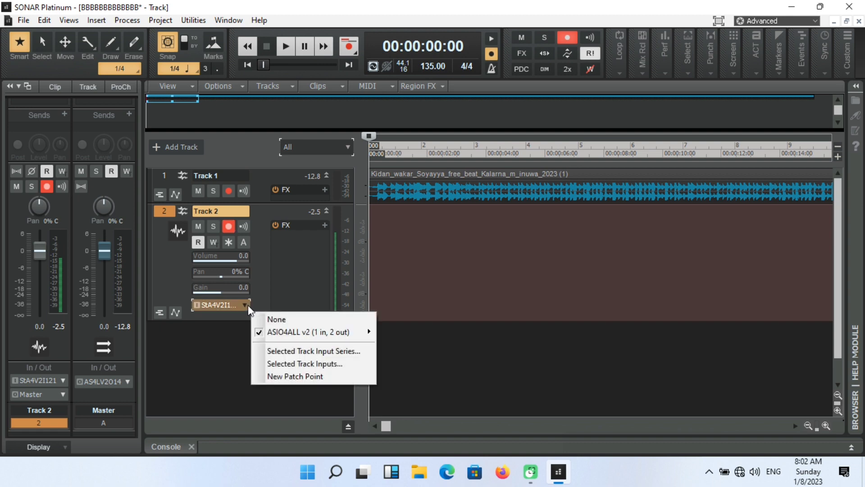
mouse_move(263, 334)
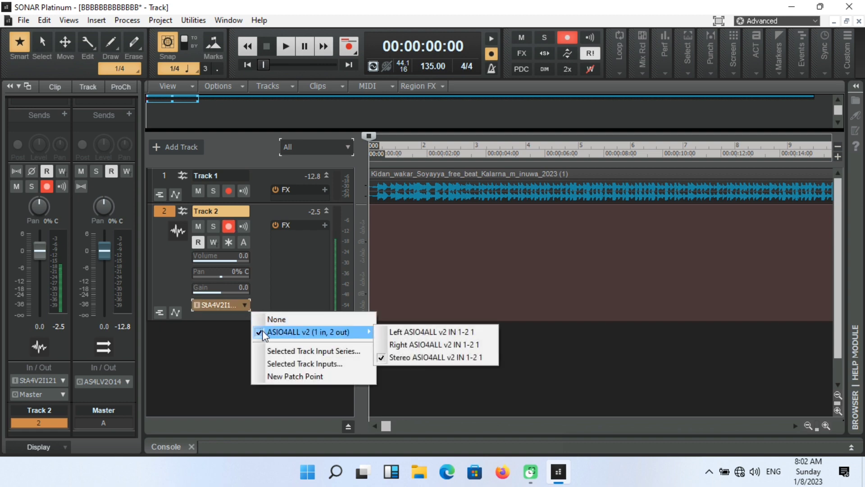
click(407, 331)
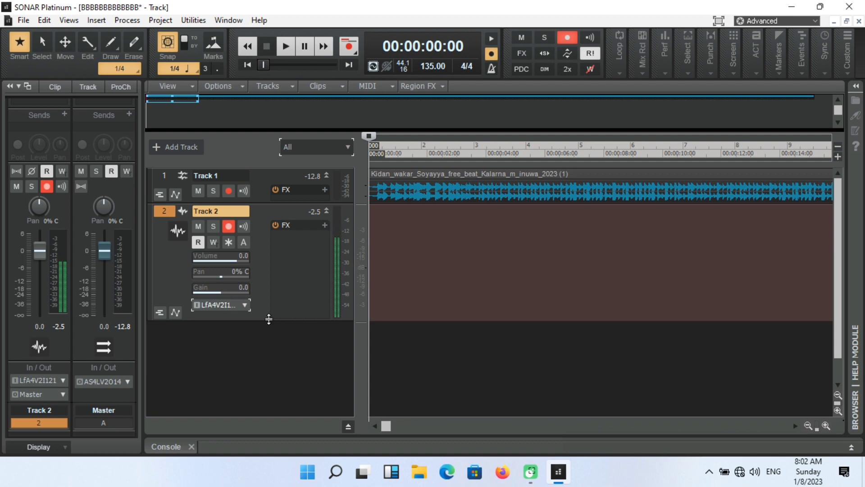
drag(268, 321, 263, 276)
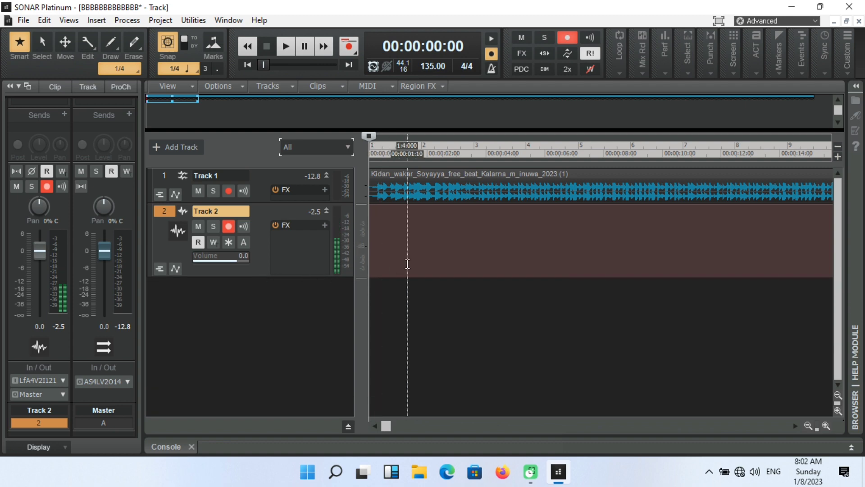
key(r)
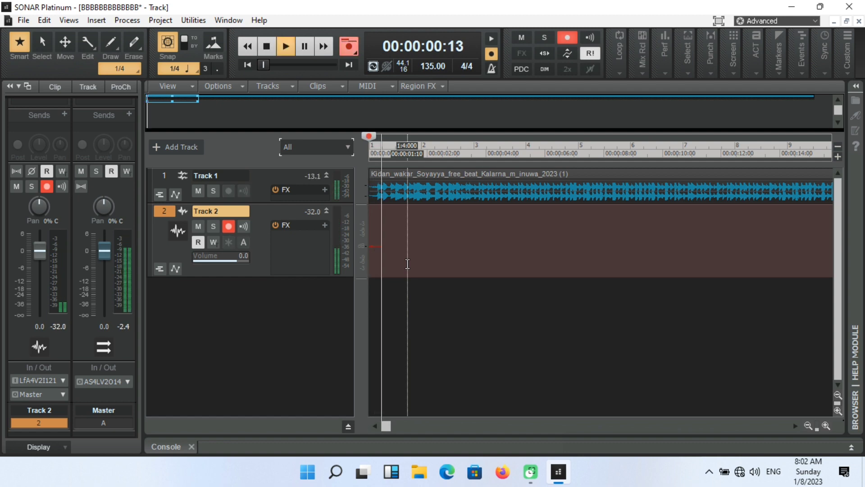
key(space)
key(ctrl+z)
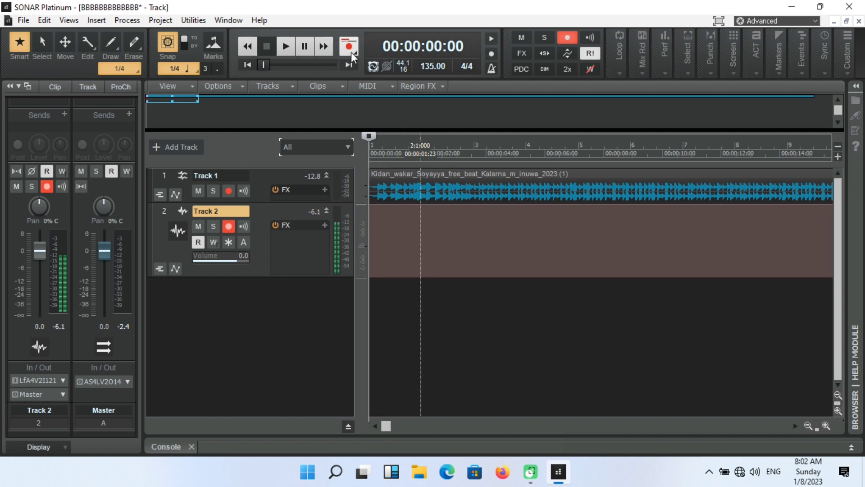
Try a vocal take of about 10 seconds on Track 2, and discard it after listening to it.
click(382, 245)
key(r)
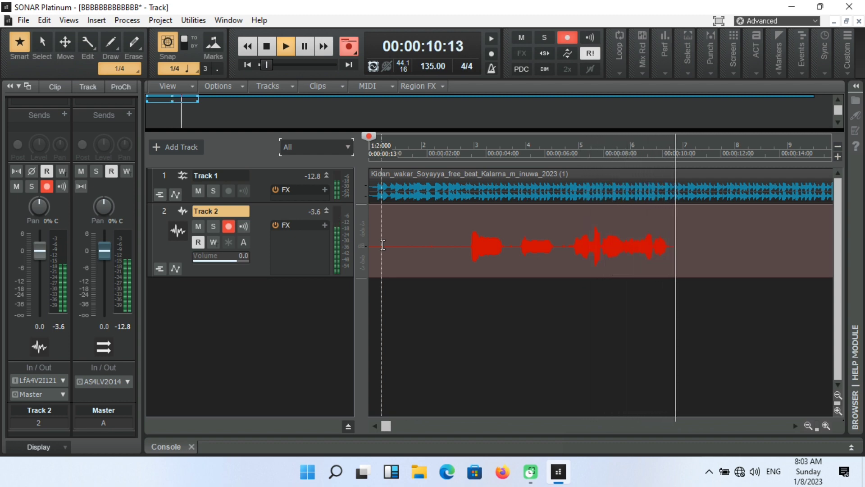
key(space)
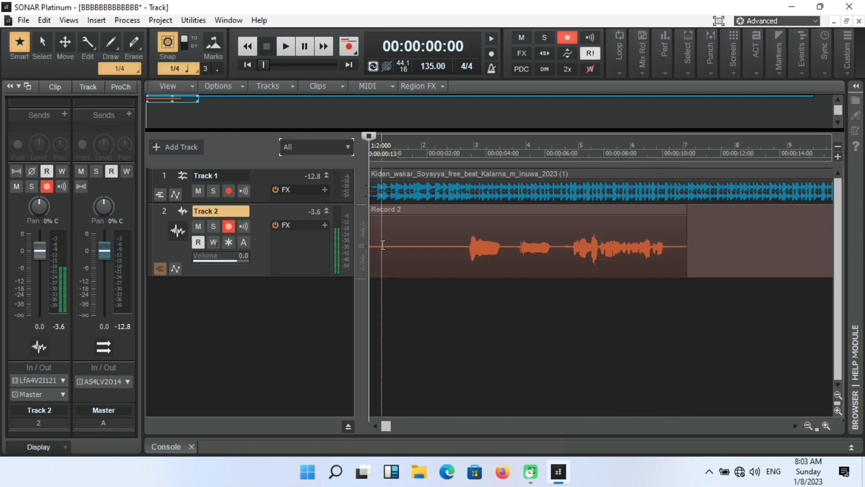
key(space)
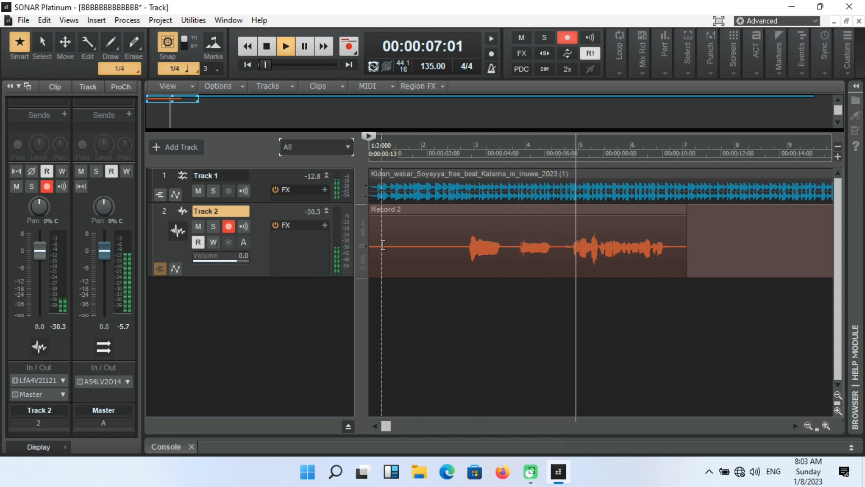
key(space)
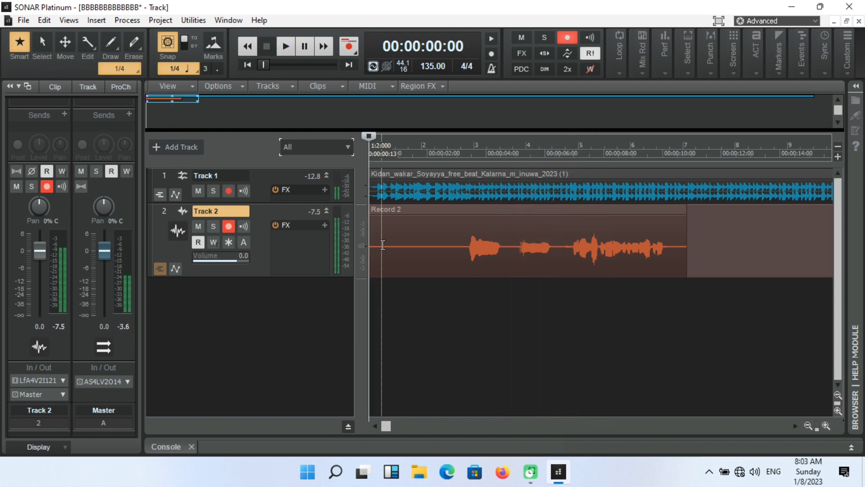
key(ctrl+z)
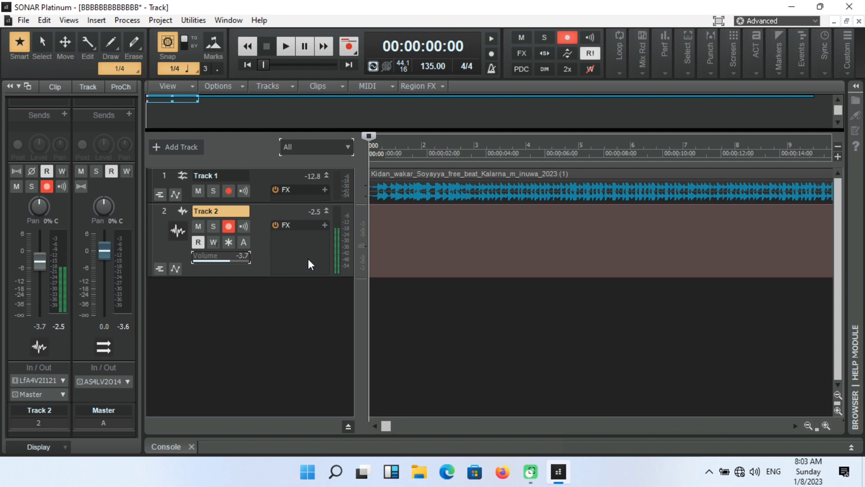
Record a vocal take of about 69 seconds on Track 2 with its volume at -3.7, and review the take on playback.
key(r)
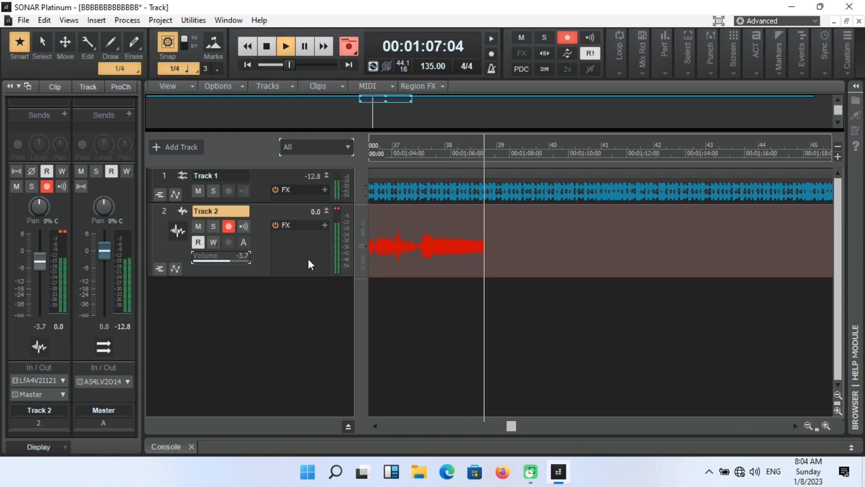
key(ctrl+space)
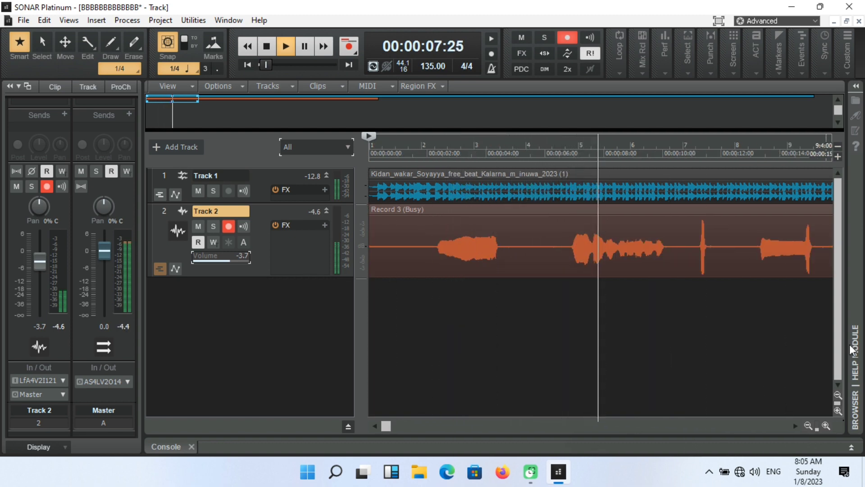
click(807, 426)
click(808, 425)
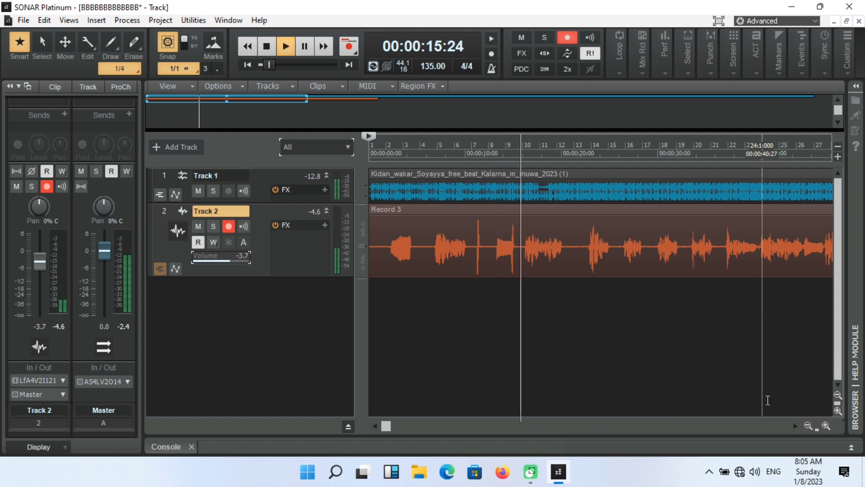
click(809, 426)
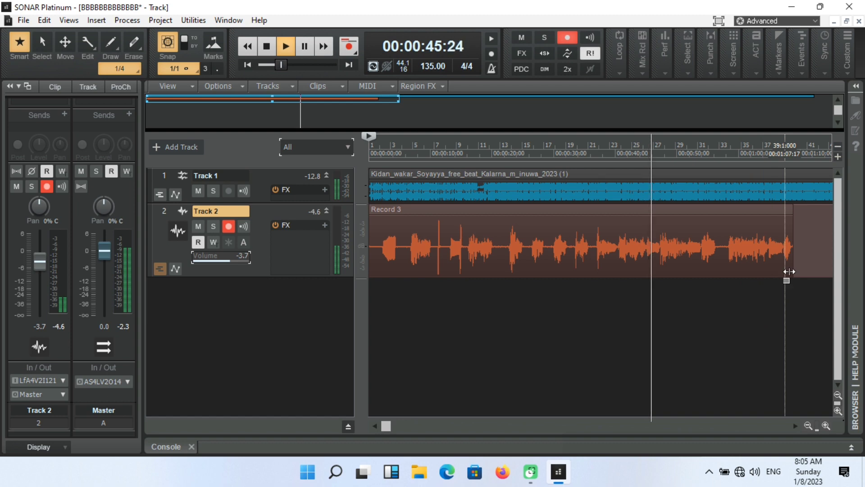
key(space)
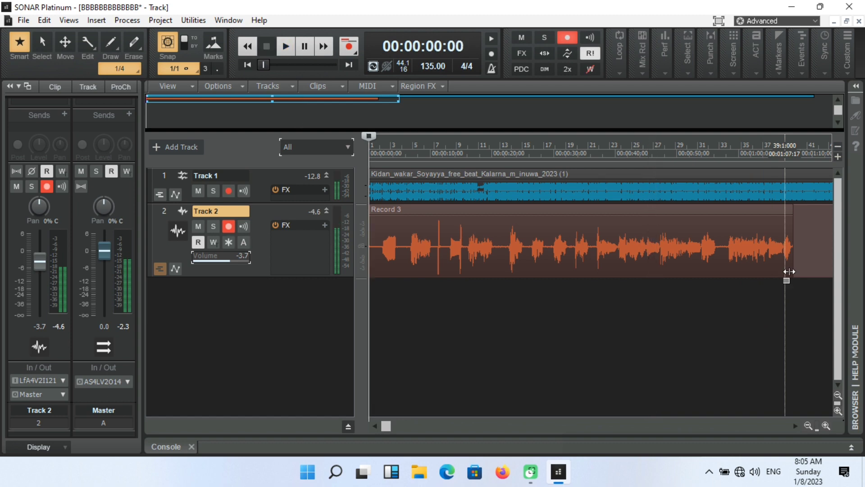
Set the snap resolution to Measure, and trim the end of the vocal clip back to about bar 24.
click(603, 151)
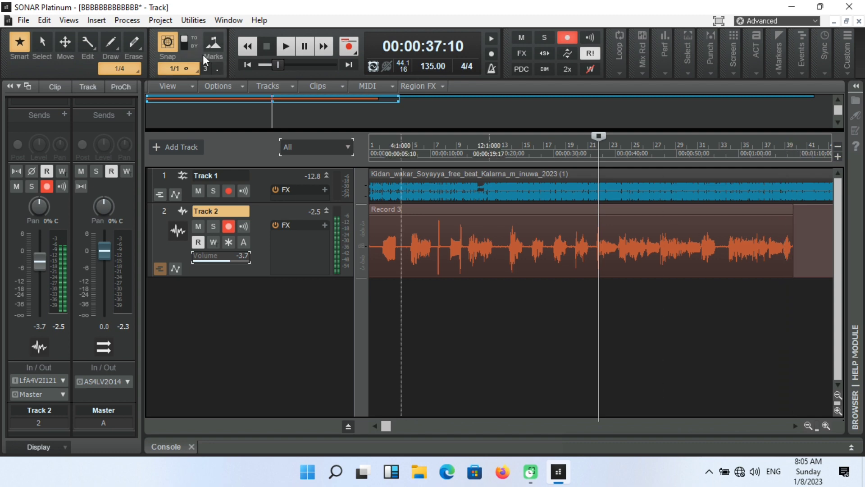
click(175, 68)
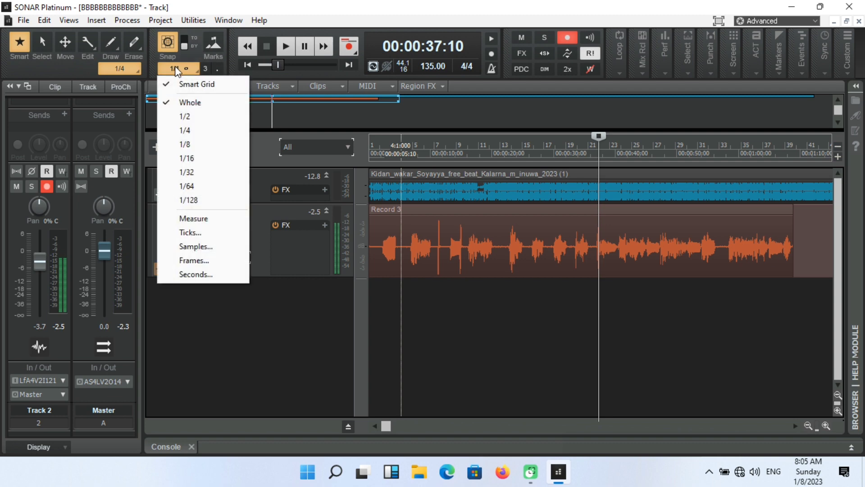
click(191, 220)
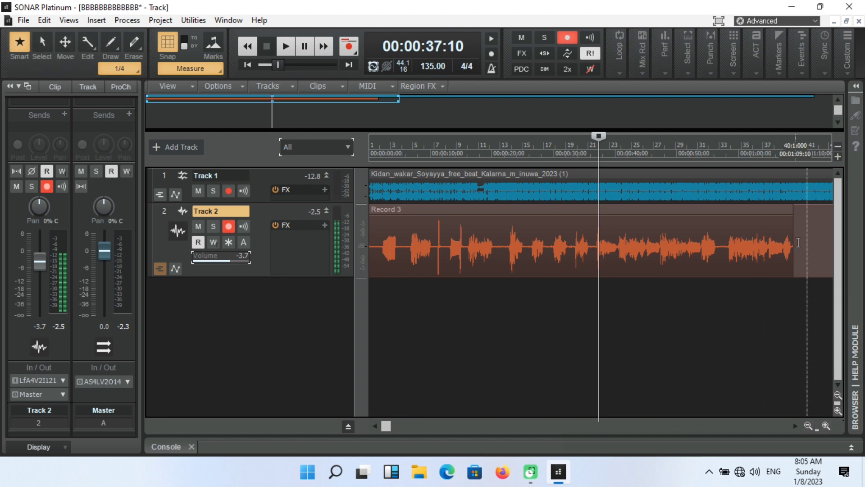
drag(788, 243, 621, 294)
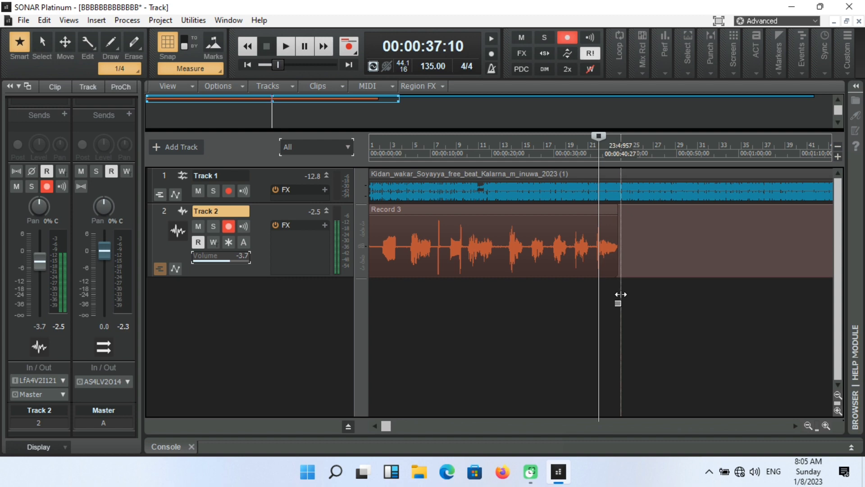
Play back the trimmed vocal with the beat, first across the clip's end and again from about bar 6.
click(578, 146)
key(space)
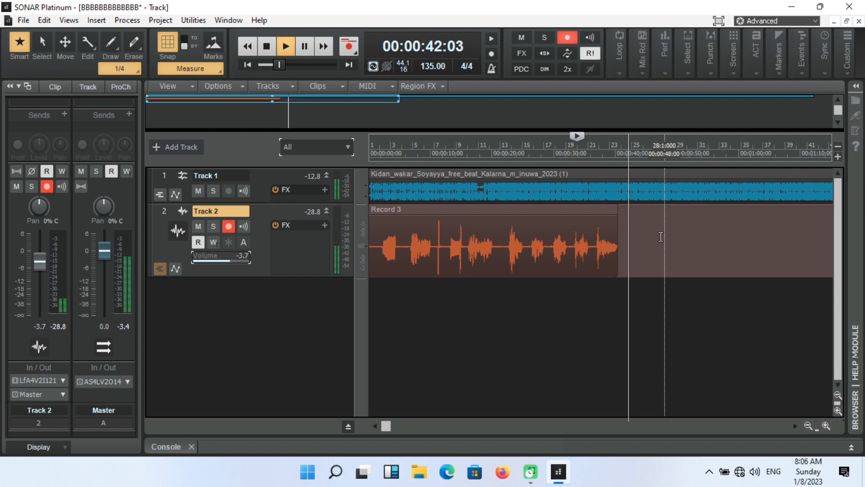
key(space)
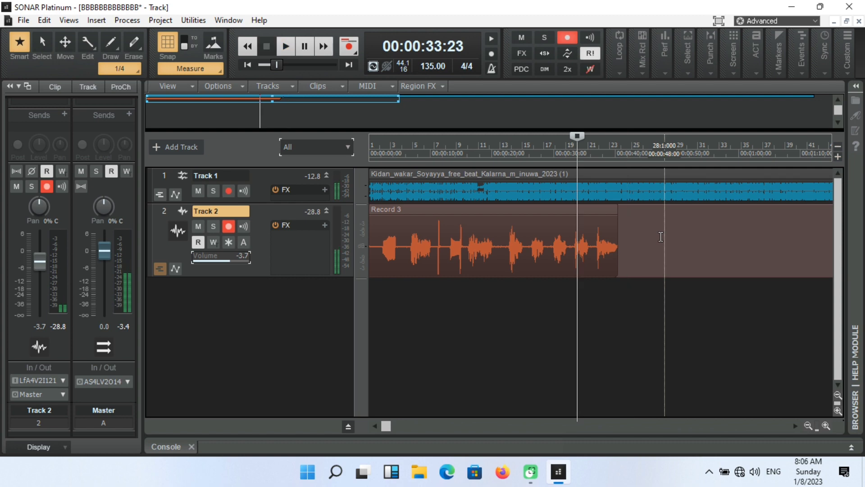
key(space)
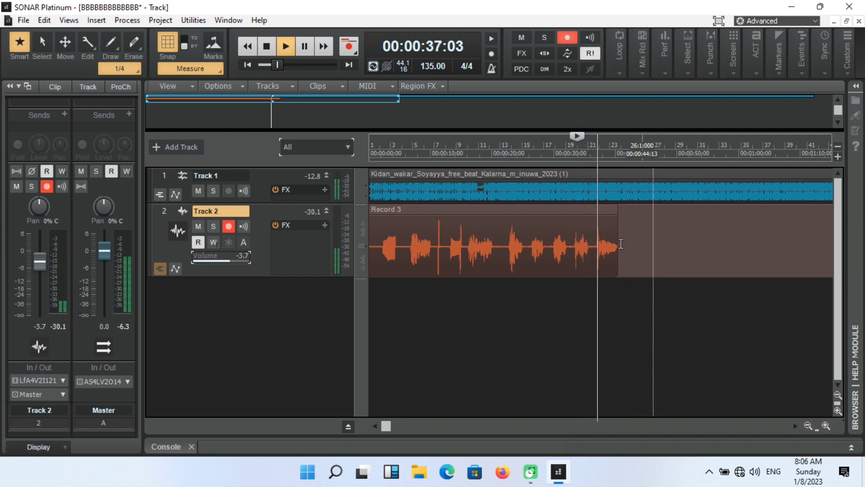
click(421, 151)
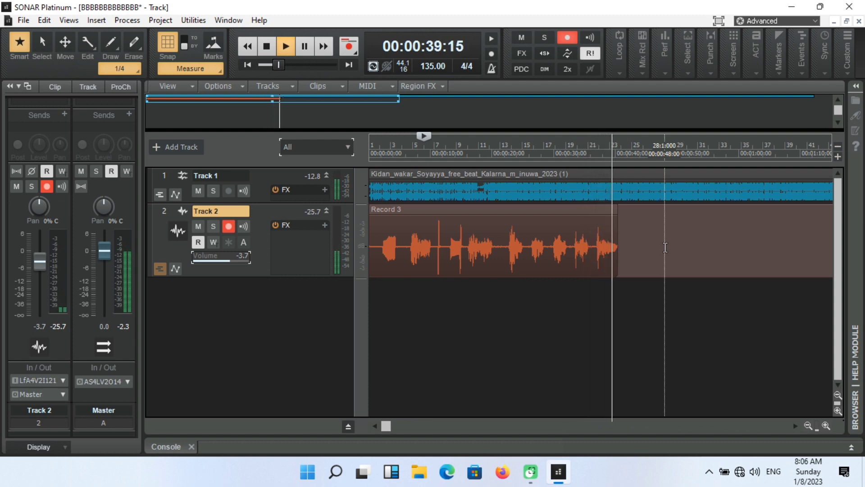
Record a second vocal take from about bar 24 to bar 32 with a run-in from bar 21, and play it back.
click(591, 145)
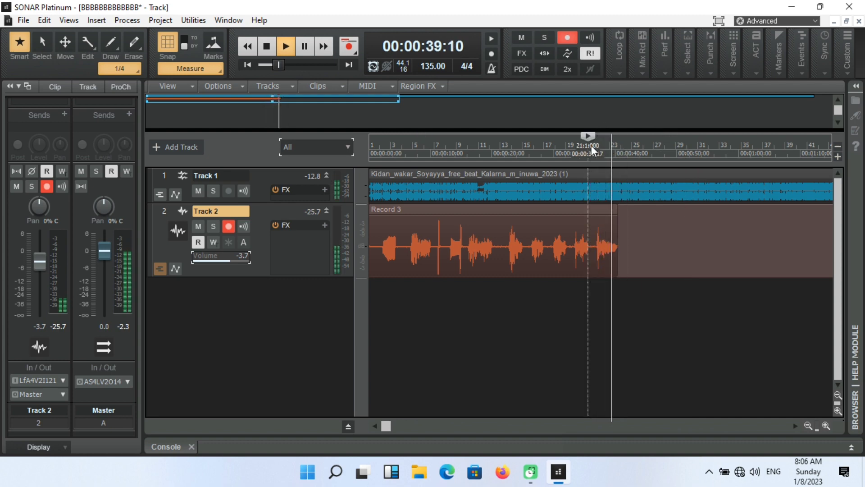
key(r)
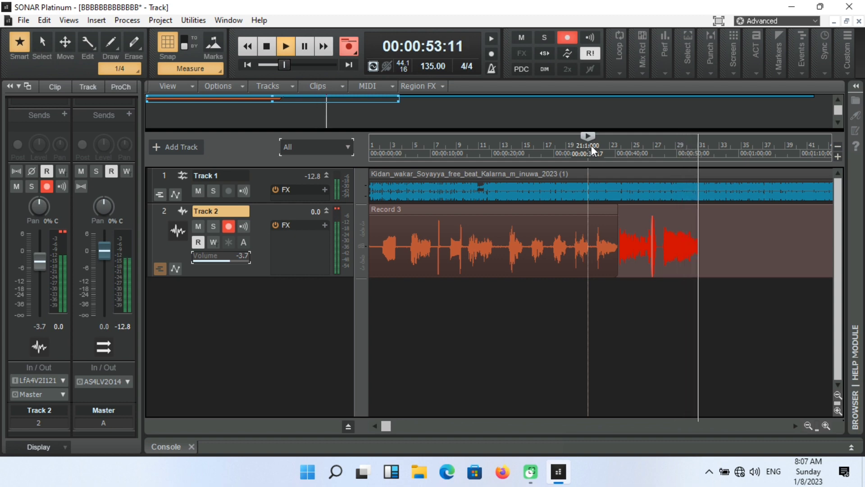
key(space)
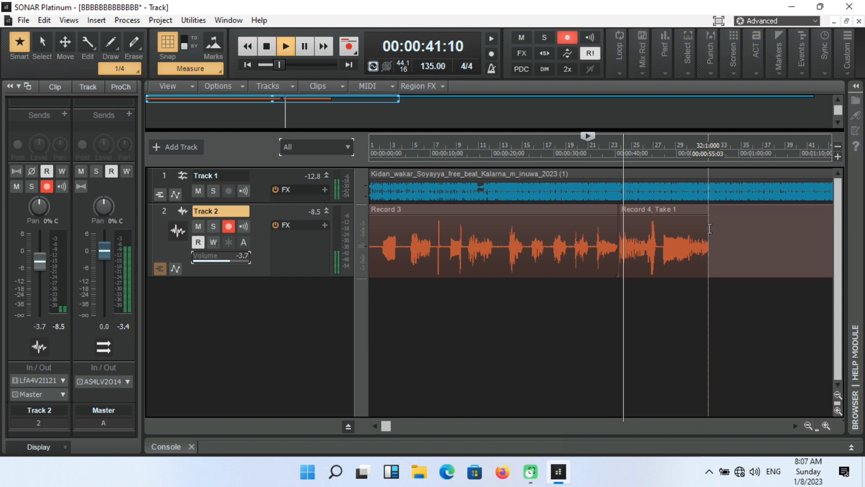
key(space)
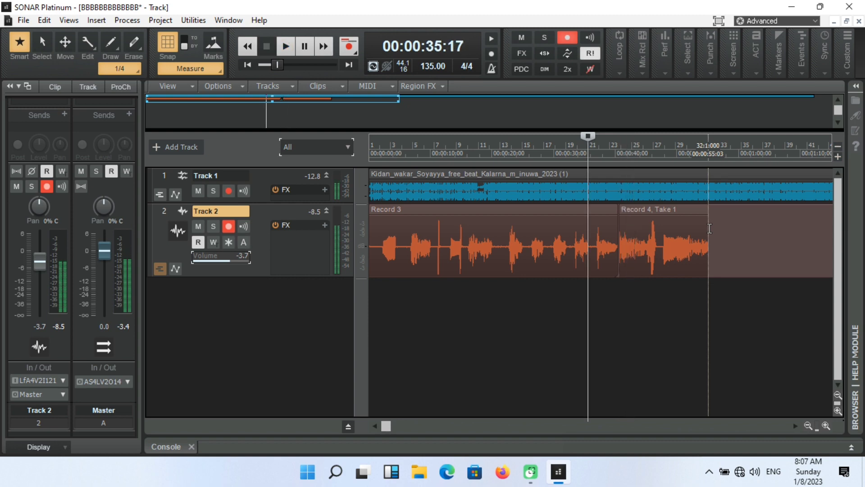
key(space)
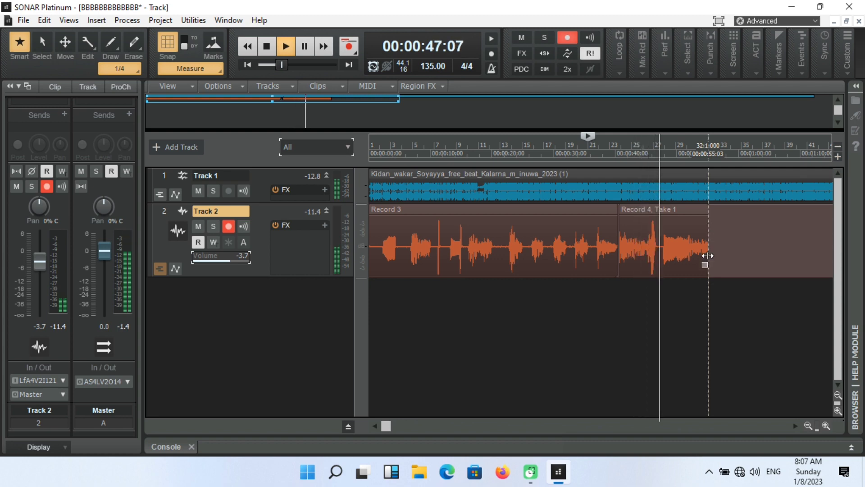
Trim the end of the second vocal take to about bar 27, and add a short fade-out there.
drag(707, 255, 652, 269)
key(space)
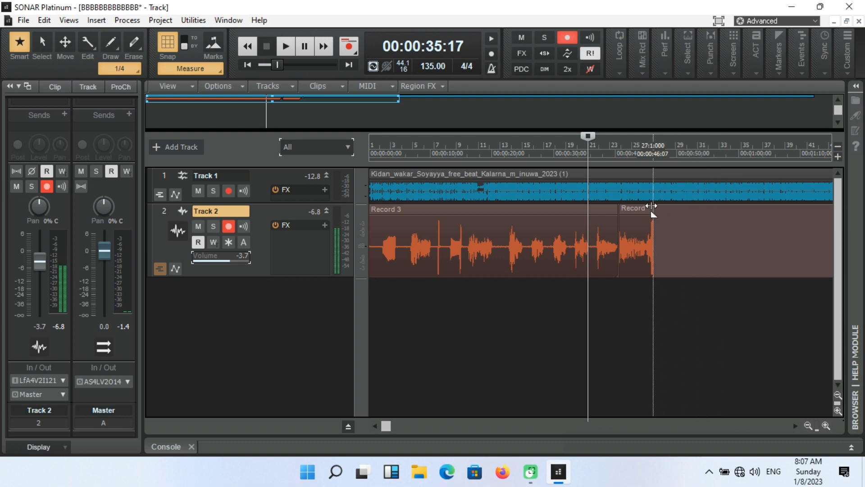
drag(652, 206, 644, 206)
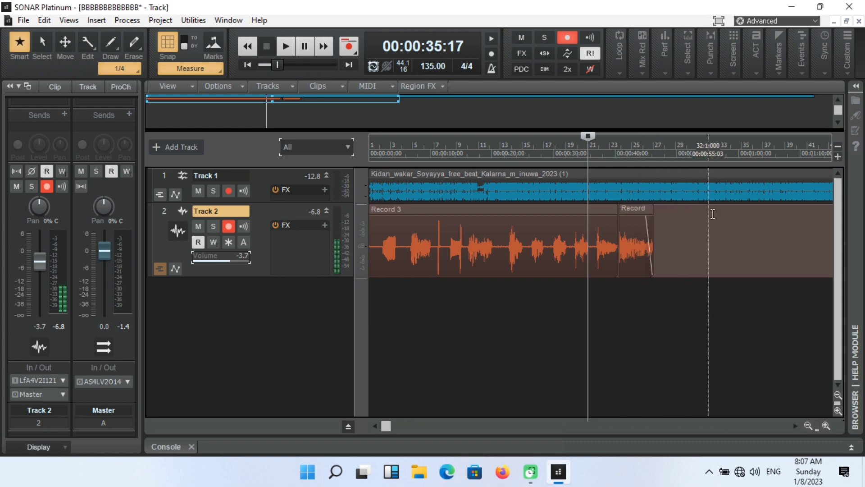
Play back the second vocal take, and try short fades on both sides of its joint with the first clip near bar 24.
key(space)
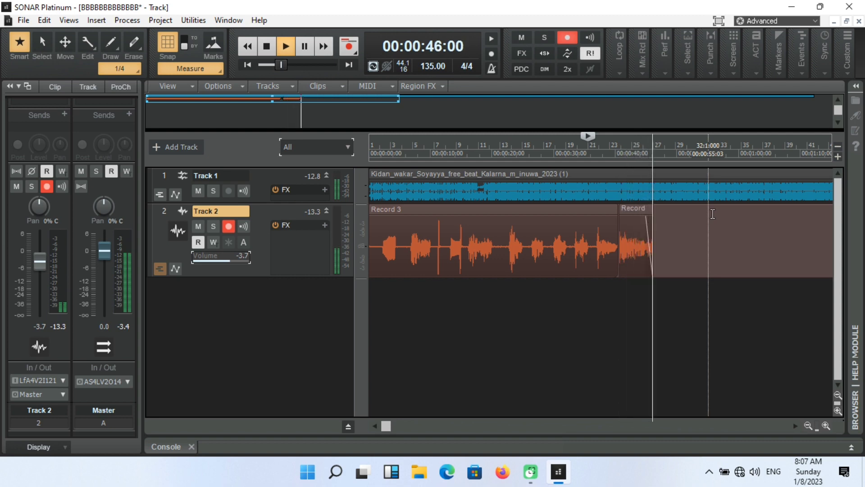
key(space)
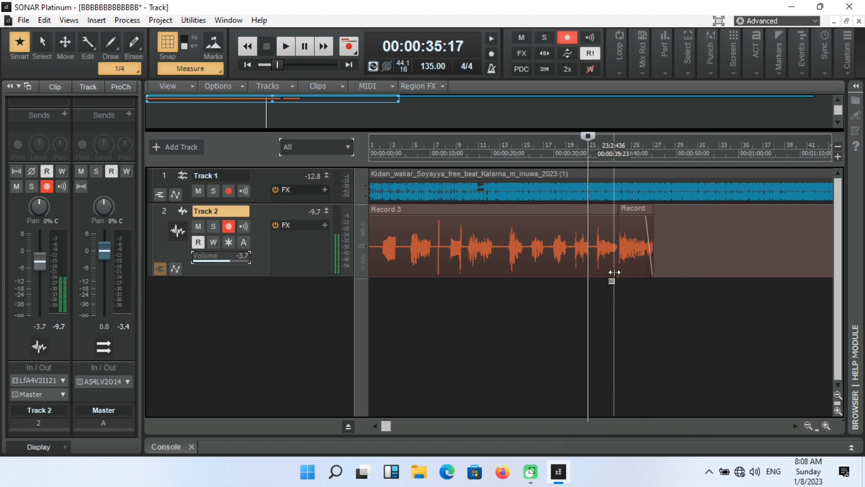
click(609, 209)
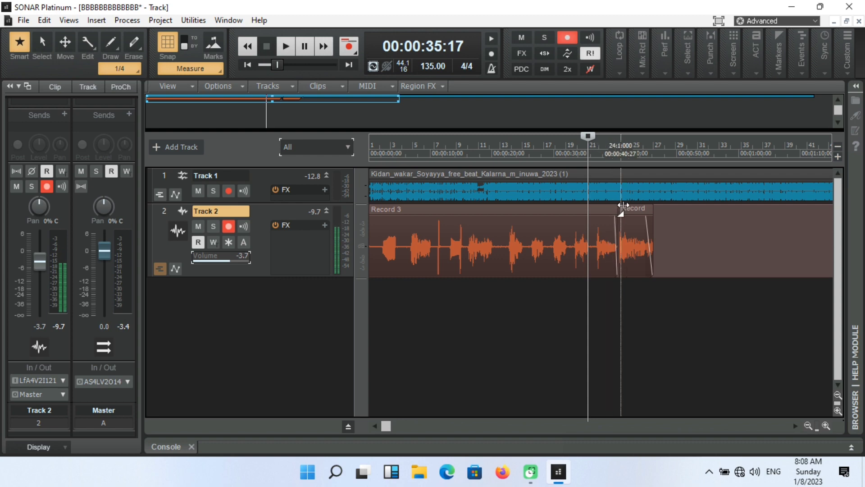
drag(623, 206, 626, 207)
key(space)
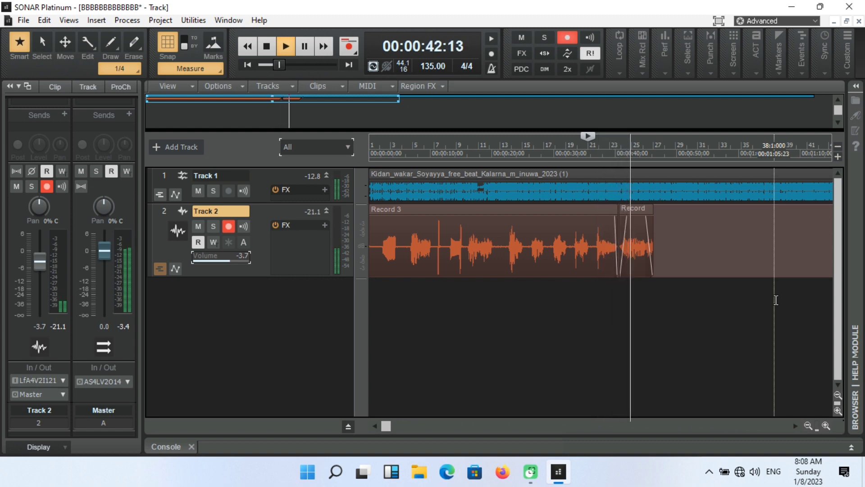
key(space)
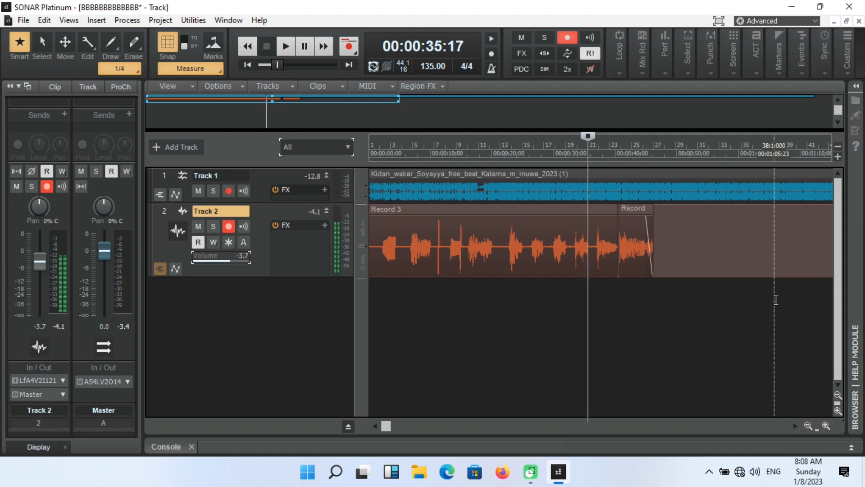
Undo the second vocal take and re-record it from about bar 24 to bar 30 with a run-in from bar 21, checking it by playback.
key(ctrl+z)
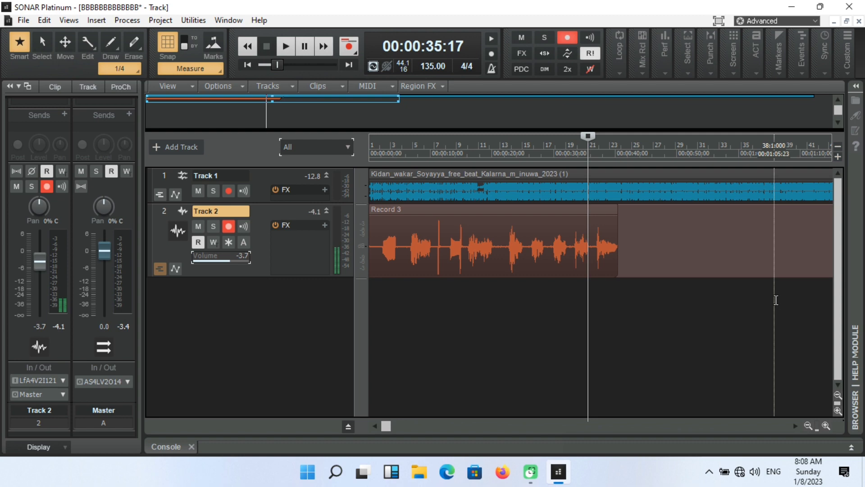
key(space)
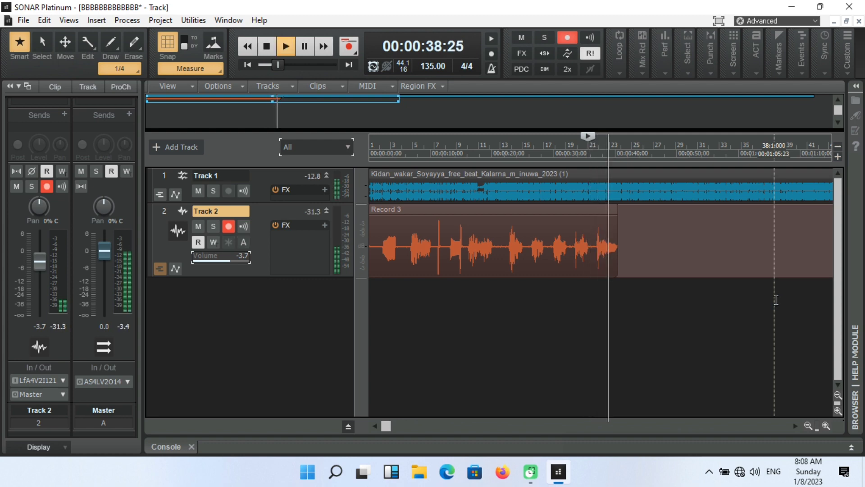
key(r)
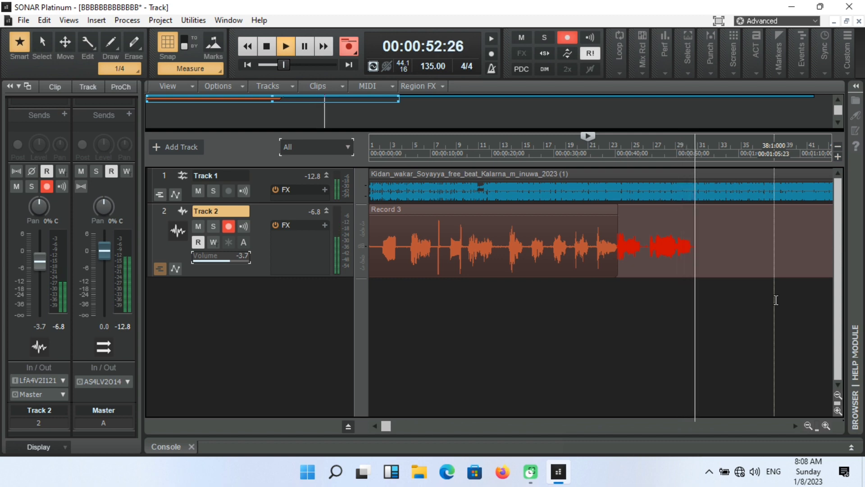
key(space)
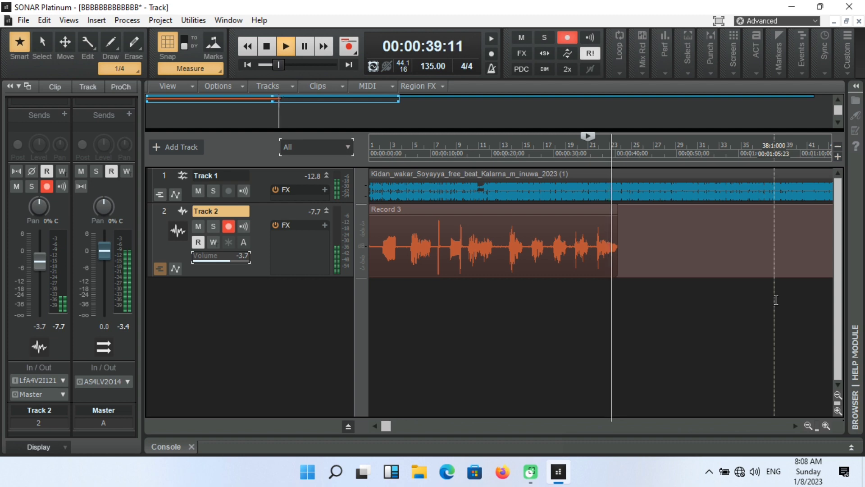
key(r)
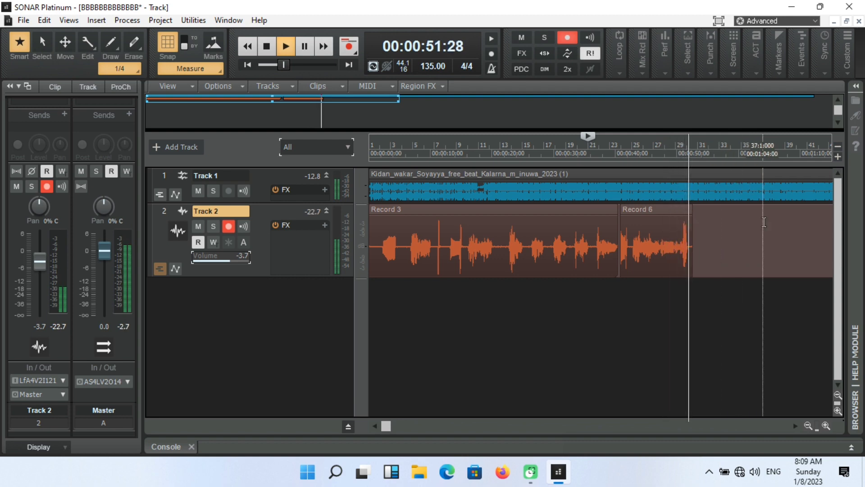
key(space)
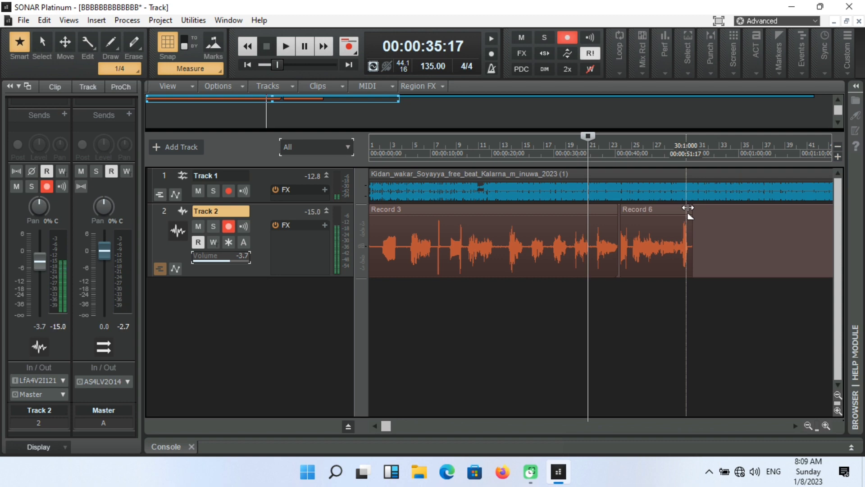
Add a short fade-out to the end of the new vocal take, and split the take at bar 25.
drag(688, 208, 681, 208)
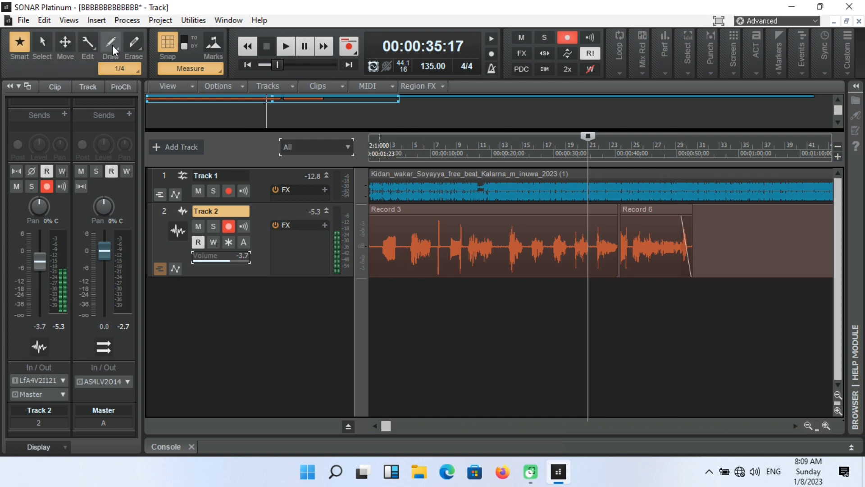
click(92, 47)
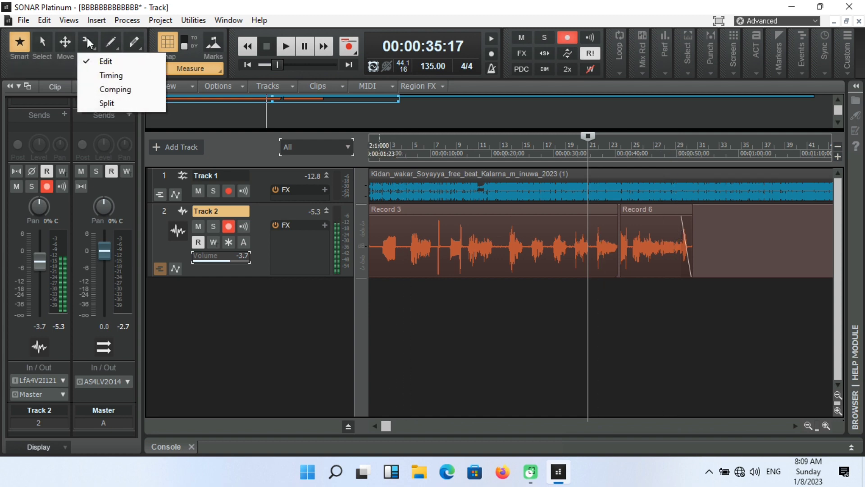
click(88, 41)
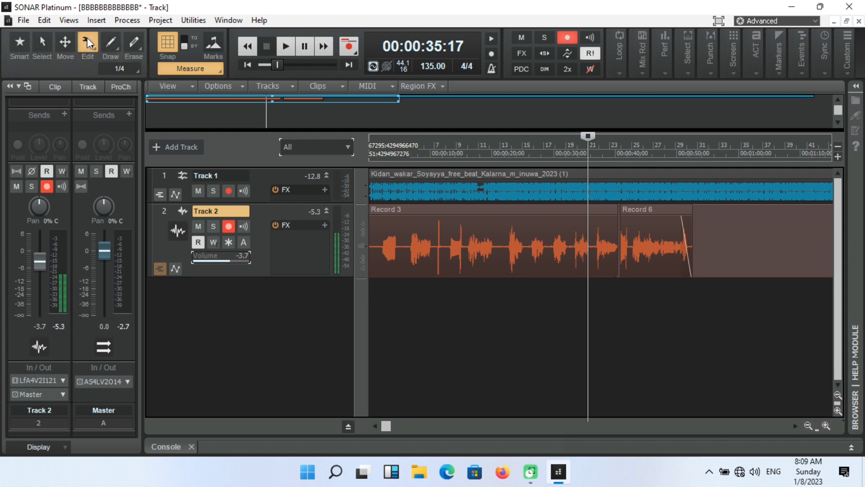
click(89, 43)
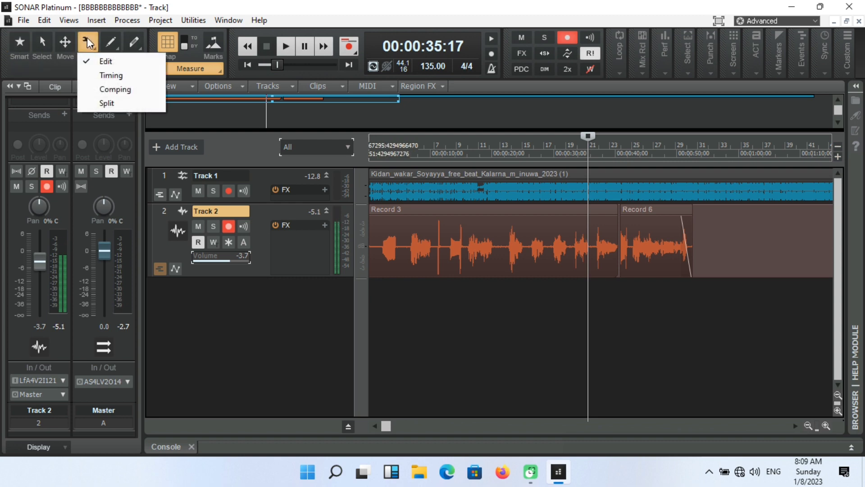
click(101, 107)
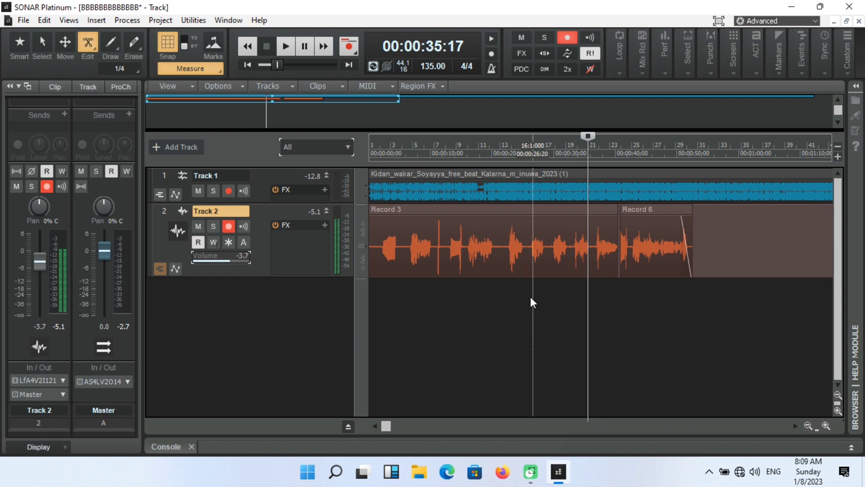
click(630, 253)
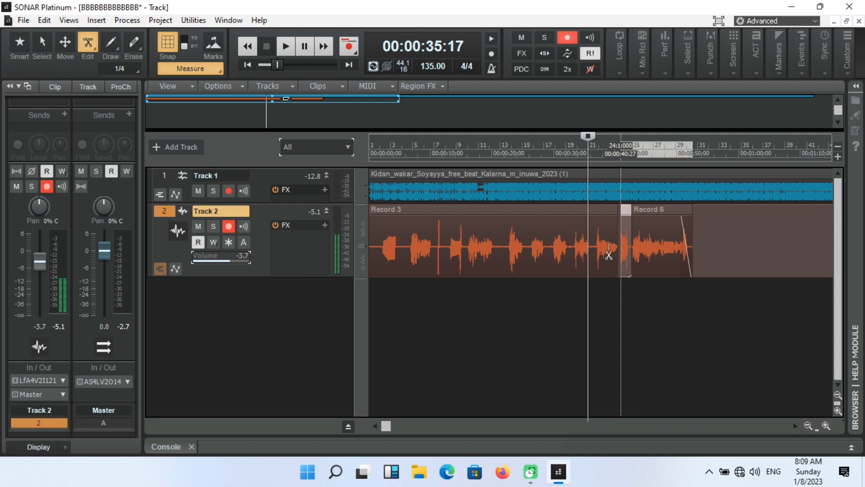
click(22, 47)
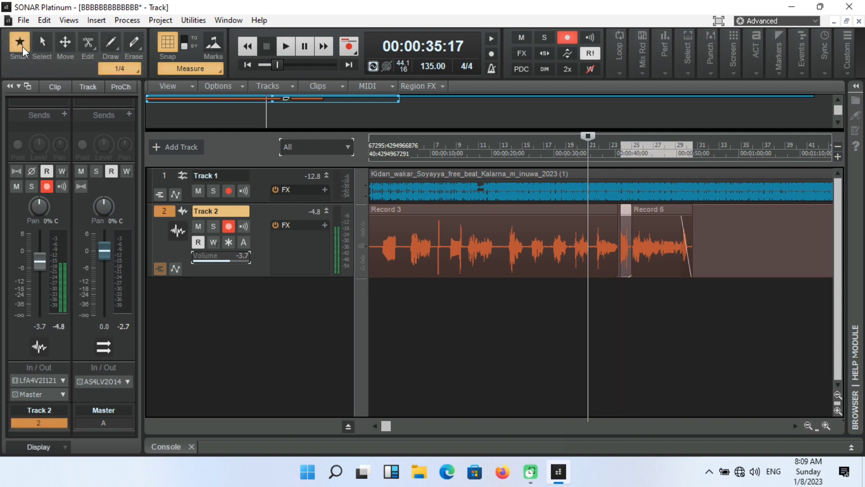
Adjust the clip gain of the vocal section starting at bar 25, and play it back from bar 24.
click(654, 234)
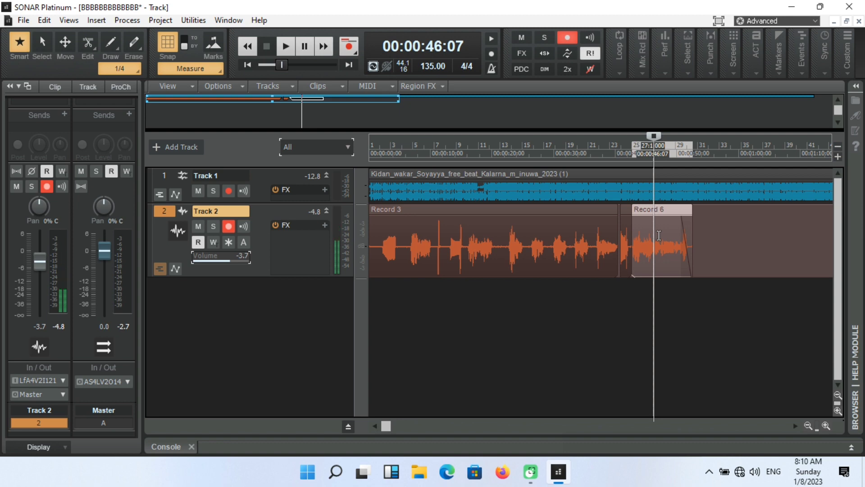
drag(659, 236, 659, 229)
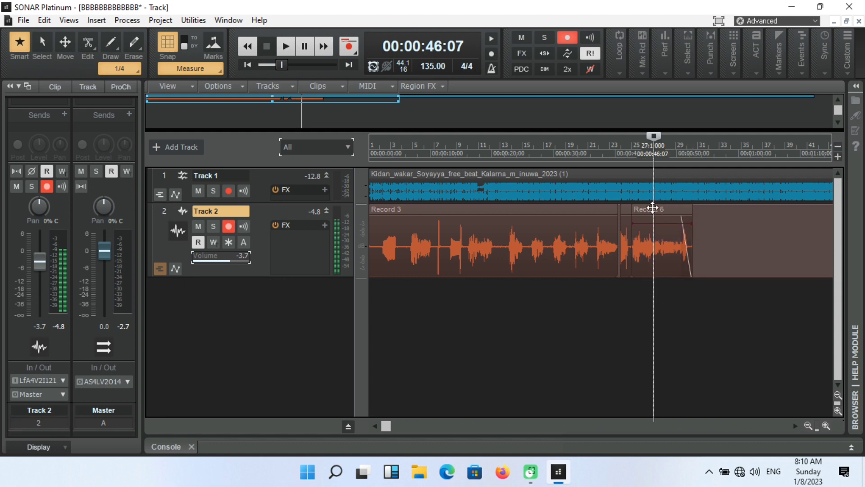
drag(652, 137, 622, 143)
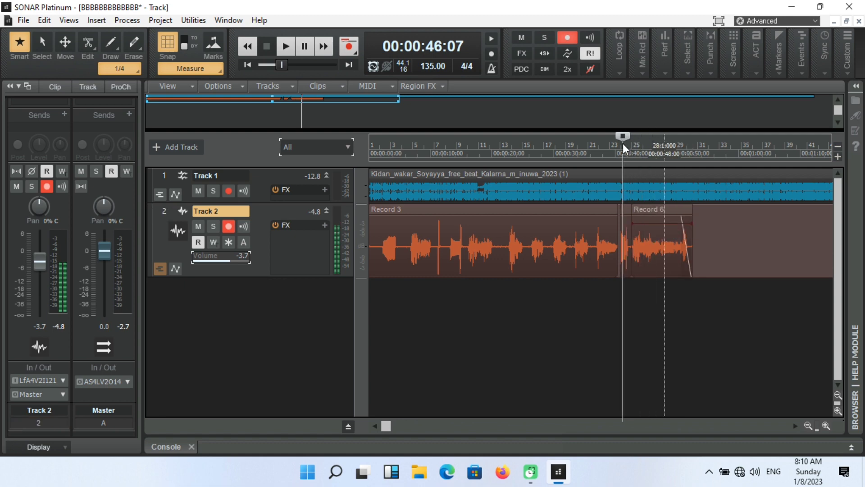
key(space)
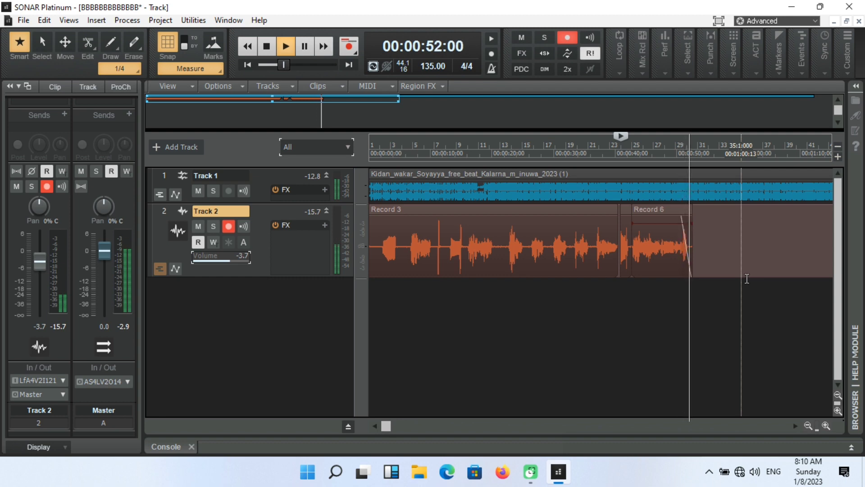
key(space)
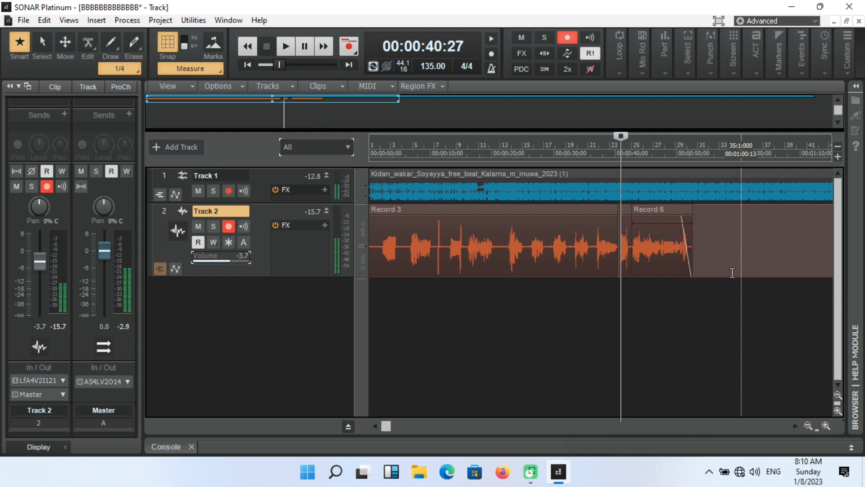
Lengthen the fade-out on the last vocal clip so it starts at about bar 29, and play it back from bar 24.
click(673, 213)
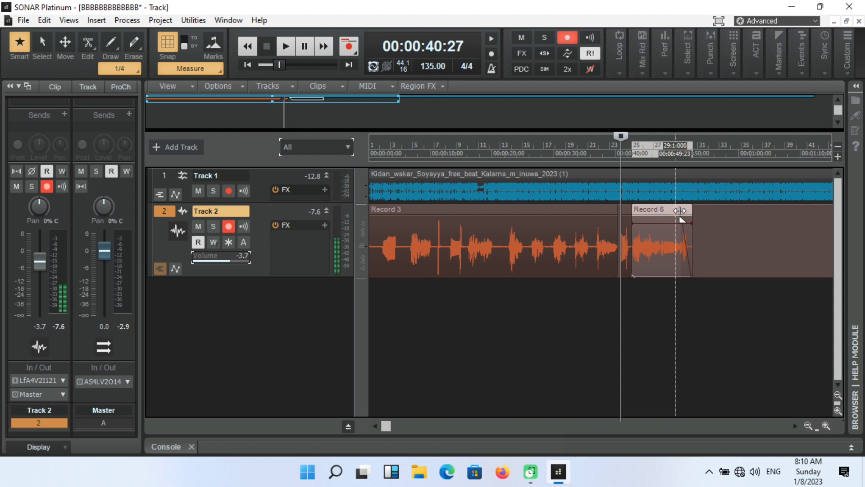
drag(680, 210, 676, 210)
key(space)
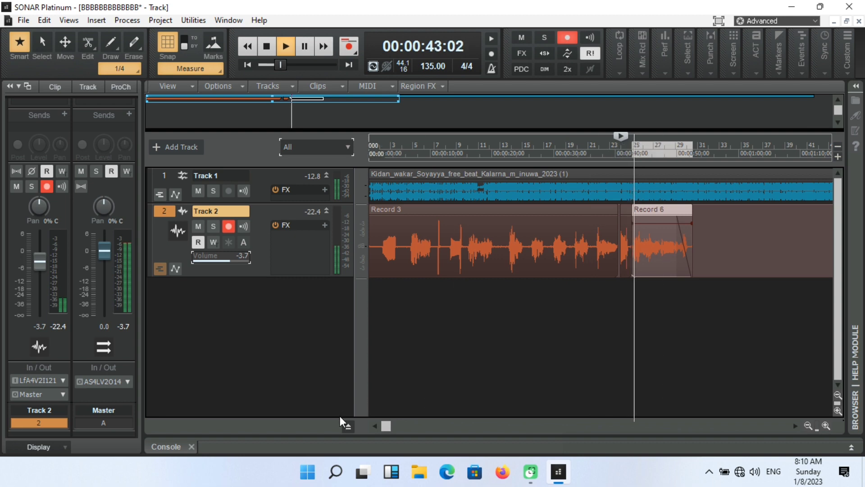
drag(380, 424, 368, 424)
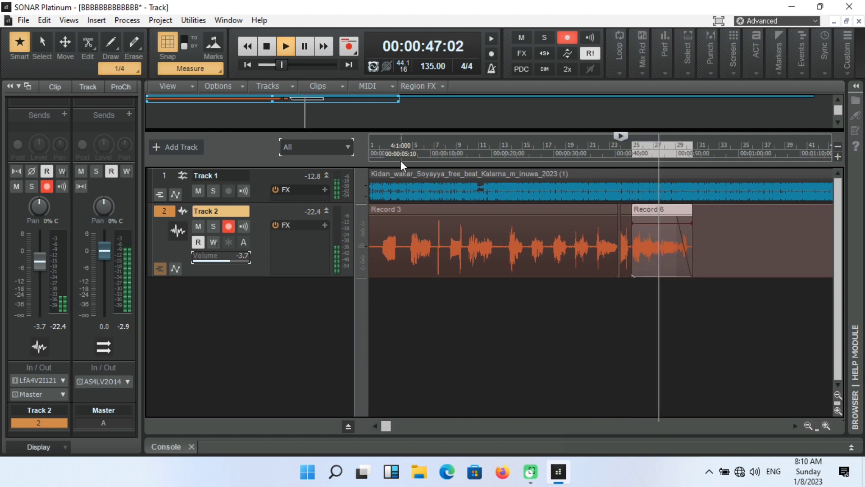
Trim the start of the first vocal clip to bar 2 and give it a fade-in to about bar 3.5 while playing from bar 2.
click(379, 145)
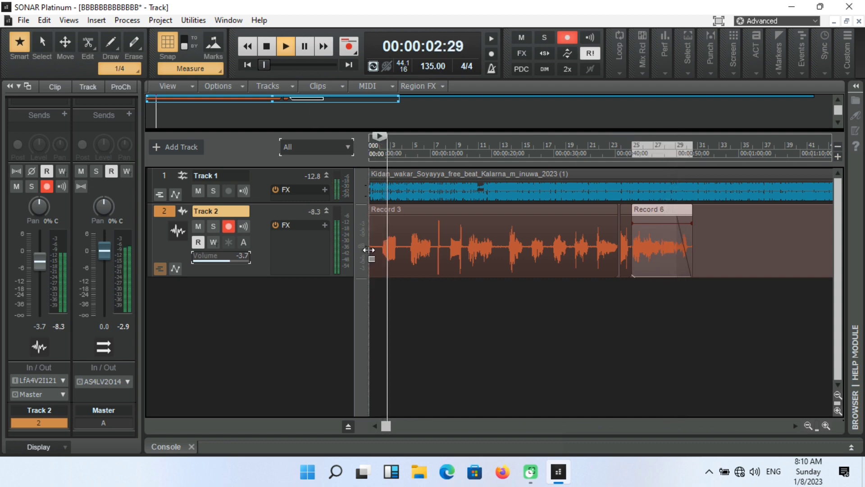
drag(369, 250, 380, 250)
drag(381, 215, 400, 216)
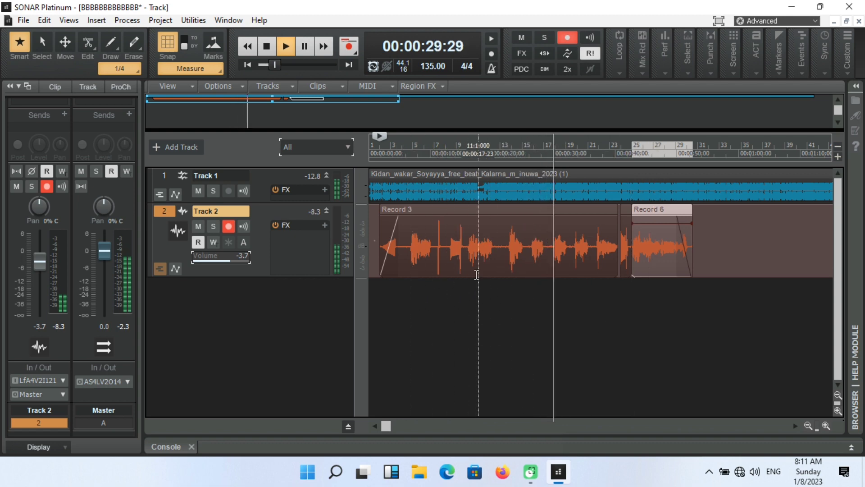
key(space)
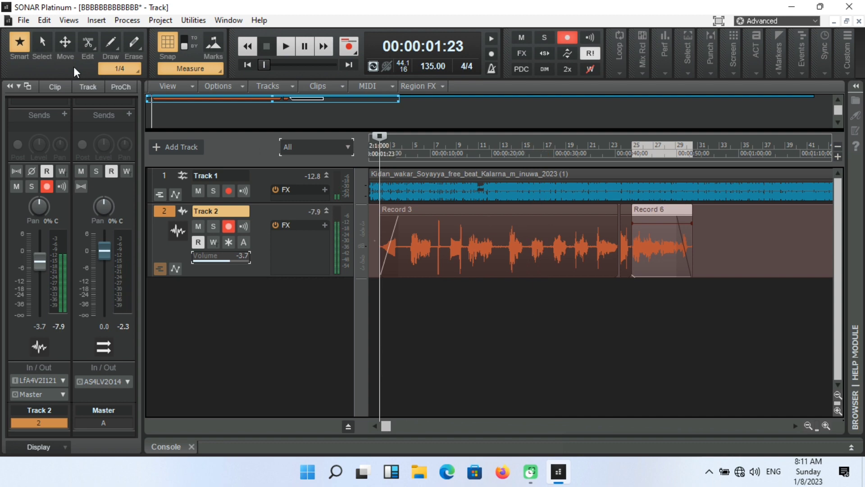
Split the first vocal clip at bars 15 and 21.
click(84, 43)
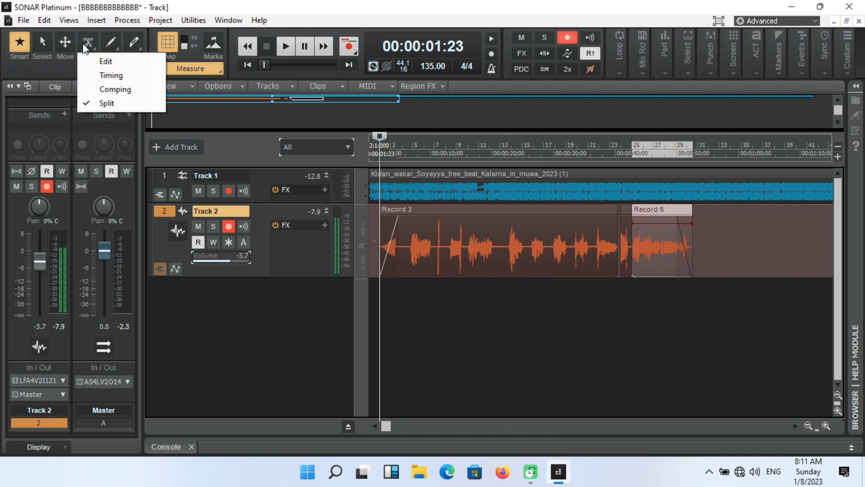
click(110, 102)
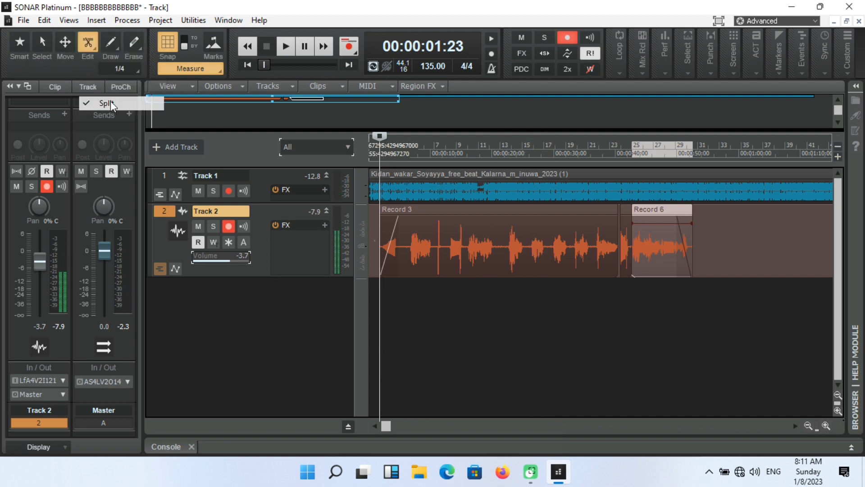
click(526, 261)
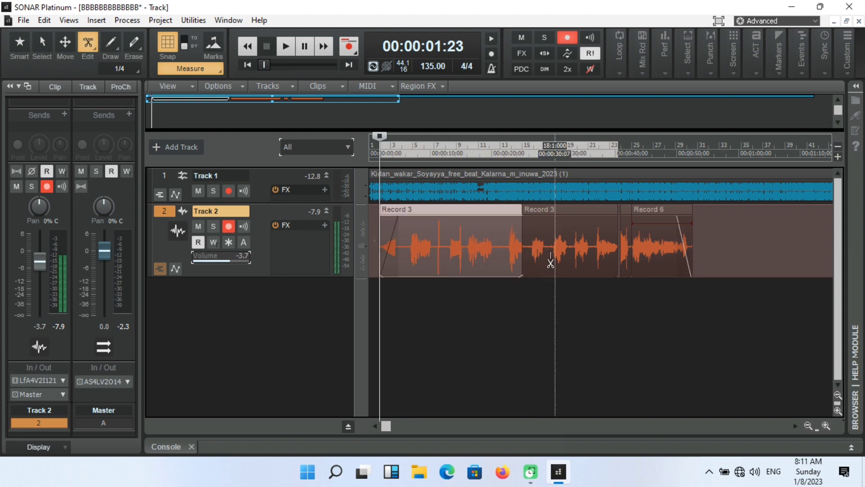
click(589, 271)
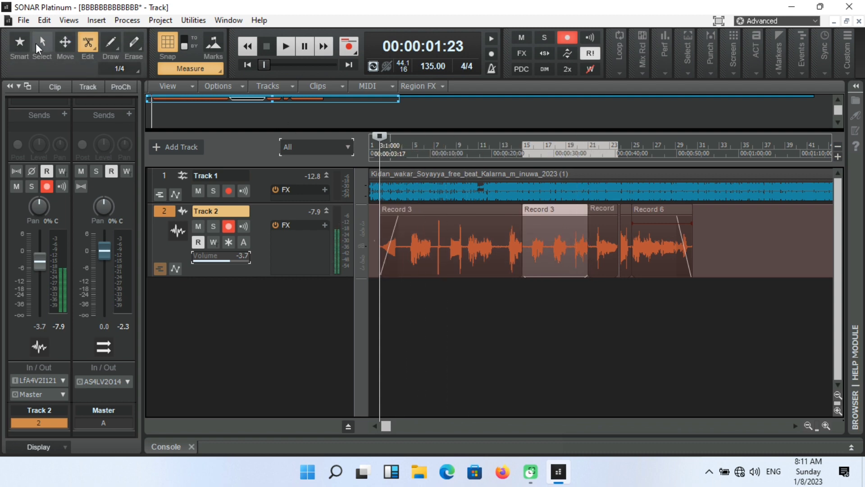
click(20, 42)
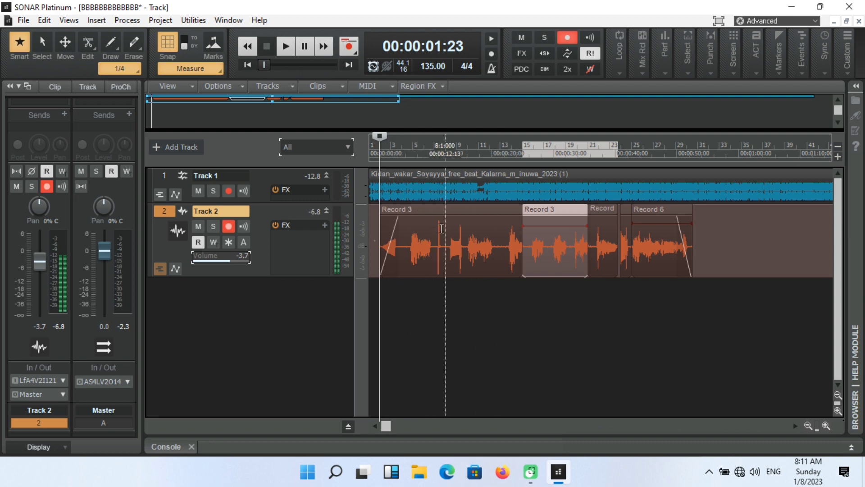
click(88, 45)
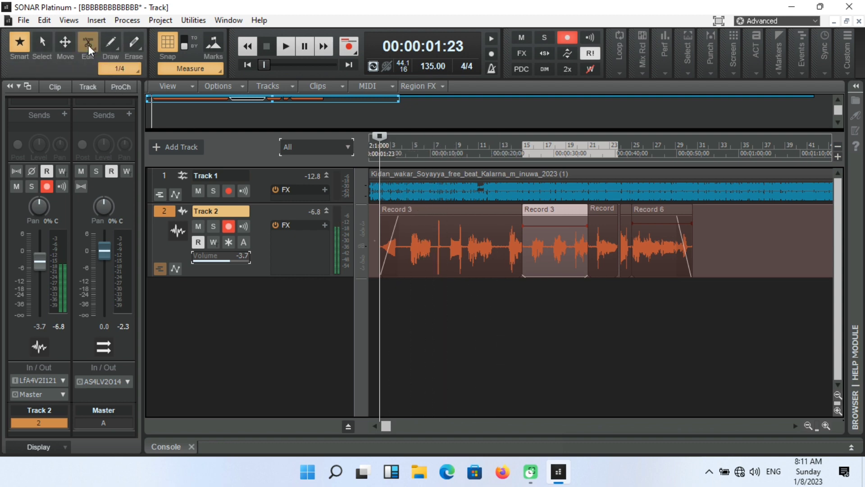
Split the first vocal clip at bars 7 and 8, delete the short section between the cuts, and keep Track 2 selected.
click(436, 250)
click(444, 260)
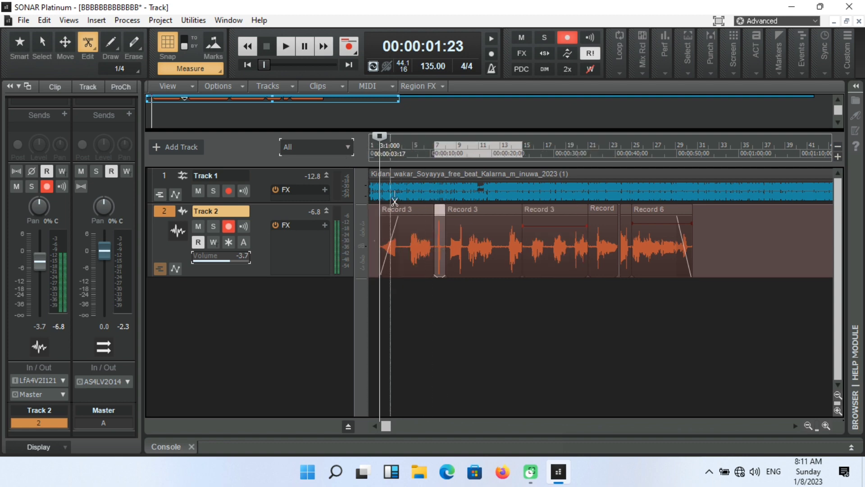
key(Delete)
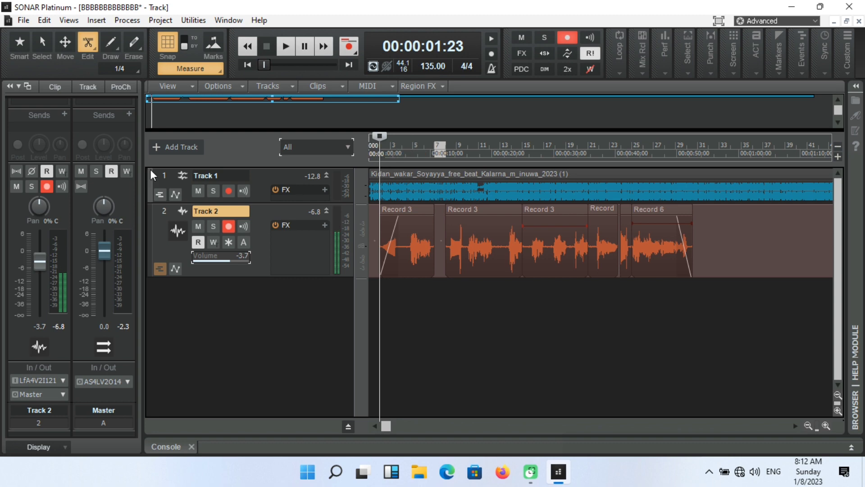
click(161, 177)
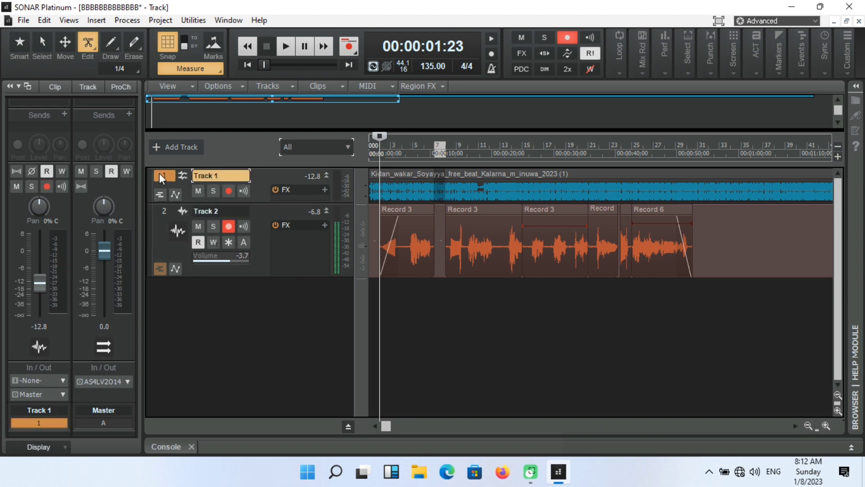
click(161, 212)
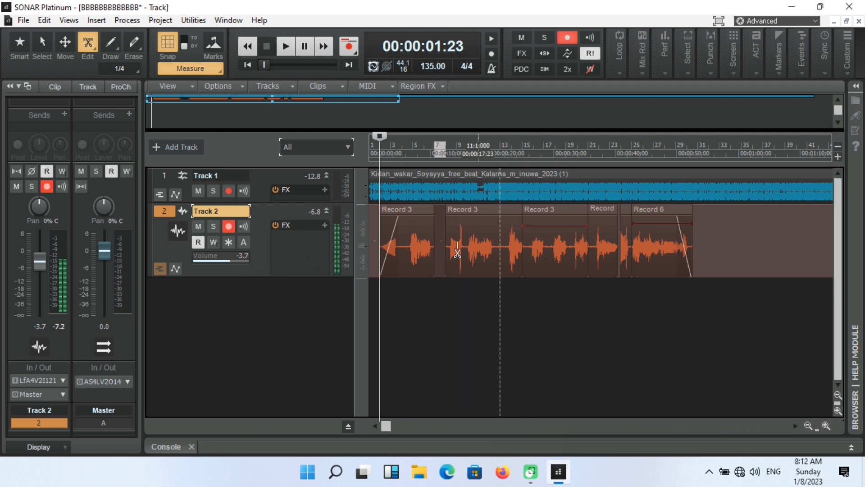
Set loop points from bar 10 to bar 16, play the looped vocals, and stop playback with the start position at bar 10.
click(17, 47)
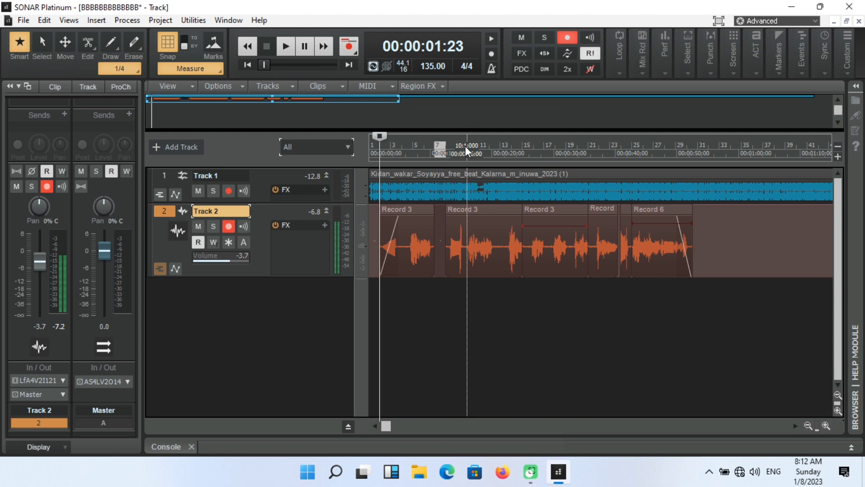
mouse_move(465, 146)
mouse_down()
mouse_move(571, 156)
mouse_move(515, 158)
mouse_move(531, 159)
mouse_up()
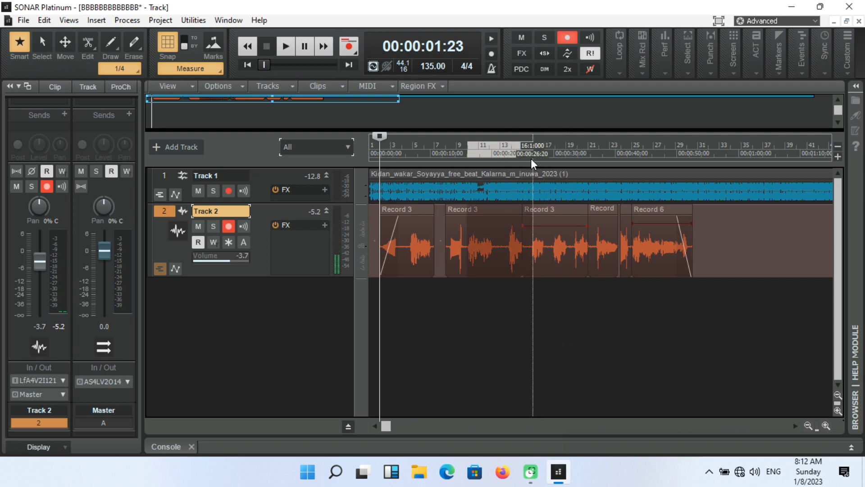
right_click(486, 150)
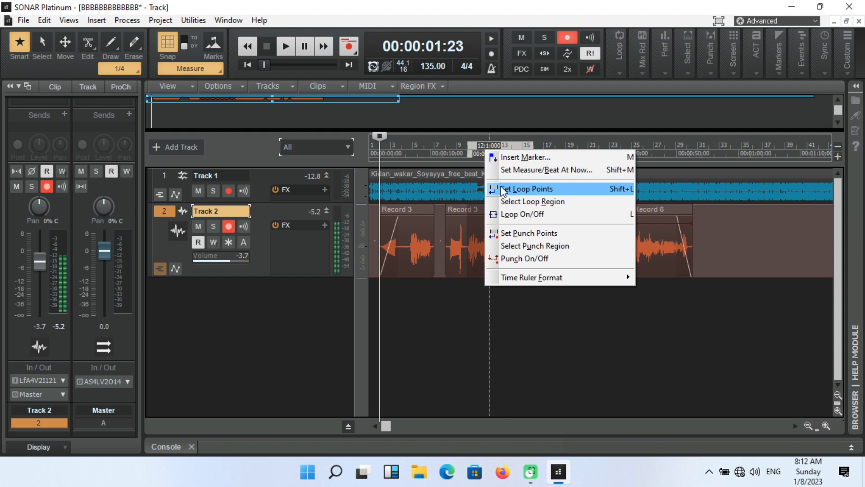
click(526, 189)
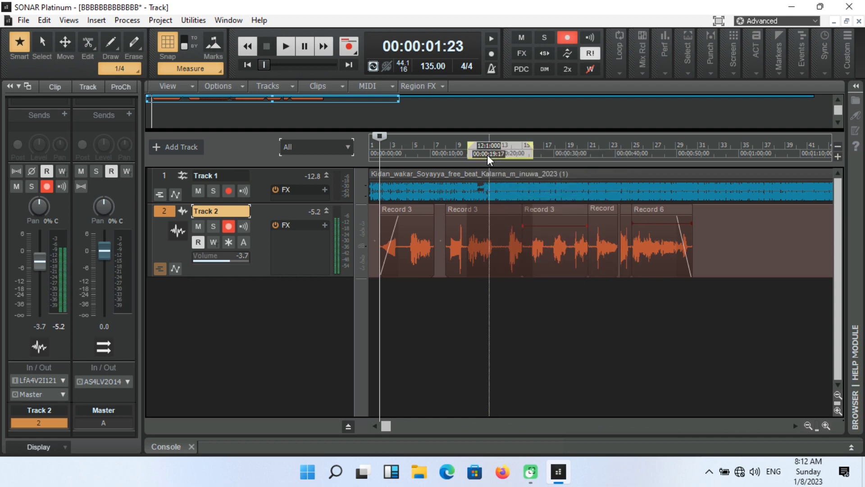
key(space)
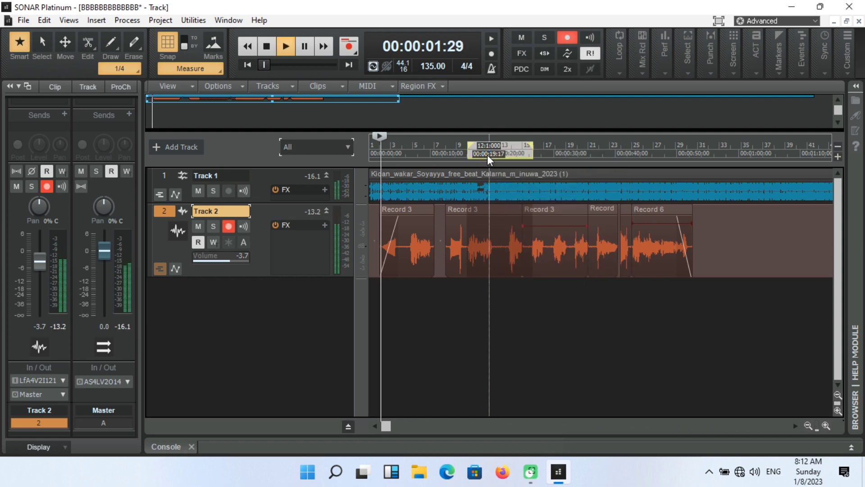
click(471, 152)
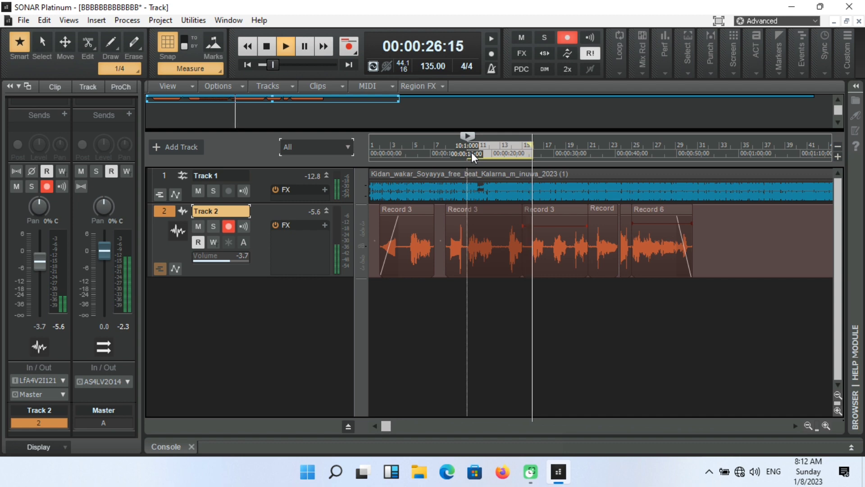
key(space)
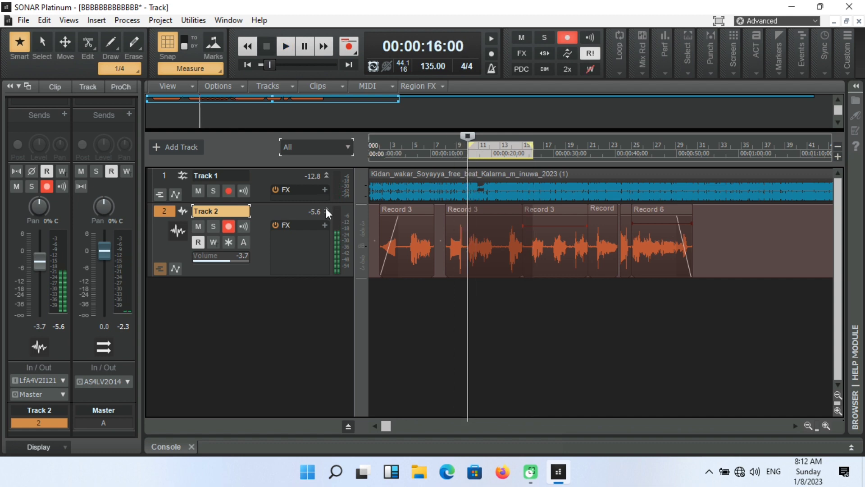
Insert the Antares Auto-Tune Pro audio effect on Track 2.
click(325, 225)
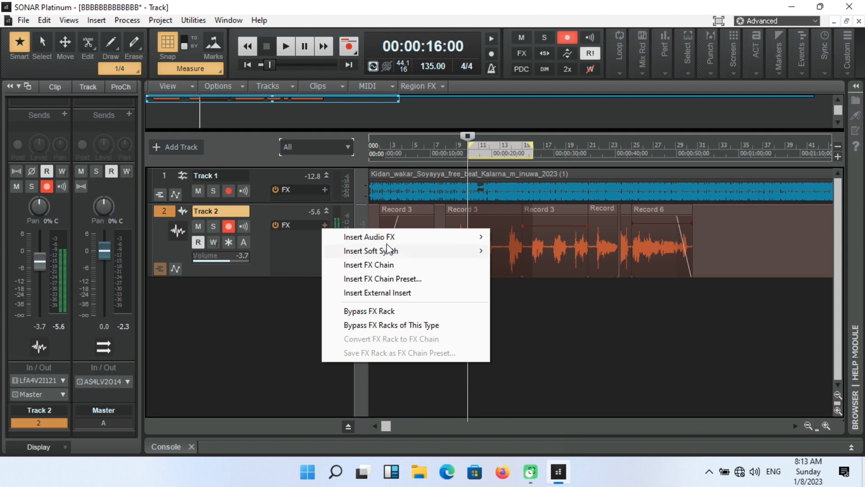
mouse_move(387, 238)
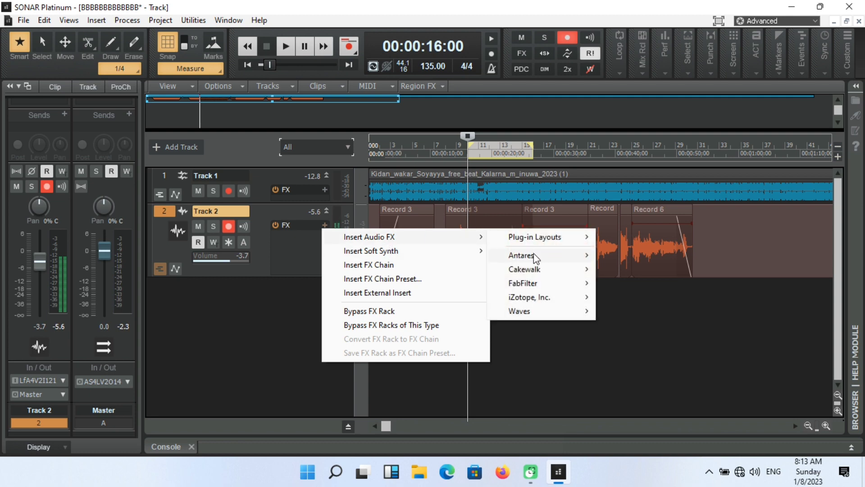
mouse_move(535, 258)
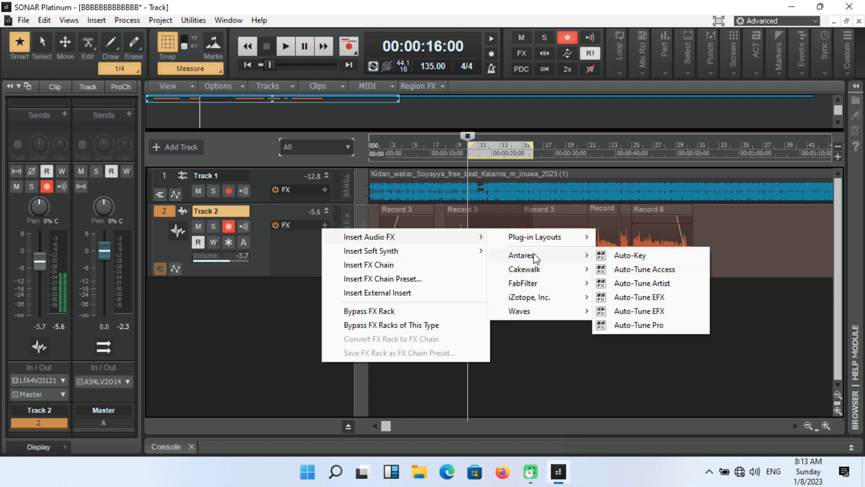
click(638, 325)
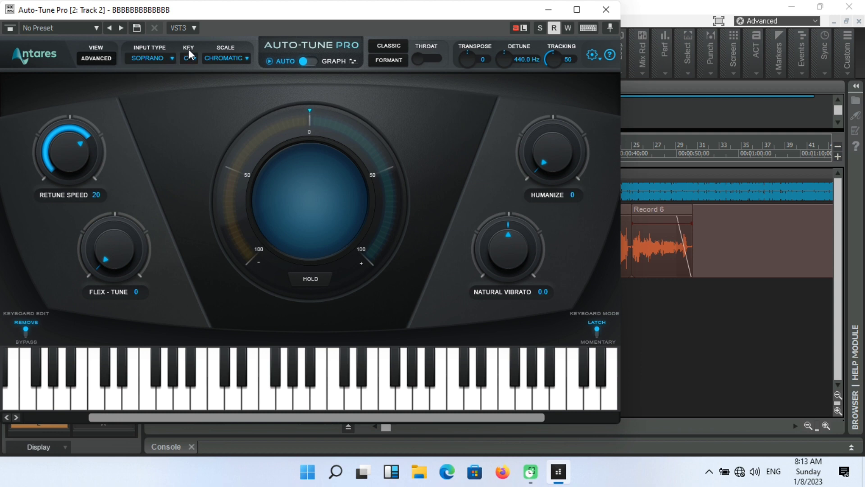
Set Auto-Tune Pro to key G#, Minor scale and retune speed 0, and close its window.
click(191, 62)
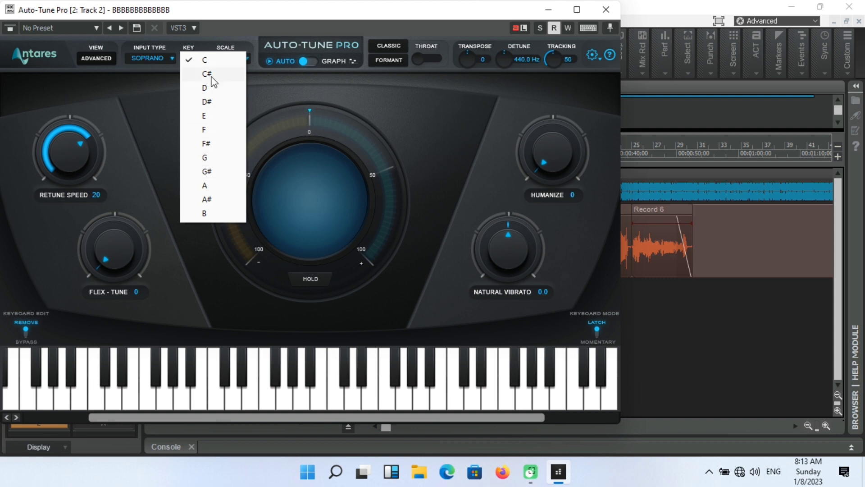
click(207, 172)
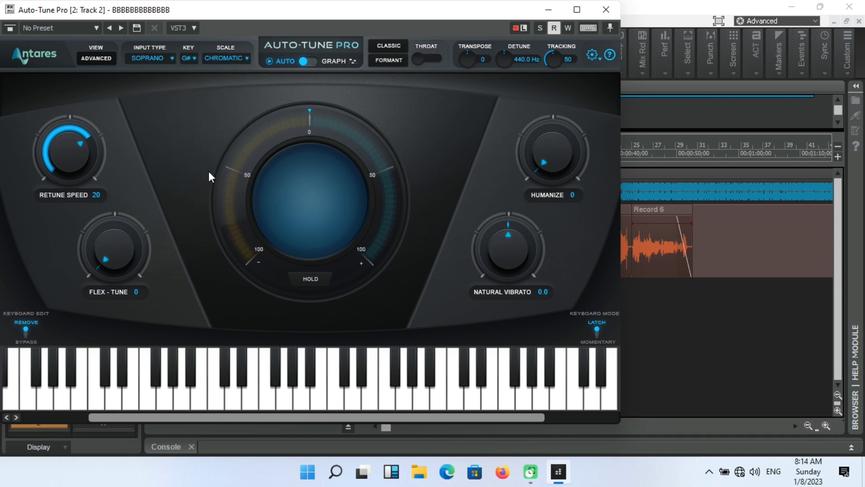
click(222, 61)
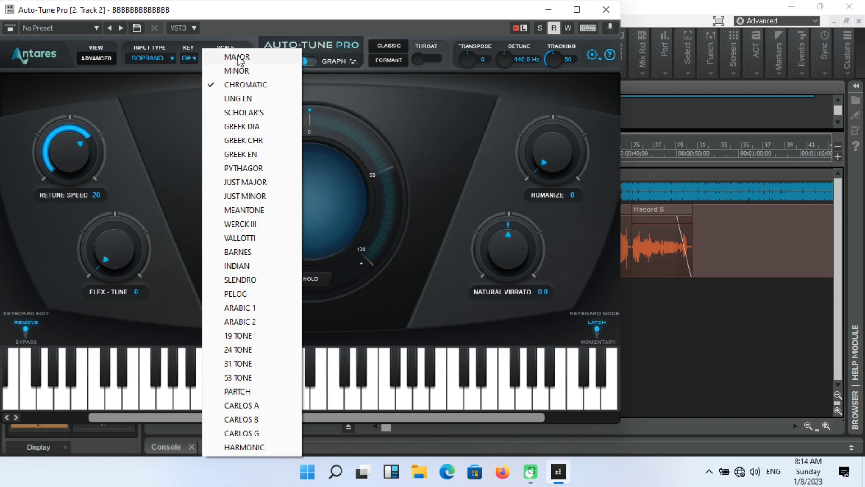
click(236, 71)
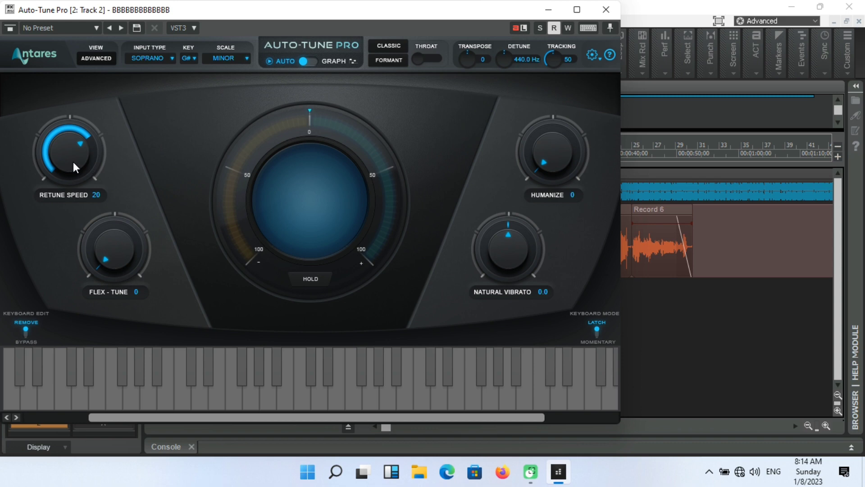
drag(73, 161, 53, 61)
click(604, 10)
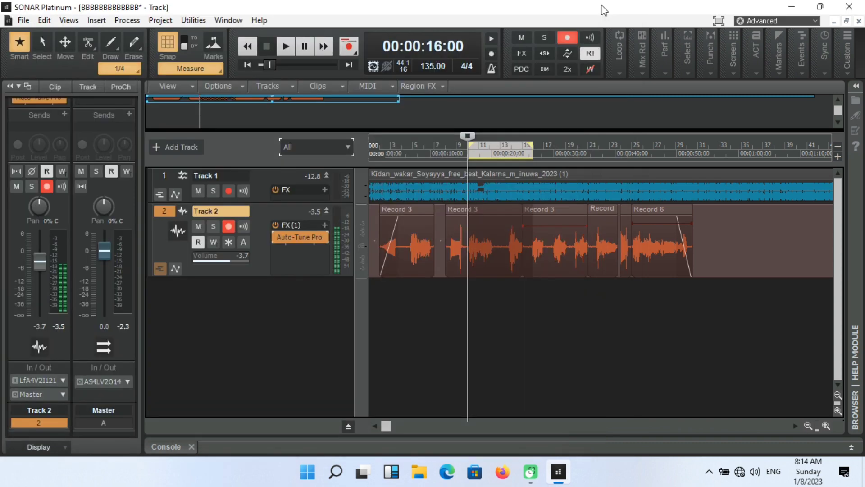
Play the tuned vocals from bar 3, enlarge Track 2's height to reveal its pan and gain controls, and turn looping off.
key(space)
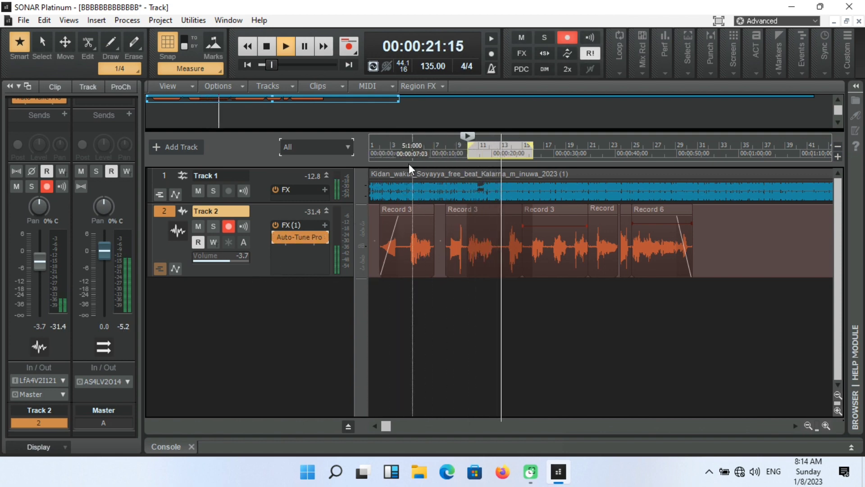
click(386, 153)
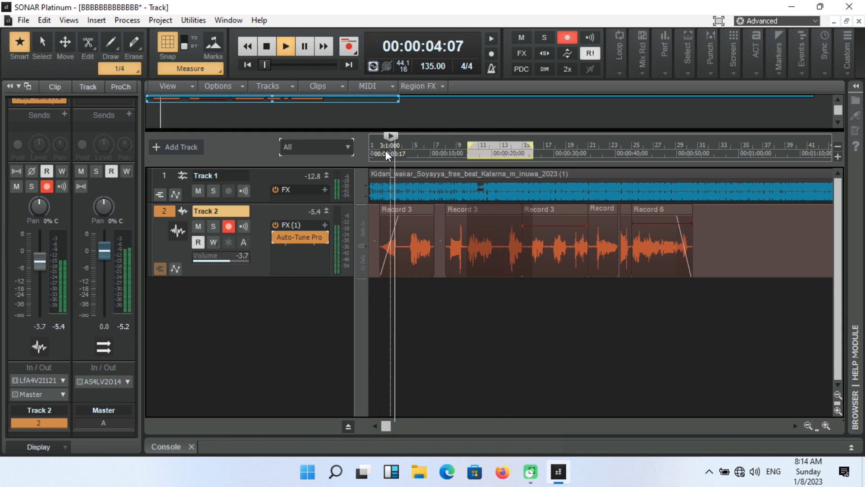
drag(274, 276, 276, 313)
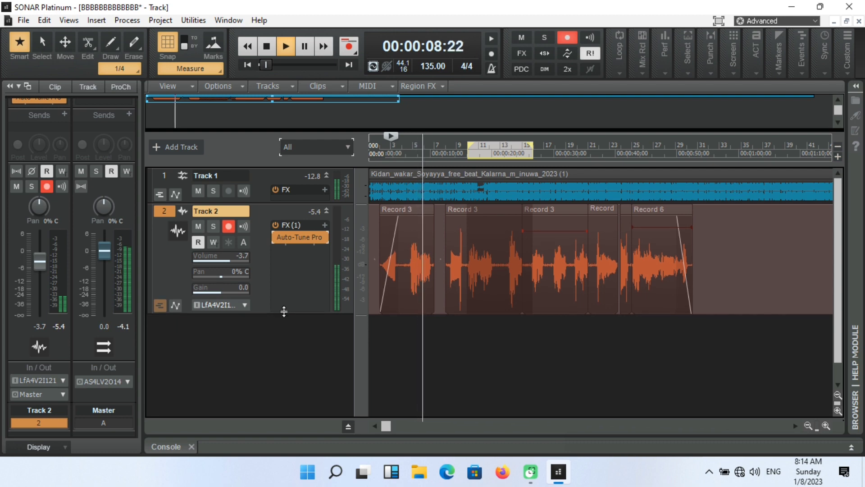
right_click(502, 154)
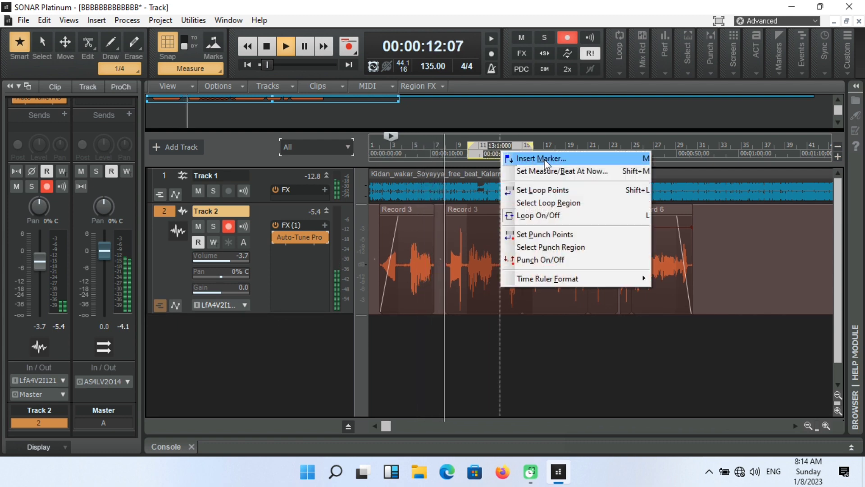
click(535, 216)
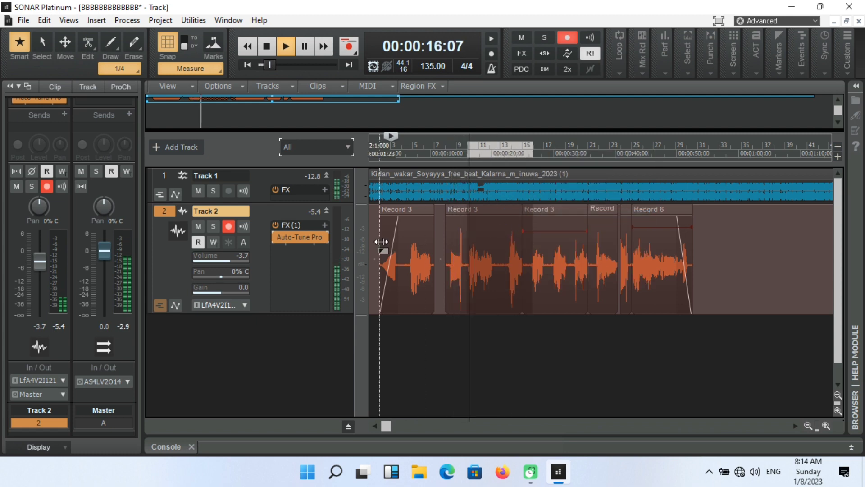
Reopen Track 2's Auto-Tune Pro during playback, try the Major scale for comparison, and set the scale back to Minor.
double_click(299, 237)
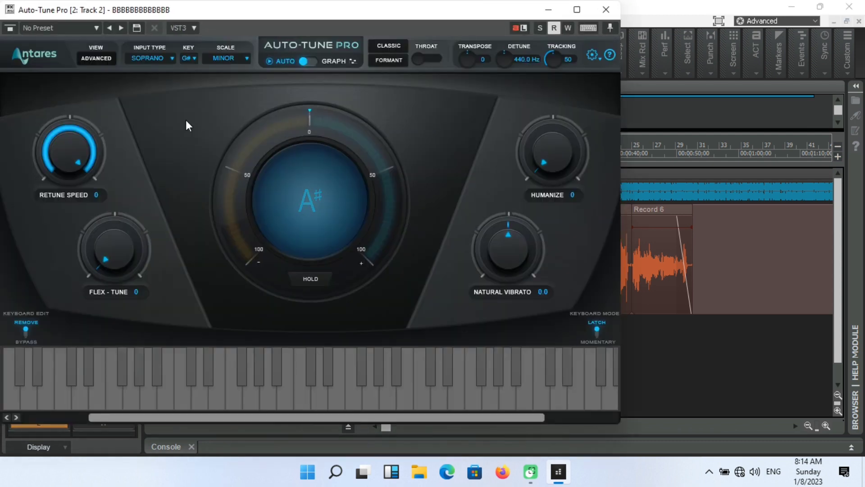
click(231, 56)
click(240, 54)
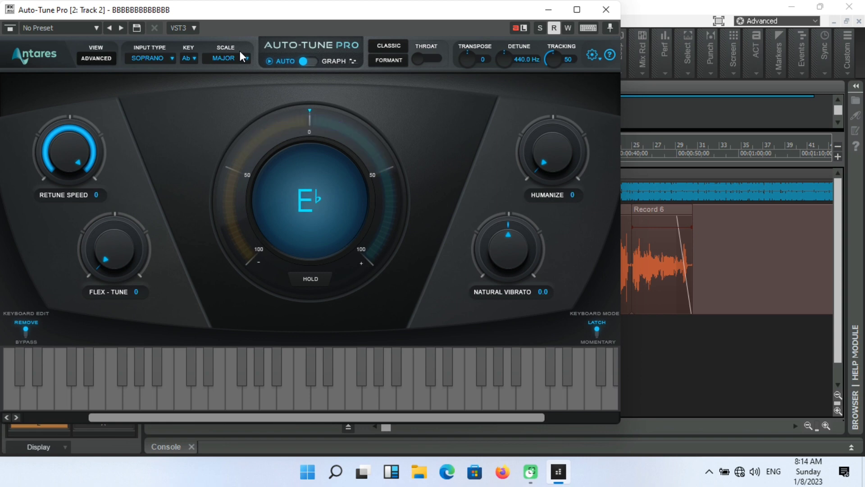
click(234, 60)
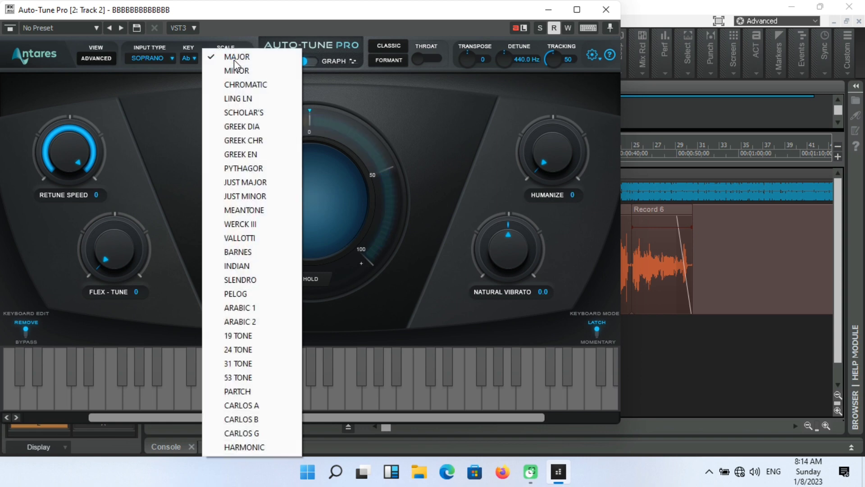
click(233, 73)
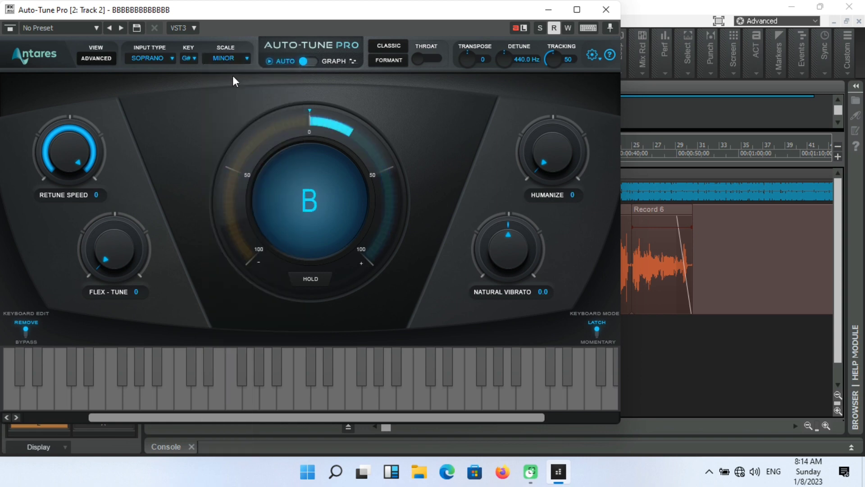
Try the Alto/Tenor input type, settle on Low Male with retune speed 6, and close Auto-Tune Pro.
click(164, 58)
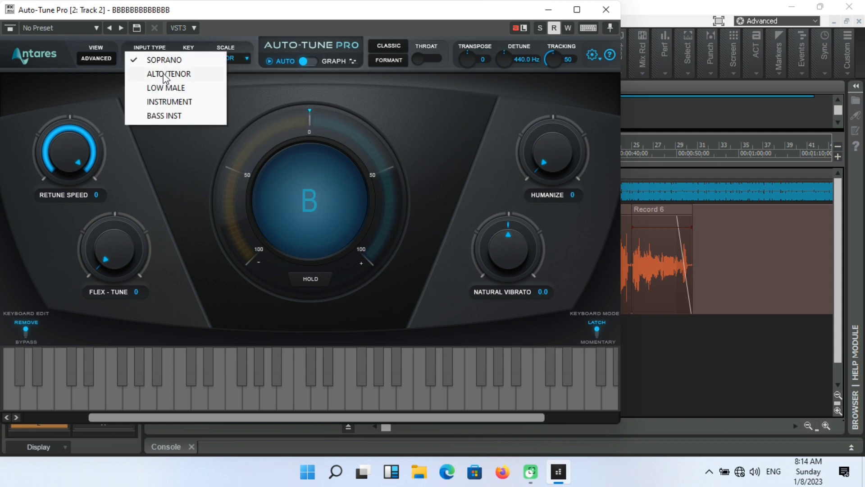
click(166, 75)
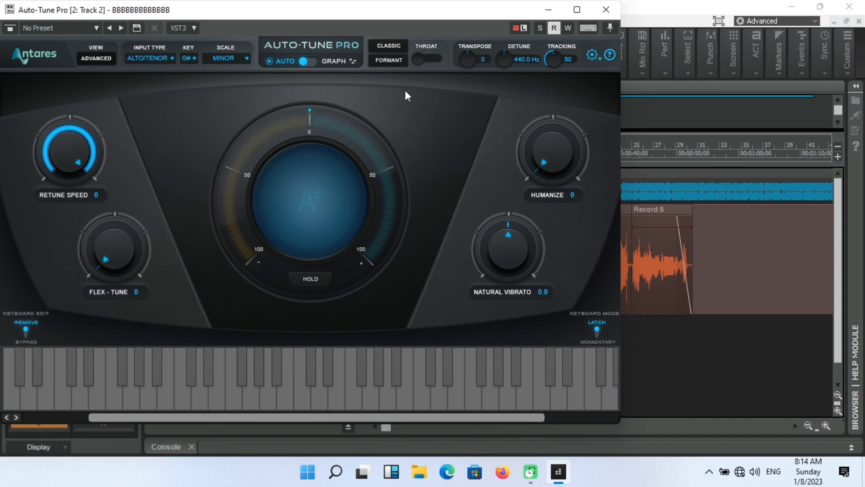
click(164, 58)
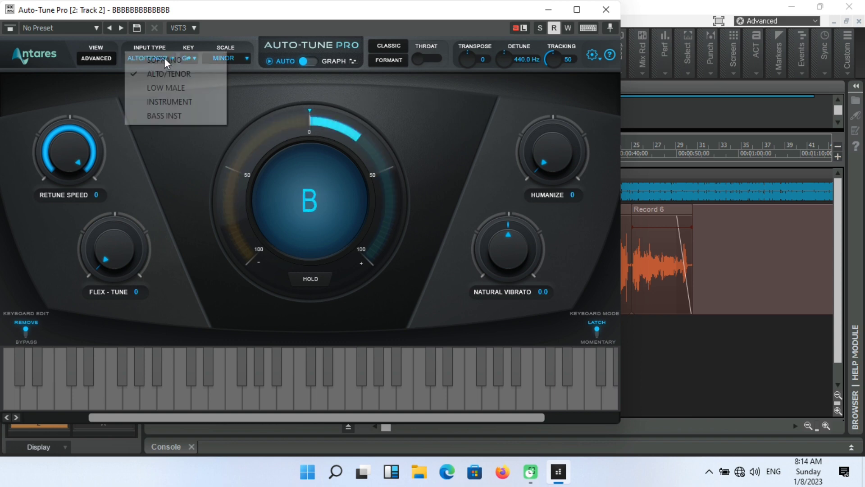
click(166, 88)
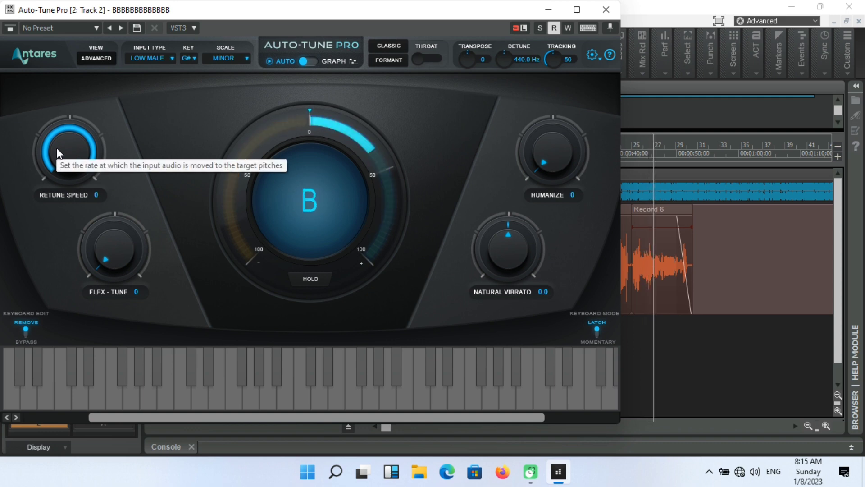
drag(56, 150, 55, 162)
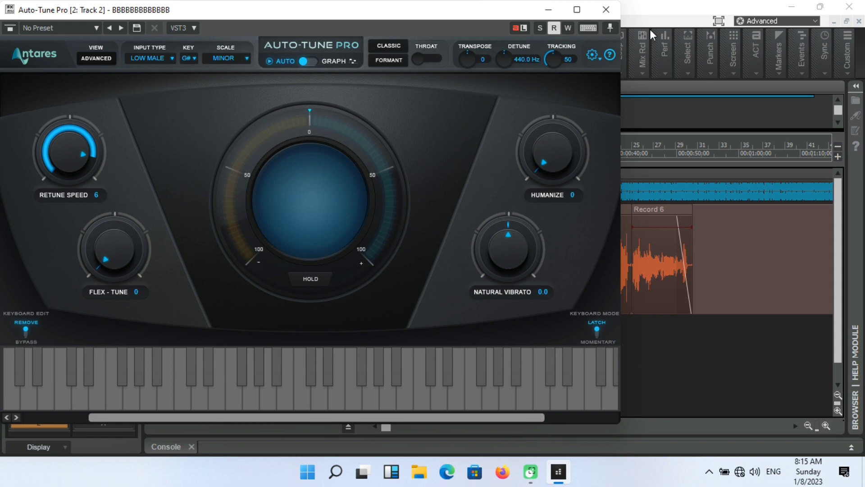
click(604, 9)
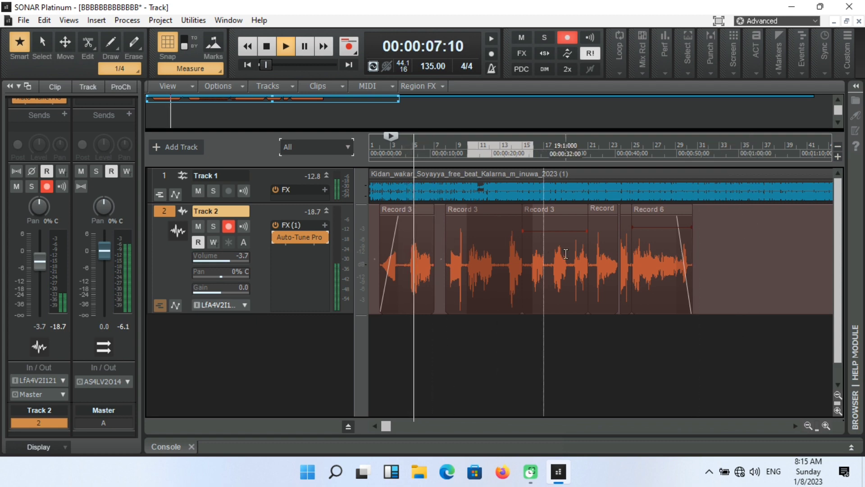
Set Track 2's volume to -4.9 during playback and stop the transport.
click(808, 426)
click(808, 426)
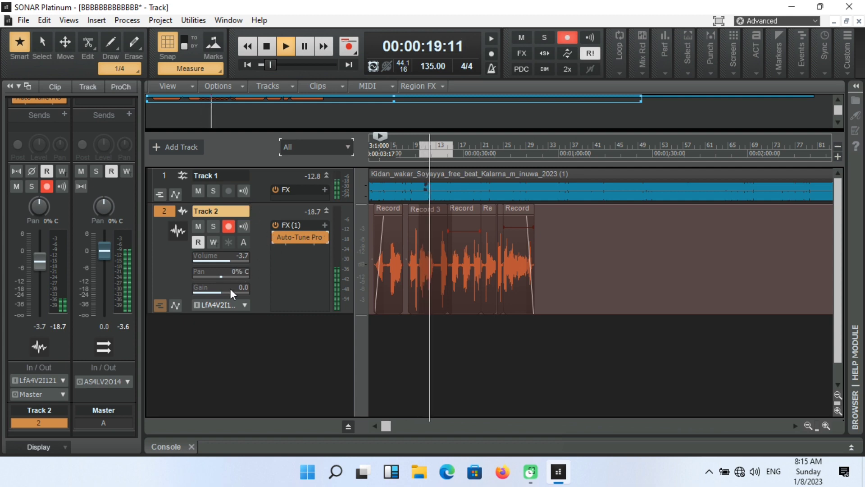
drag(230, 260, 228, 260)
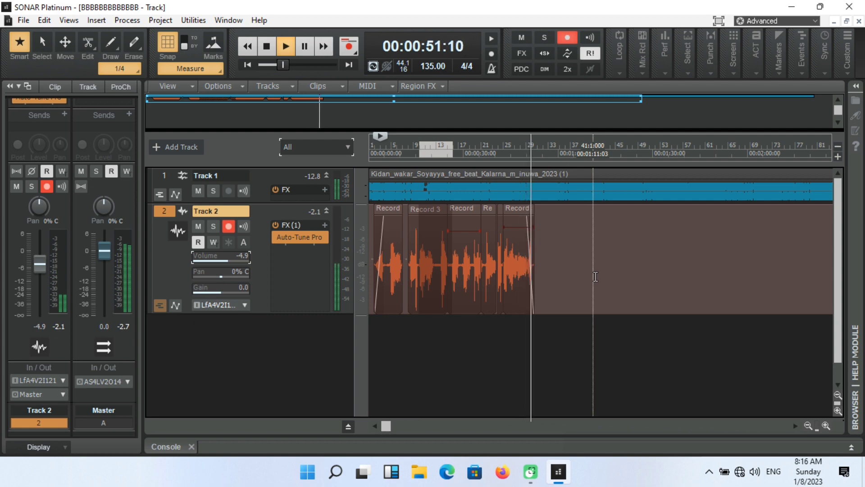
key(space)
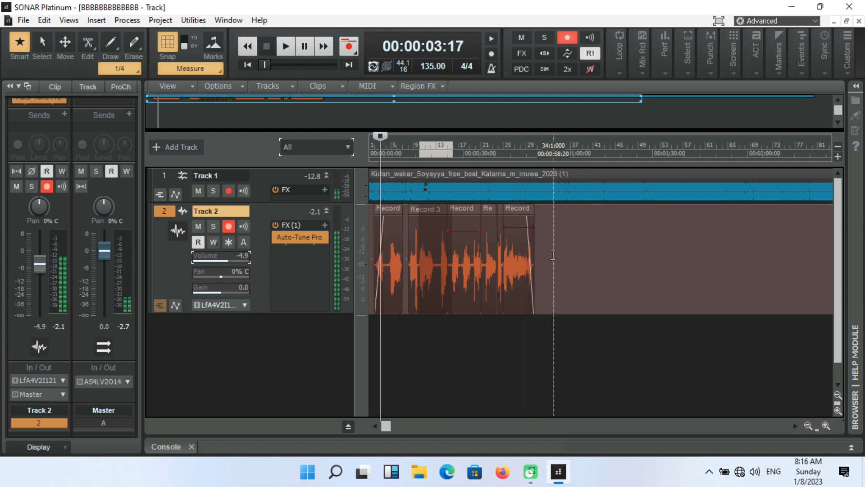
Copy Track 2's vocal clips from bar 8 onward to about bar 31 with the Move tool, and play the copy.
drag(555, 255, 408, 265)
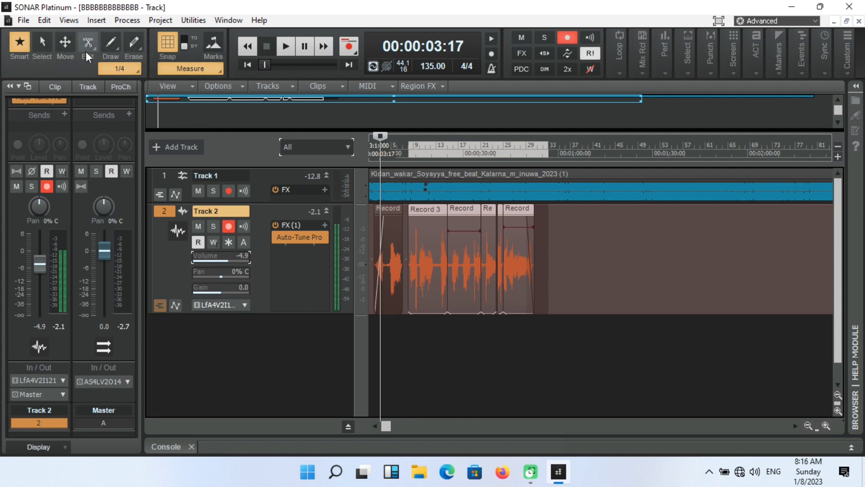
click(66, 43)
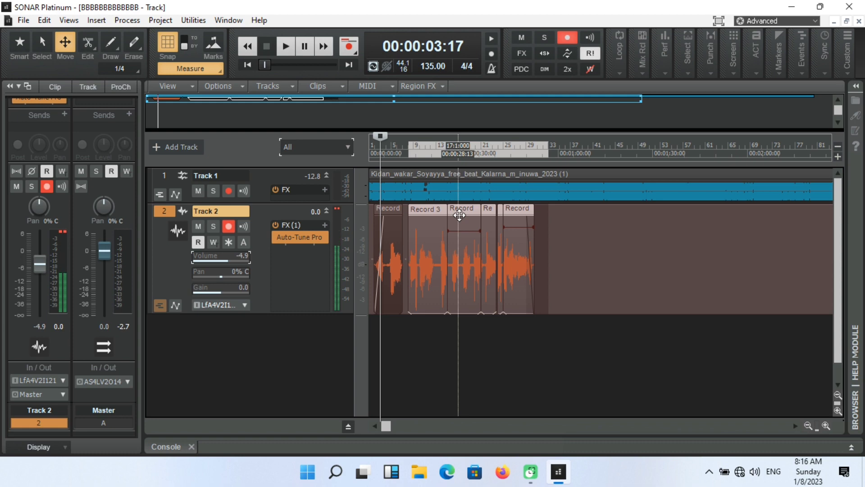
drag(459, 215, 590, 216)
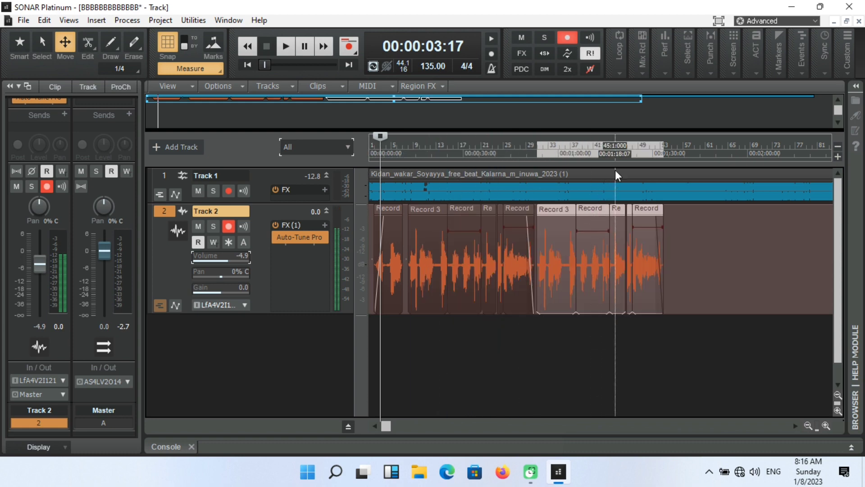
click(631, 155)
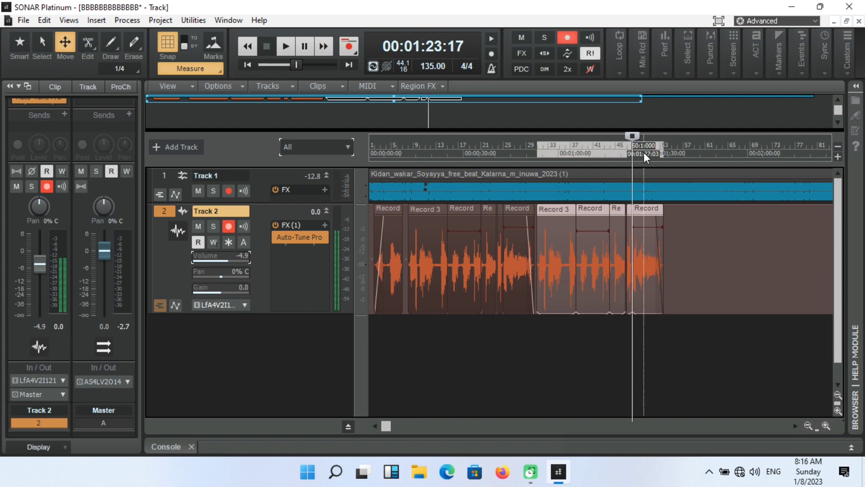
click(645, 153)
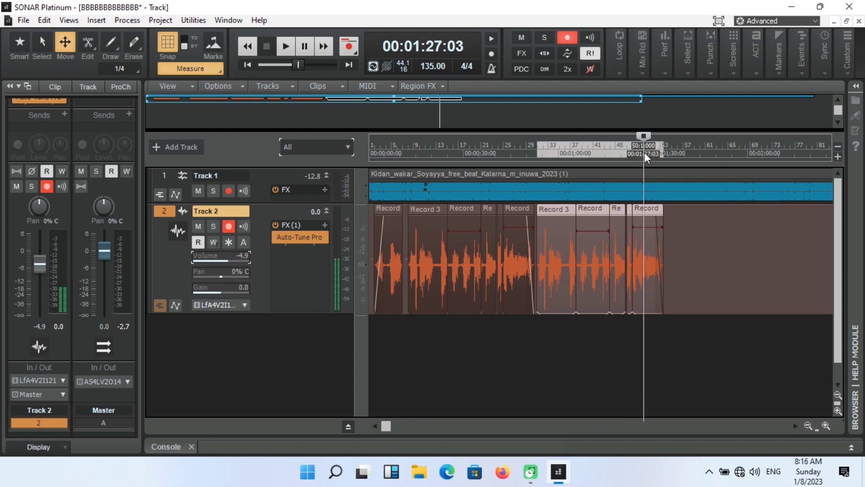
click(535, 158)
key(space)
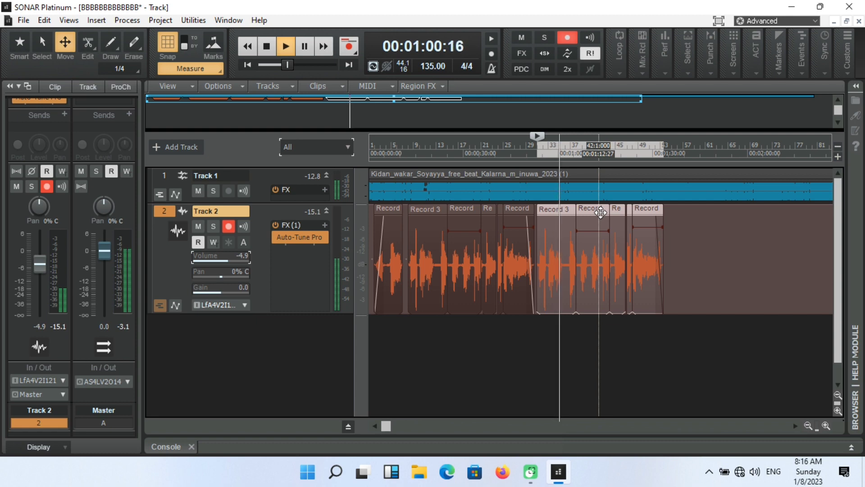
Copy the same vocal clip group to about bar 58 and again to bar 85, playing back both copies.
drag(718, 216, 751, 217)
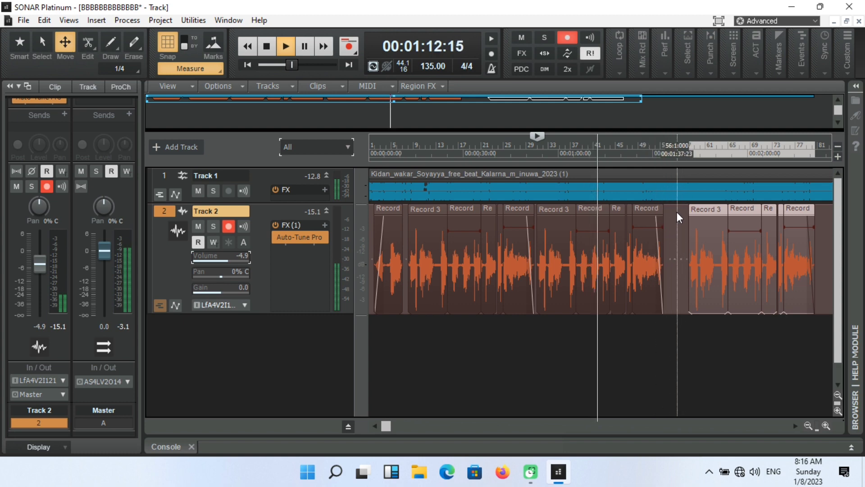
click(688, 156)
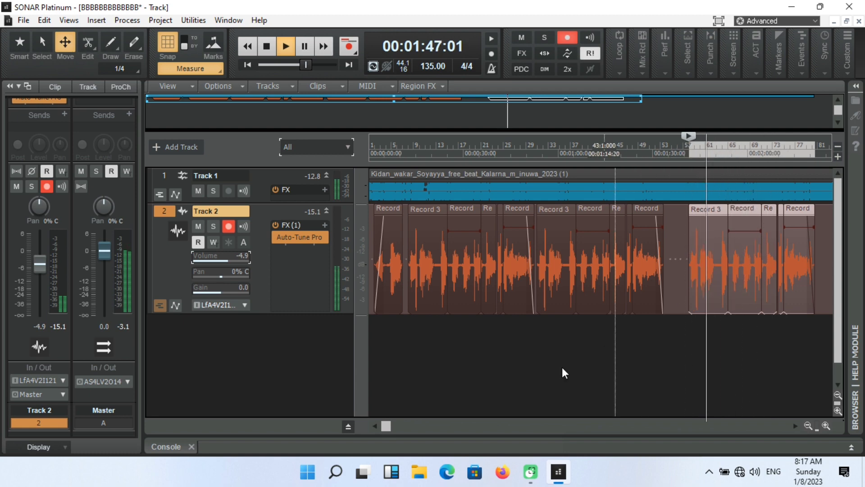
drag(388, 426, 484, 425)
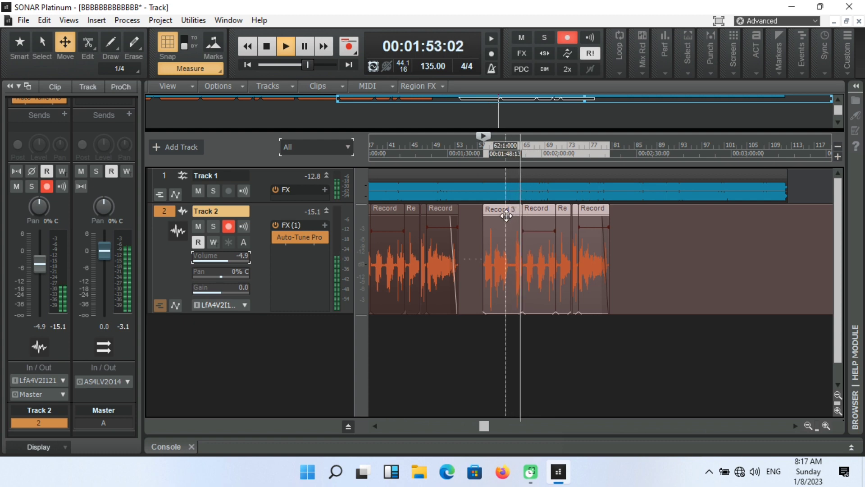
drag(507, 216, 656, 220)
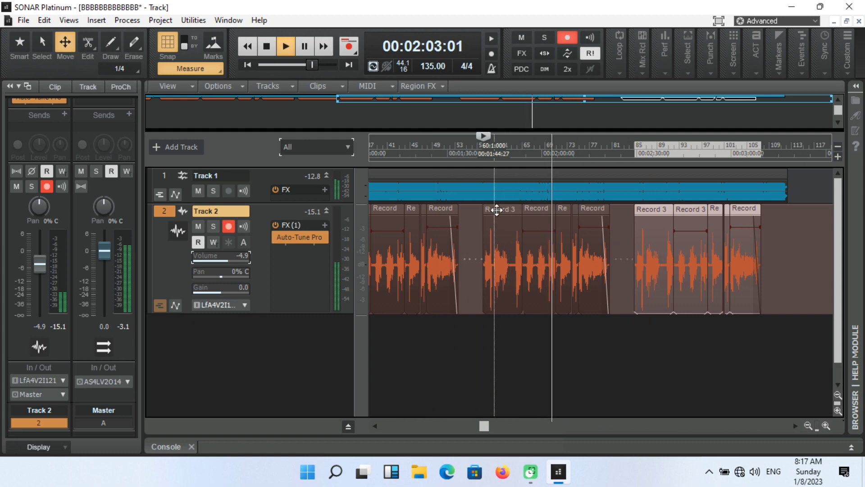
key(space)
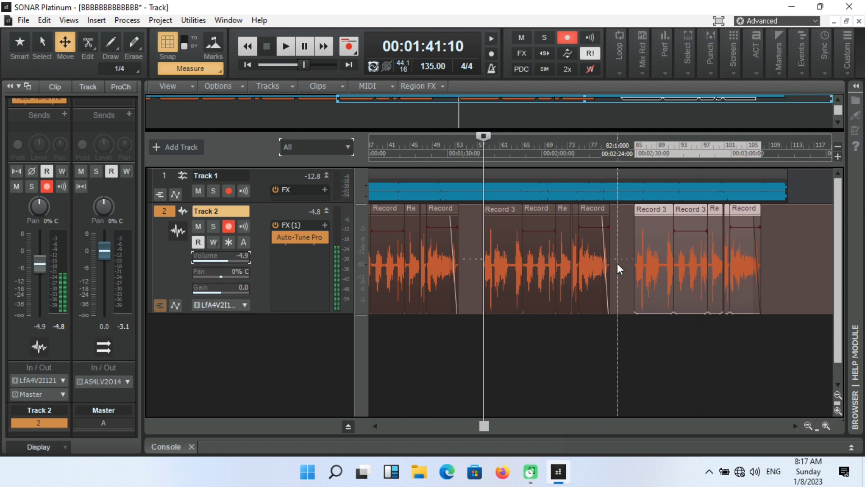
click(638, 155)
key(space)
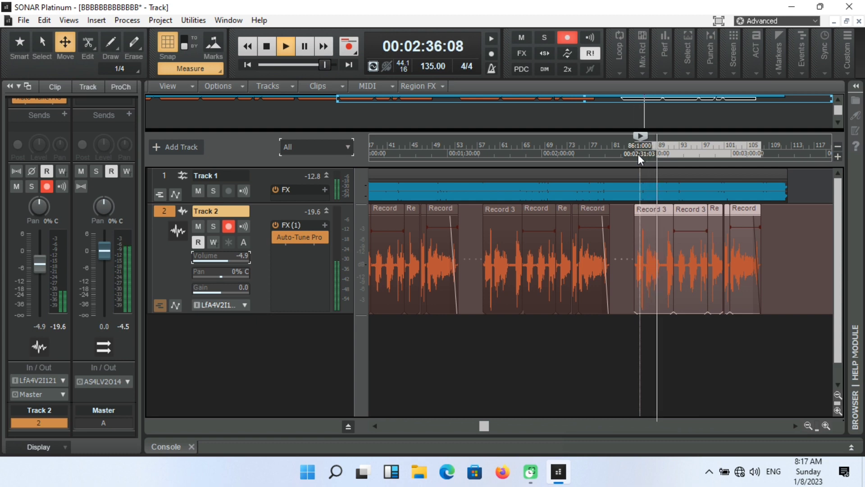
key(space)
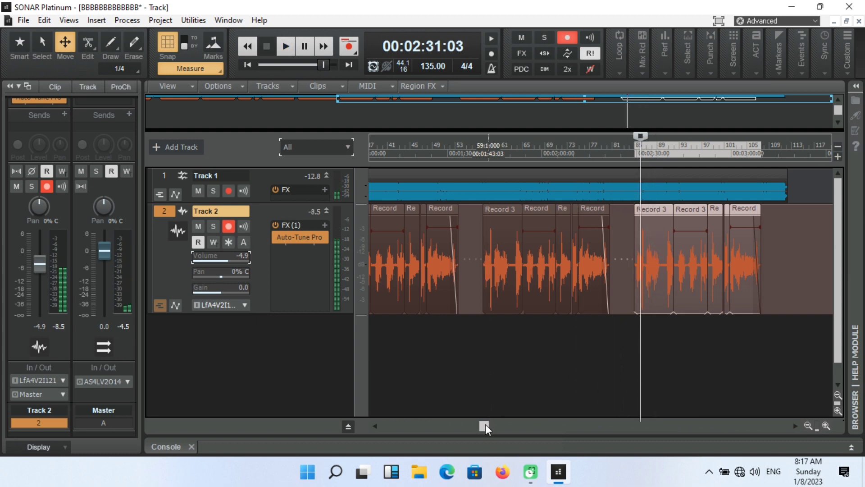
Switch back to the Smart tool and select all of Track 2's vocal clips from the end of the song to its start.
drag(485, 425, 361, 426)
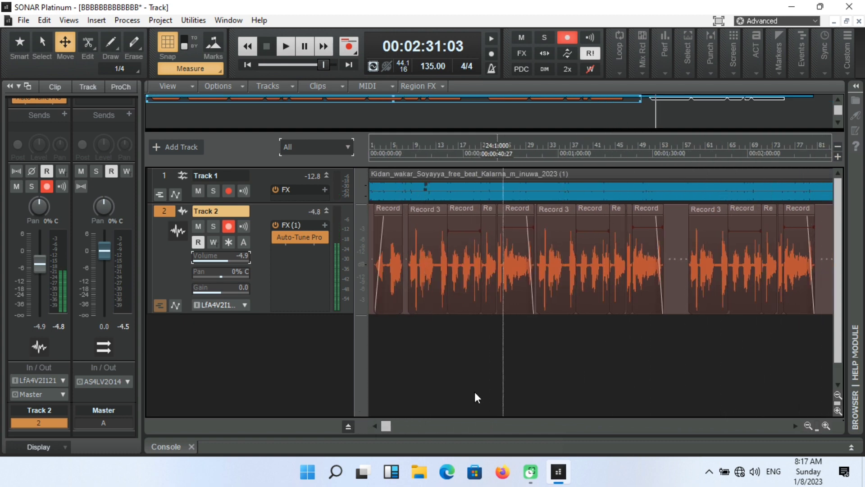
drag(386, 426, 508, 424)
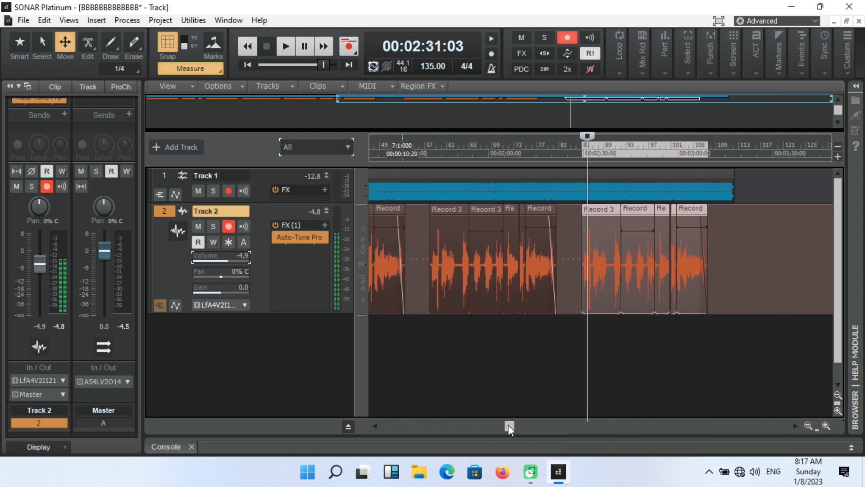
click(729, 251)
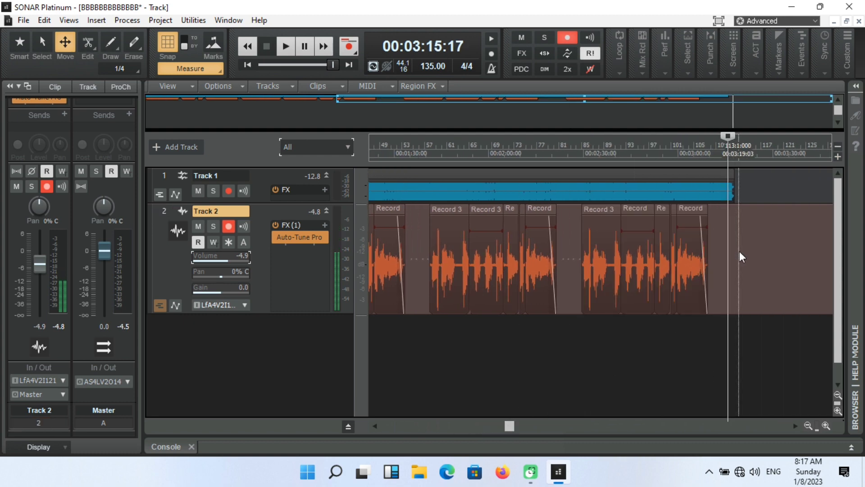
click(739, 251)
key(Up)
click(19, 42)
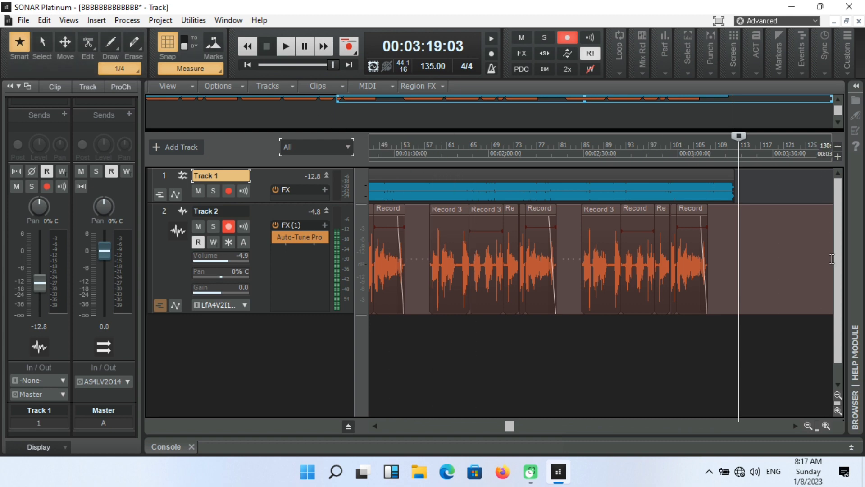
drag(741, 270, 259, 286)
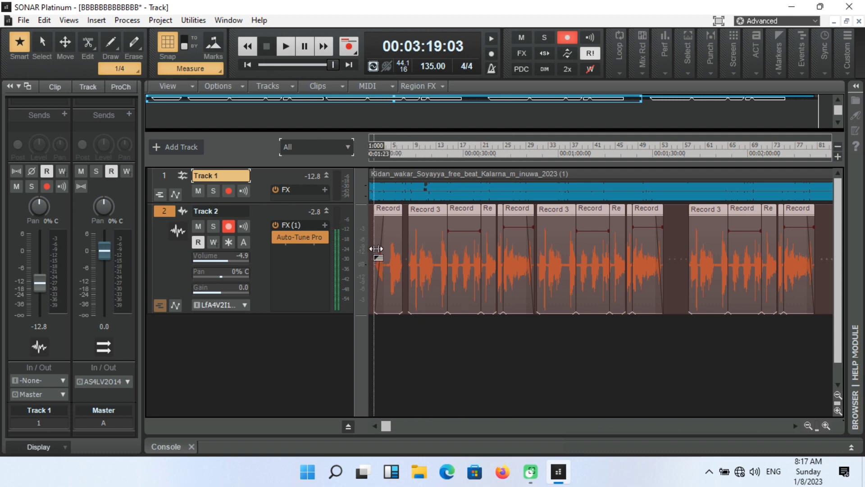
click(135, 20)
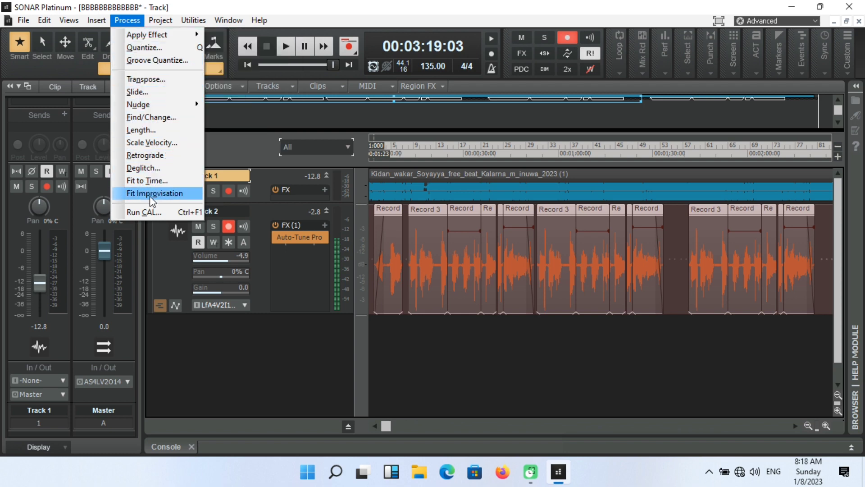
mouse_move(162, 26)
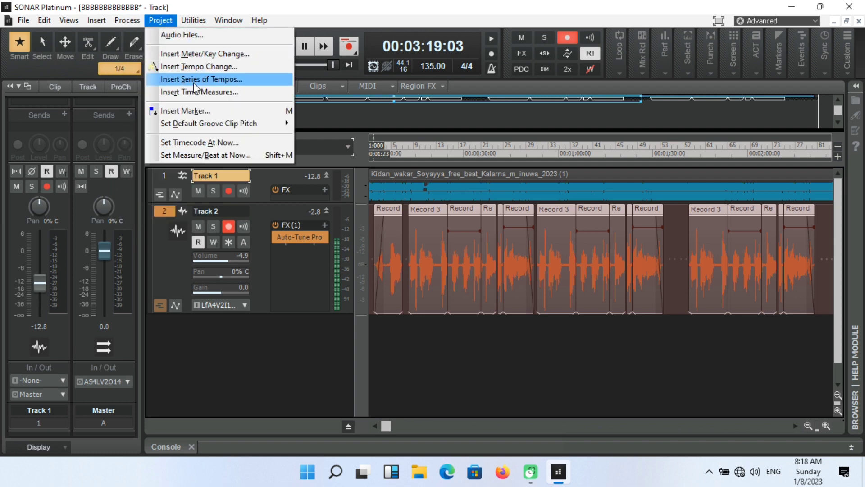
mouse_move(194, 26)
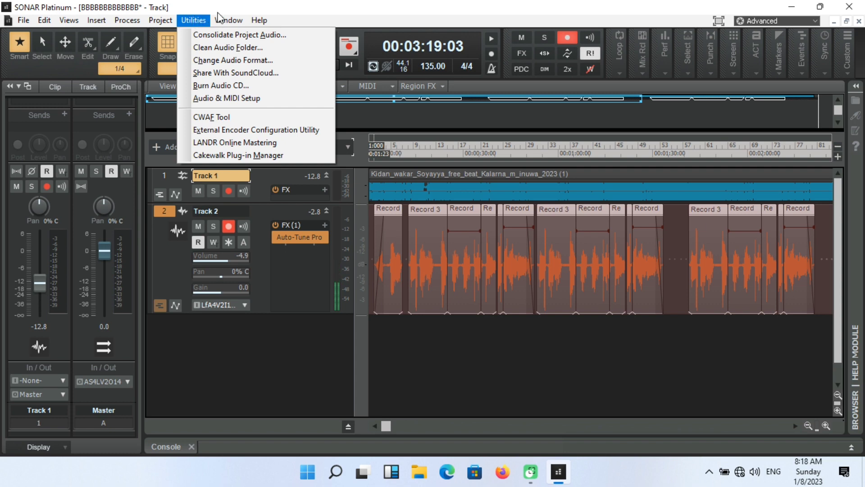
mouse_move(228, 21)
mouse_move(93, 23)
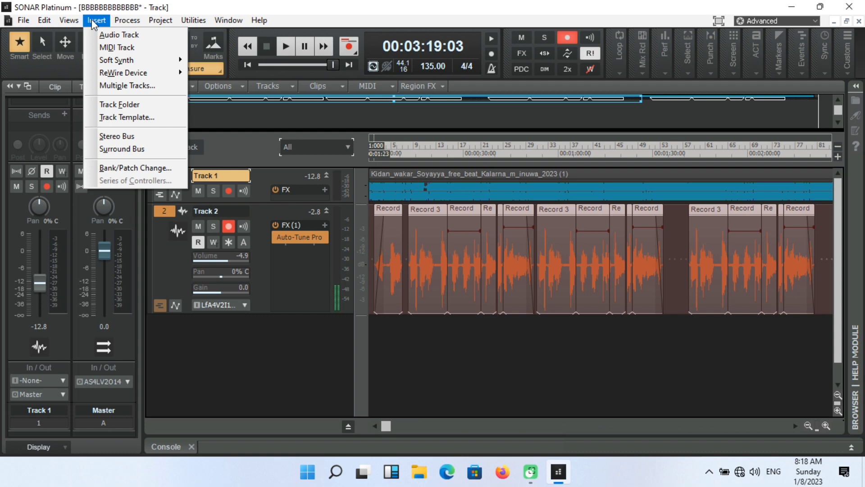
mouse_move(62, 26)
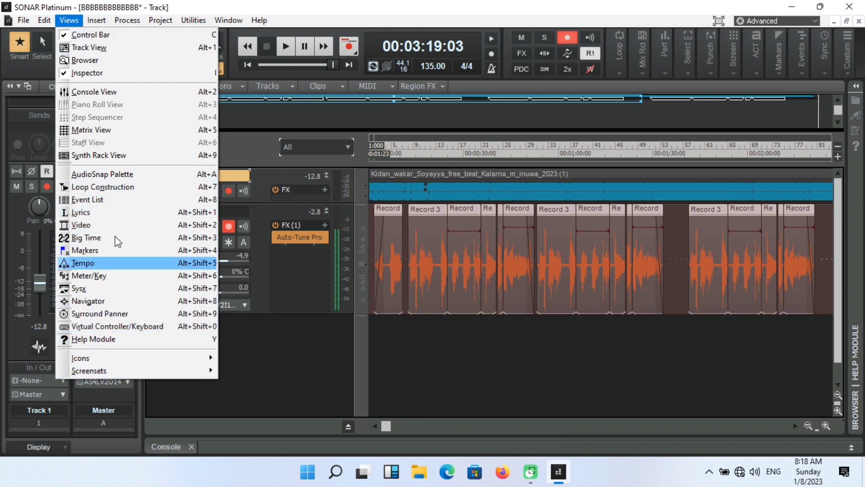
Examine the B key's binding for Bounce to clip(s) in the keyboard shortcut preferences, and close the preferences.
mouse_move(28, 23)
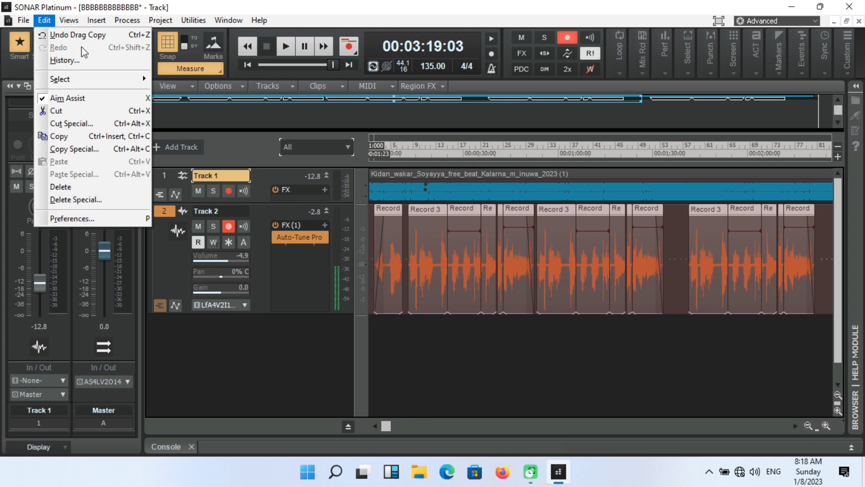
mouse_move(81, 80)
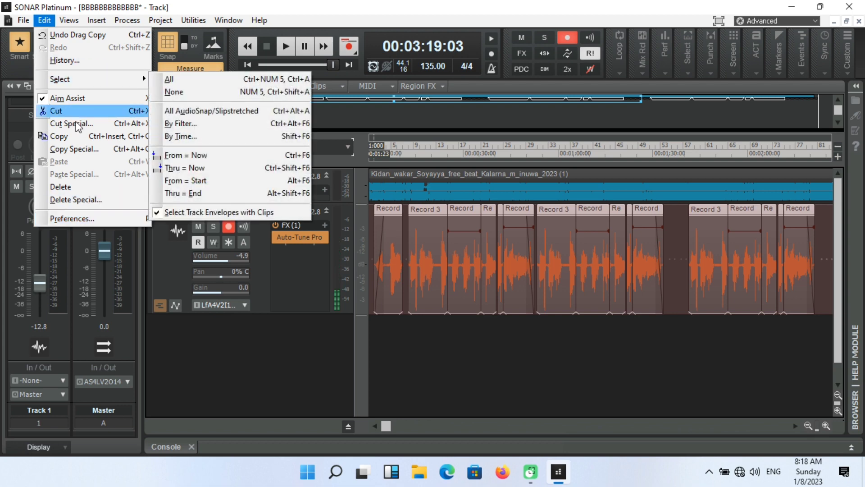
click(75, 218)
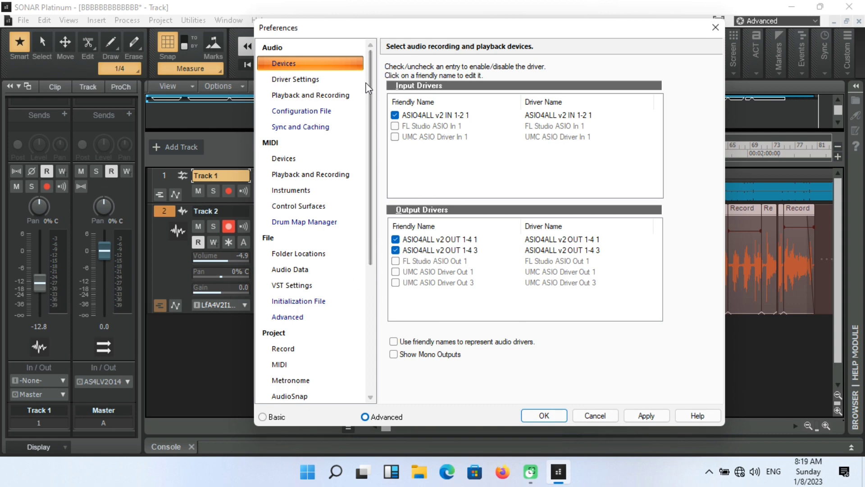
scroll(366, 105, down, 4)
drag(382, 195, 384, 230)
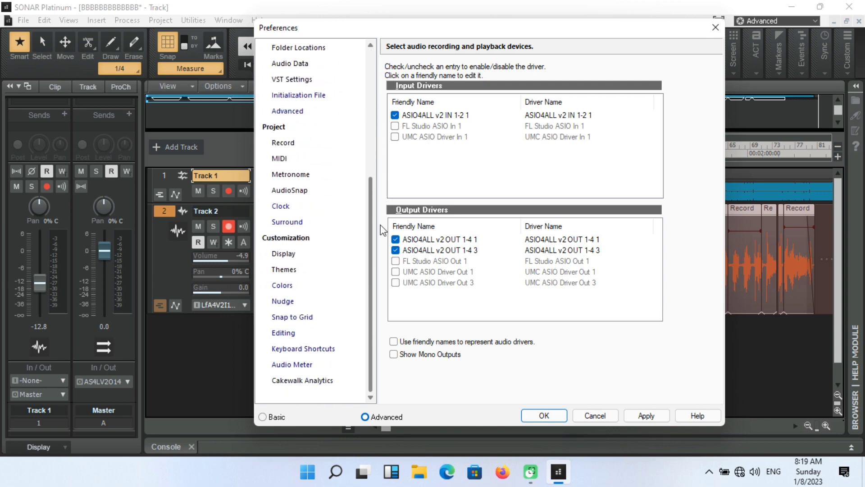
click(315, 351)
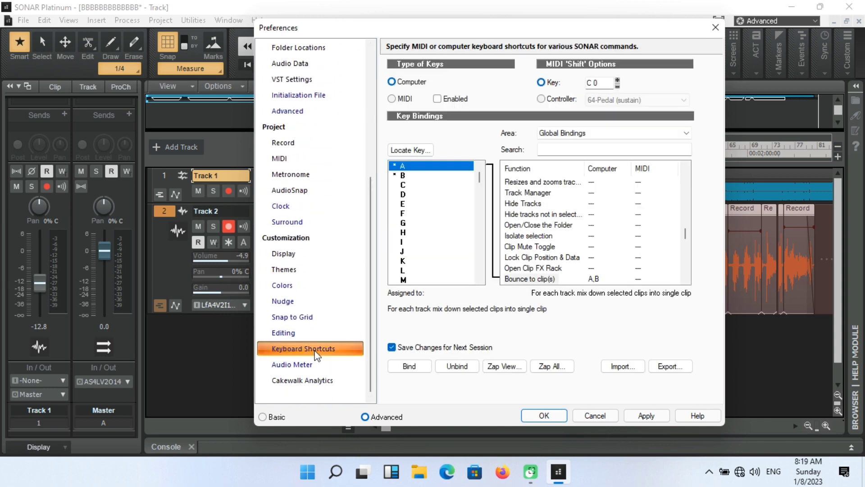
click(403, 176)
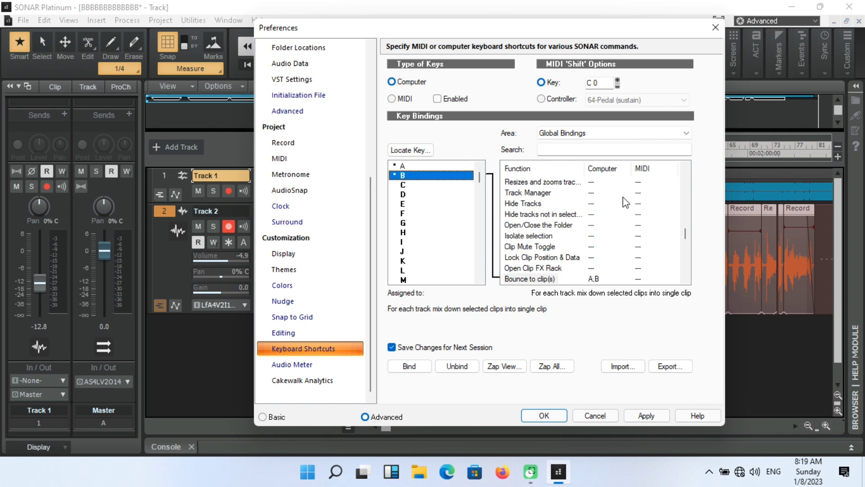
drag(688, 234, 686, 213)
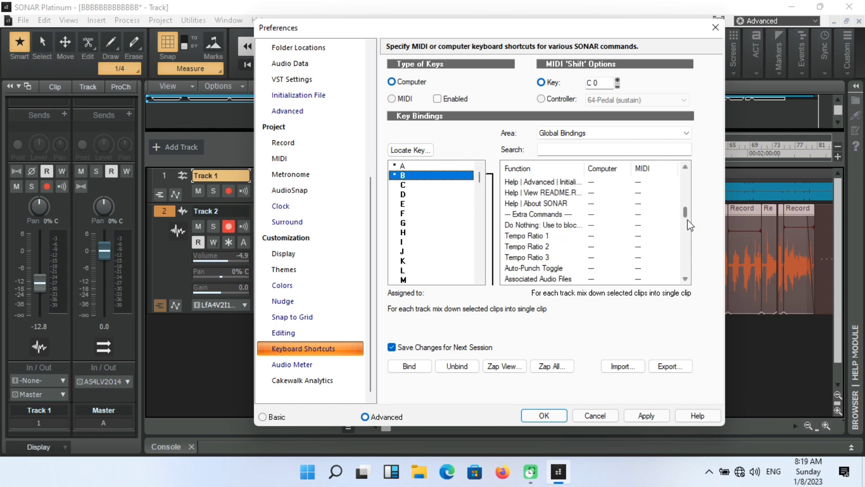
drag(685, 210, 683, 236)
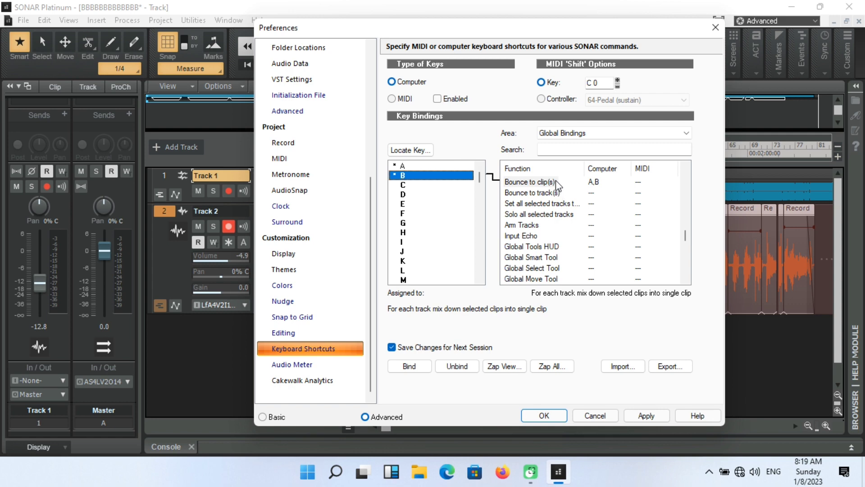
click(527, 185)
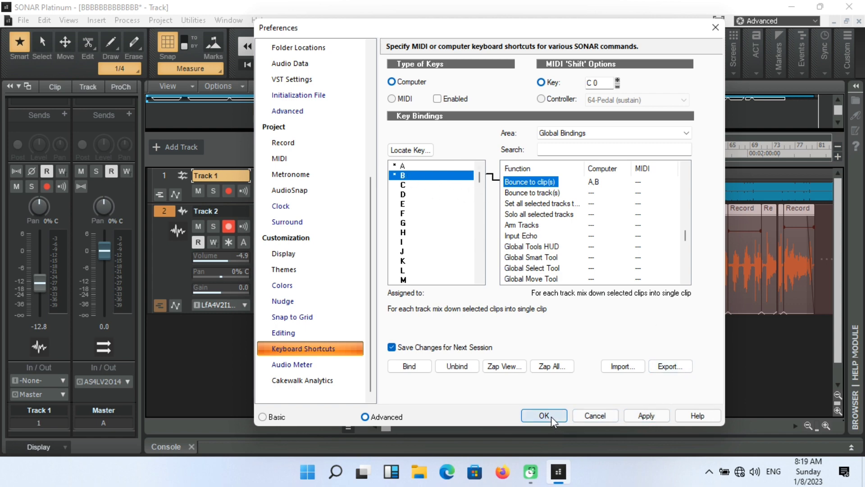
click(715, 28)
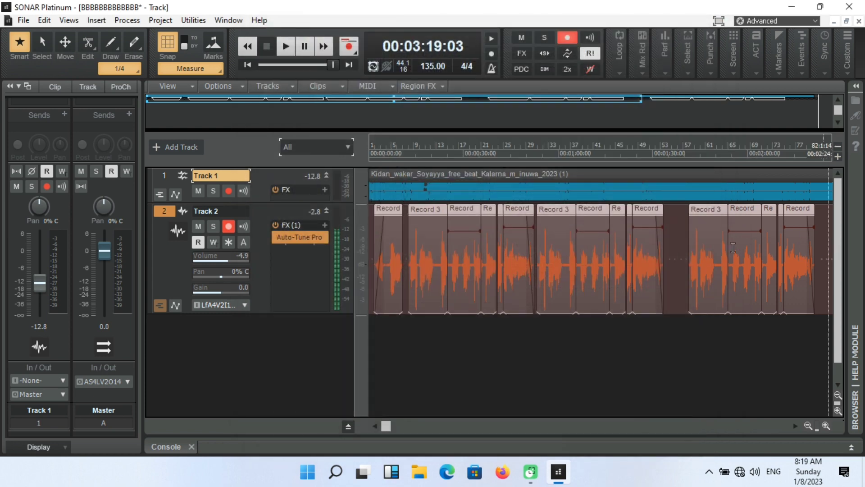
Bounce all of Track 2's selected vocal clips into a single clip.
drag(506, 270, 432, 270)
click(342, 290)
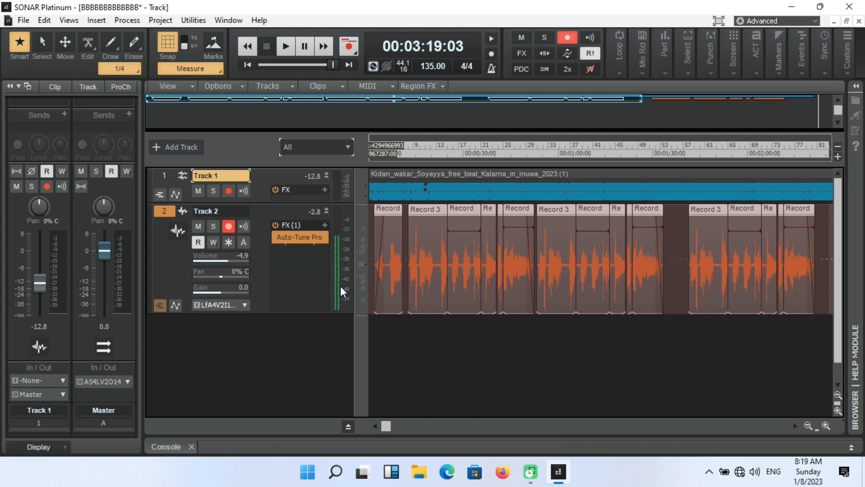
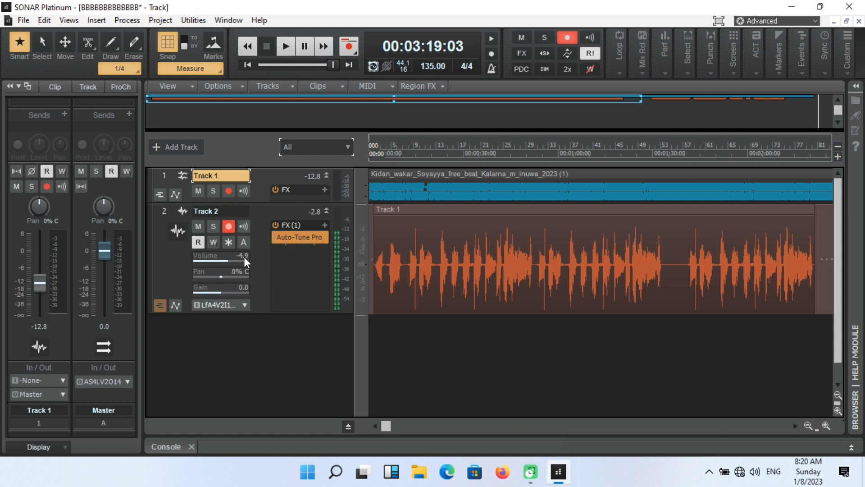
Solo Track 2 with its volume set to -6.2 and its Auto-Tune Pro effect bypassed.
click(228, 260)
click(210, 229)
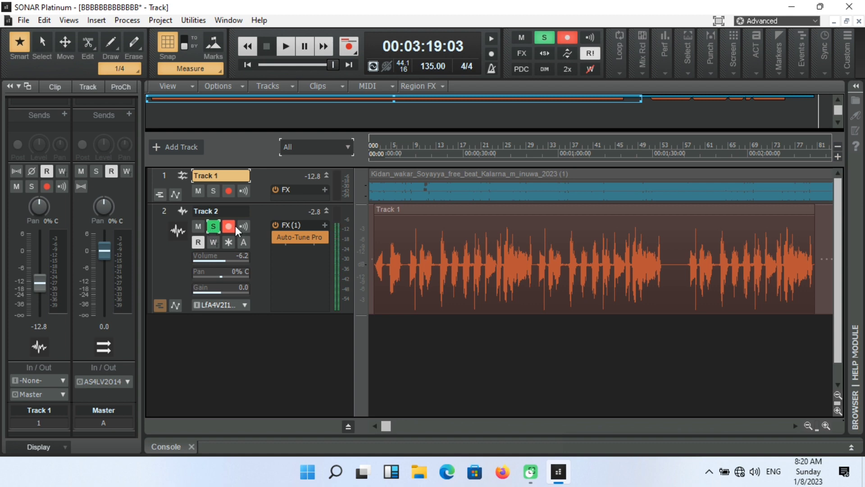
click(275, 237)
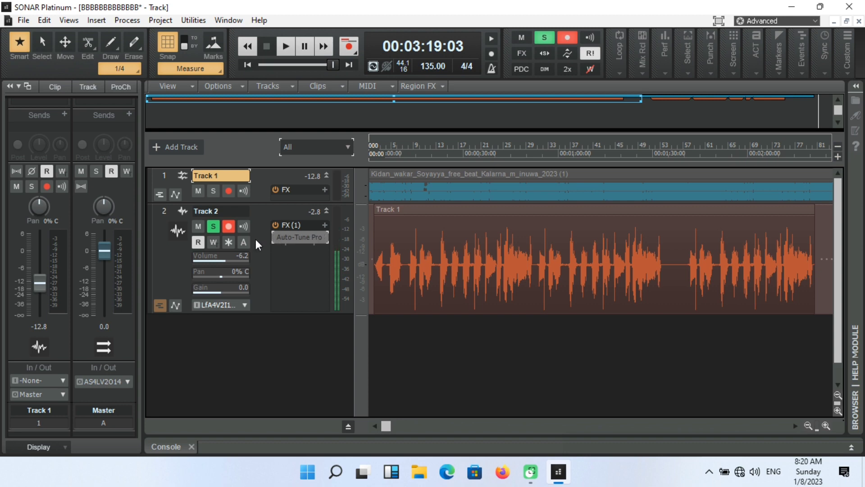
Make Track 2 active and select its bounced vocal clip from bar 82 back to the start of the song.
click(163, 212)
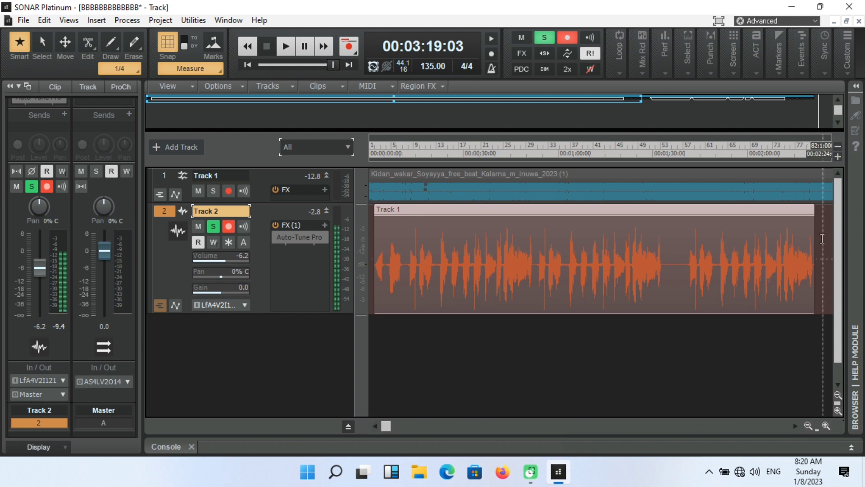
click(819, 238)
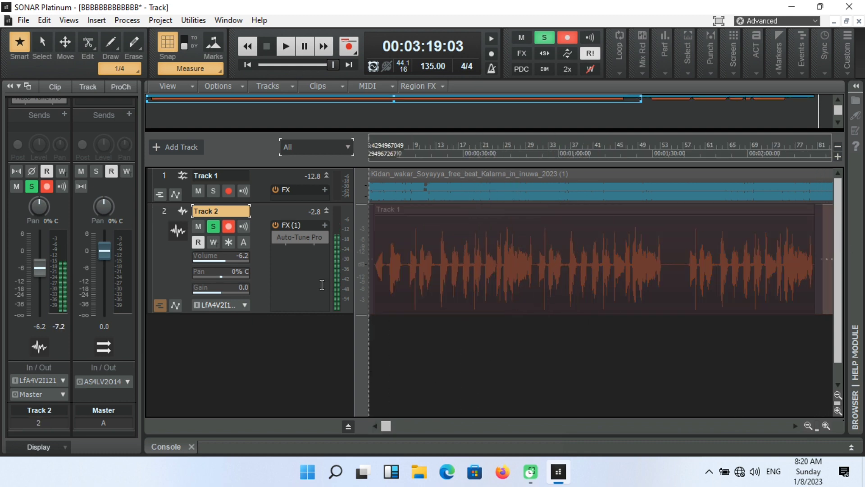
click(323, 286)
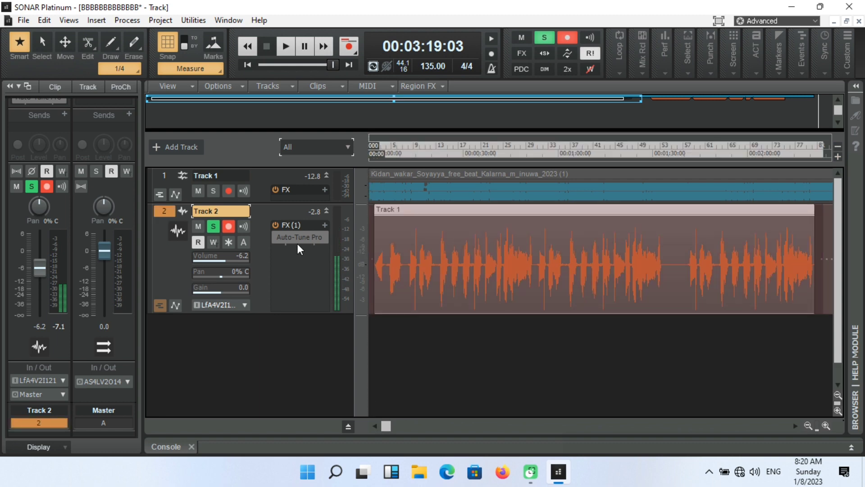
click(23, 20)
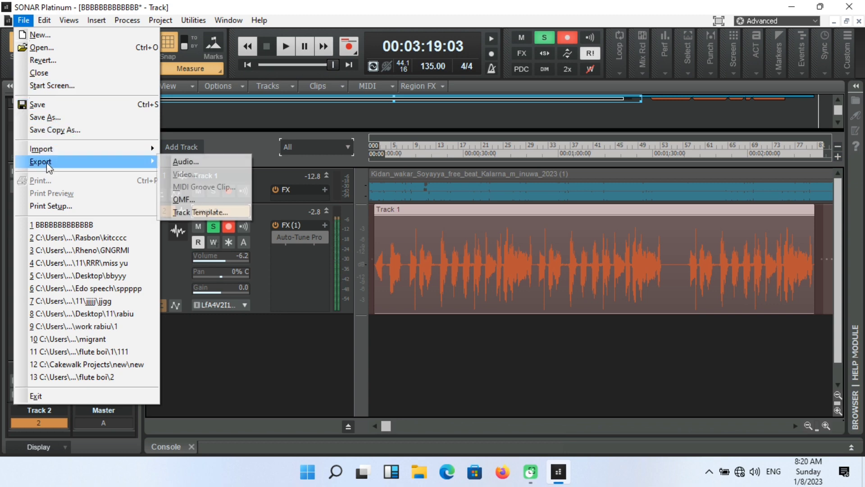
click(193, 20)
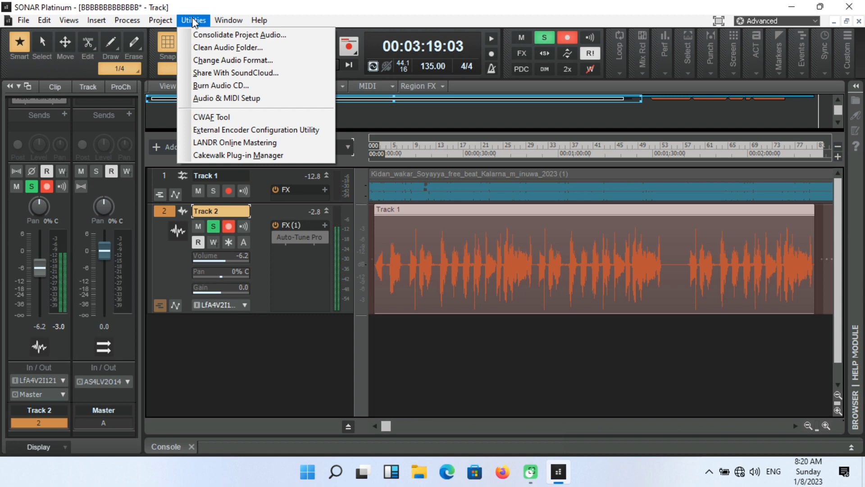
mouse_move(228, 22)
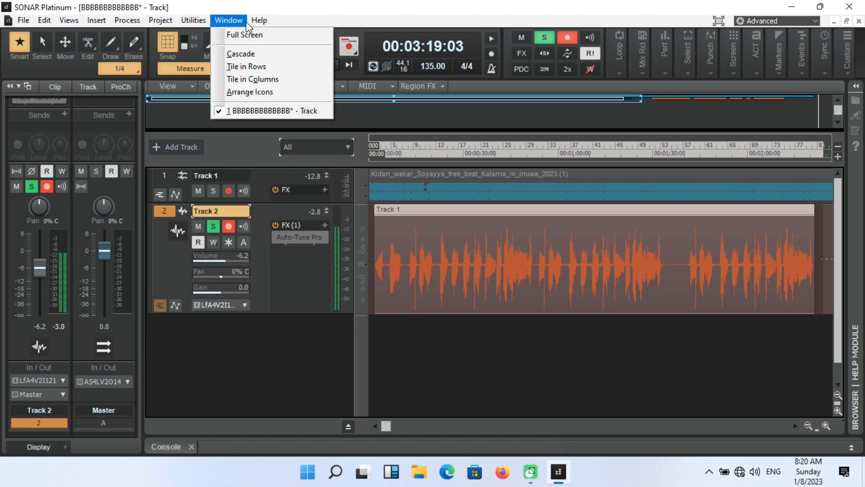
mouse_move(256, 27)
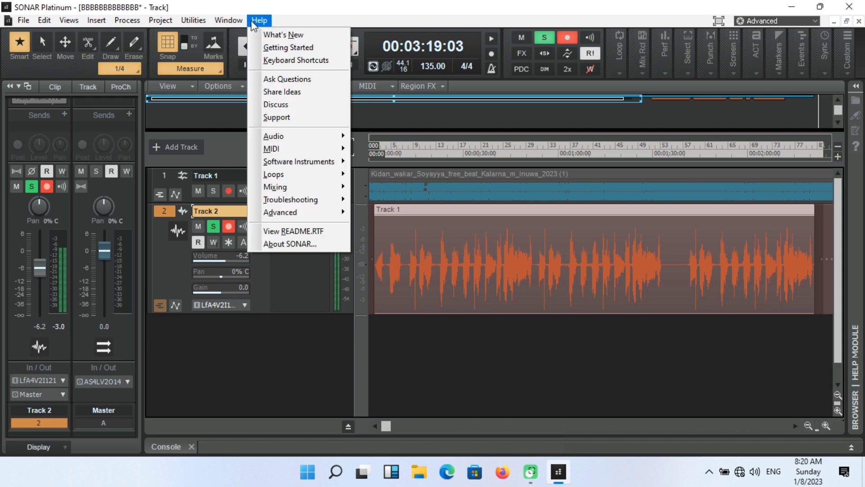
mouse_move(156, 28)
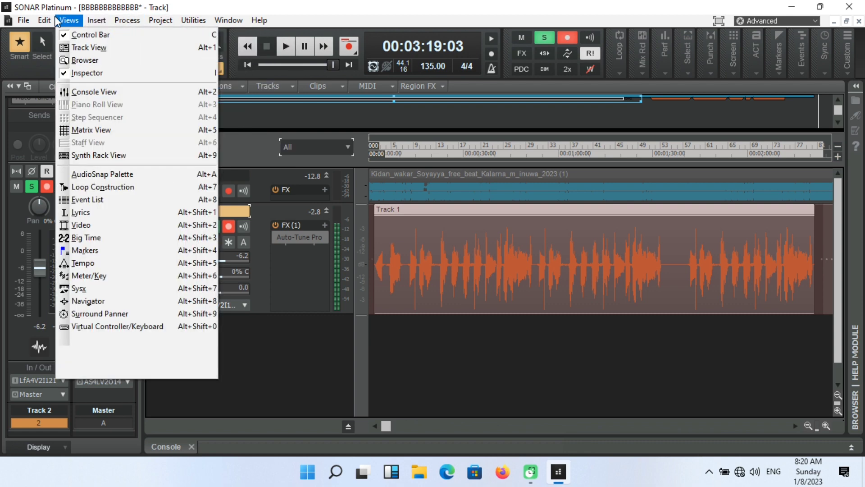
Export the selected Track 2 vocals as a 24-bit Wave file named BBB111 in the project folder.
mouse_move(28, 23)
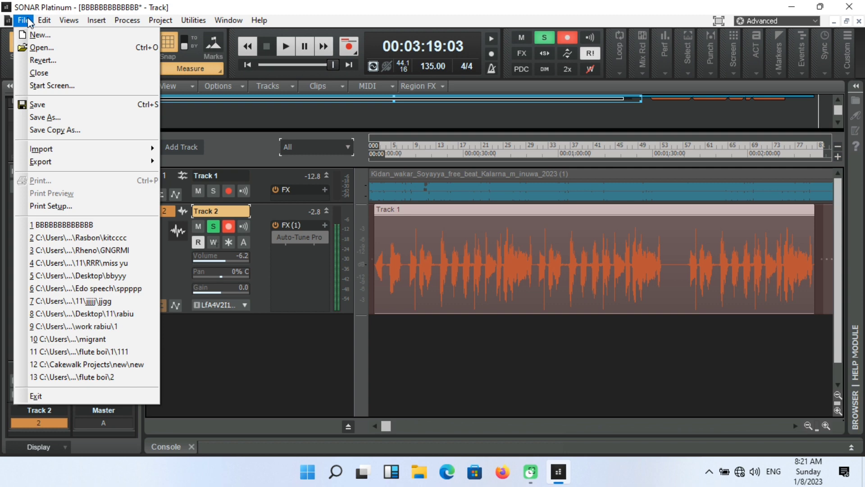
mouse_move(50, 166)
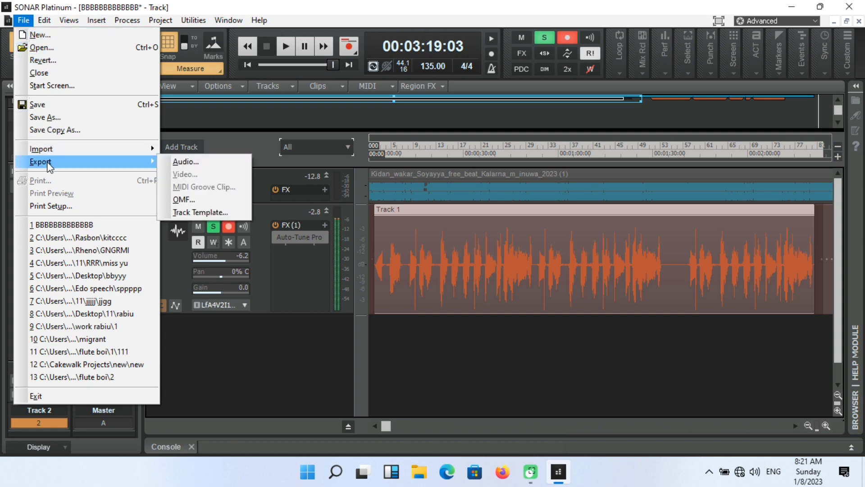
click(214, 164)
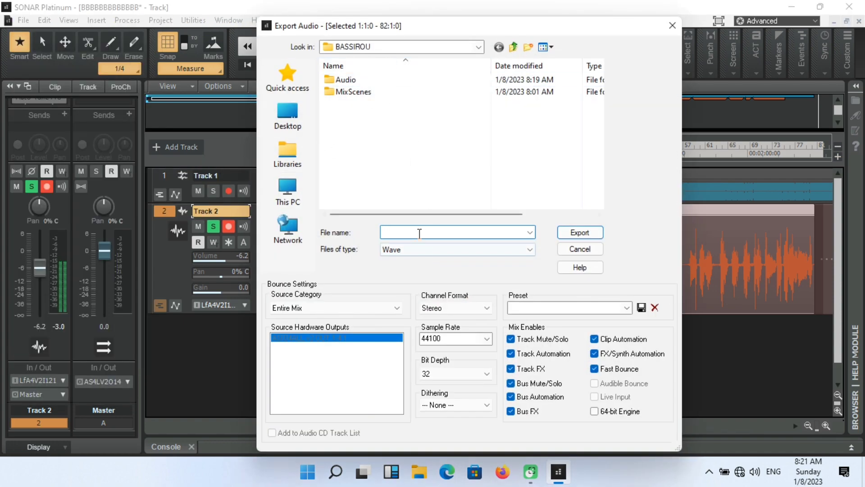
text(BBB111)
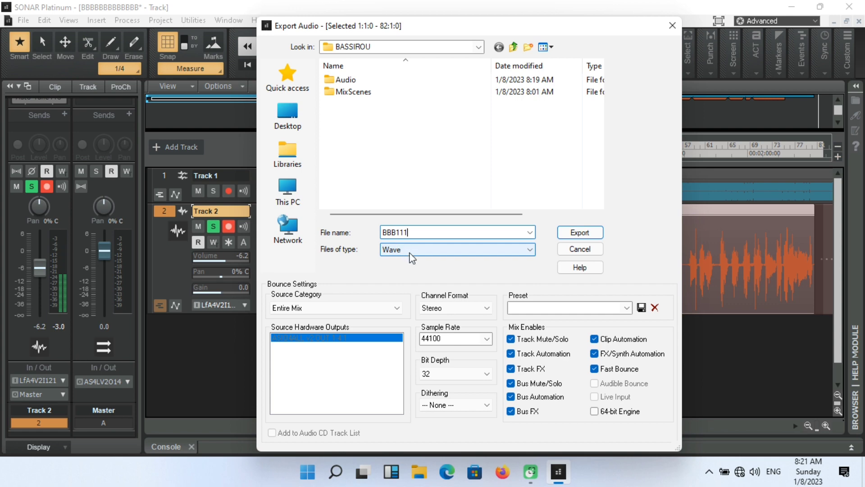
click(444, 374)
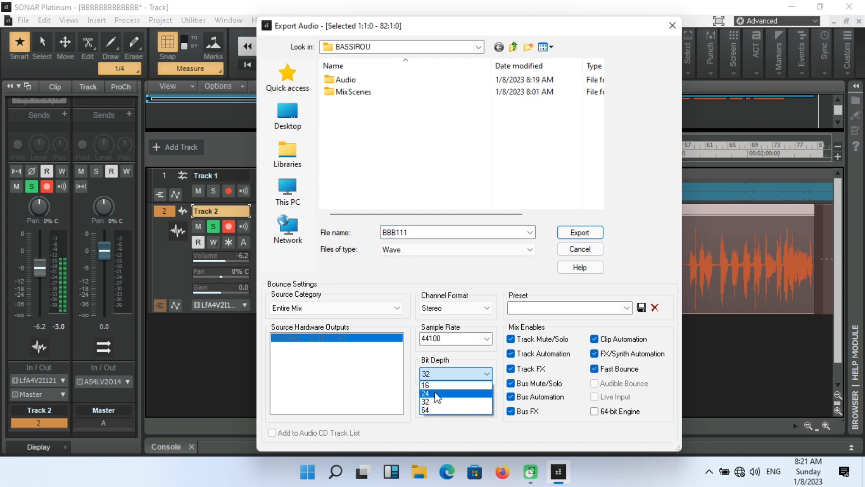
click(435, 393)
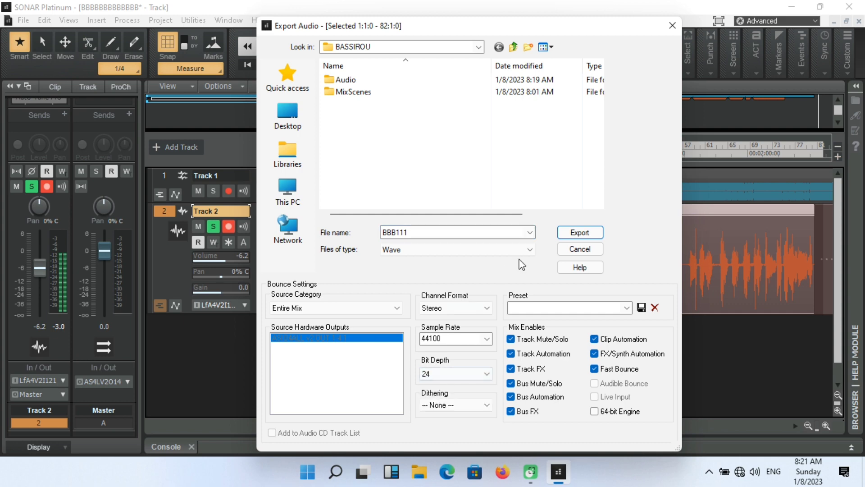
click(581, 232)
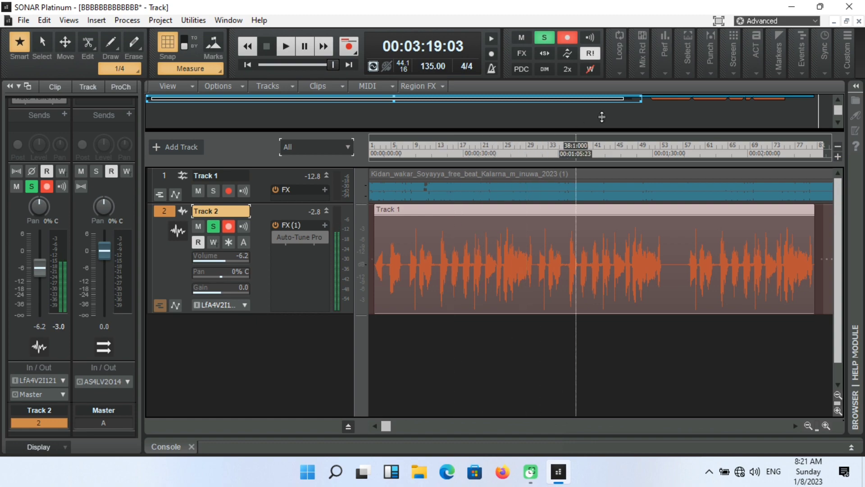
Switch to Cool Edit Pro and open the exported BBB111 Wave file from the project folder on the desktop.
click(794, 6)
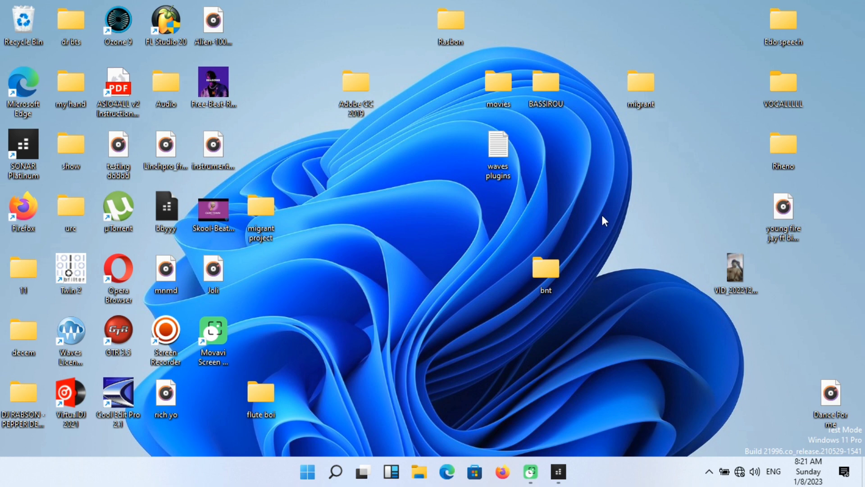
double_click(123, 397)
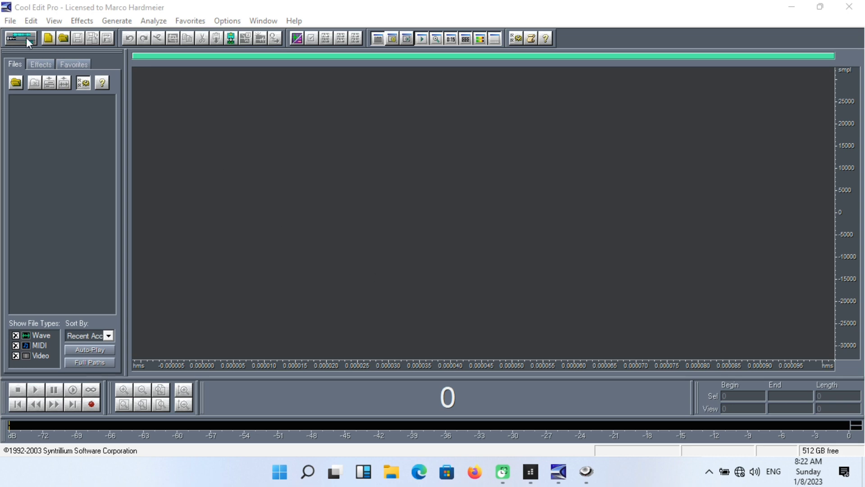
click(10, 22)
mouse_move(31, 21)
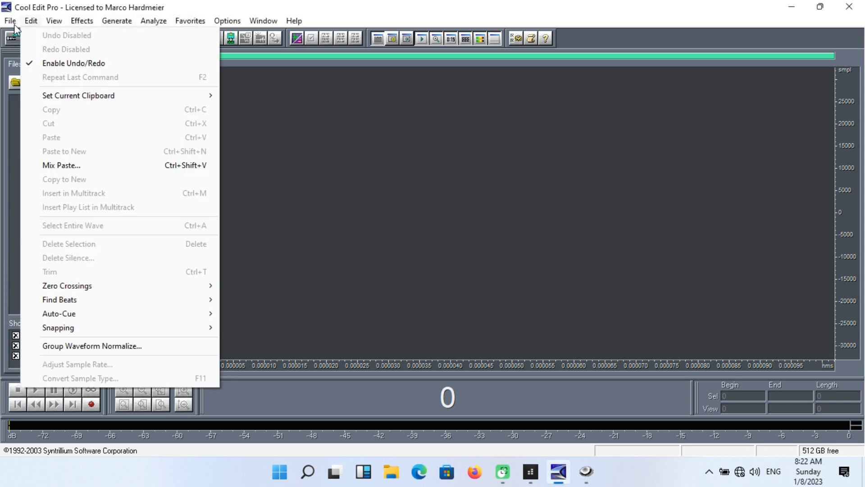
click(29, 55)
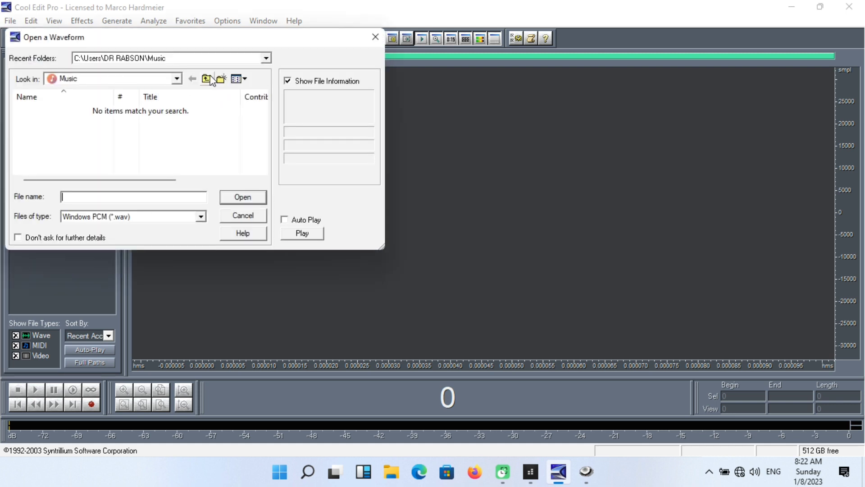
click(207, 81)
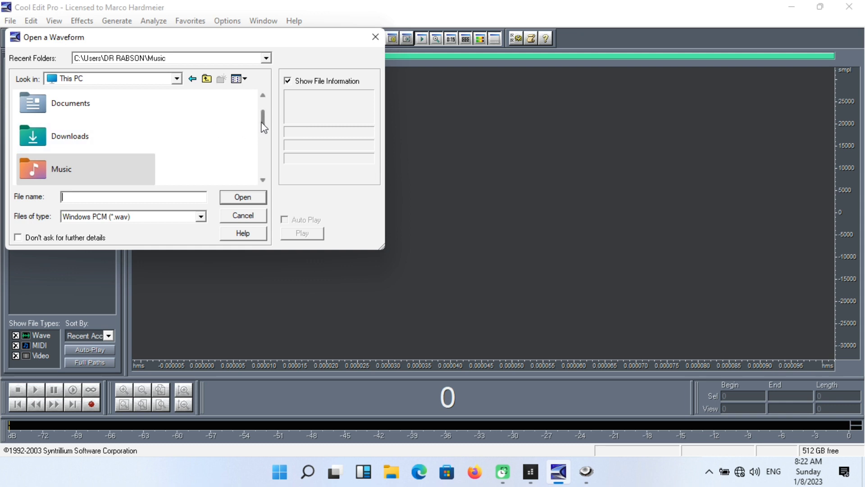
drag(264, 128, 264, 81)
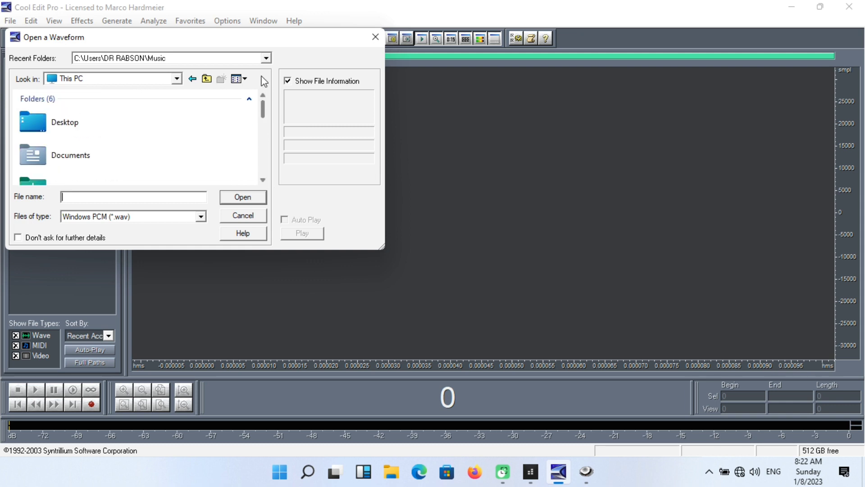
double_click(61, 130)
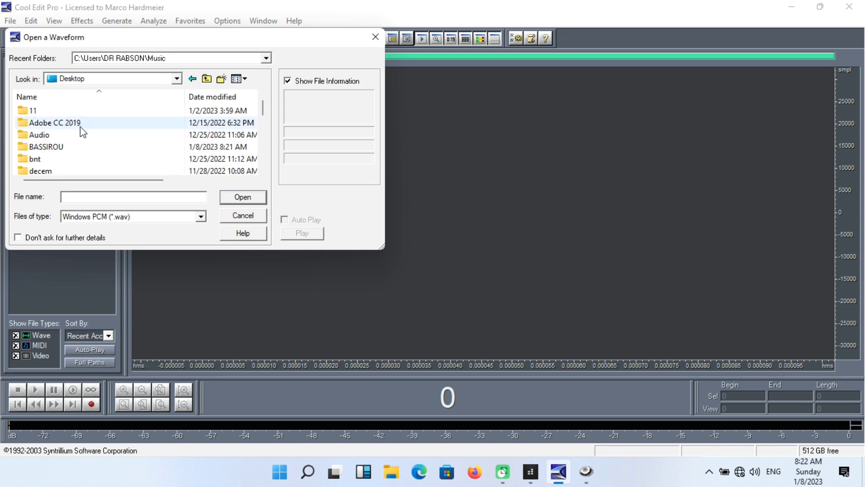
double_click(50, 147)
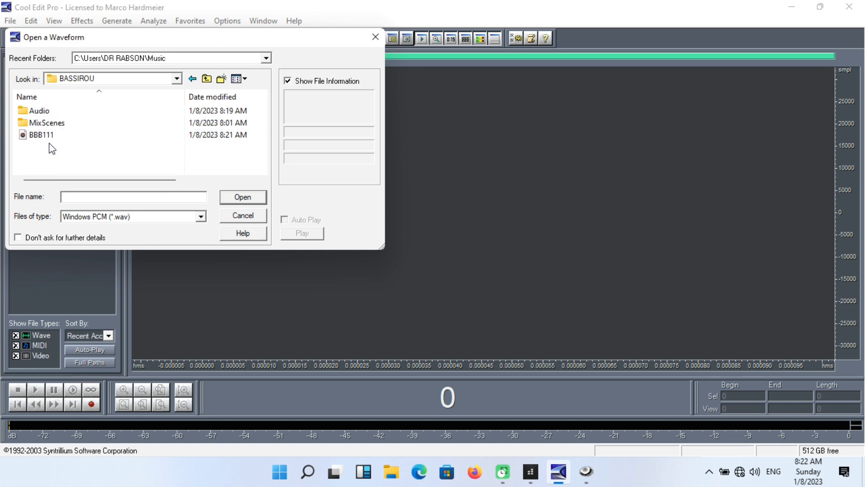
click(48, 138)
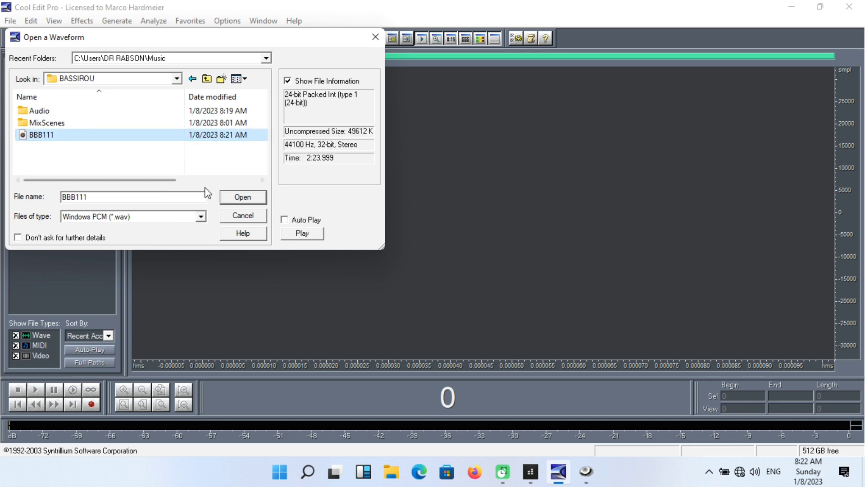
click(239, 199)
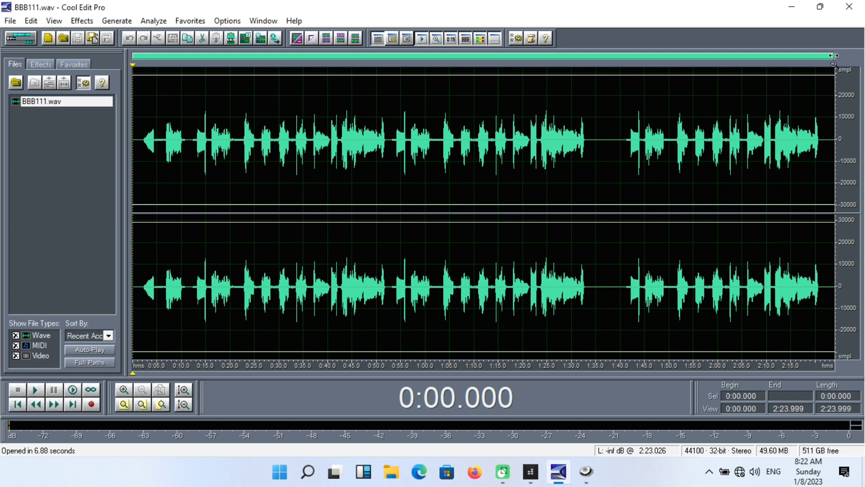
Play back the gap between the first two vocal phrases, about 4.6 to 6.8 s, and silence it.
drag(833, 55, 290, 63)
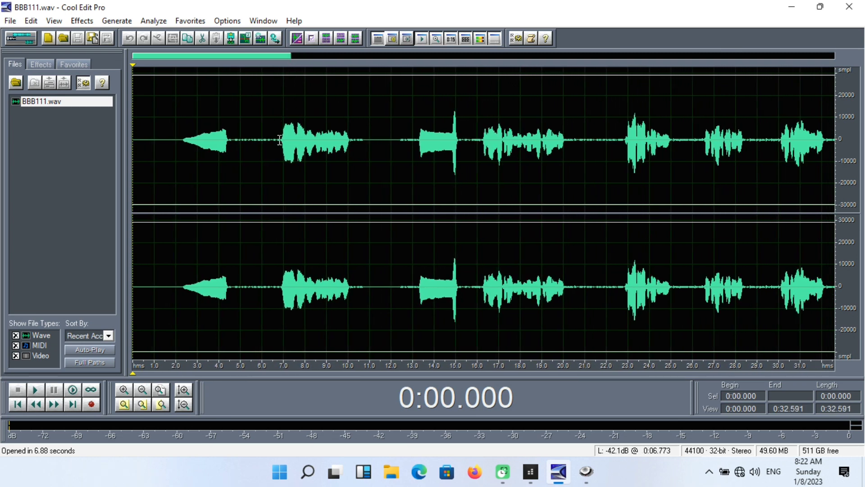
drag(278, 139, 232, 154)
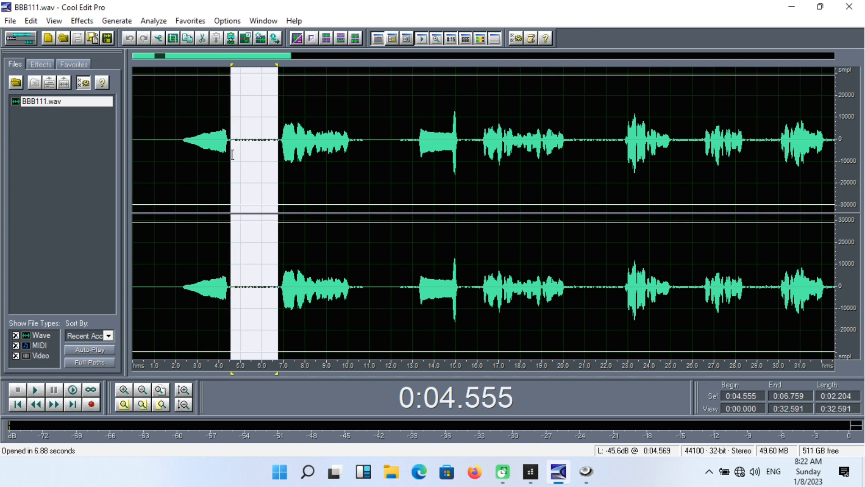
key(space)
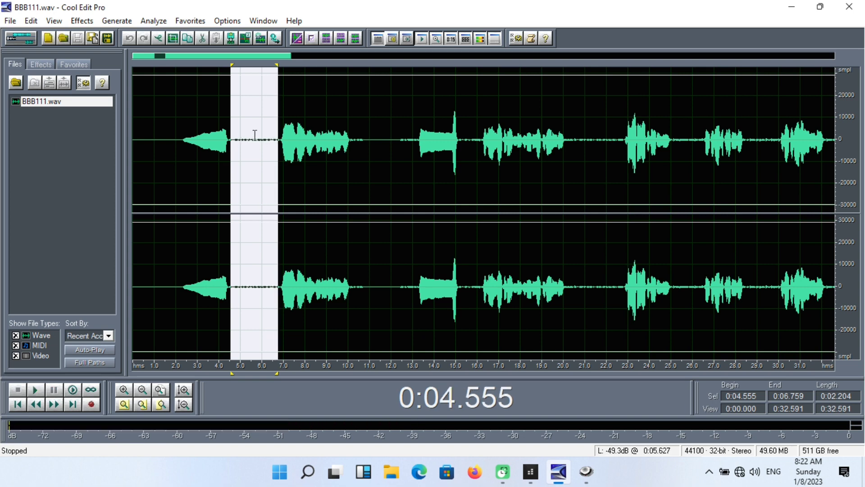
right_click(244, 141)
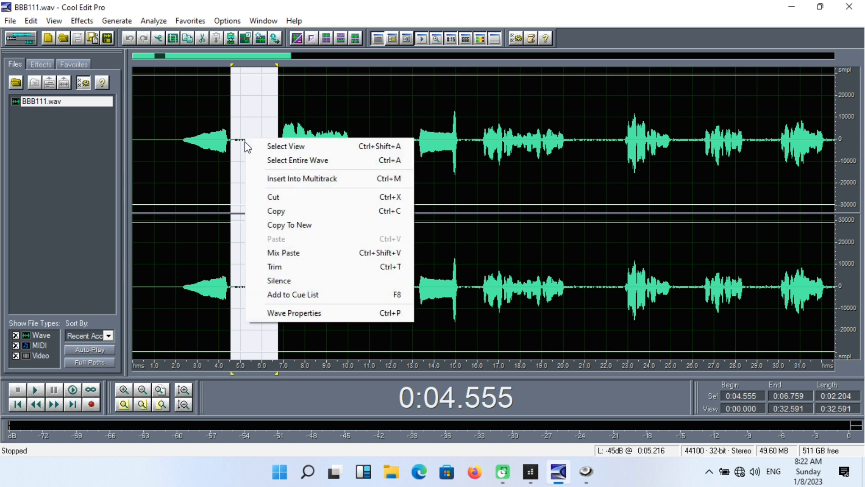
click(280, 281)
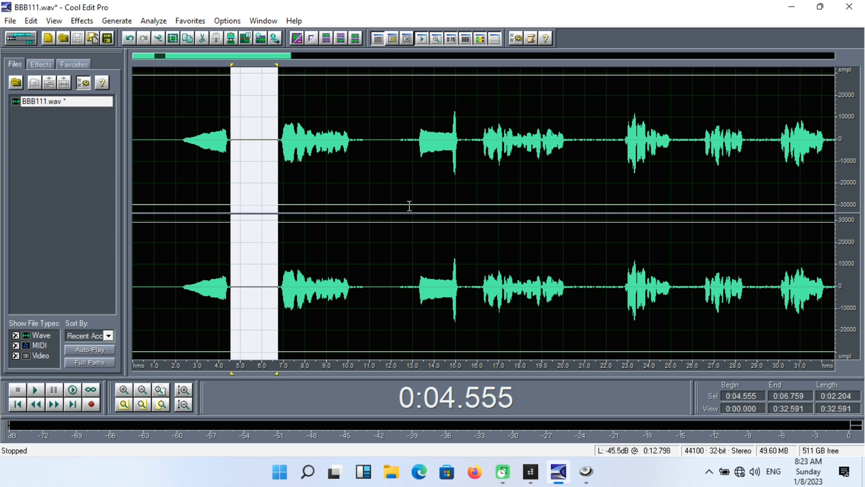
Silence the gaps around the third vocal phrase, at about 10.2 to 13.2 s and 15.2 to 16.1 s.
drag(352, 139, 419, 187)
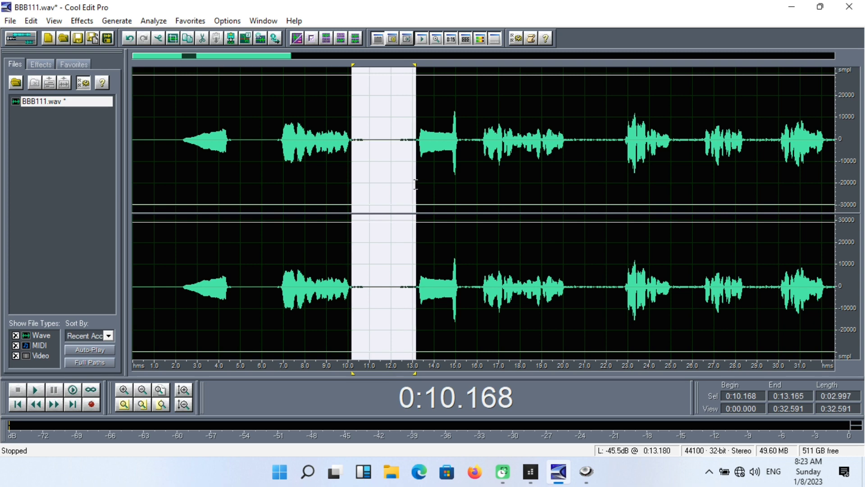
right_click(380, 153)
click(415, 293)
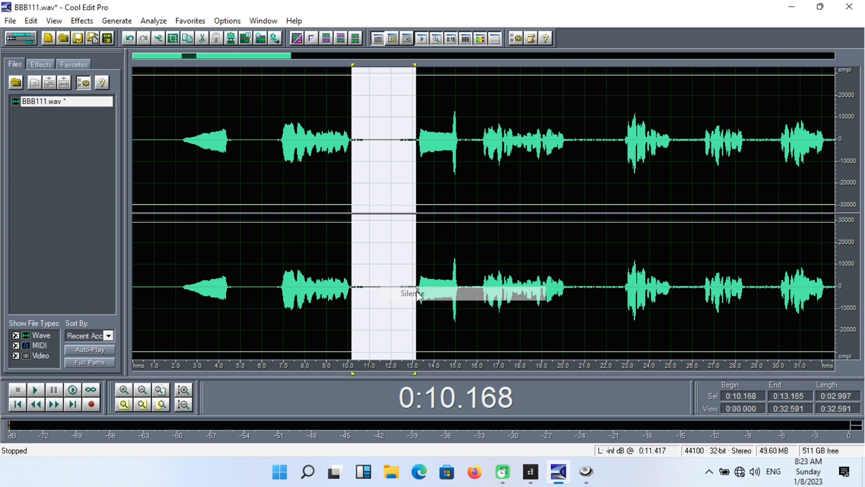
click(460, 281)
drag(462, 280, 479, 286)
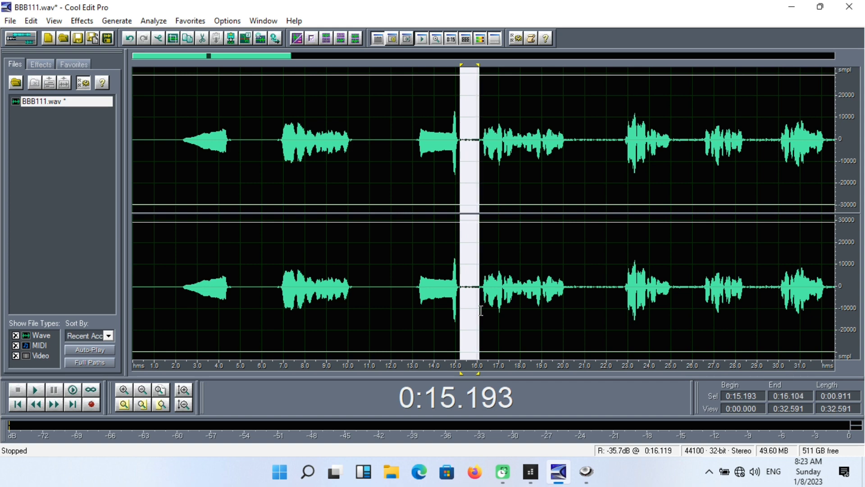
right_click(466, 291)
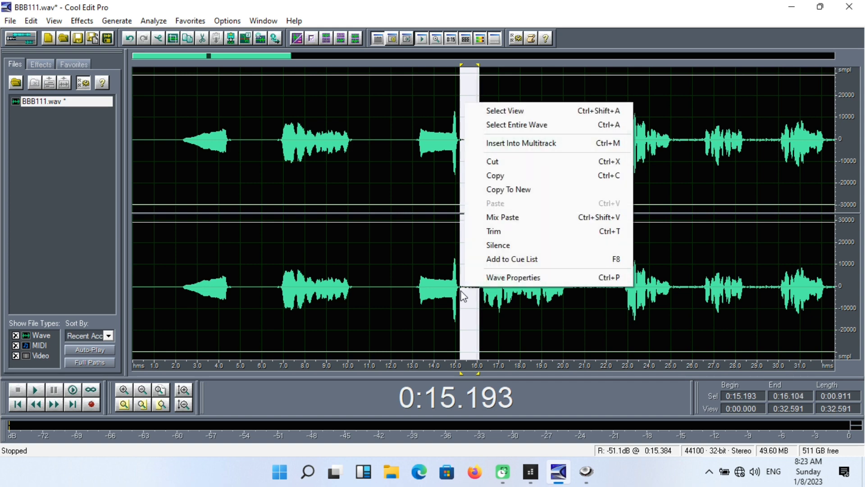
click(504, 246)
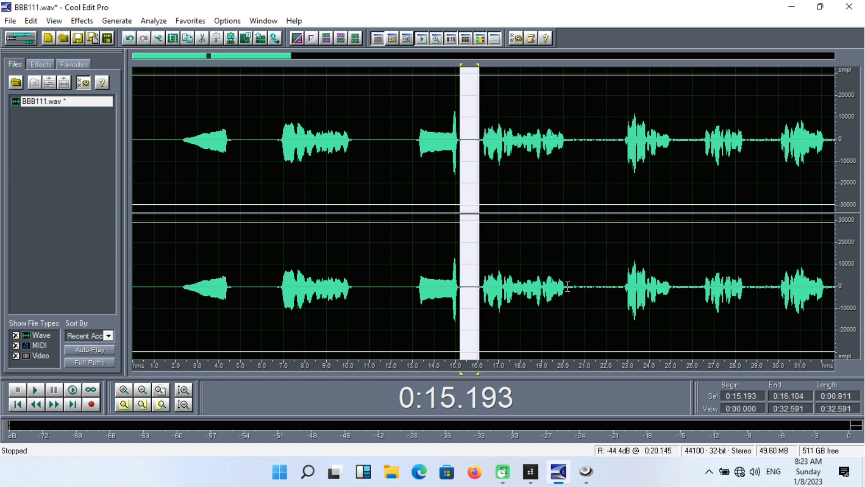
Silence the gaps between vocal phrases at about 20.1 to 22.7 s and 25.1 to 26.4 s.
drag(567, 286, 623, 313)
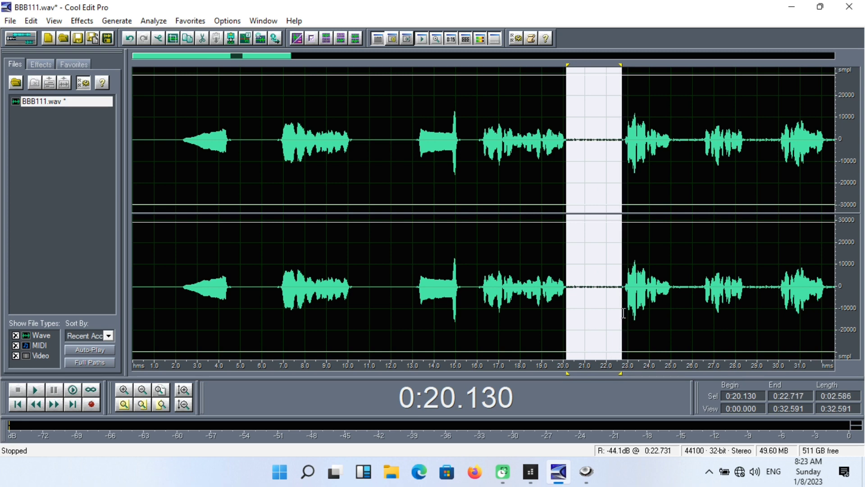
right_click(601, 287)
click(631, 244)
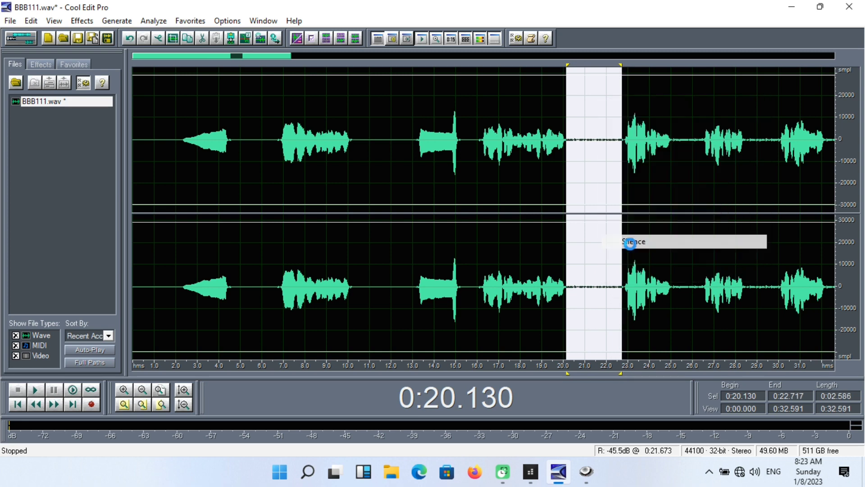
drag(674, 285, 704, 303)
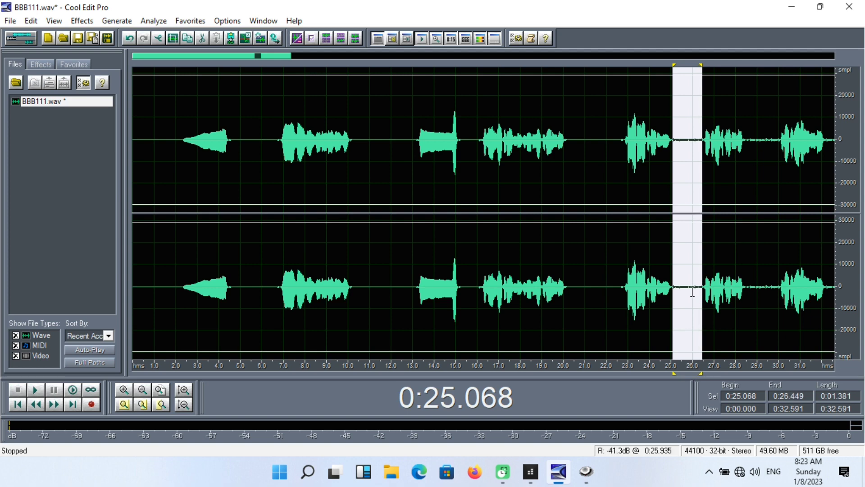
right_click(692, 292)
click(723, 246)
Silence the gaps between vocal phrases at about 28.5 to 29.9 s and 32.2 to 33.4 s.
drag(747, 298, 777, 301)
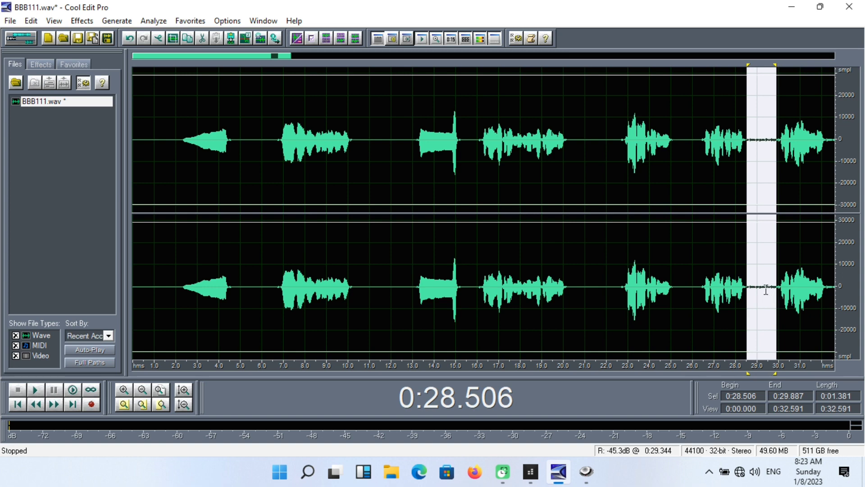
right_click(769, 291)
click(739, 246)
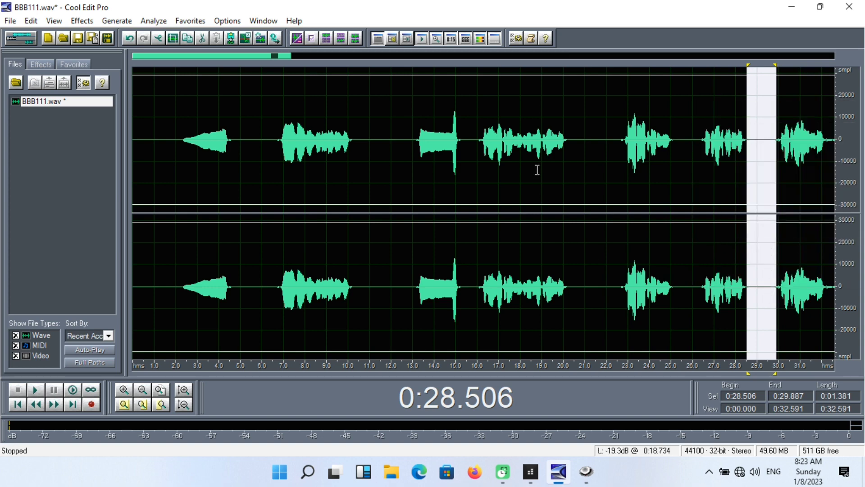
drag(261, 59, 398, 72)
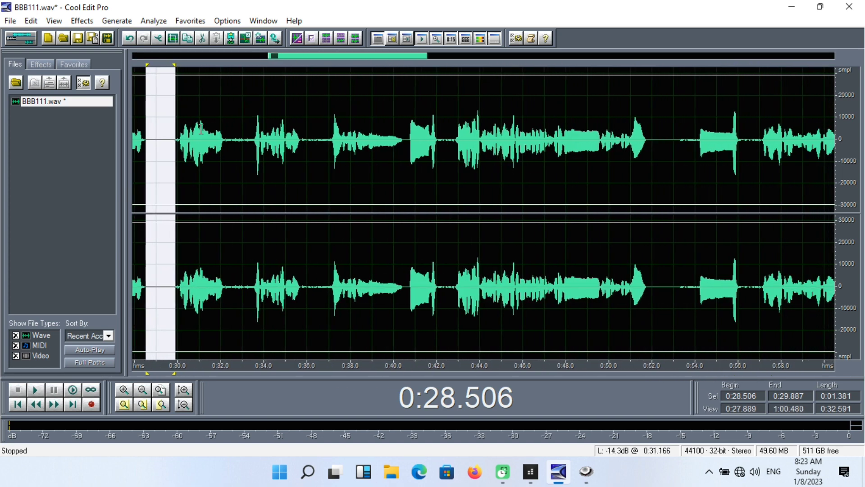
drag(224, 164, 251, 153)
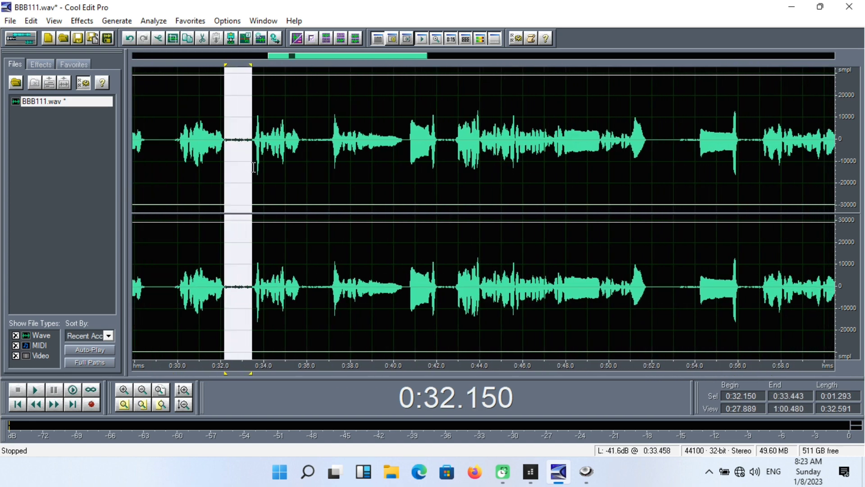
right_click(244, 141)
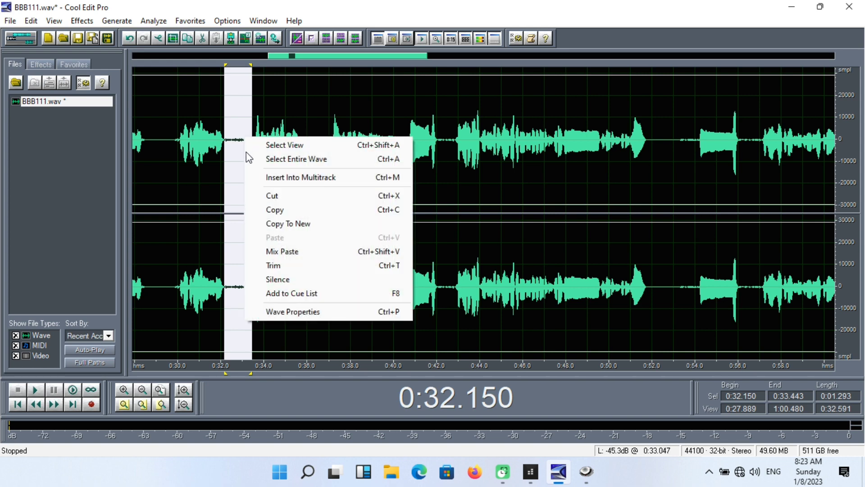
click(278, 280)
Silence the gaps between vocal phrases at about 35.7 to 37.0 s and 42.1 to 42.8 s.
drag(301, 155, 328, 164)
right_click(320, 139)
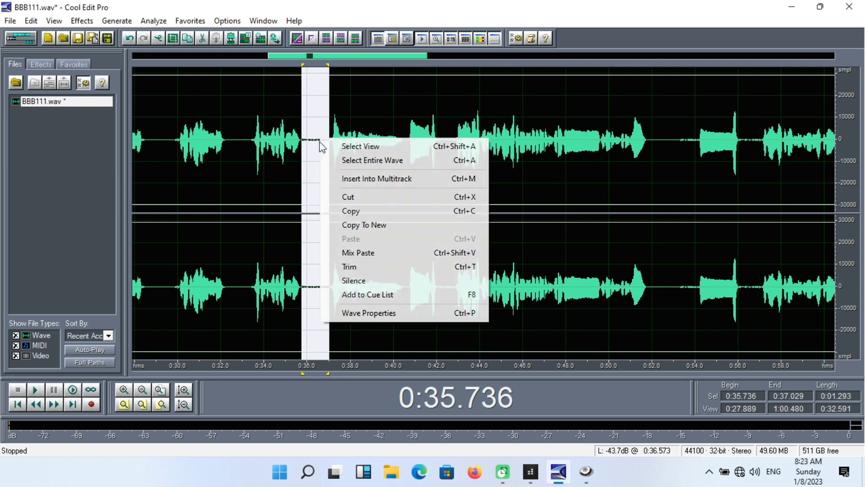
click(354, 280)
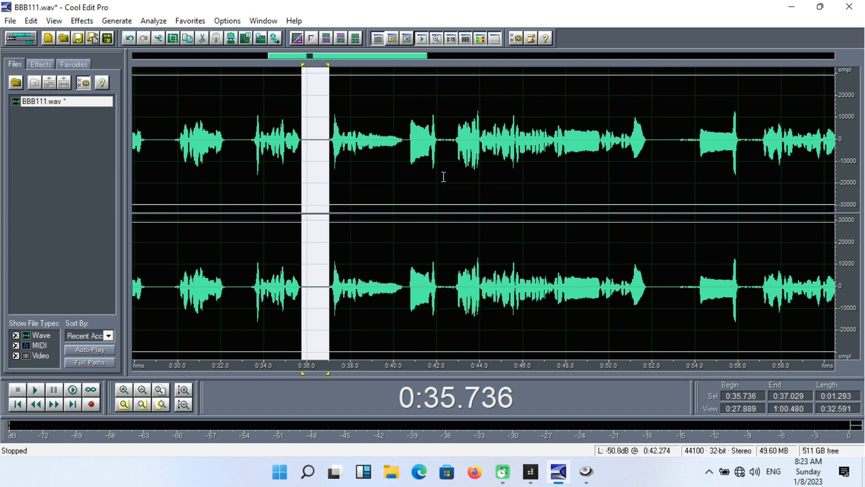
drag(439, 148, 453, 166)
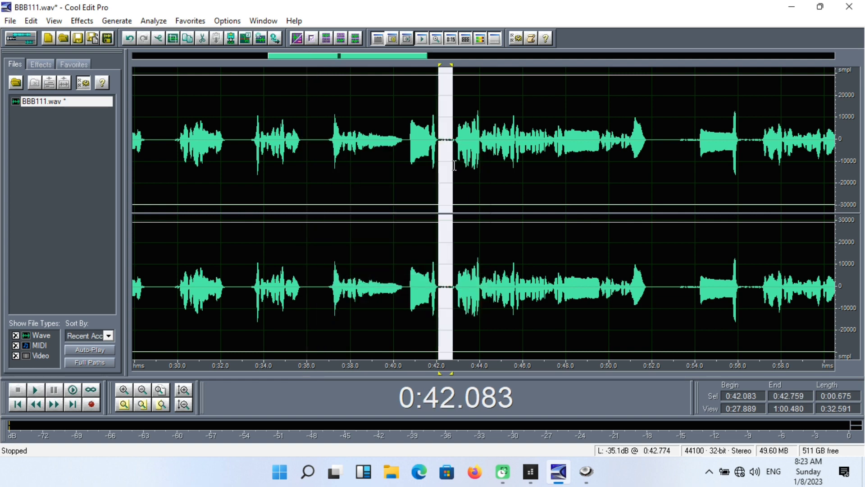
right_click(443, 141)
click(469, 280)
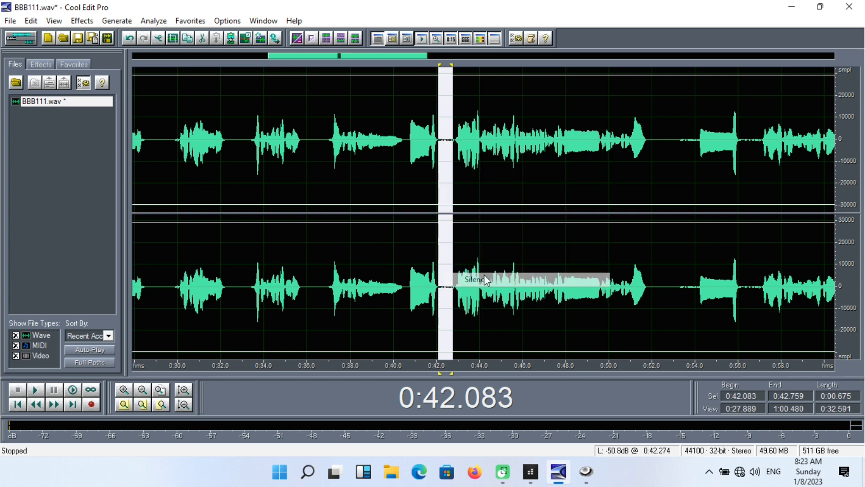
Silence the gap before the second verse's vocal phrase, at about 51.8 to 54.1 s.
drag(647, 289, 696, 297)
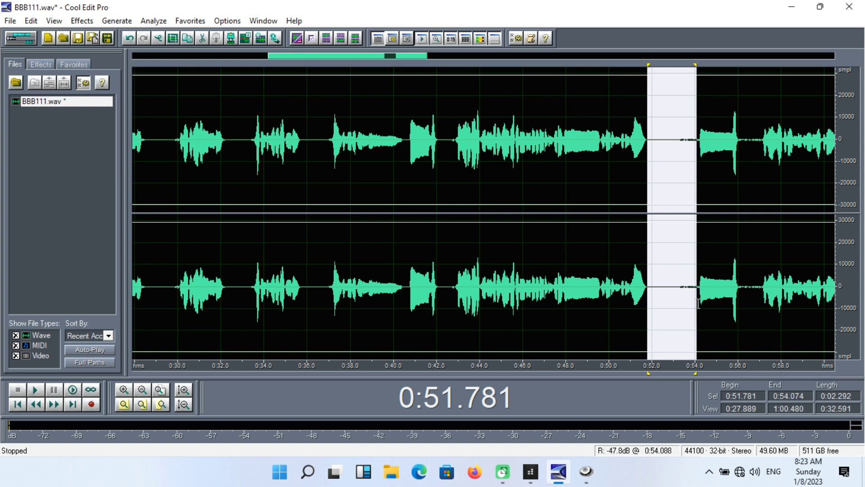
right_click(678, 282)
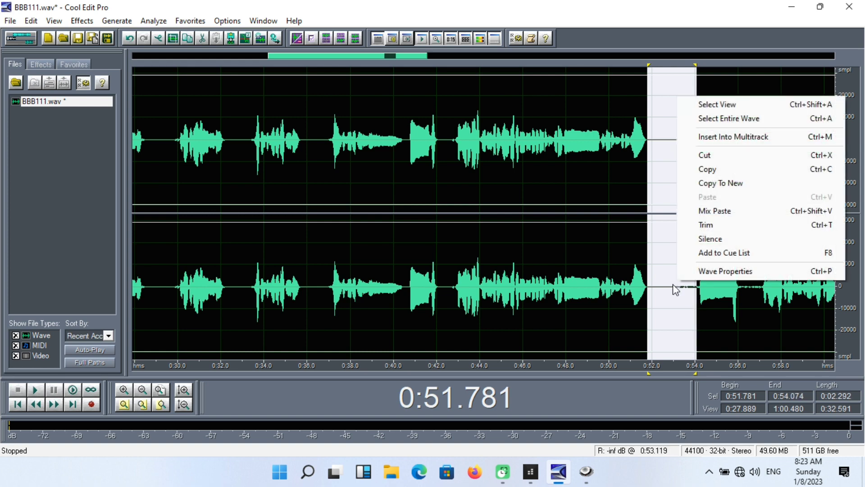
click(695, 239)
drag(360, 60, 433, 58)
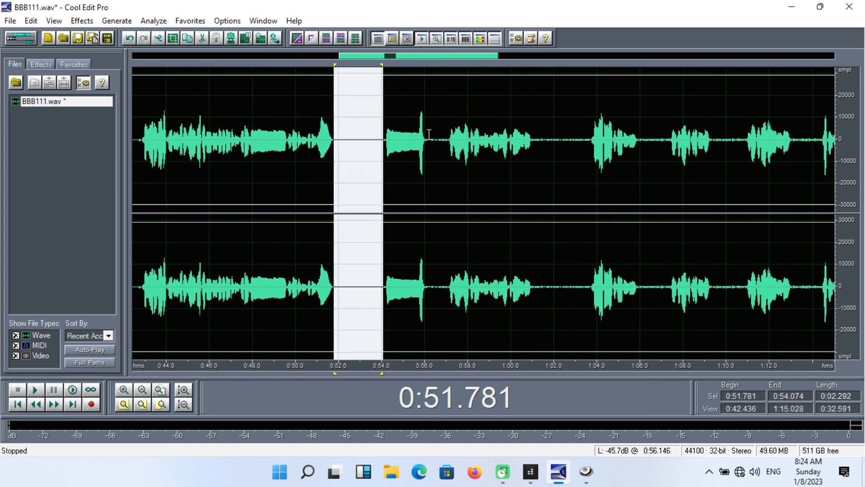
Silence the gaps between vocal phrases at about 56.1 to 57.0 s and 1:01.0 to 1:03.6.
drag(427, 134, 449, 158)
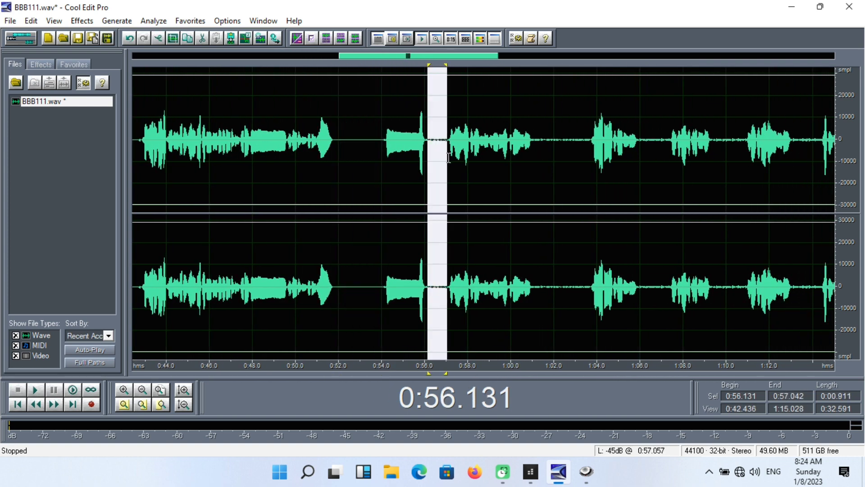
right_click(431, 143)
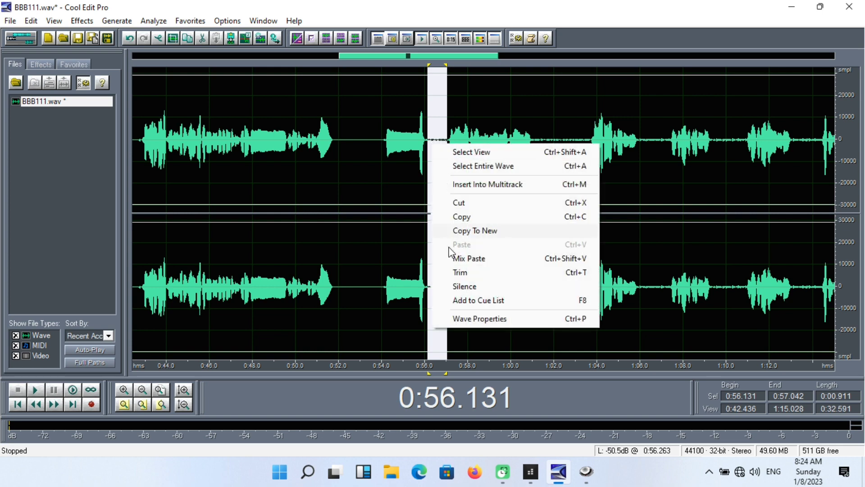
click(464, 286)
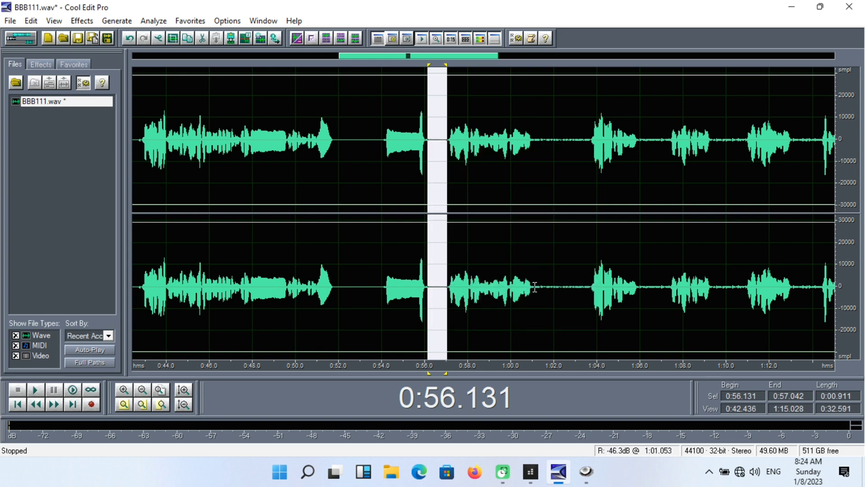
drag(534, 286, 590, 308)
right_click(563, 280)
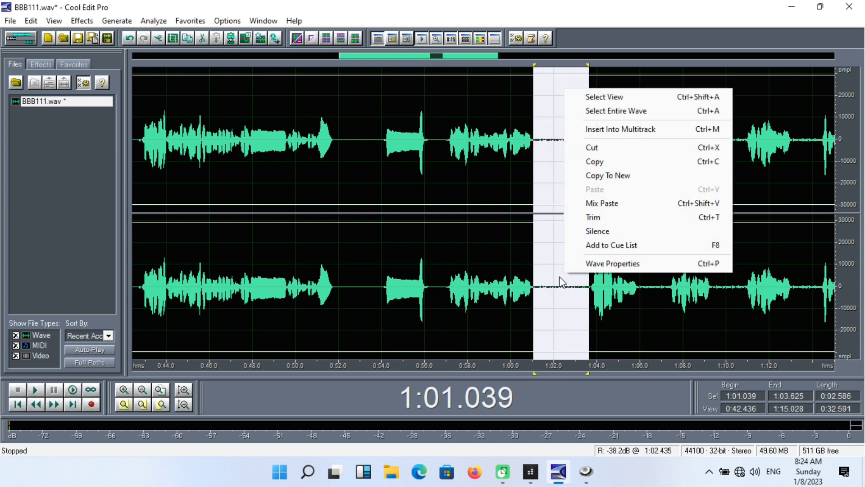
click(602, 232)
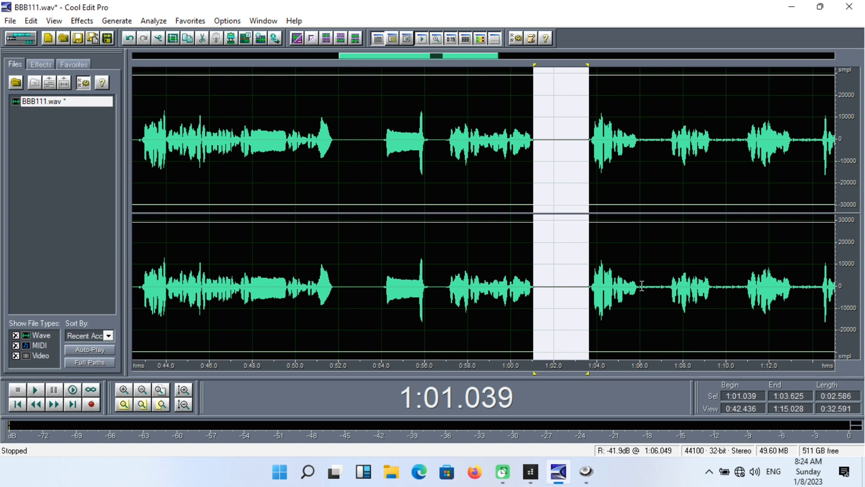
Silence the gaps between vocal phrases at about 1:05.9 to 1:07.3 and 1:09.4 to 1:10.8.
drag(639, 287, 669, 306)
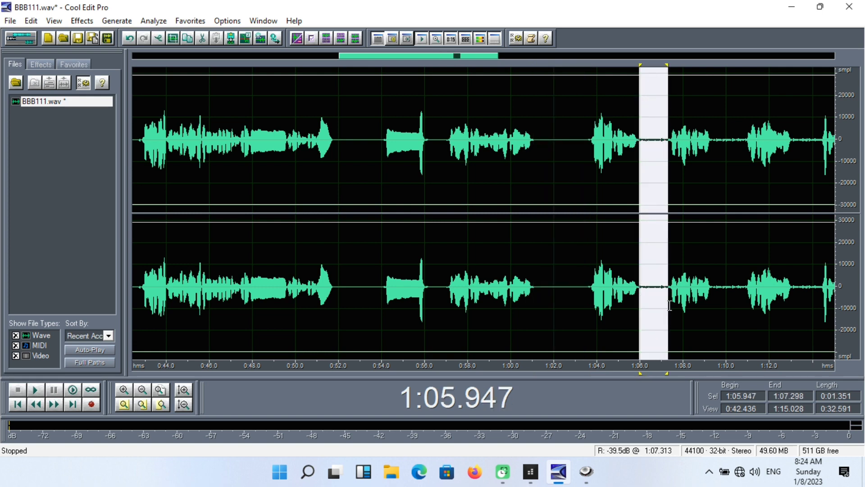
right_click(652, 291)
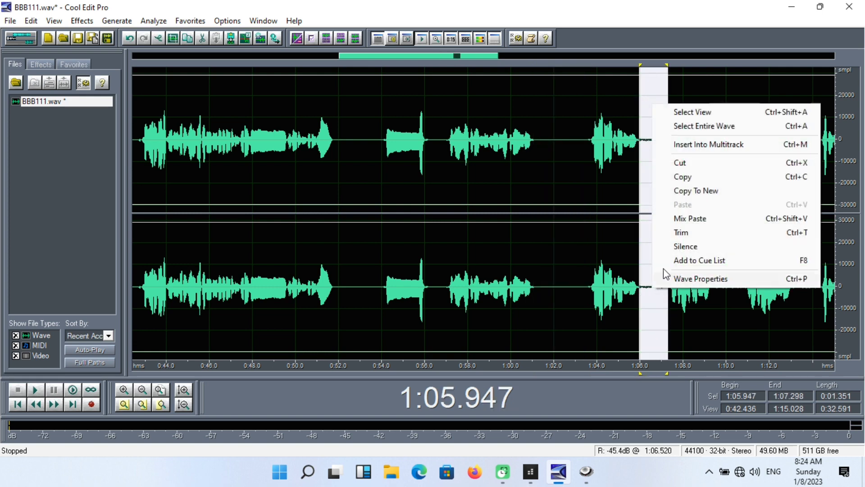
click(671, 248)
drag(713, 279, 745, 304)
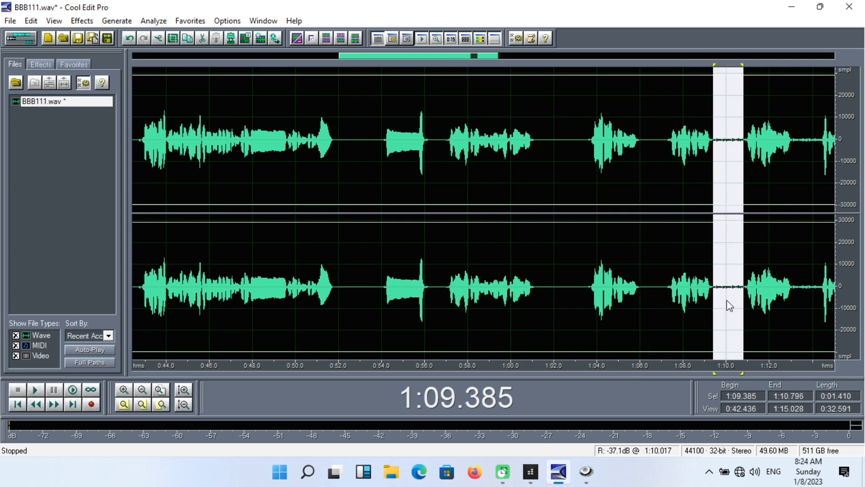
right_click(727, 301)
click(730, 254)
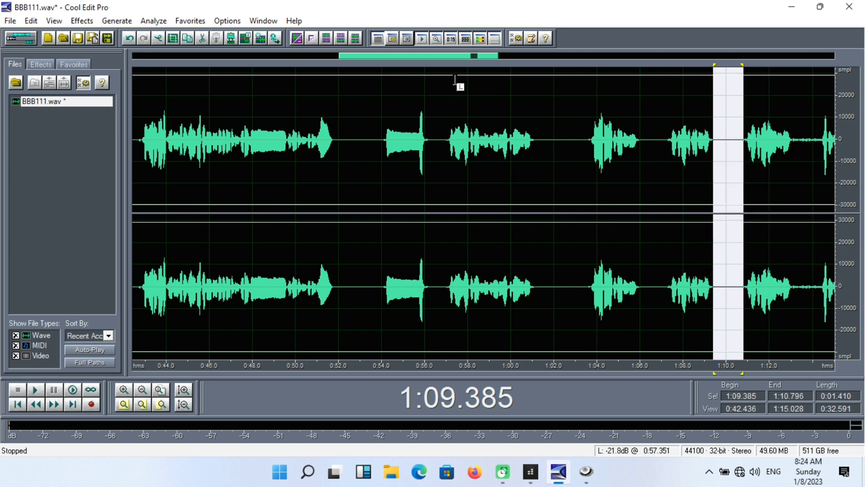
Silence the gaps between vocal phrases at about 1:13.1 to 1:14.3 and 1:16.6 to 1:17.8.
drag(450, 60, 550, 64)
drag(354, 139, 379, 163)
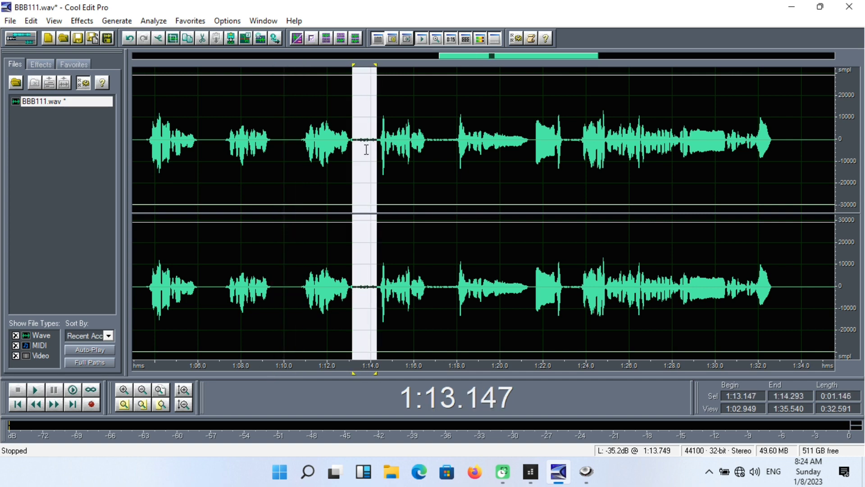
right_click(364, 150)
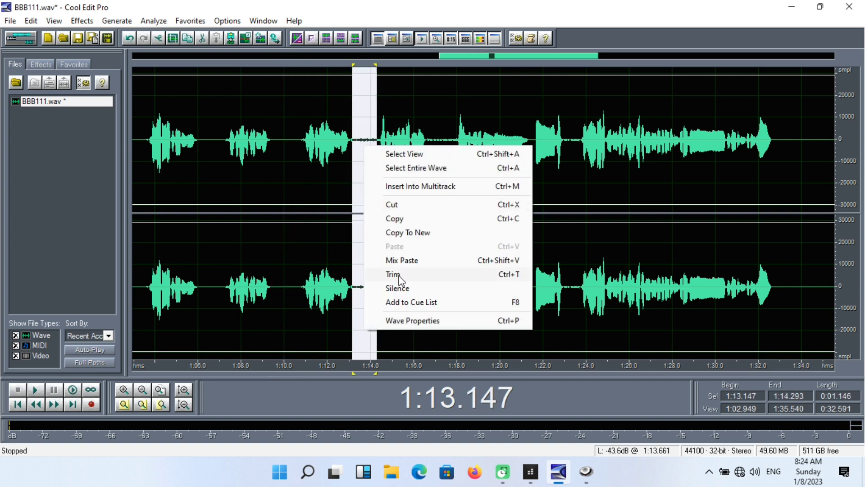
click(410, 289)
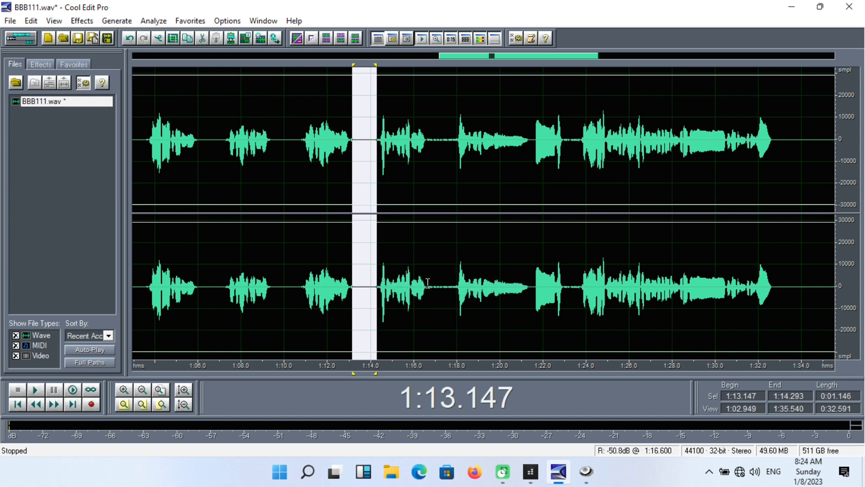
drag(426, 309, 453, 311)
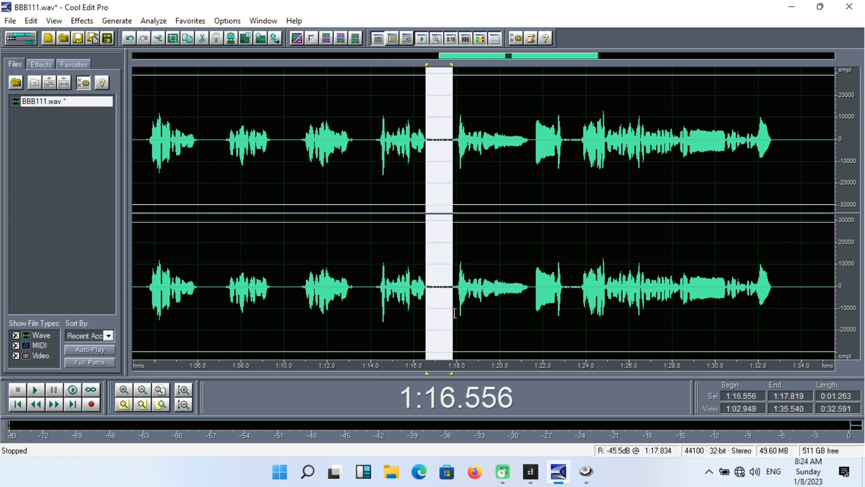
right_click(441, 293)
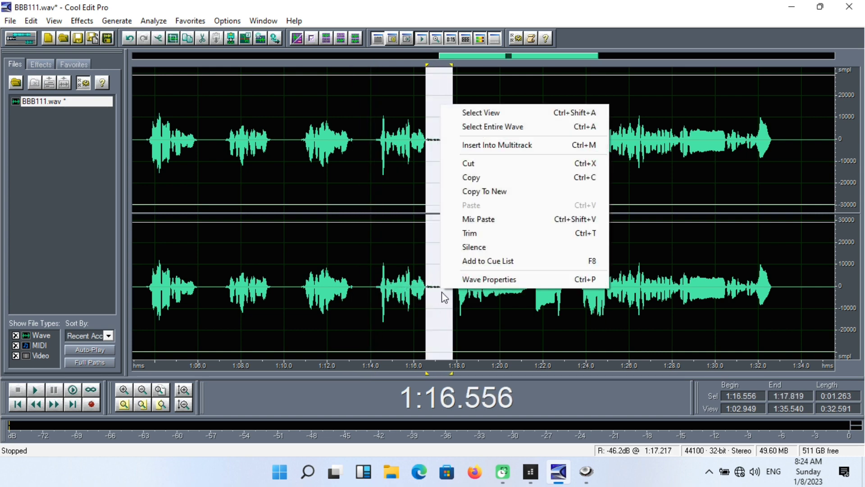
click(473, 247)
Silence the short gap between vocal phrases at about 1:23.0 to 1:23.8.
drag(565, 291, 581, 290)
right_click(569, 291)
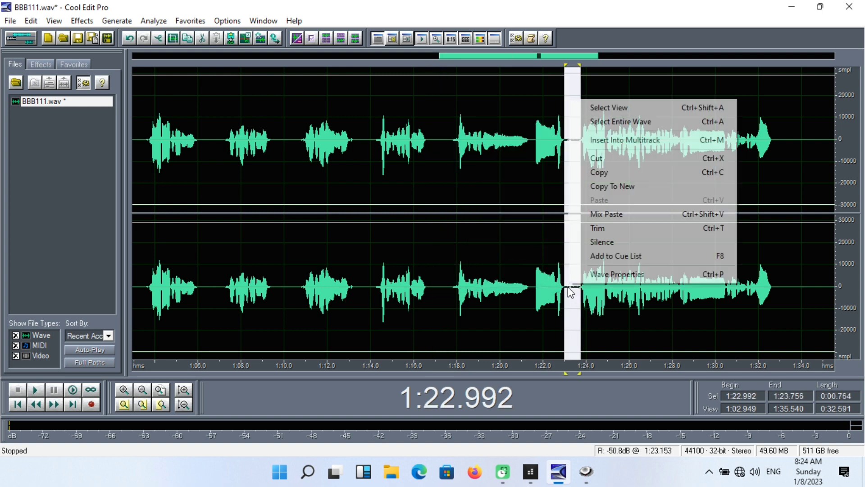
click(597, 242)
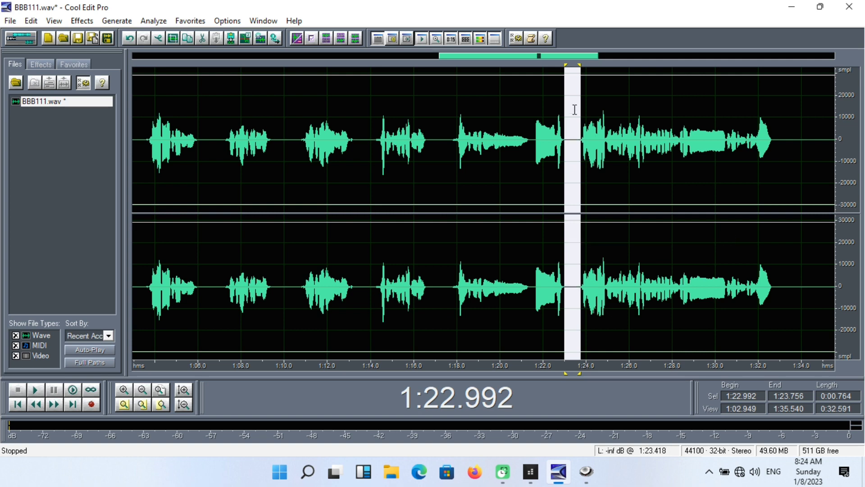
Silence the gaps in the final section at about 2:10.9 to 2:11.7 and 2:04.6 to 2:05.9.
drag(523, 60, 784, 80)
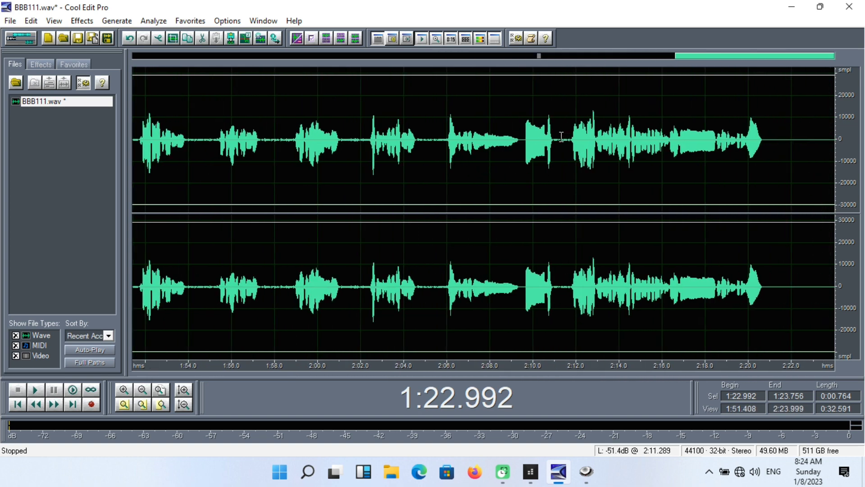
drag(552, 137, 570, 148)
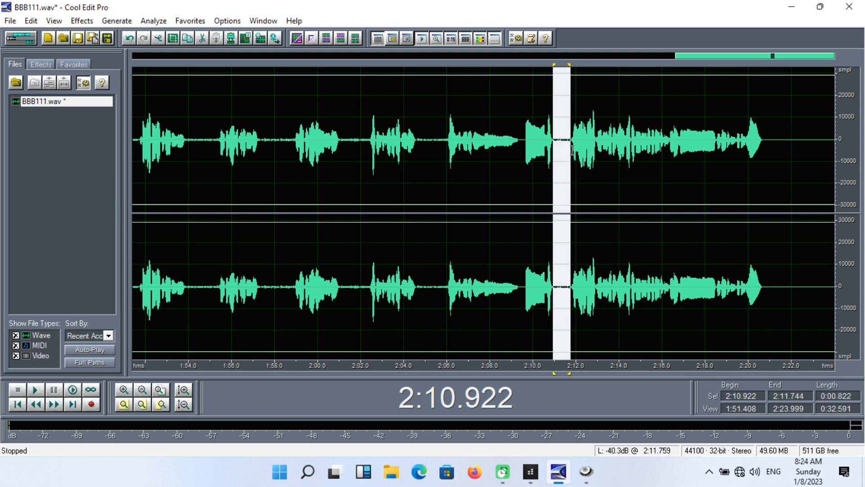
right_click(562, 135)
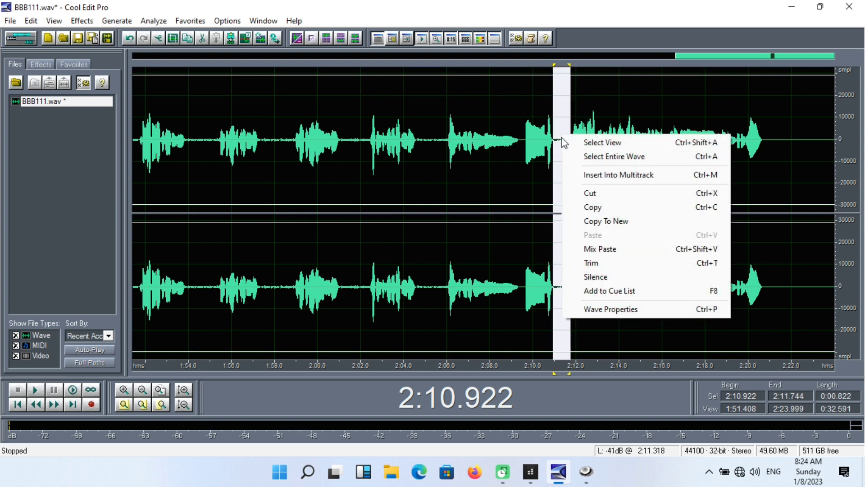
click(598, 279)
drag(443, 280, 416, 279)
right_click(422, 281)
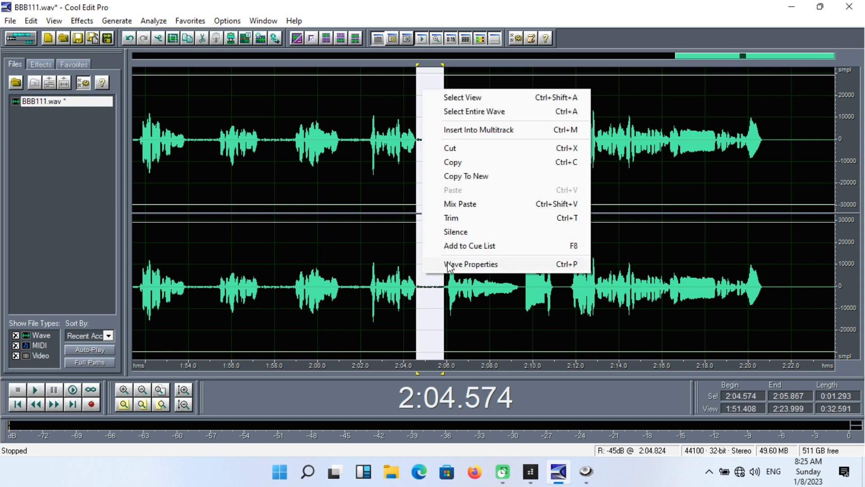
click(453, 232)
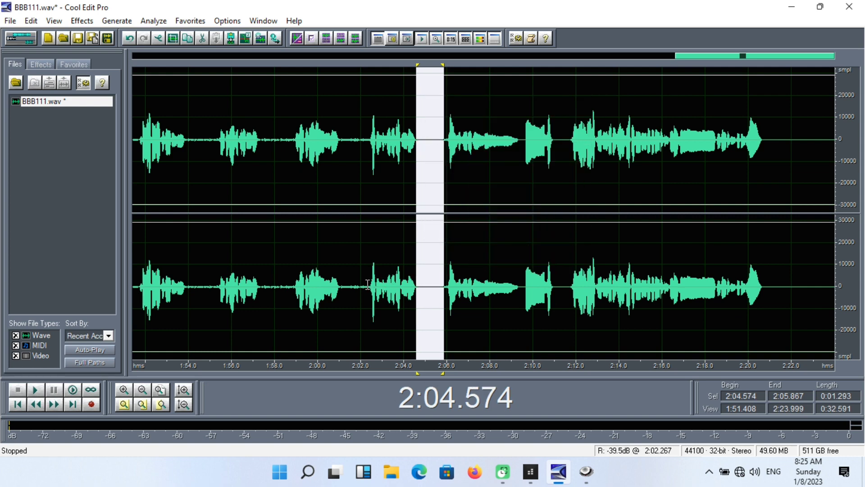
Silence the gaps between vocal phrases at about 2:01.1 to 2:02.3 and 1:57.3 to 1:58.8.
drag(366, 288, 341, 288)
right_click(341, 284)
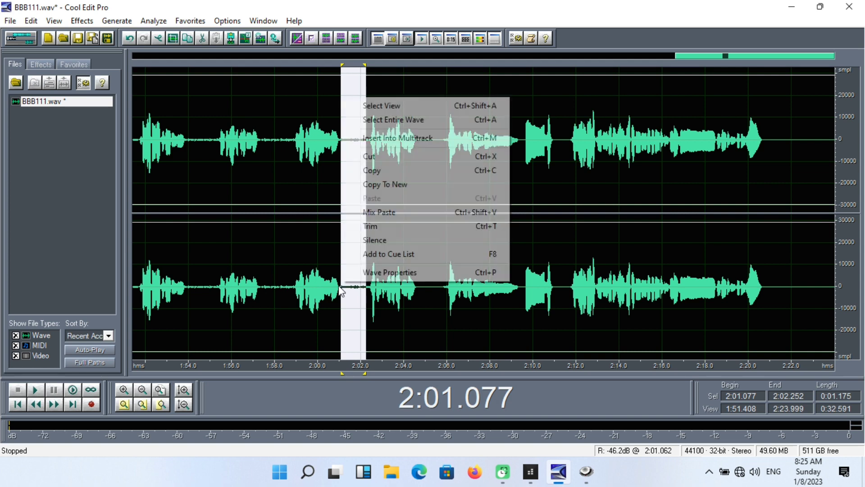
click(381, 242)
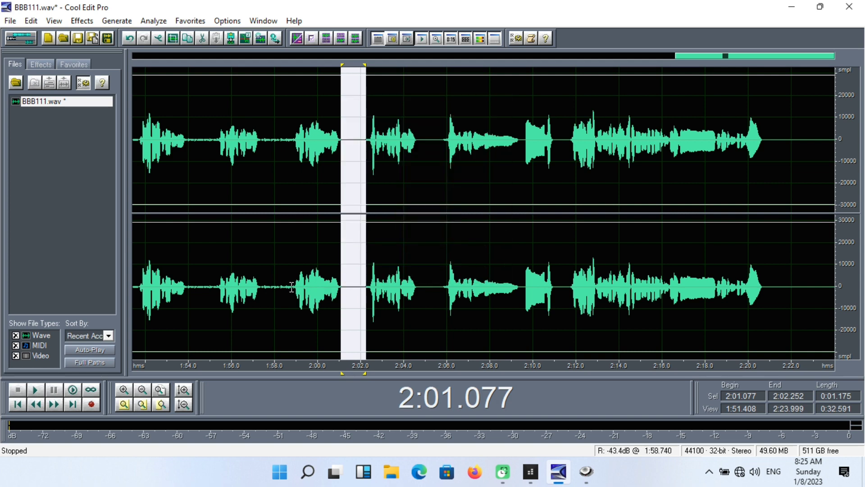
drag(291, 286, 260, 283)
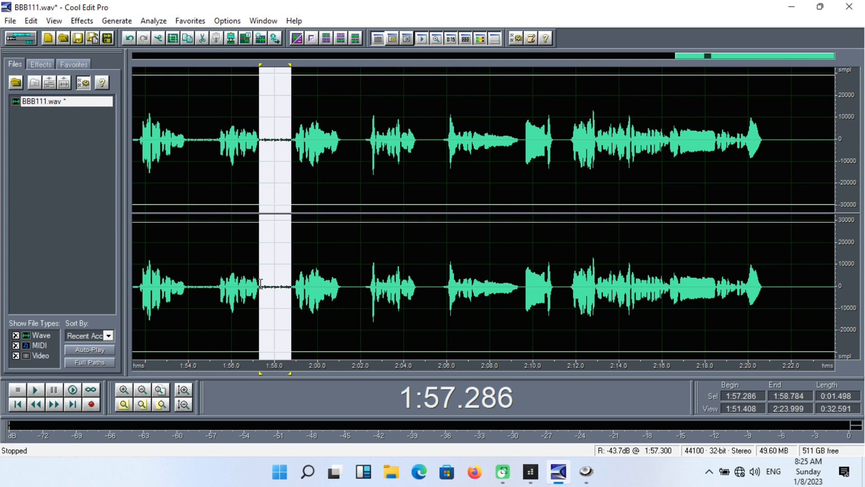
right_click(261, 283)
click(298, 242)
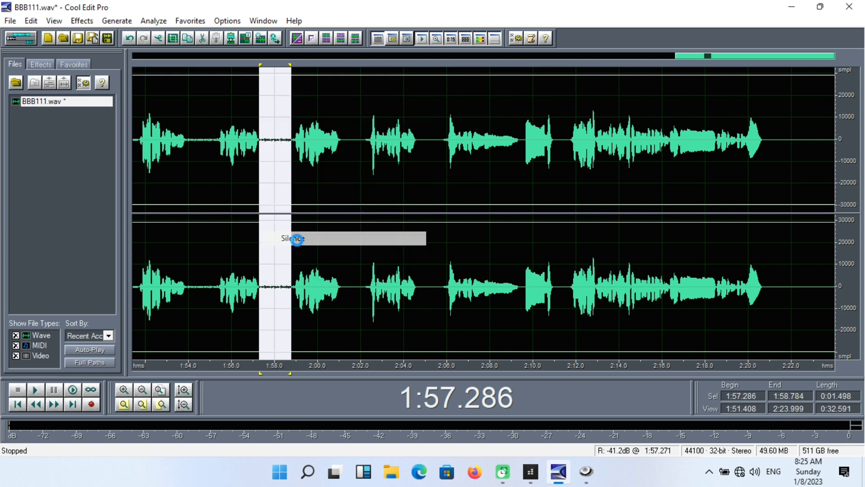
Silence the gaps between vocal phrases at about 1:53.9 to 1:55.2 and 1:49.0 to 1:51.6.
drag(214, 284, 188, 283)
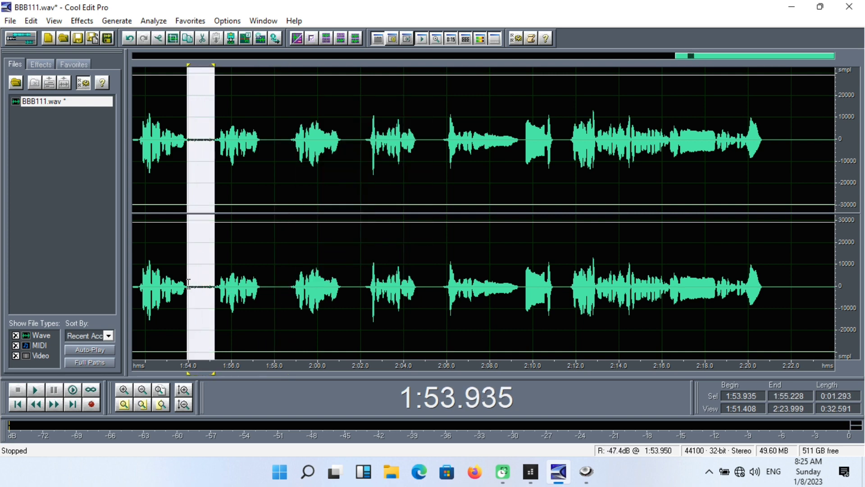
right_click(200, 285)
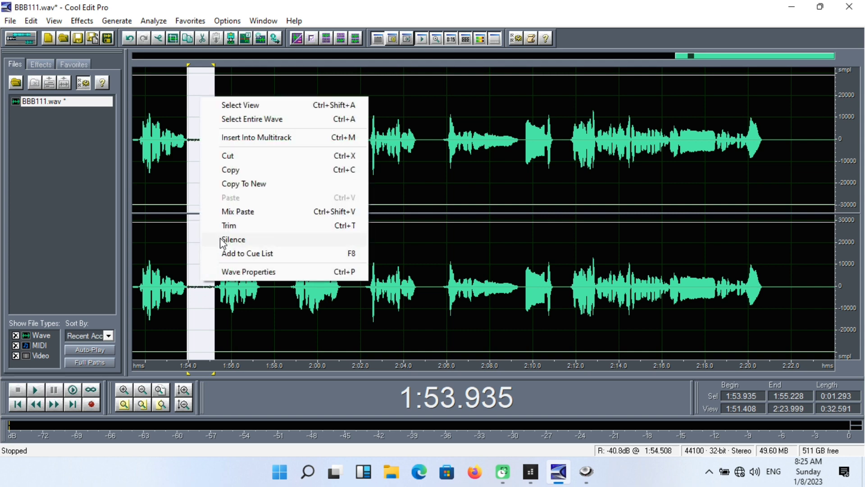
click(223, 240)
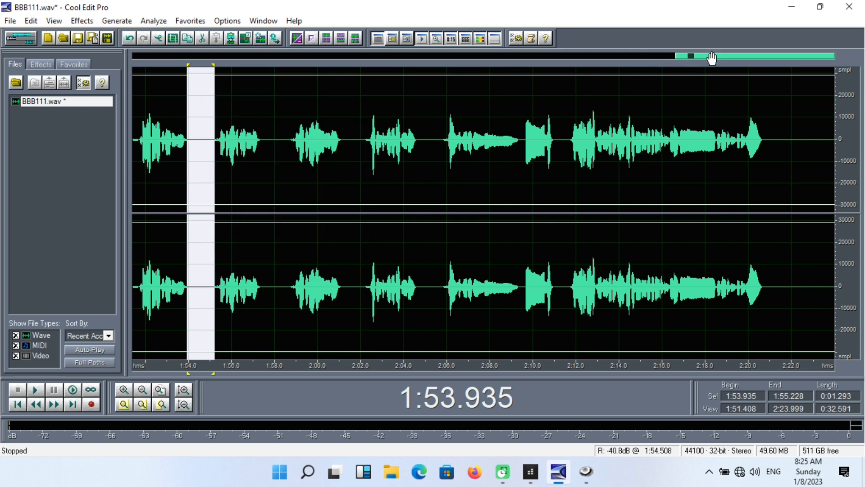
drag(713, 55, 633, 56)
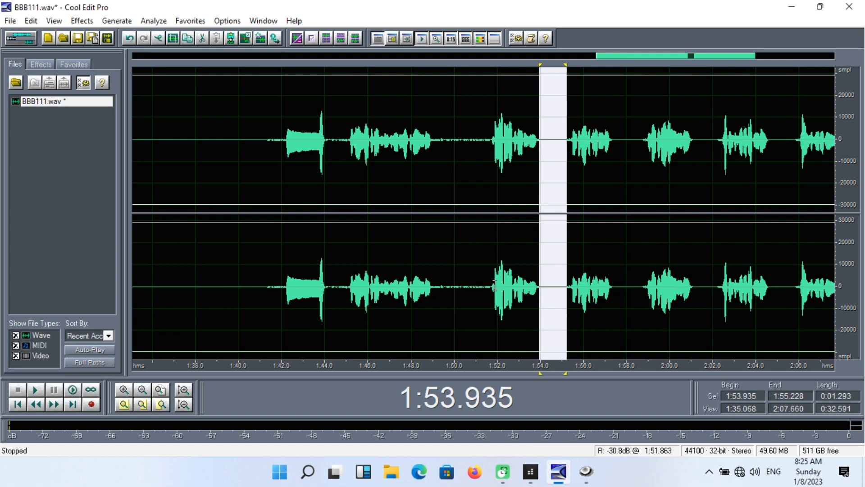
drag(490, 285, 435, 288)
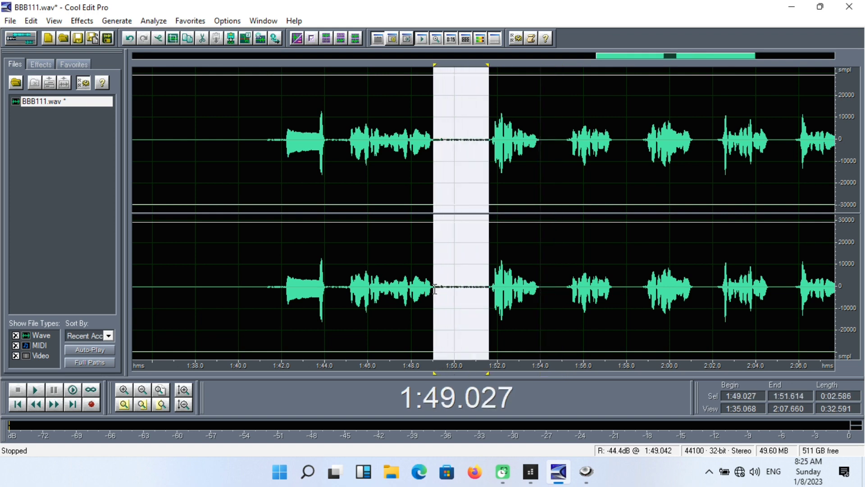
right_click(435, 288)
click(477, 244)
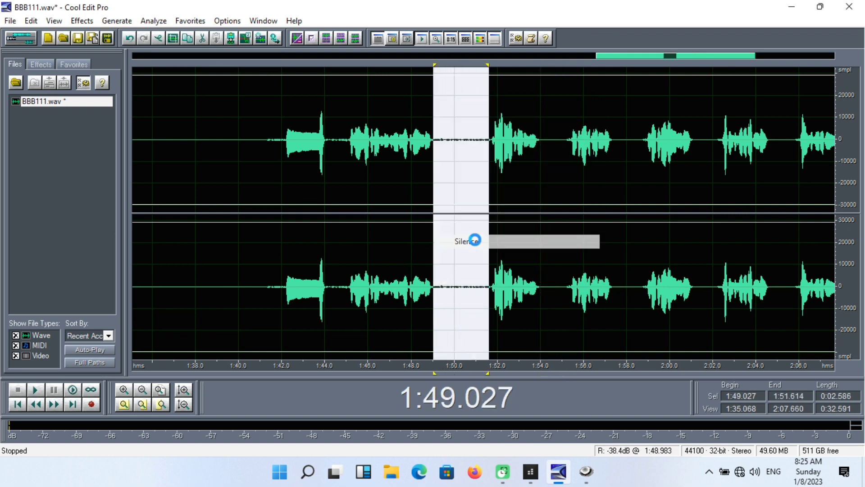
Silence the gap at about 1:44.1 to 1:45.0 and the noise before the phrase, at about 1:40.3 to 1:42.1.
drag(346, 289, 326, 282)
right_click(326, 280)
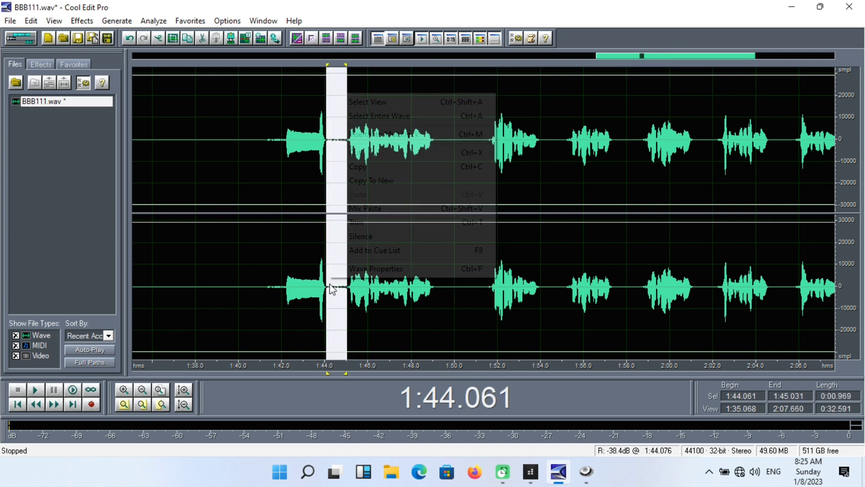
click(356, 236)
drag(246, 291, 284, 302)
right_click(273, 292)
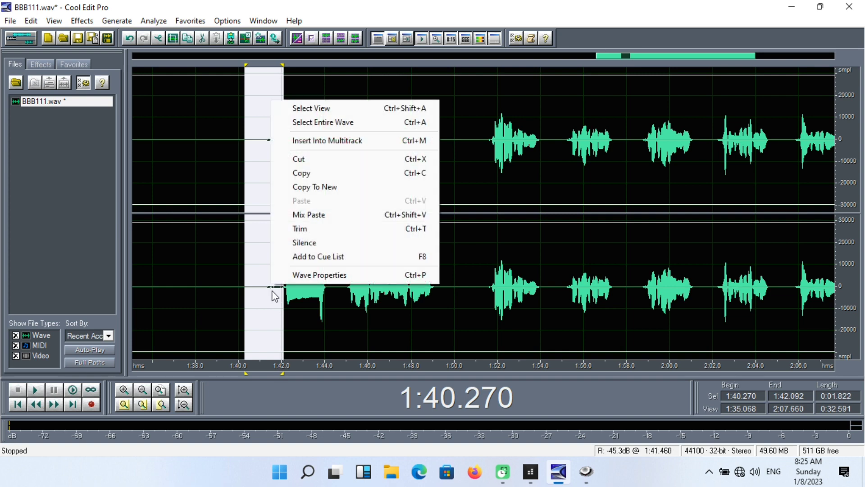
click(304, 243)
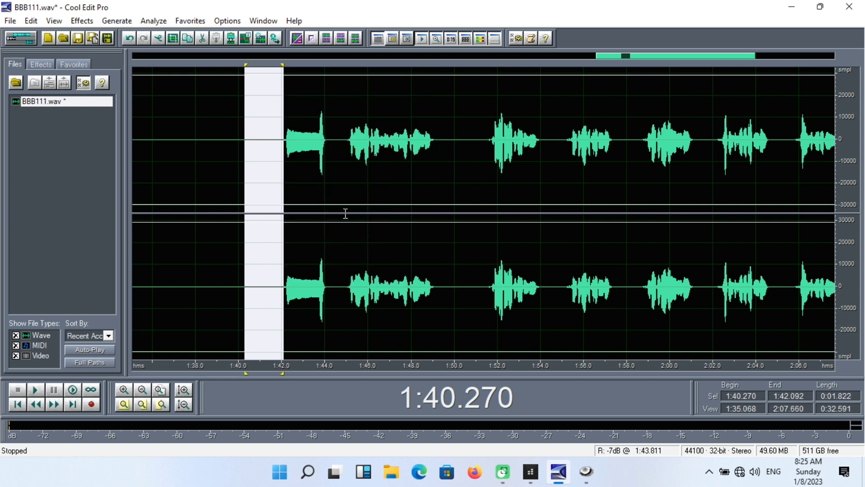
Display the full length of the BBB111 waveform and select all of it.
double_click(377, 174)
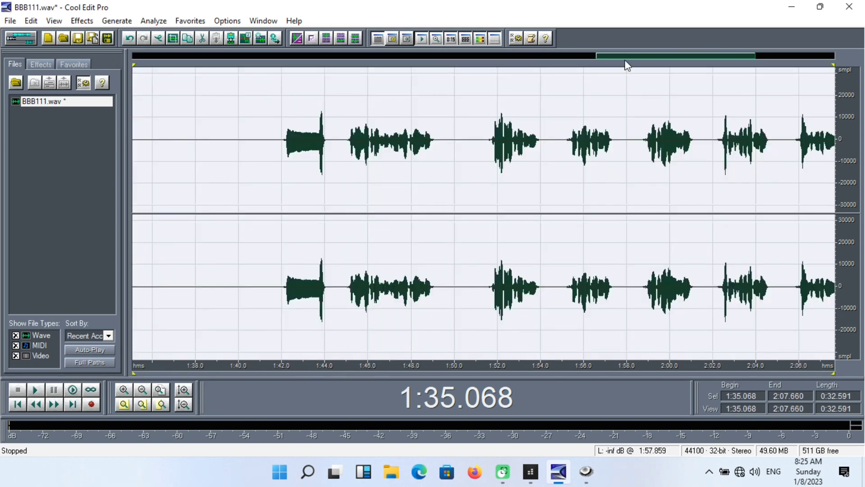
drag(624, 60, 238, 96)
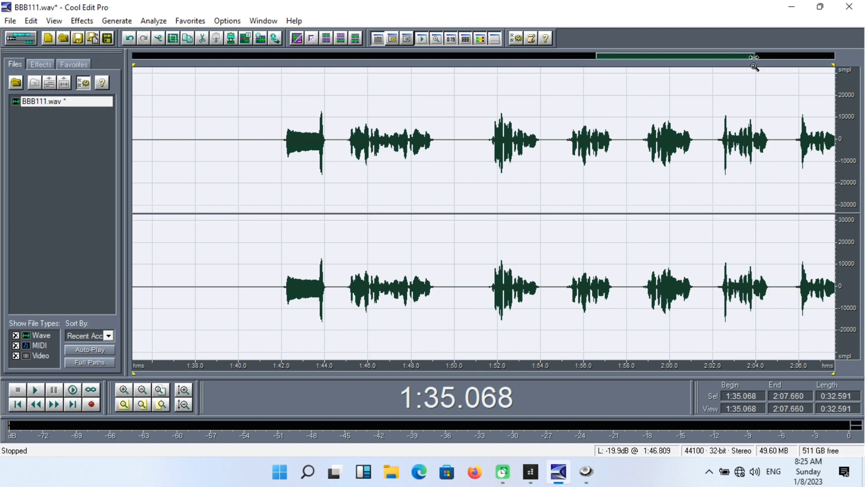
drag(754, 57, 861, 60)
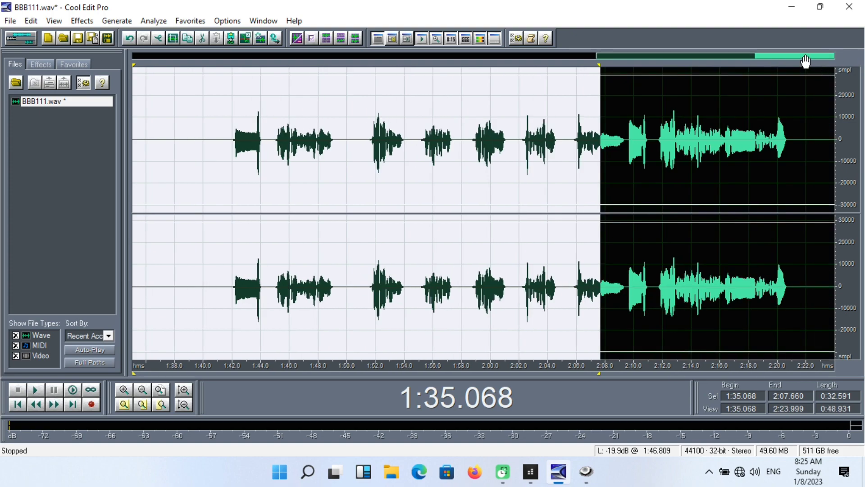
drag(805, 61, 320, 87)
drag(370, 58, 862, 52)
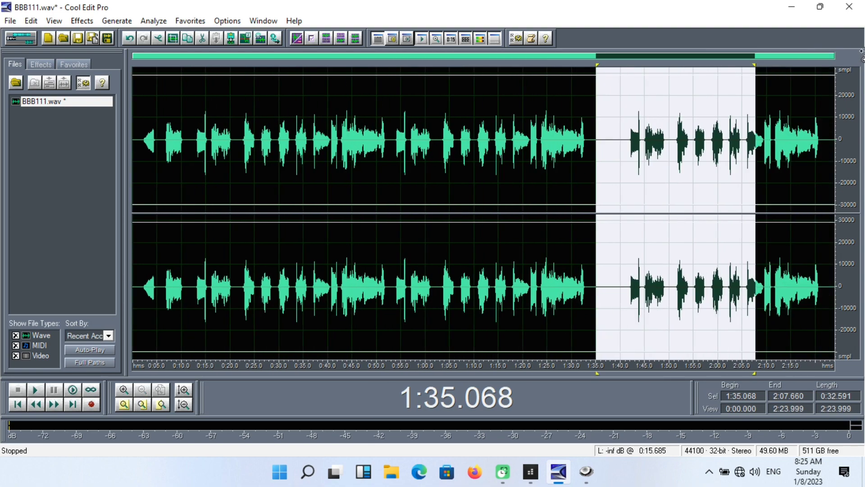
double_click(287, 170)
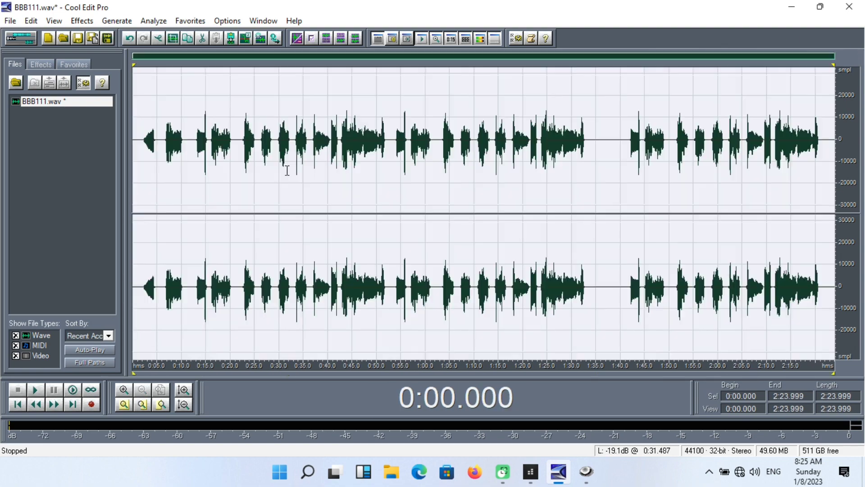
click(312, 125)
double_click(411, 177)
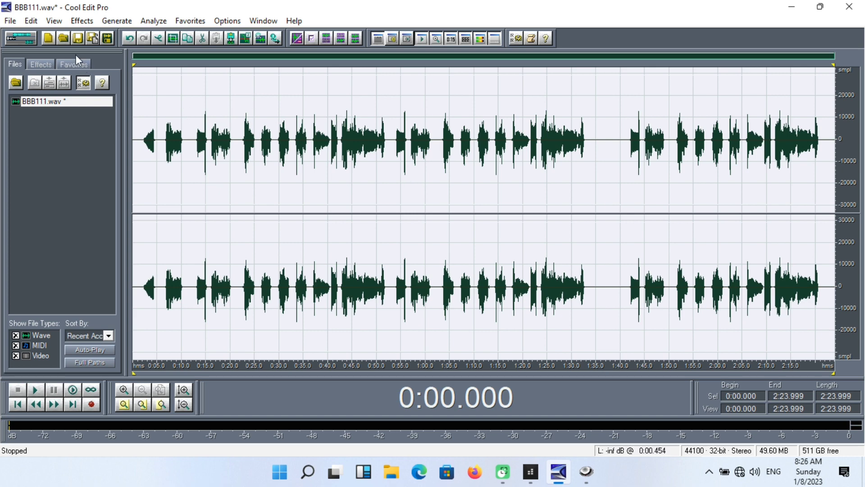
click(83, 22)
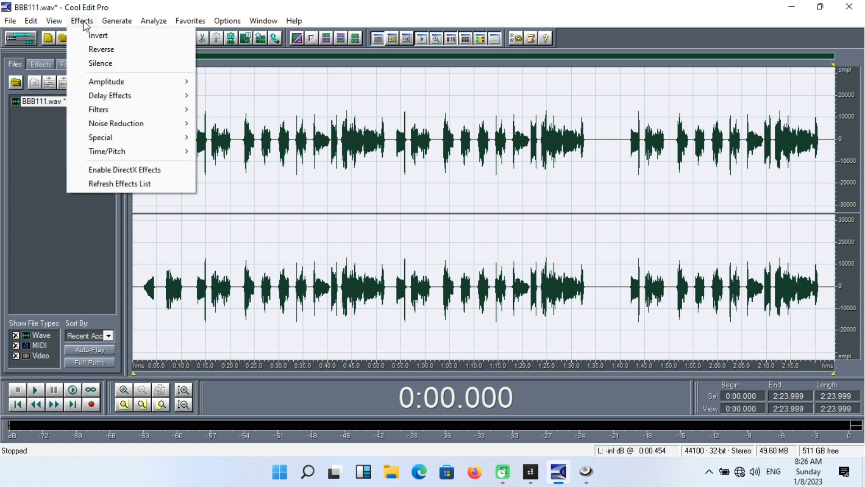
mouse_move(103, 85)
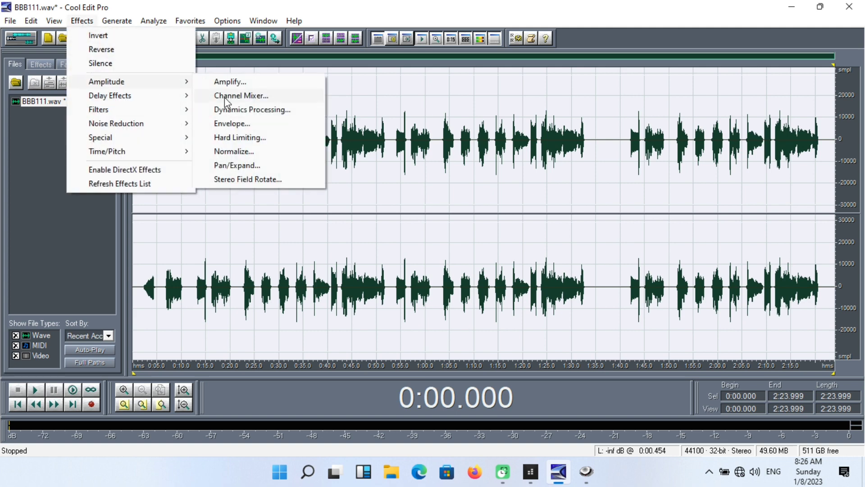
click(236, 114)
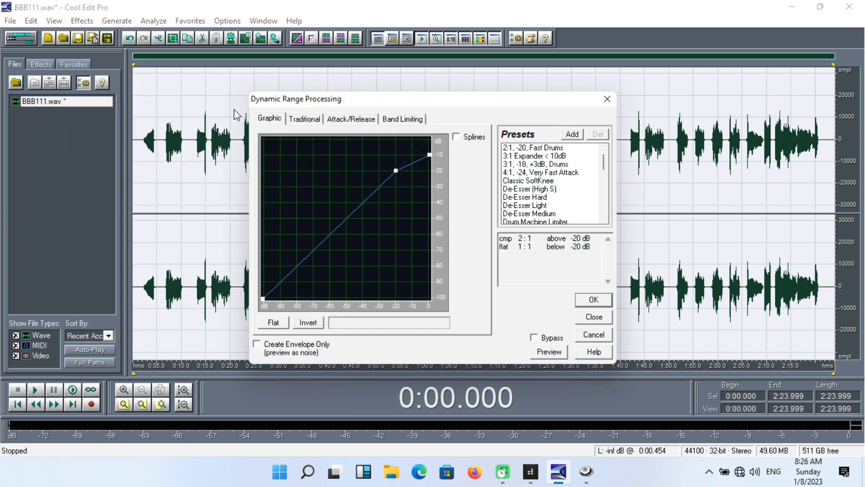
click(570, 172)
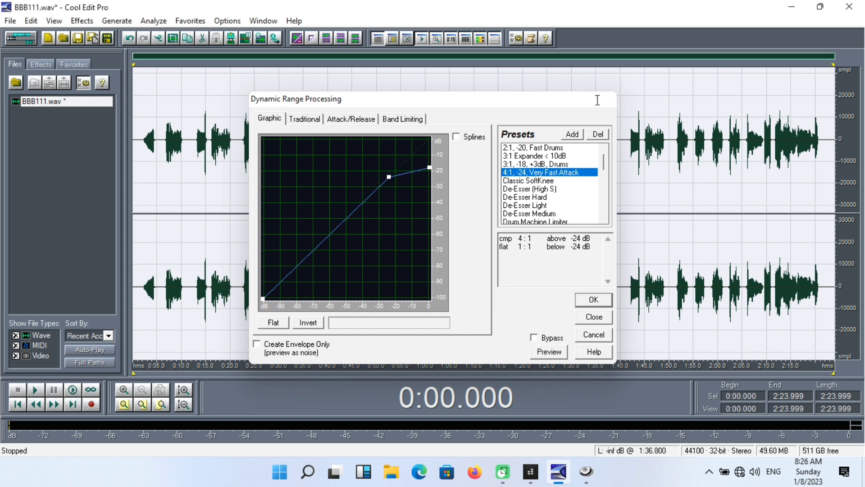
click(603, 100)
Play the uncompressed vocal from about 0:16.6 and again from about 0:43.0 to check its dynamics.
click(214, 145)
key(space)
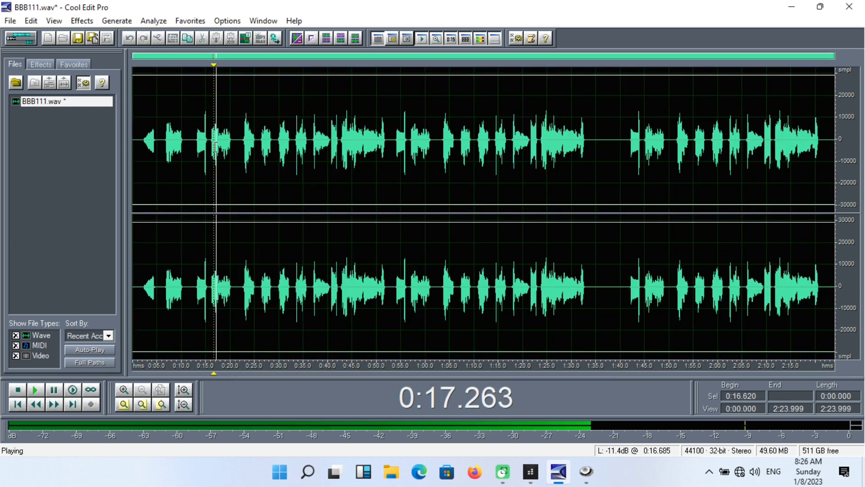
click(334, 138)
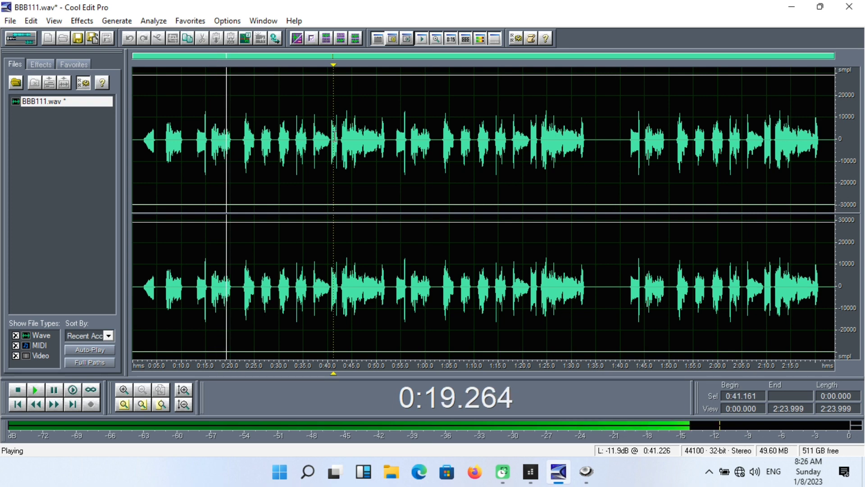
click(342, 137)
key(space)
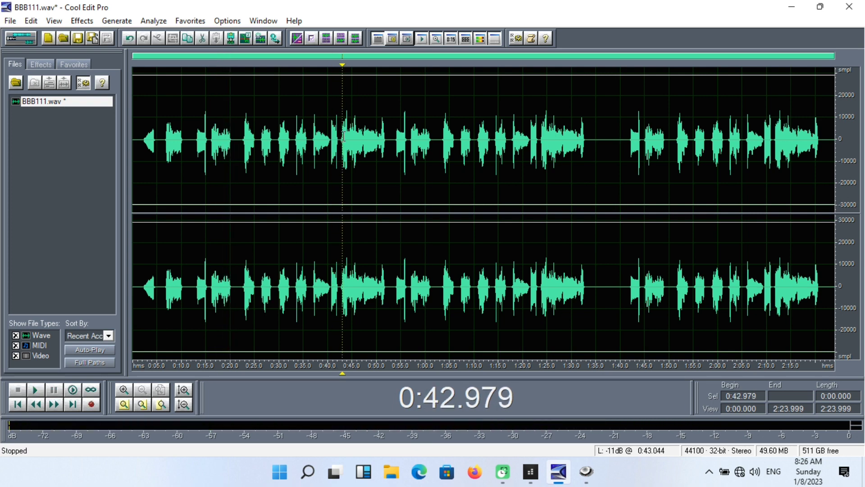
key(space)
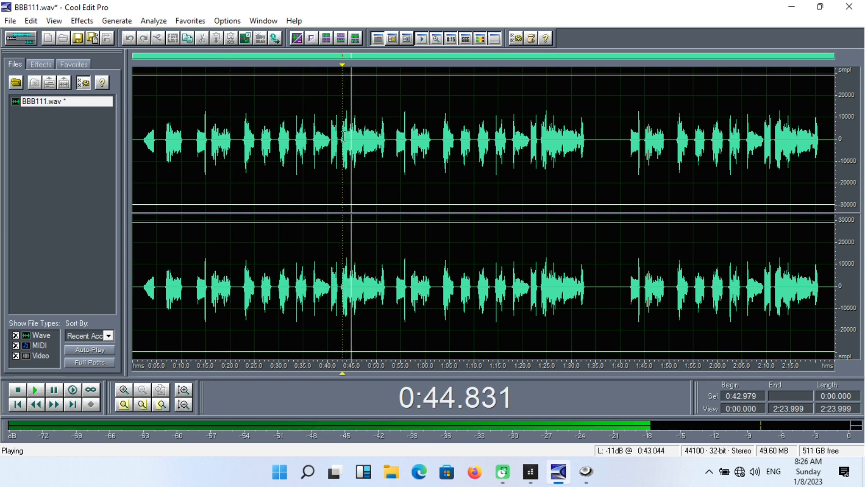
key(space)
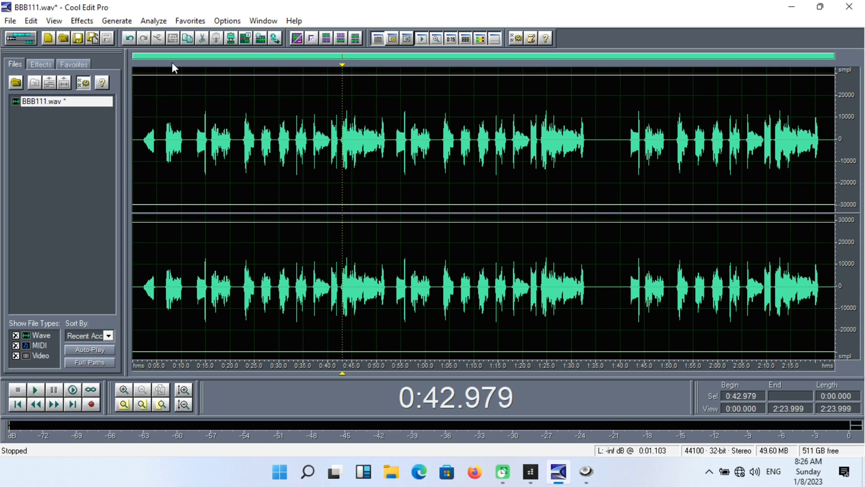
Apply Dynamics Processing with the "4:1, -24, Very Fast Attack" preset to the entire vocal waveform.
double_click(338, 145)
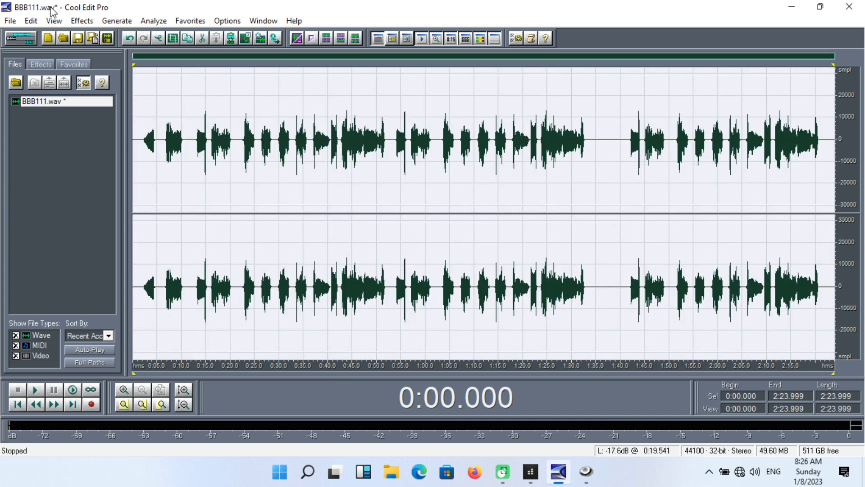
click(82, 21)
mouse_move(107, 85)
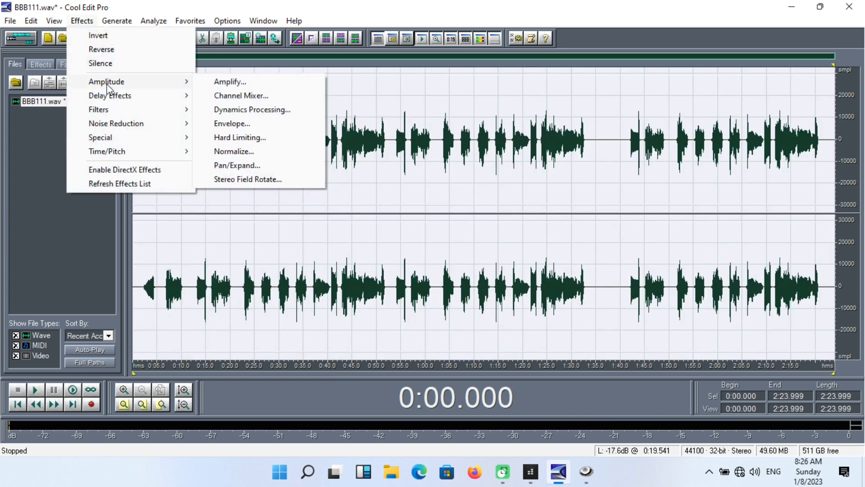
click(242, 110)
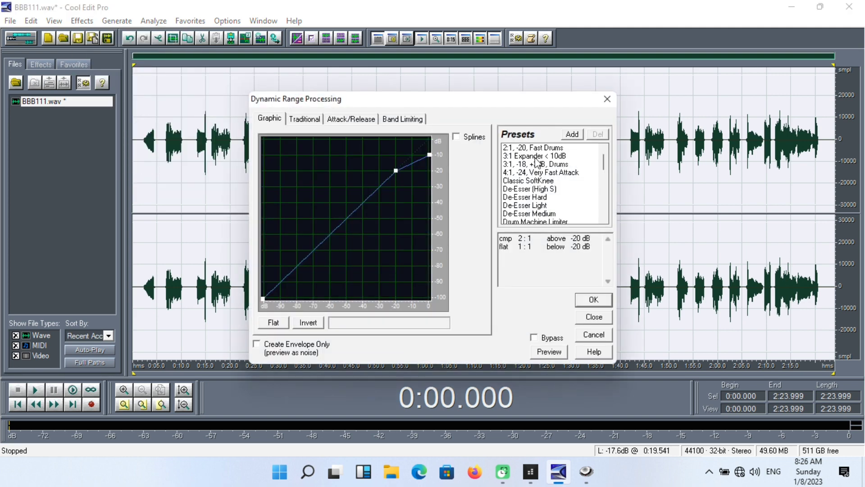
click(532, 173)
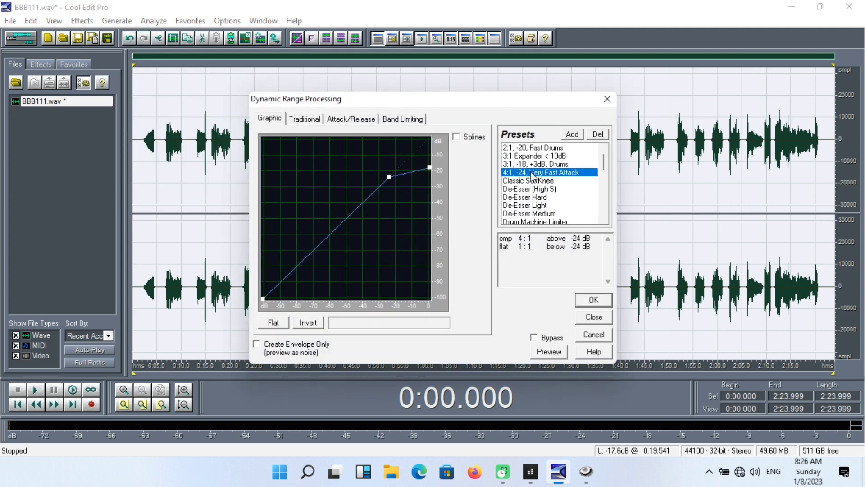
click(593, 304)
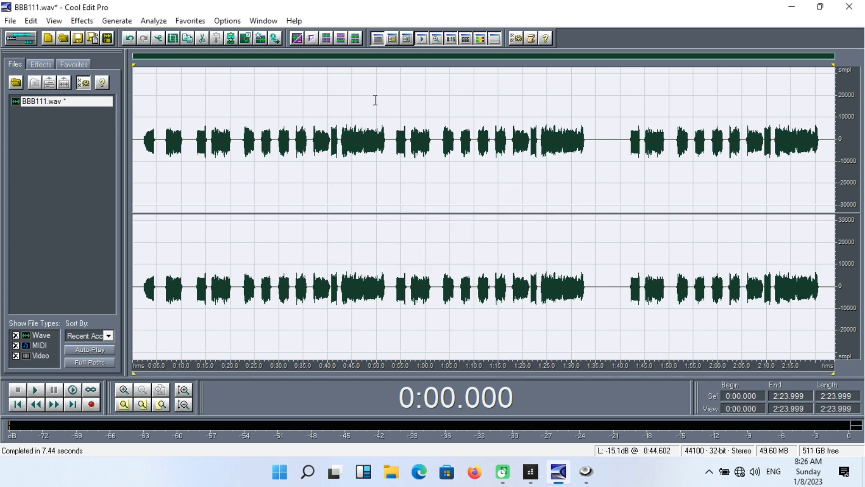
Play the compressed vocal from about 0:42.5 to check the evened-out level.
click(341, 140)
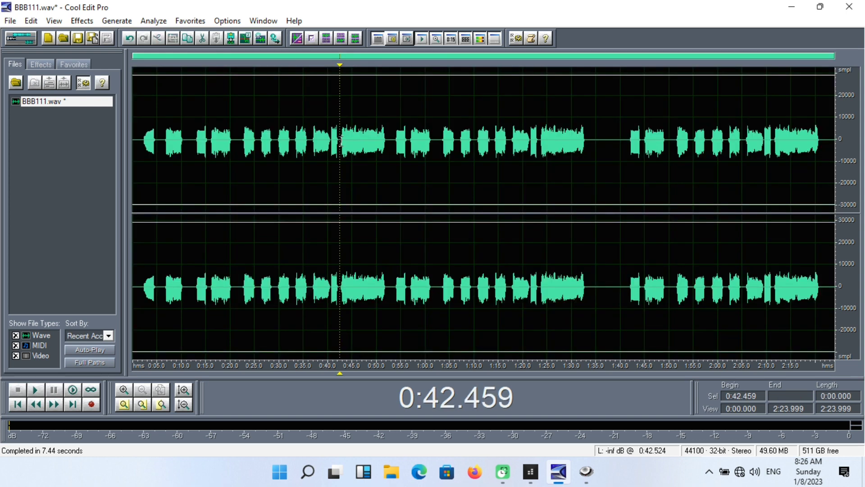
key(space)
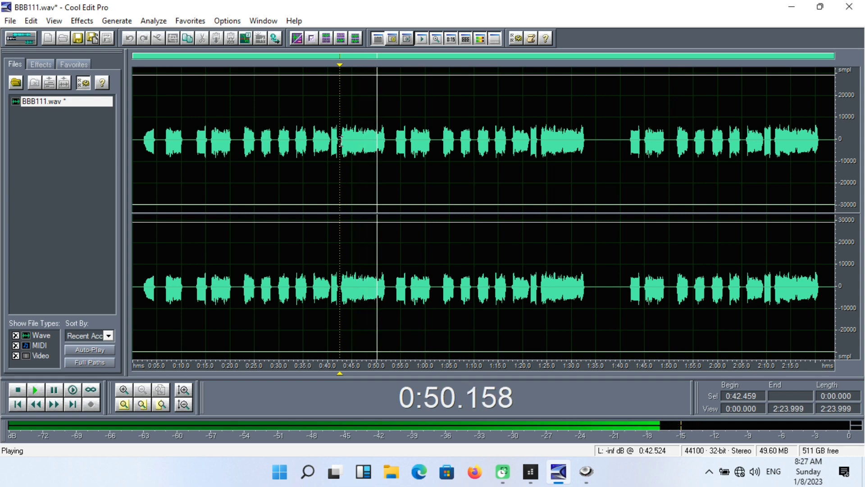
key(space)
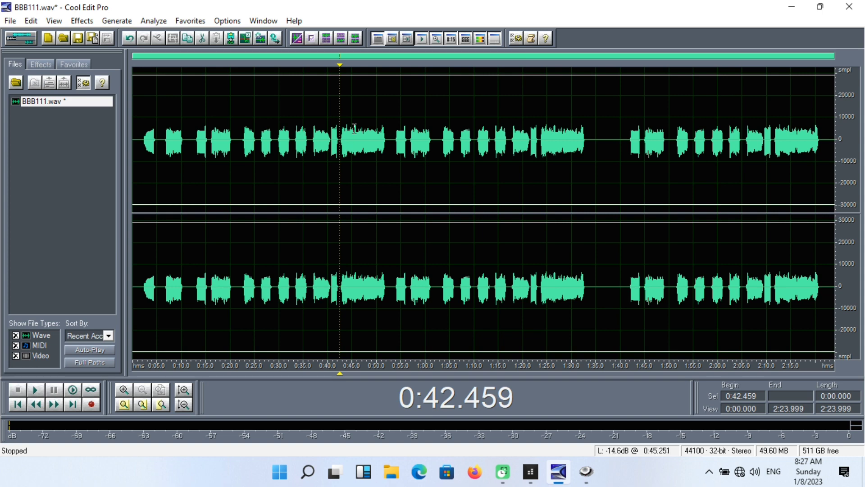
Select the entire compressed waveform and bring up the amplitude effects for it.
double_click(355, 129)
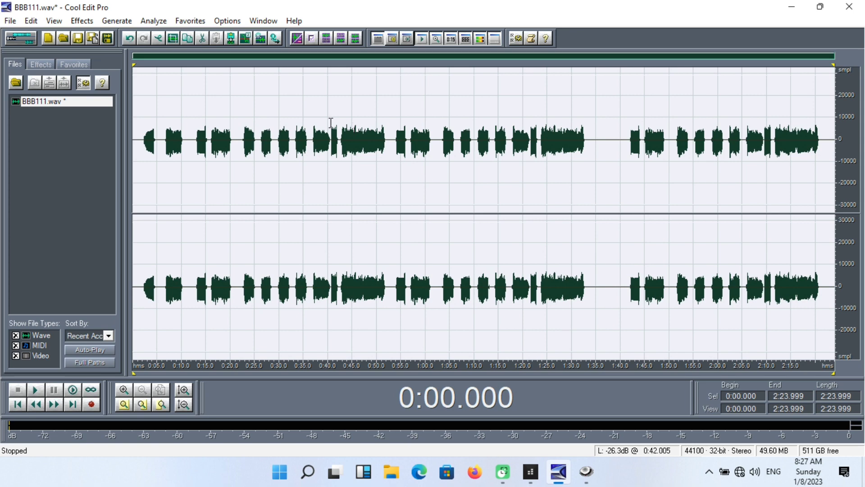
click(81, 21)
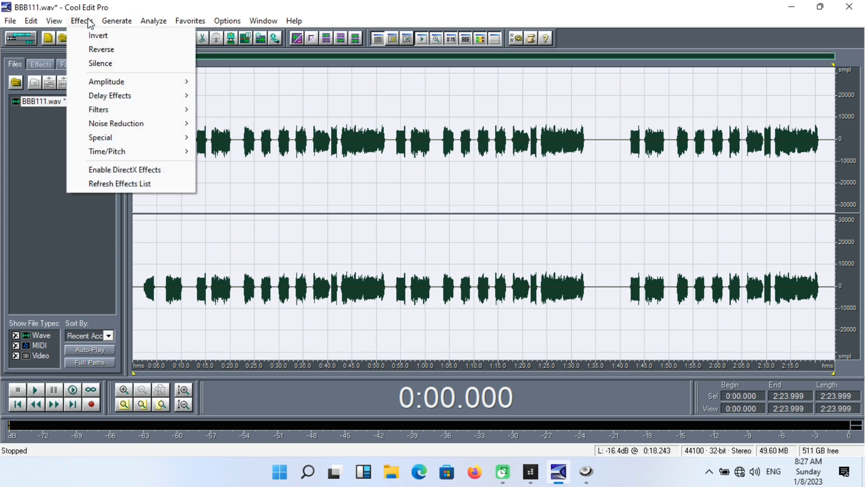
mouse_move(126, 82)
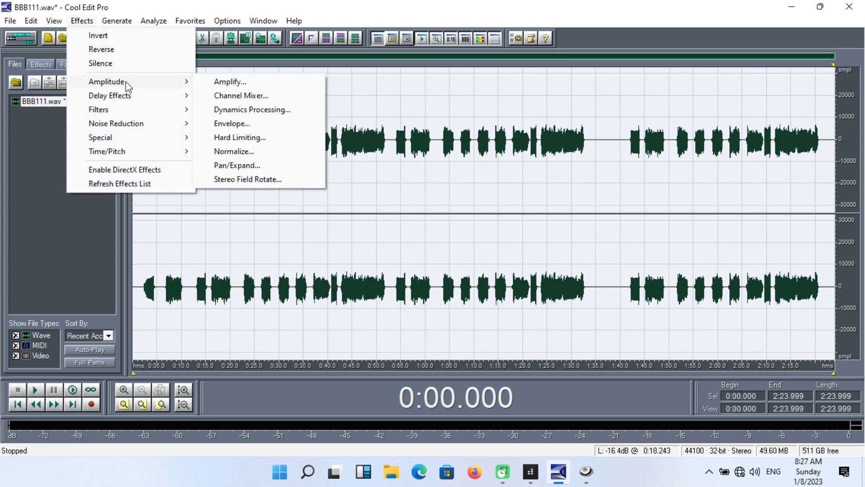
Apply Dynamics Processing to the whole file with the preset "VocalComp, 8:1, -24, FastAttack".
click(249, 110)
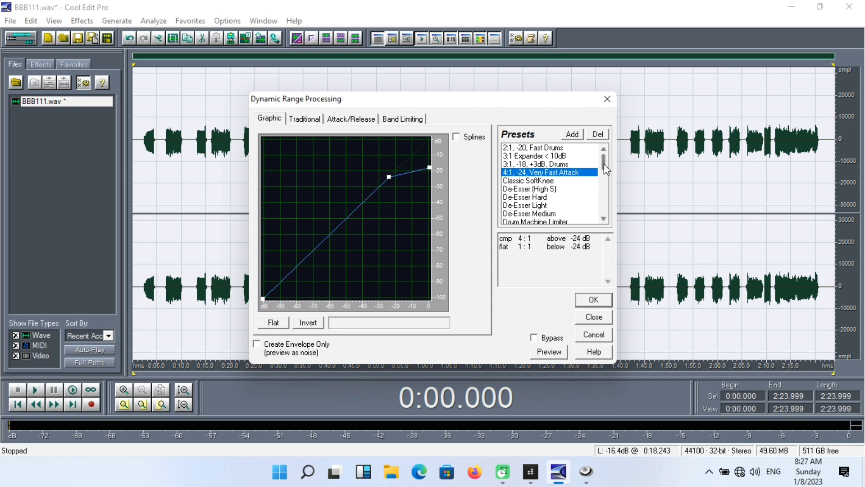
drag(603, 167, 540, 214)
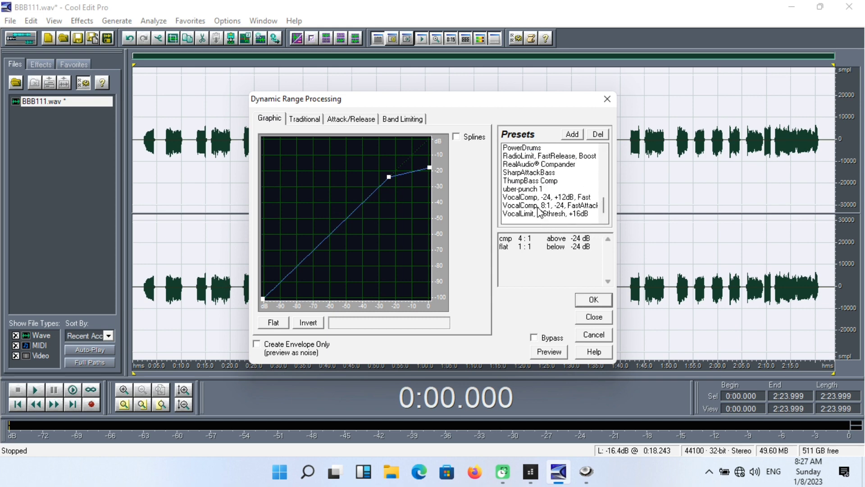
click(538, 206)
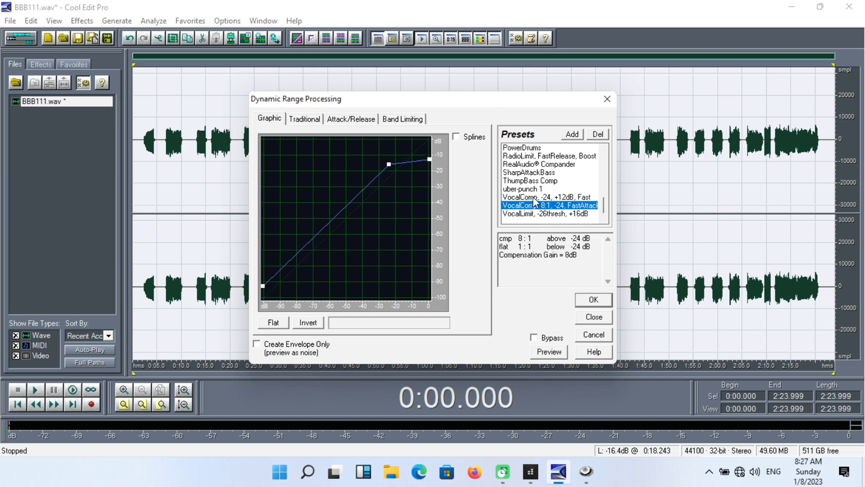
click(534, 198)
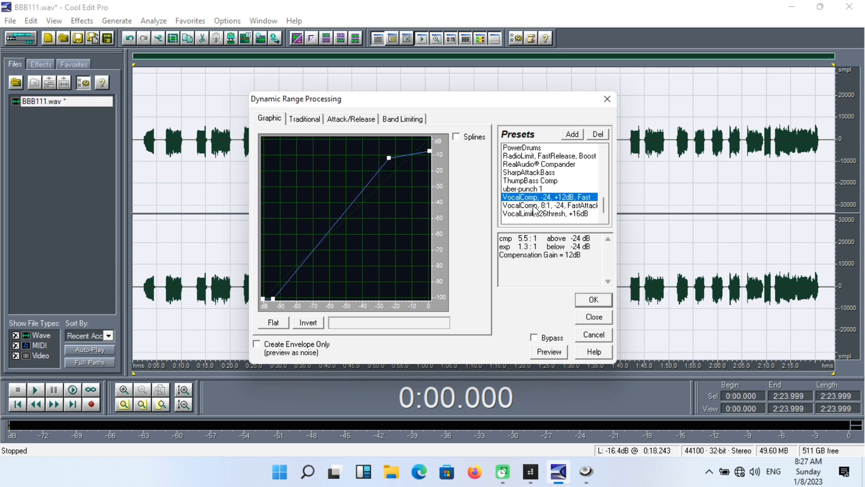
click(534, 206)
click(594, 300)
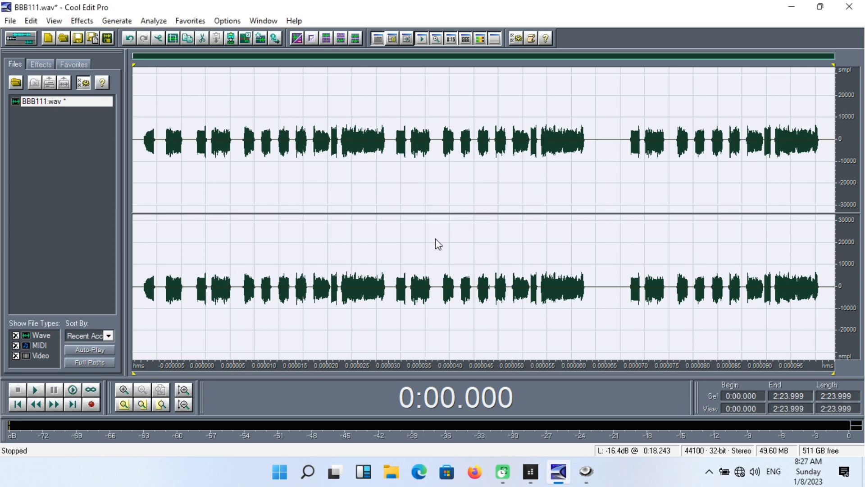
Play the compressed audio from about 0:44, stop playback, and select the entire waveform.
click(350, 145)
key(space)
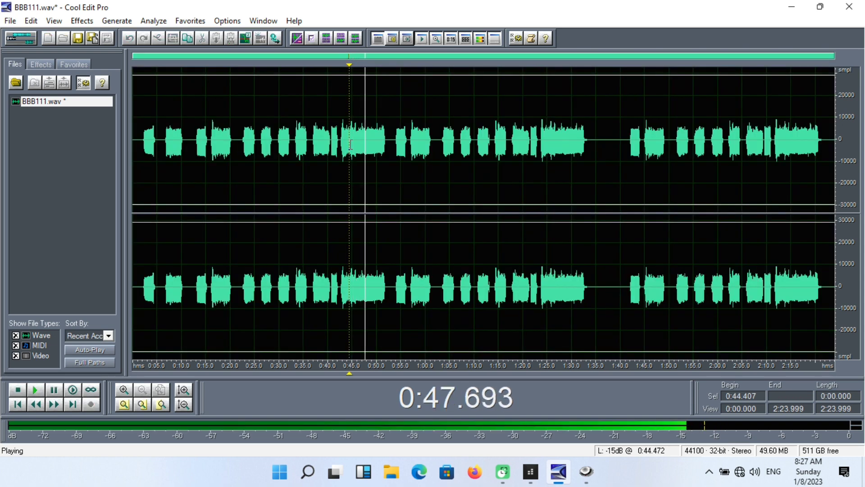
key(space)
double_click(350, 144)
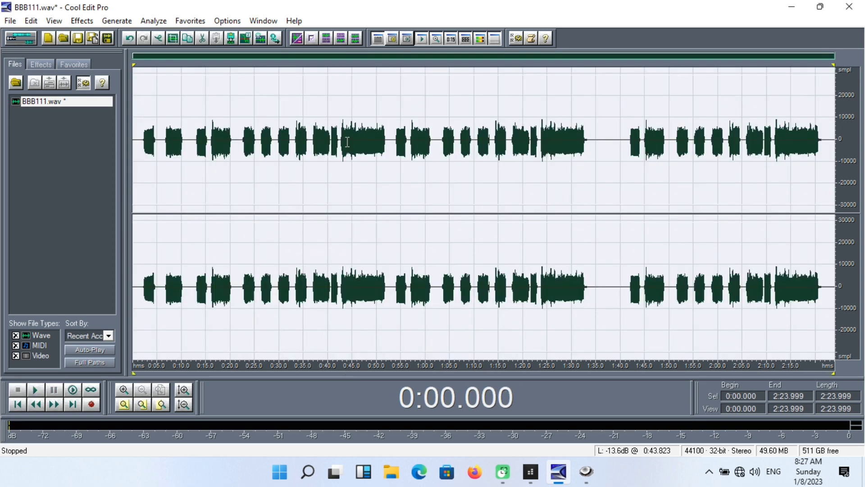
Try Dynamics Processing with the preset "limit soft -12 dB w/boost" on the whole file.
click(85, 22)
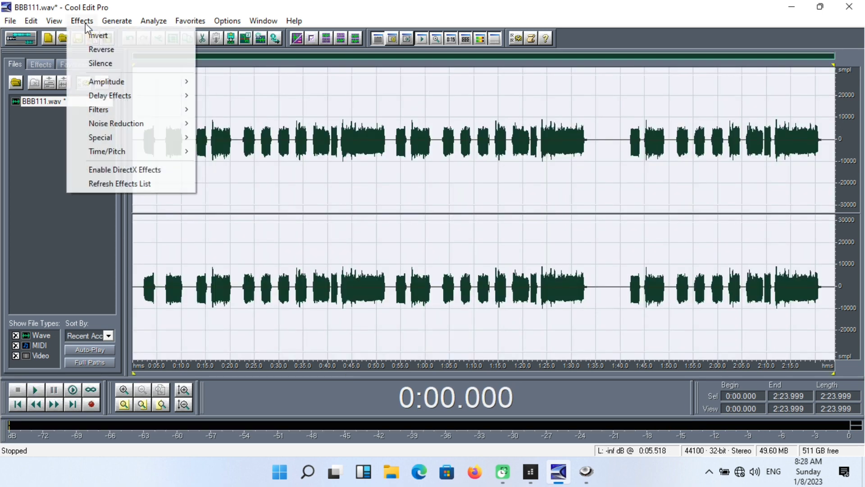
mouse_move(100, 83)
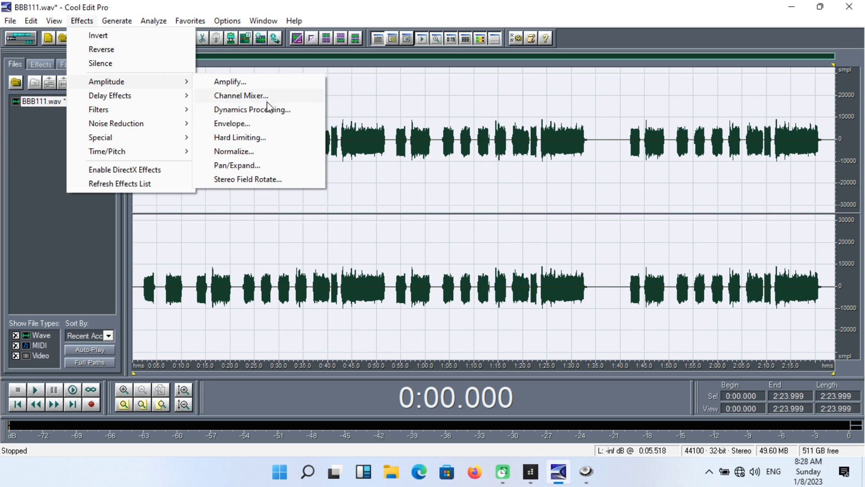
click(268, 109)
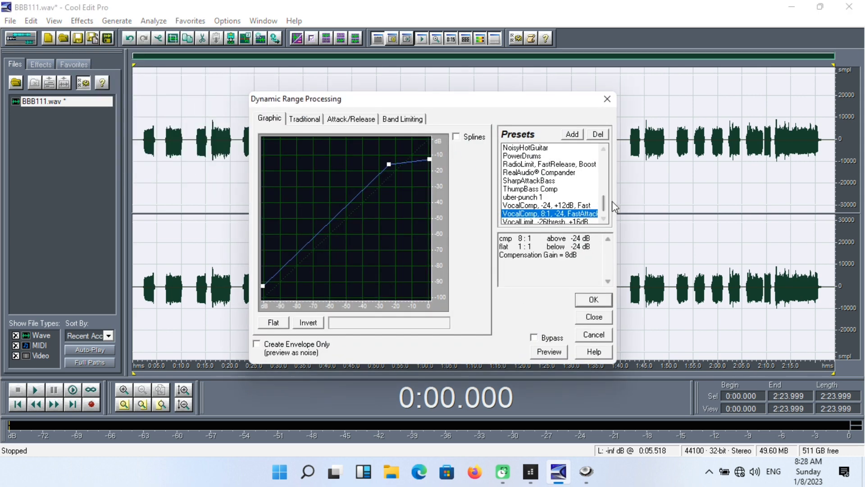
drag(604, 201, 604, 175)
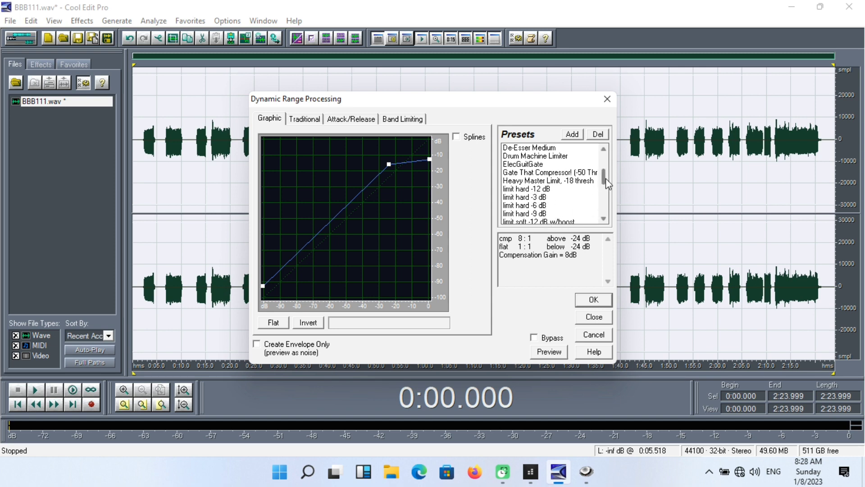
scroll(541, 212, down, 2)
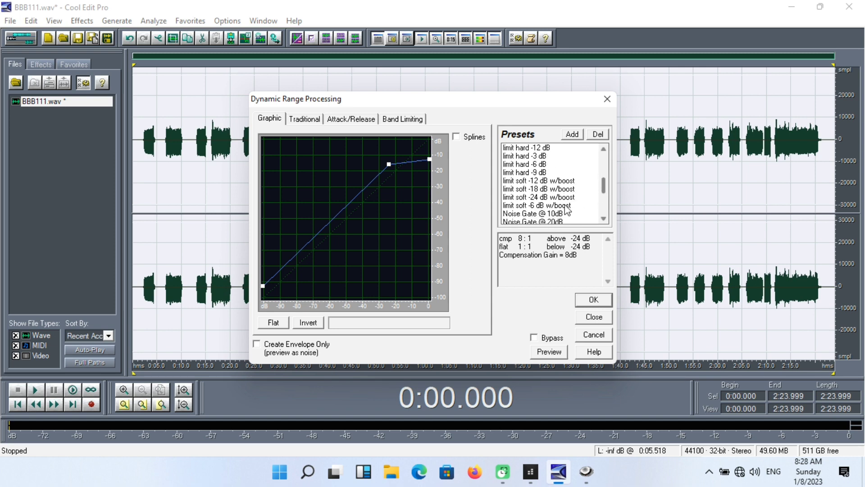
click(532, 206)
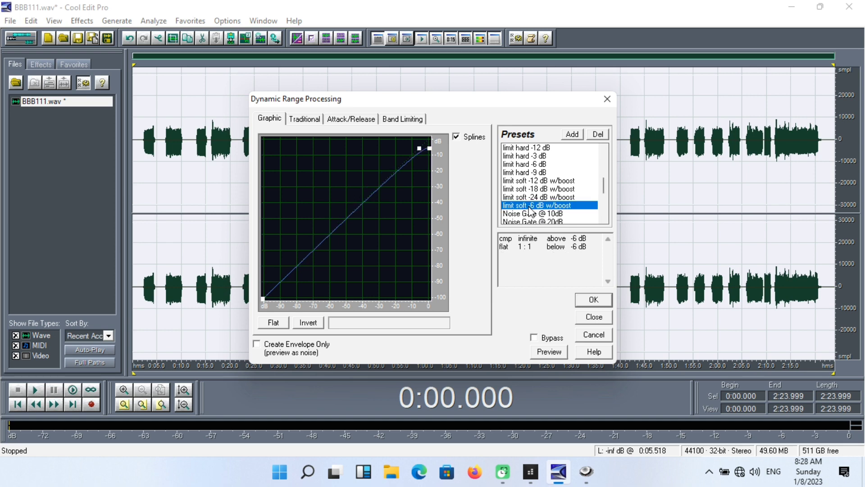
click(531, 197)
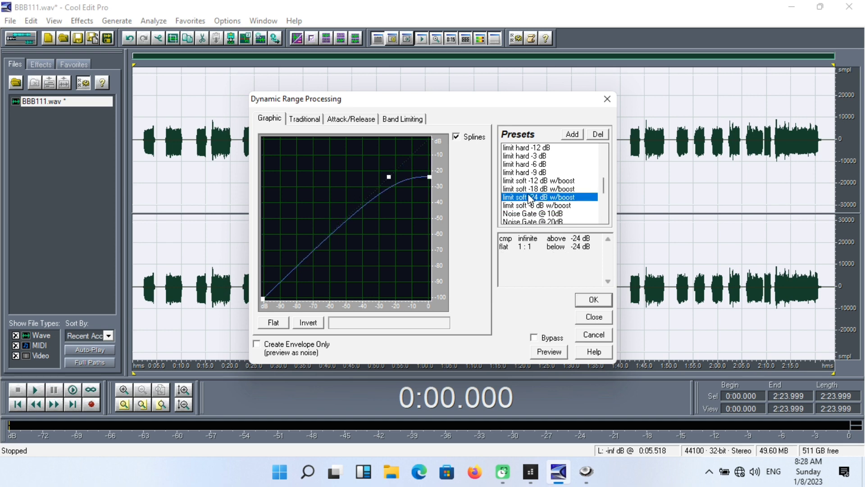
click(546, 181)
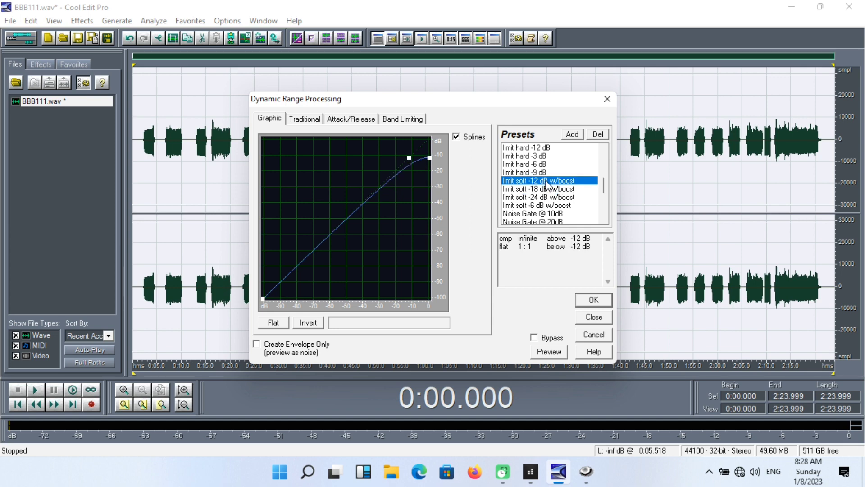
click(591, 299)
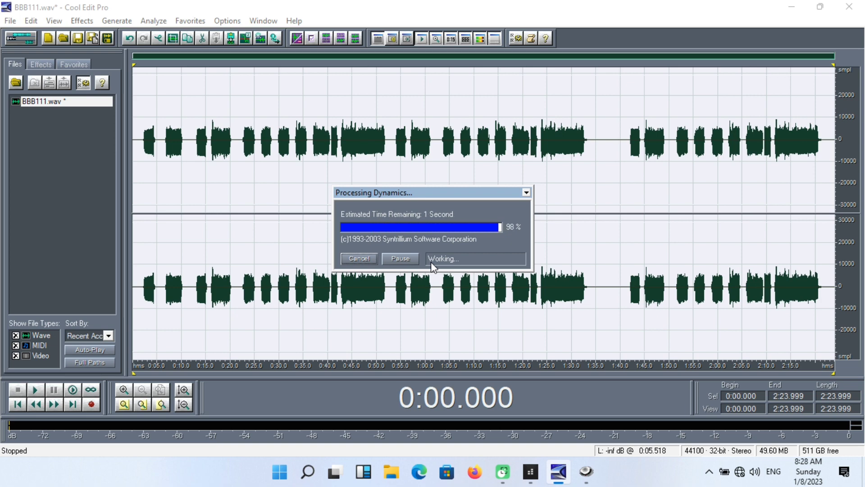
Listen to the soft-limited audio from about 0:42, and undo the -12 dB soft limiting.
click(341, 155)
key(space)
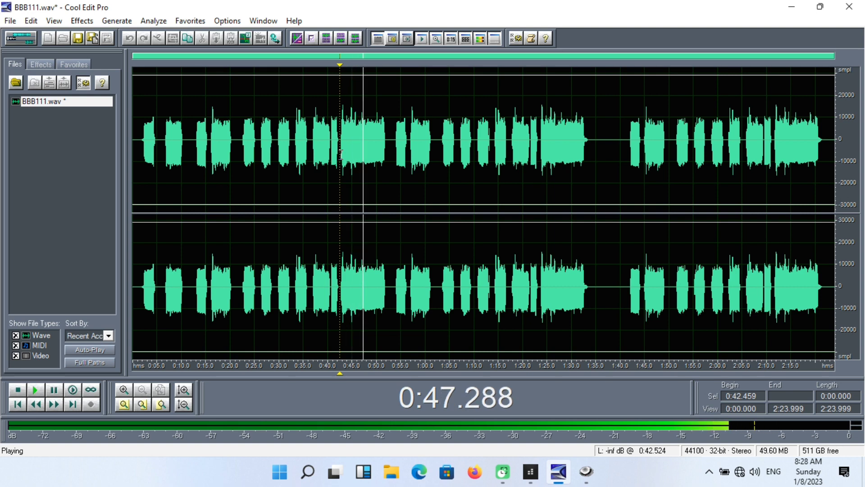
key(space)
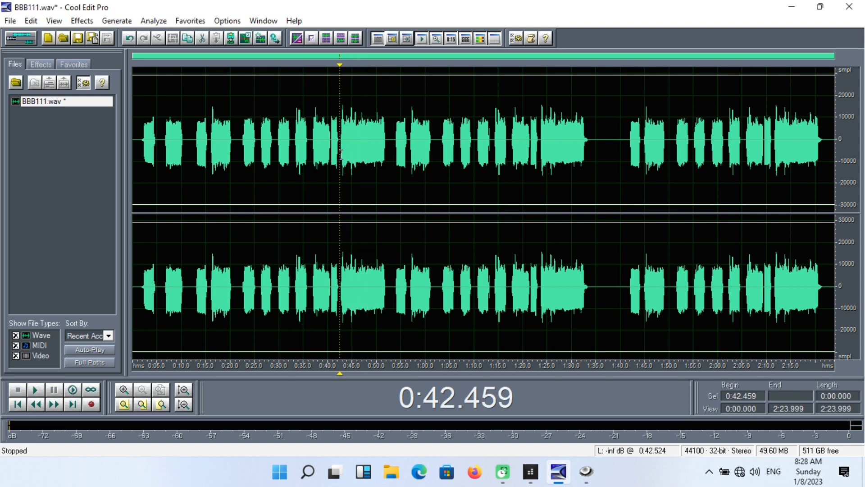
double_click(341, 155)
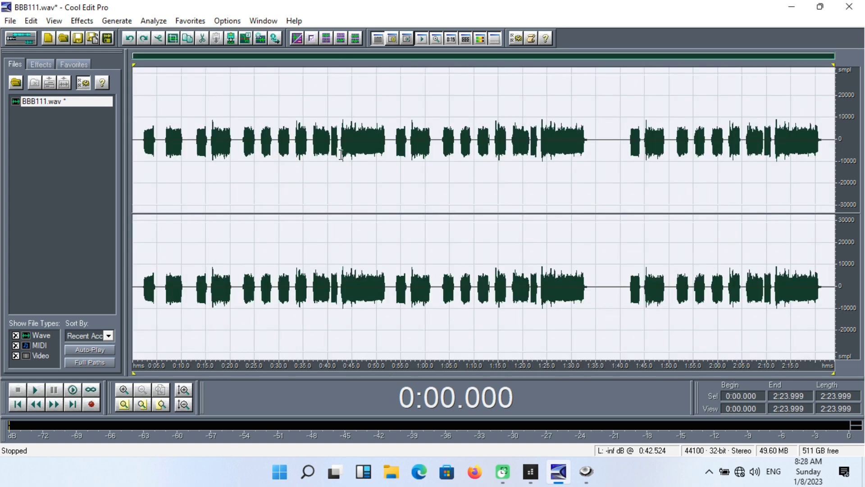
Apply Dynamics Processing to the whole file with the preset "limit soft -6 dB w/boost".
click(92, 23)
mouse_move(114, 81)
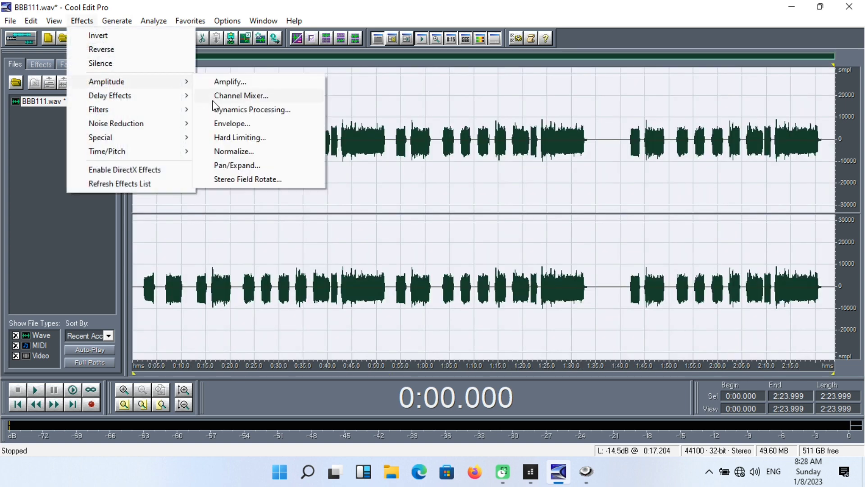
click(243, 112)
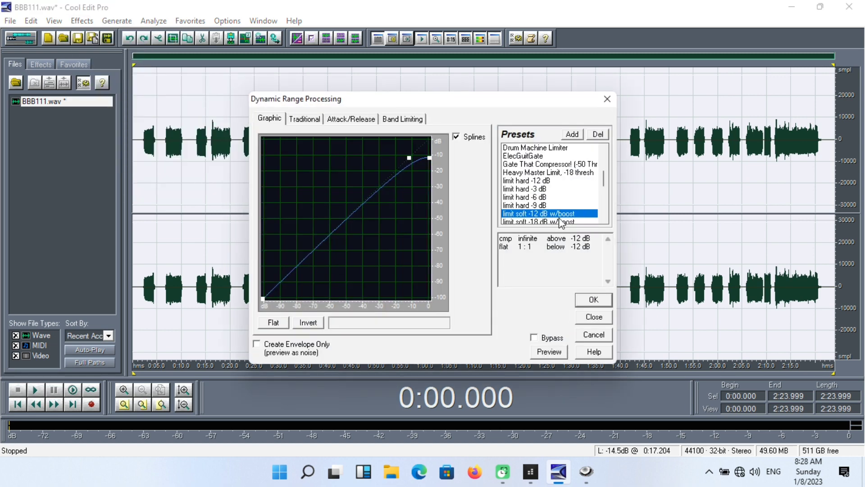
drag(604, 180, 604, 189)
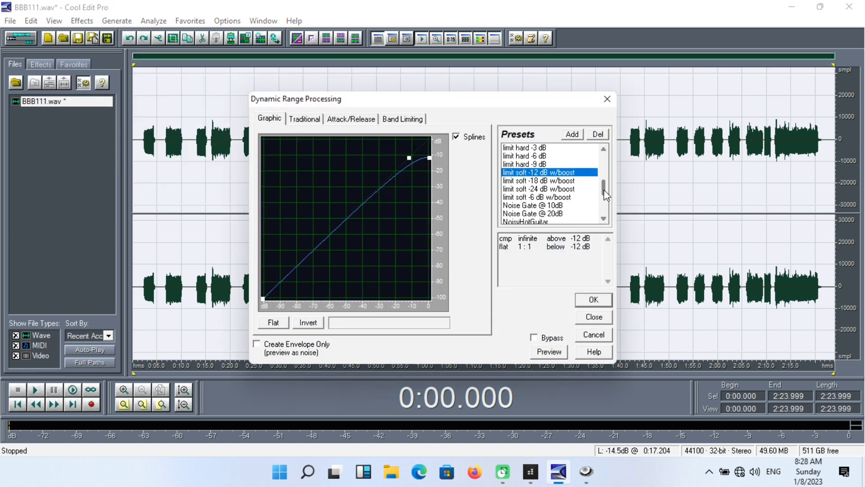
click(547, 182)
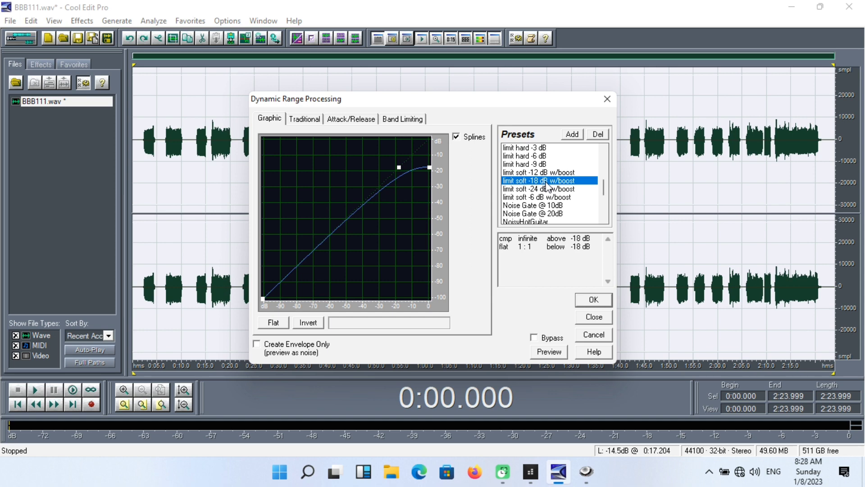
click(546, 189)
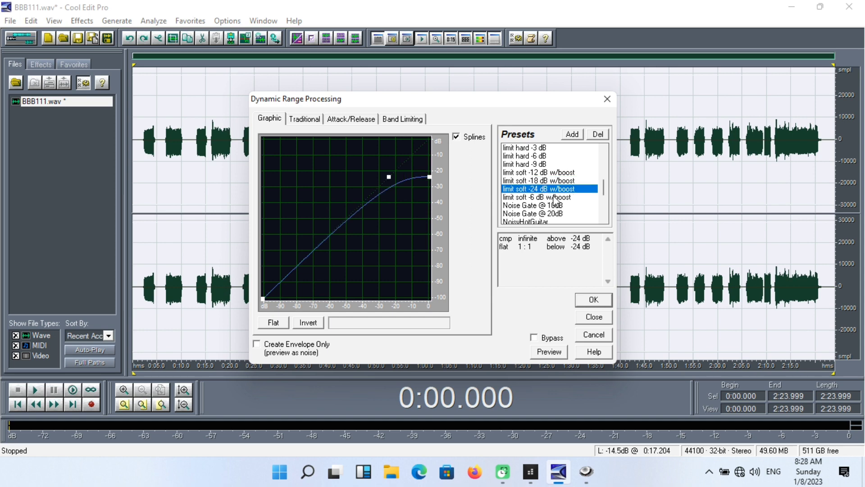
click(555, 198)
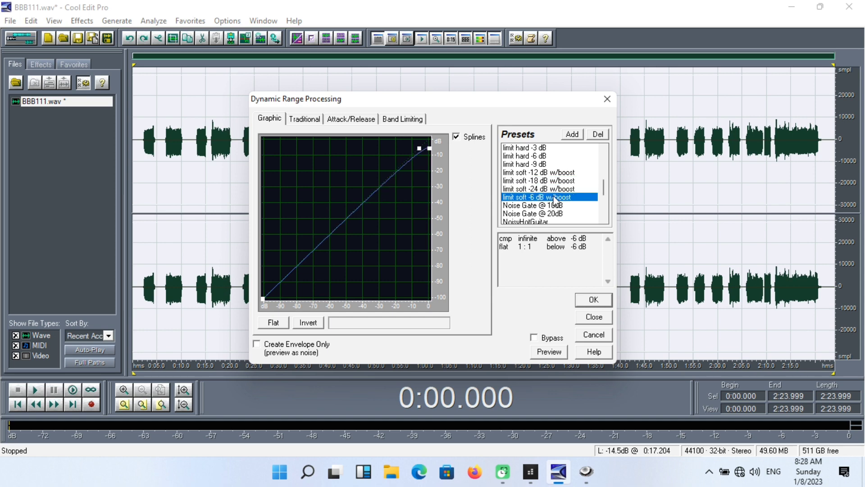
click(590, 299)
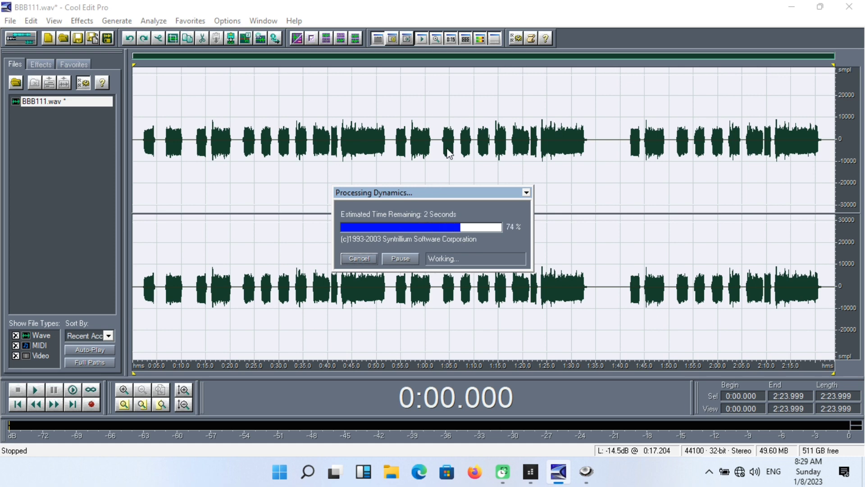
Play the soft-limited audio from about 0:44, stop playback, and select the entire waveform.
click(349, 144)
key(space)
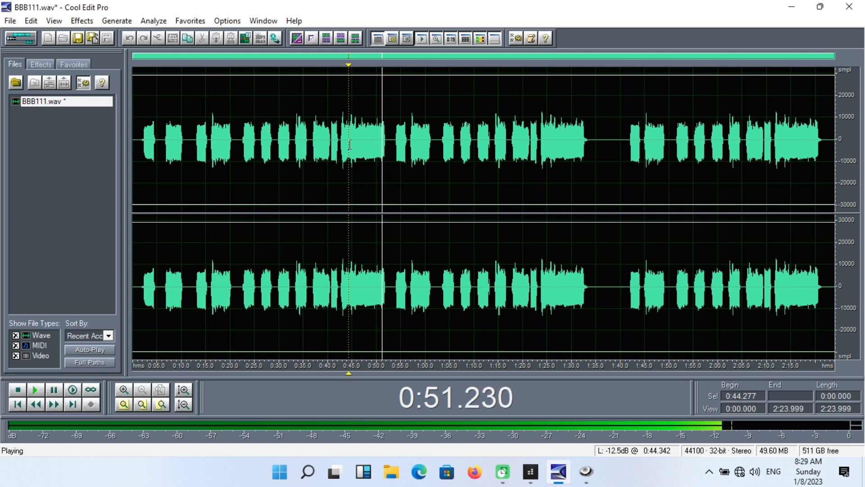
key(space)
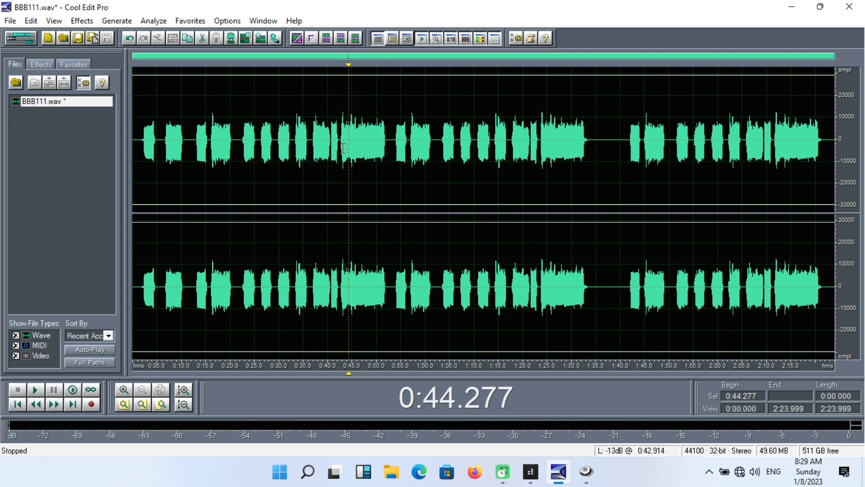
double_click(342, 148)
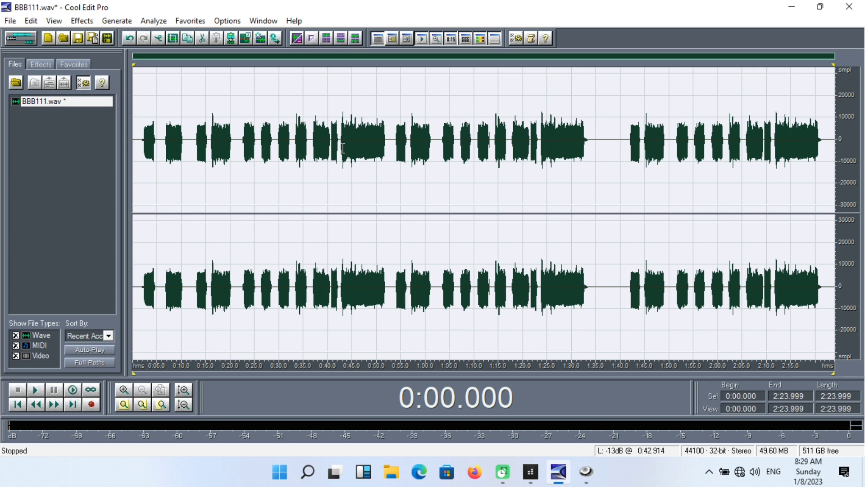
Undo the -6 dB soft limiting and listen to the audio without it from about 0:43.
key(ctrl+z)
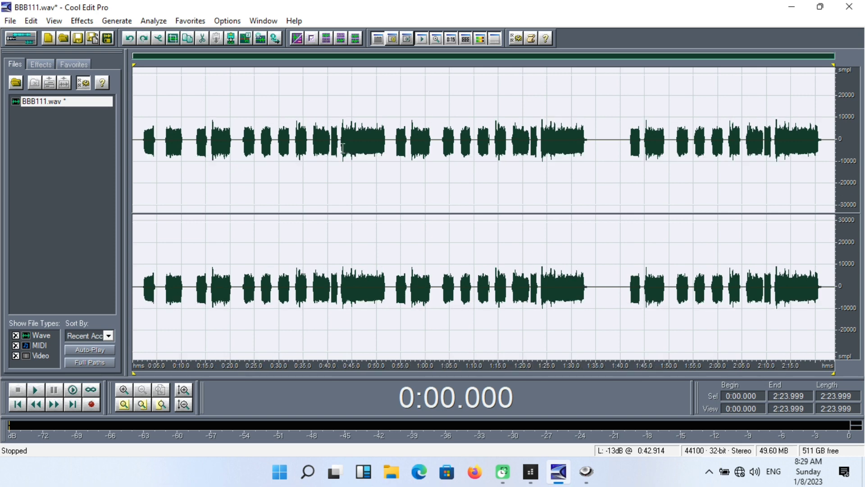
click(343, 147)
key(space)
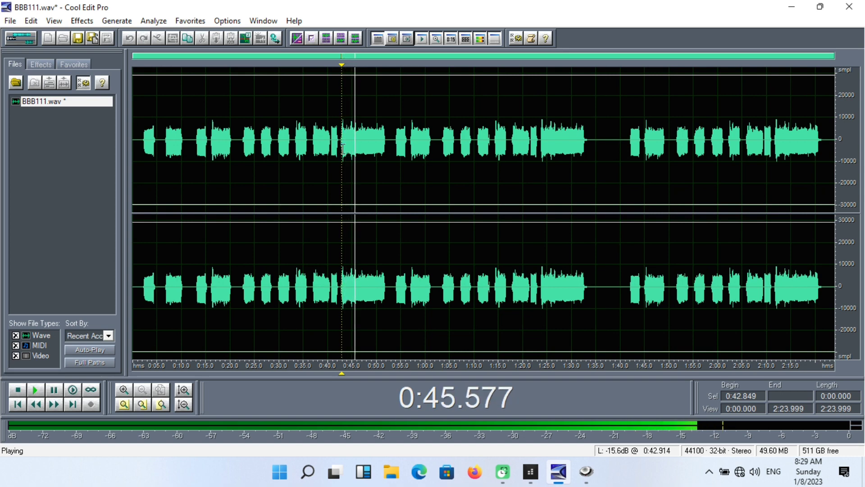
key(space)
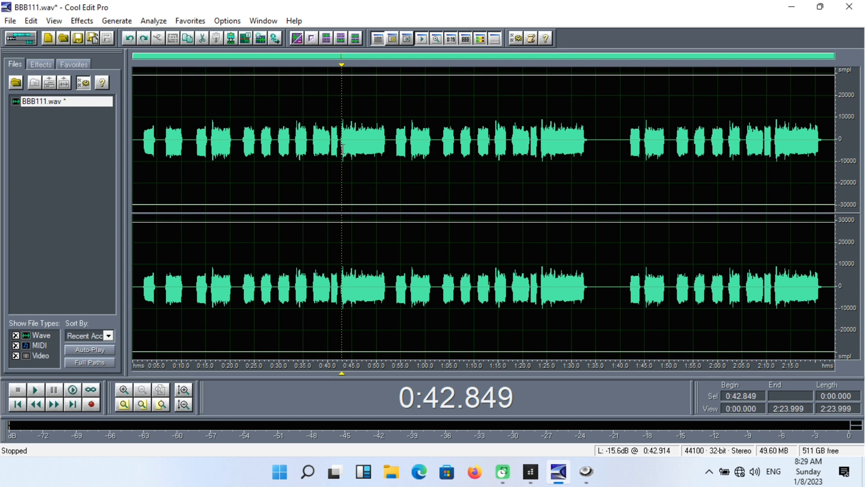
Redo the -6 dB soft limiting on the whole file and play it from about 0:42.6 for comparison.
double_click(343, 148)
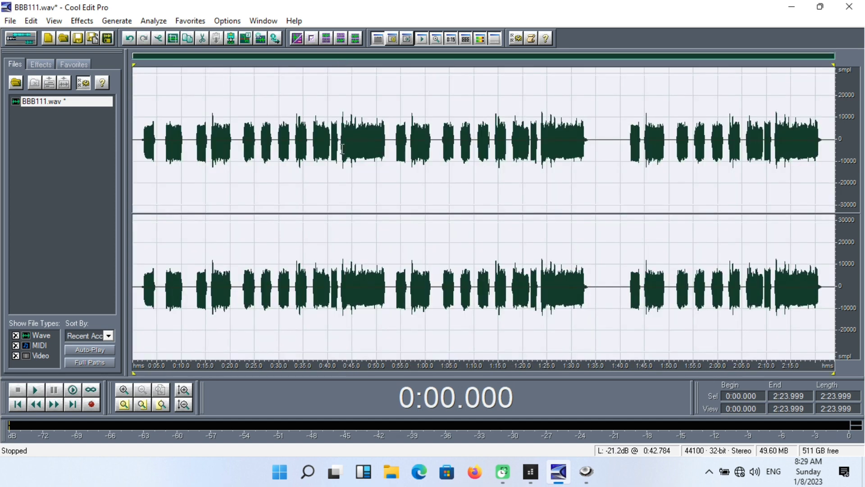
key(space)
click(341, 146)
key(space)
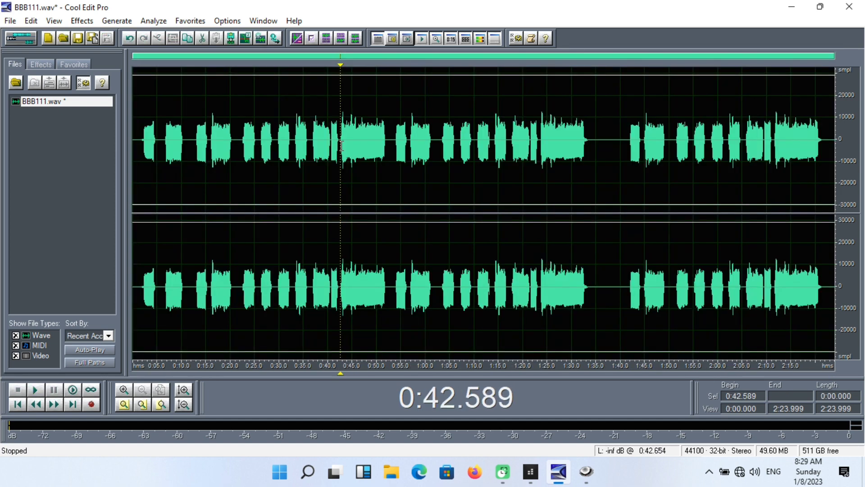
key(space)
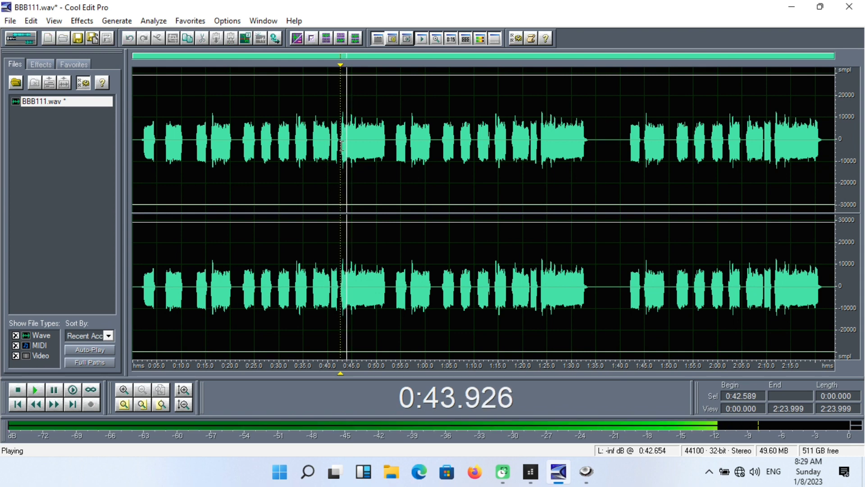
Stop playback of the soft-limited audio and select the entire waveform.
key(space)
click(343, 142)
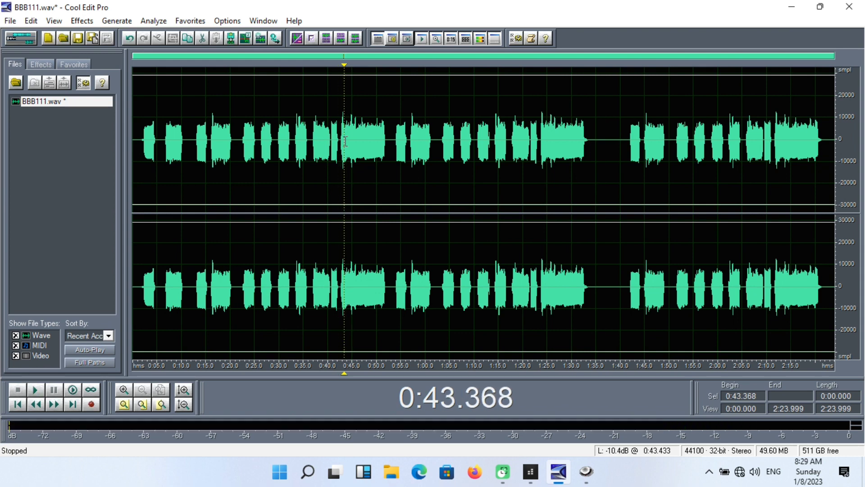
double_click(345, 141)
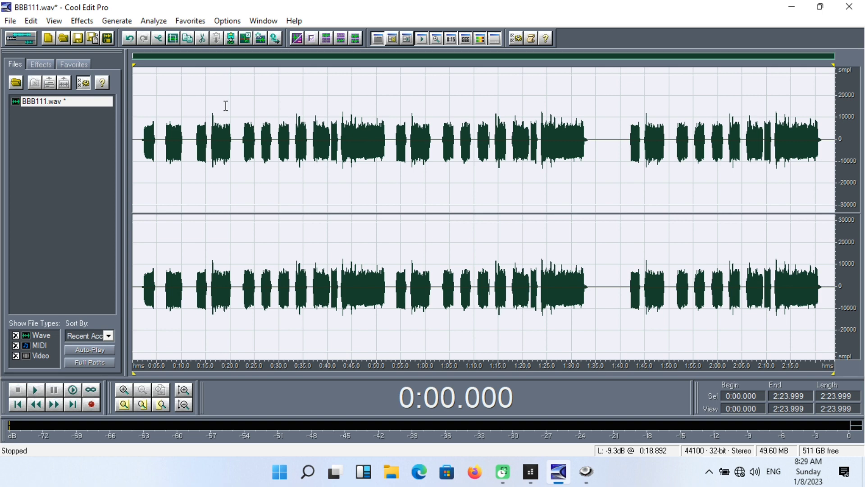
Save the processed waveform as a new Windows PCM file named BBB2222 in the BASSIROU folder.
click(9, 22)
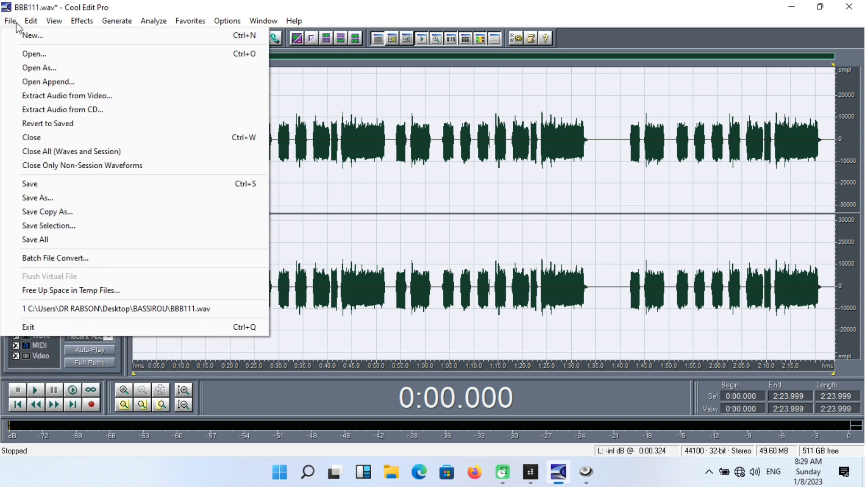
click(32, 199)
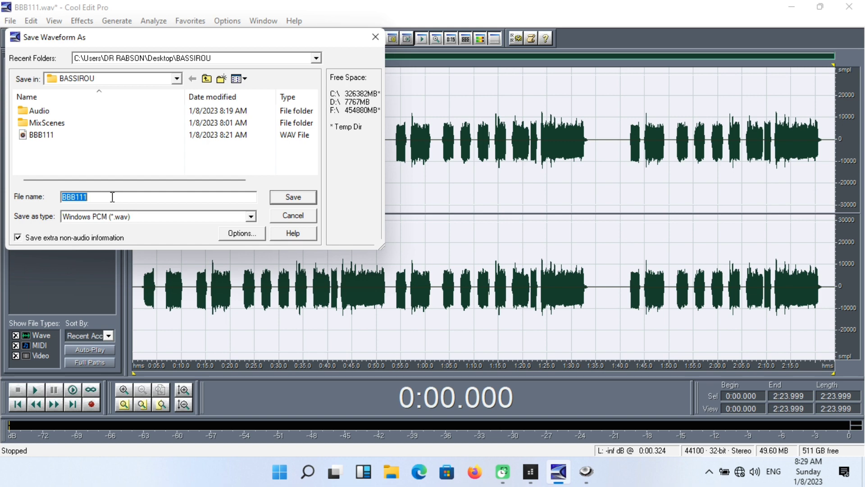
click(112, 197)
key(BackSpace)
key(BackSpace)
key(BackSpace)
text(2222)
click(292, 197)
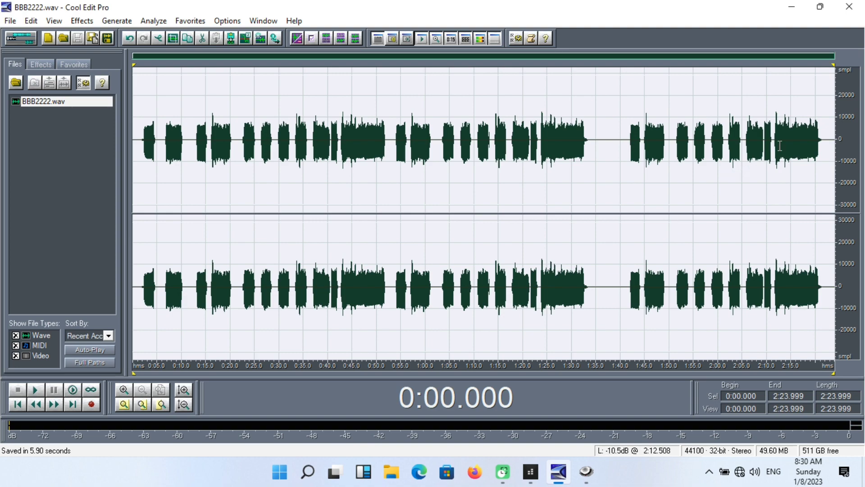
Close Cool Edit Pro and switch to the open project in SONAR Platinum.
click(855, 11)
click(526, 288)
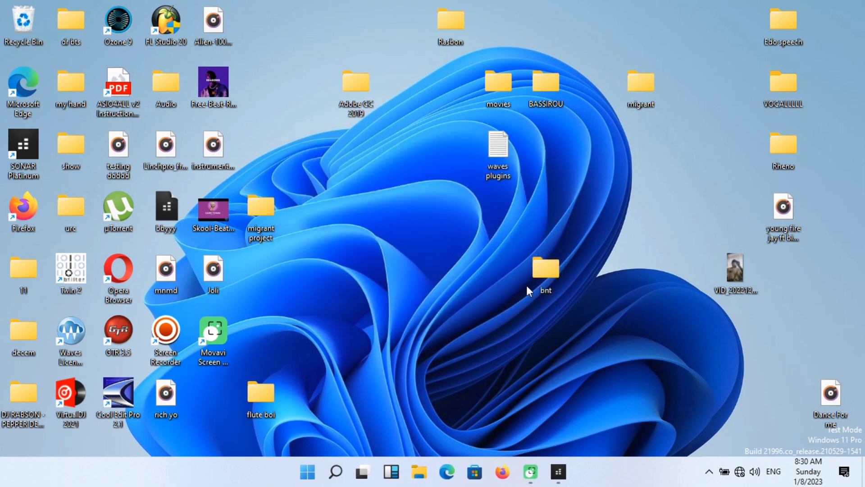
click(559, 471)
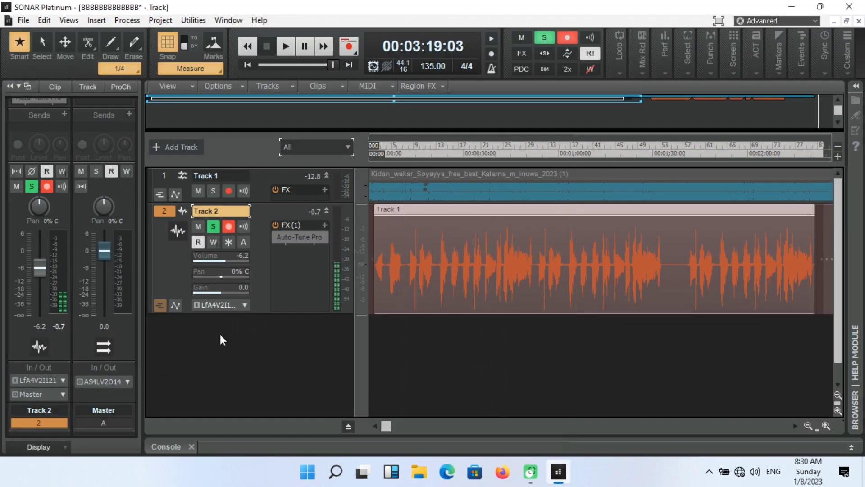
Clone the vocal Track 2 once to Track 3 with its events, properties, effects and sends, and enlarge the cloned track's height.
right_click(160, 238)
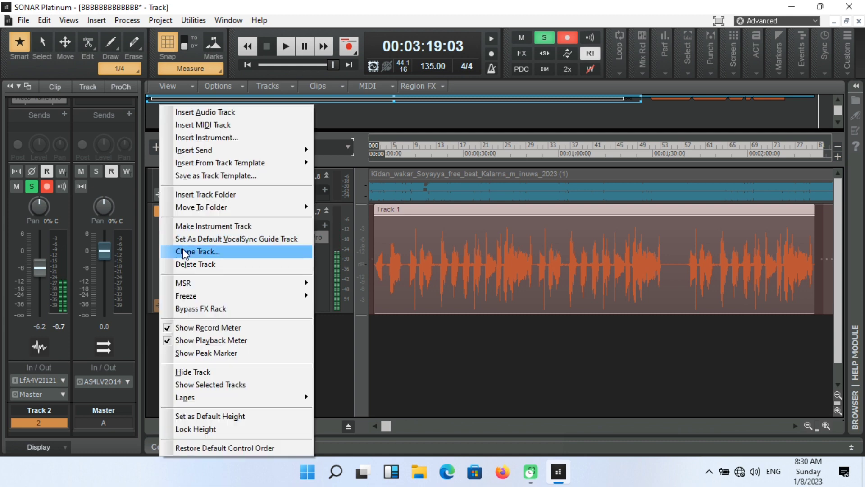
click(360, 246)
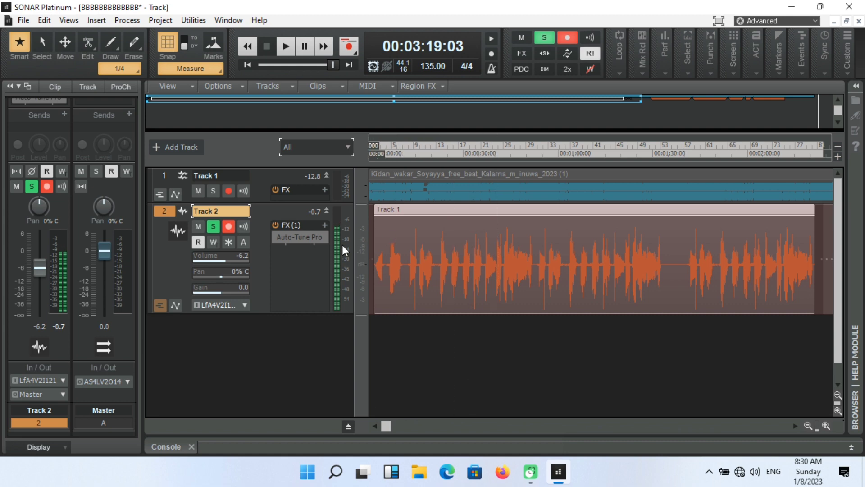
right_click(163, 250)
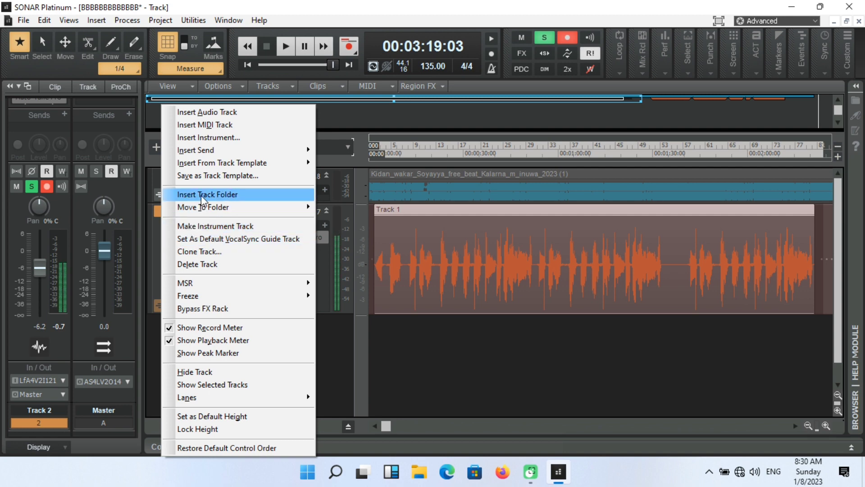
click(197, 252)
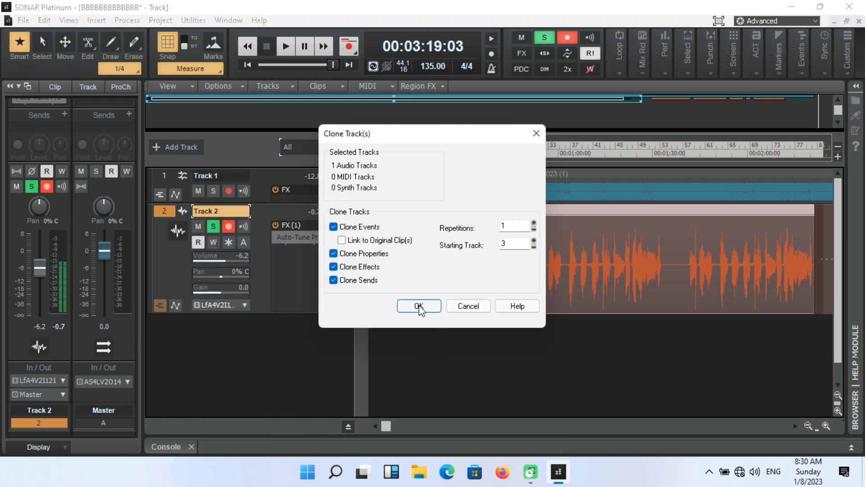
click(418, 306)
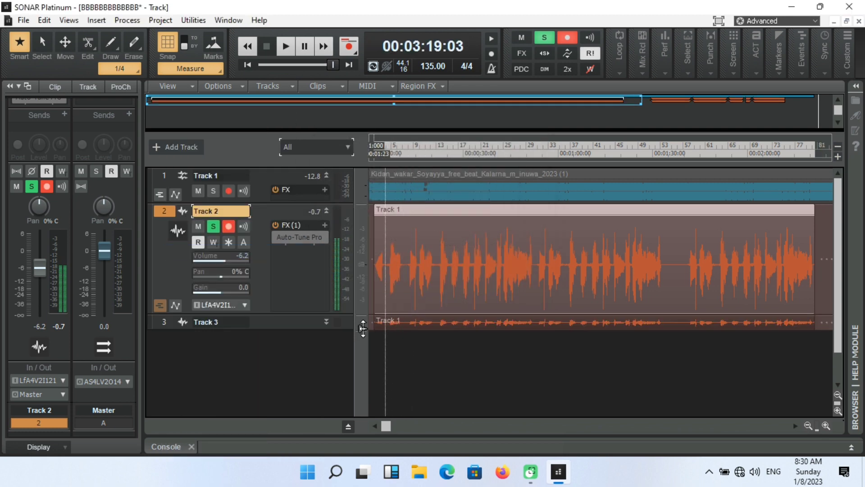
drag(339, 329, 335, 379)
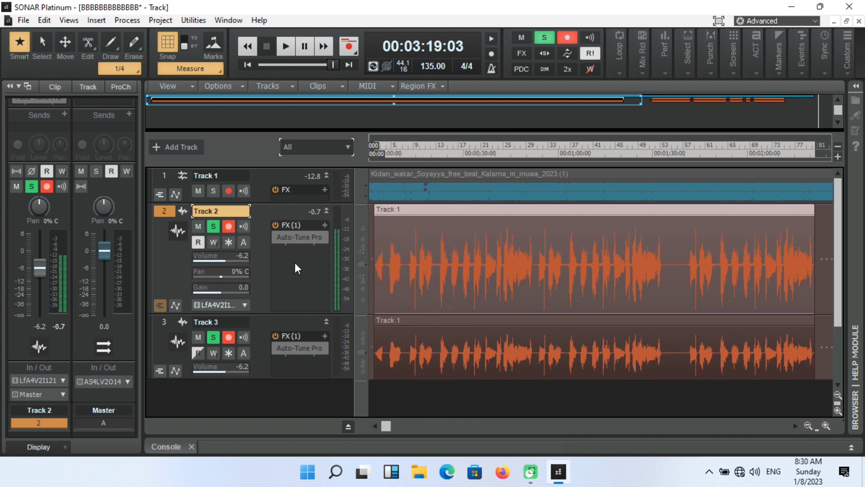
Turn off solo on Tracks 2 and 3, mute Track 2, and reduce the height of Track 2.
click(216, 228)
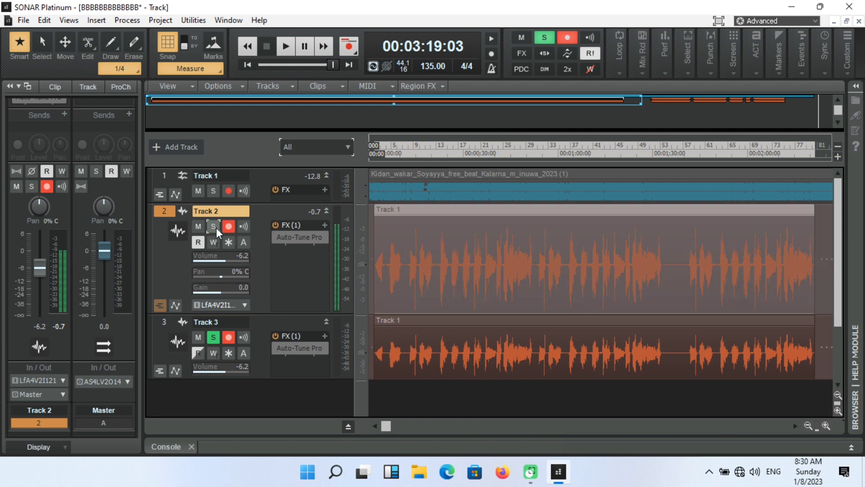
click(215, 338)
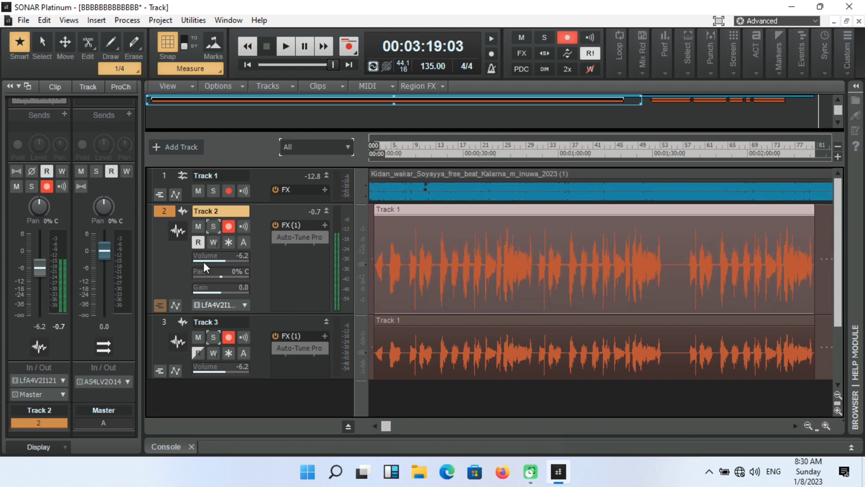
click(197, 226)
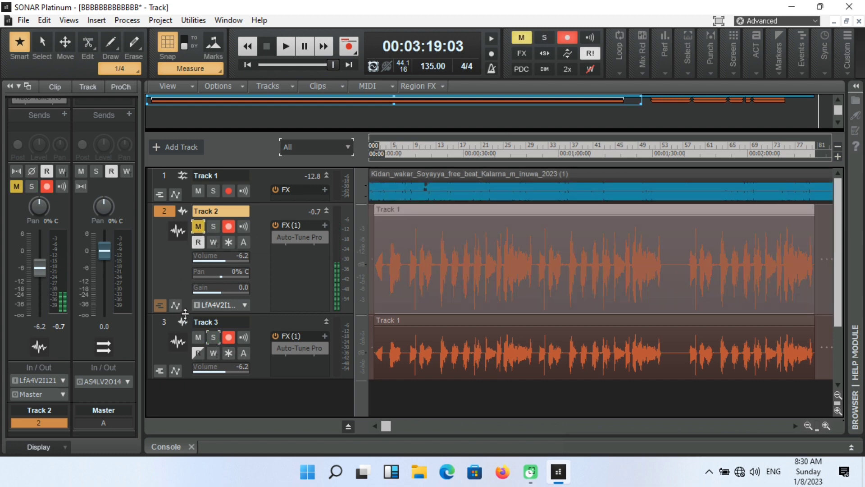
drag(185, 314, 185, 259)
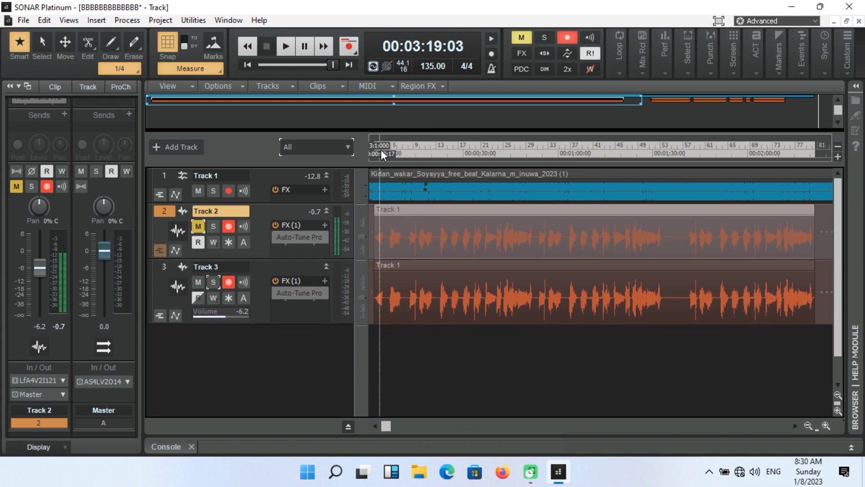
Play the project from the start, enable Auto-Tune Pro on Track 3, and lower the Master volume to -3.8.
drag(377, 149, 371, 149)
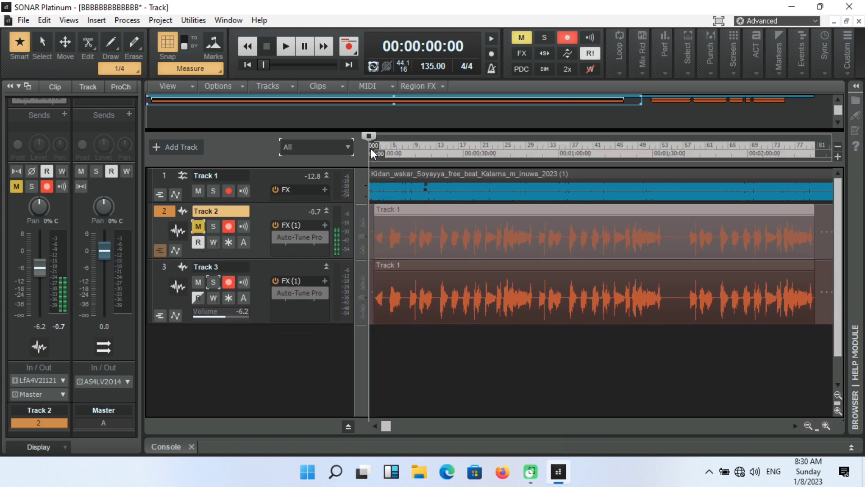
key(space)
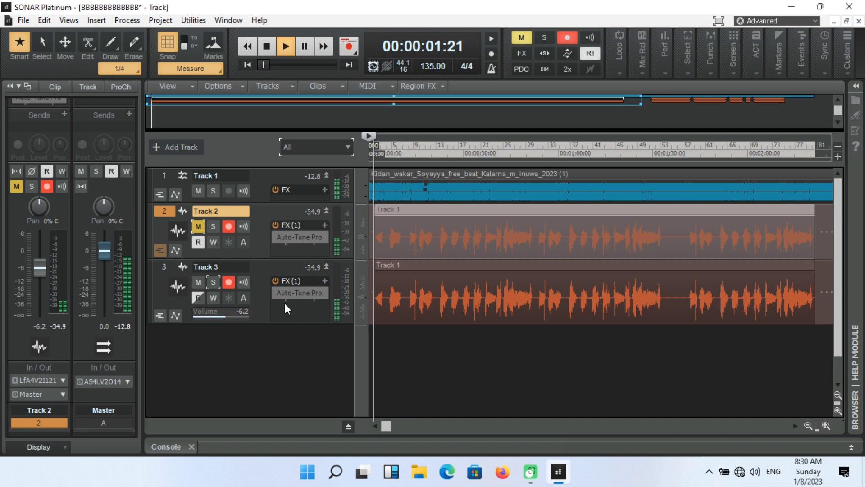
click(276, 295)
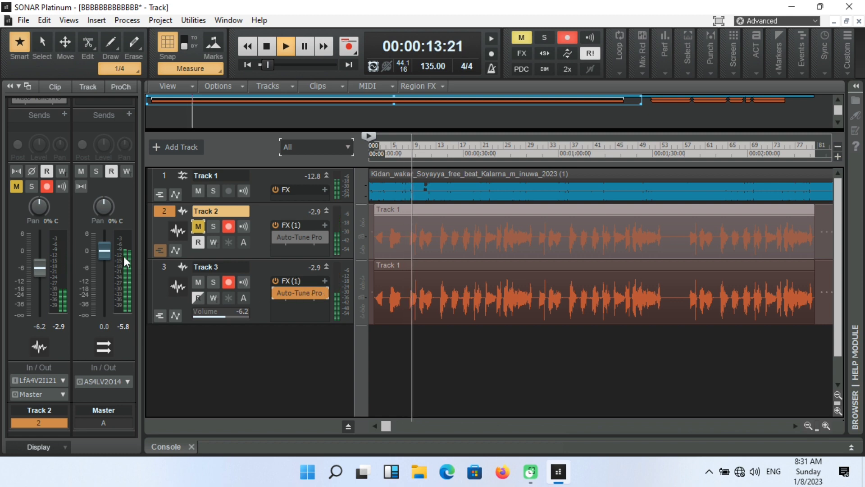
drag(102, 255, 104, 261)
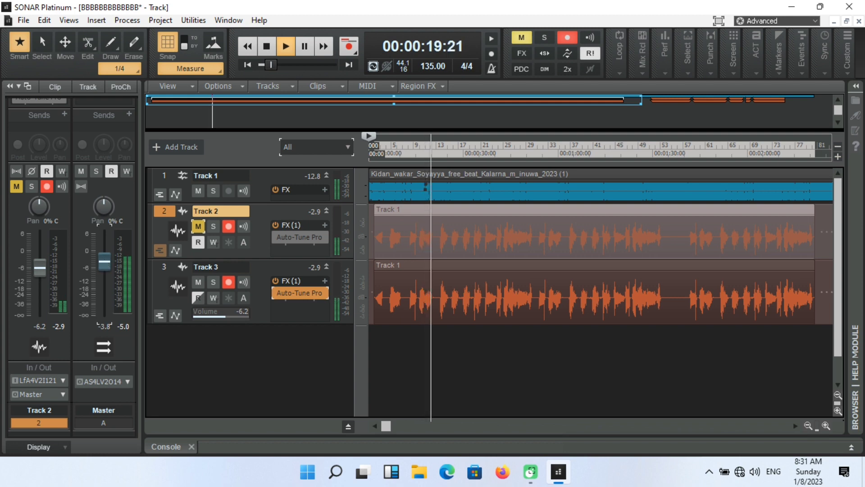
Try deleting the muted Track 2, enlarge the remaining vocal track, stop playback, and undo the deletion.
right_click(170, 219)
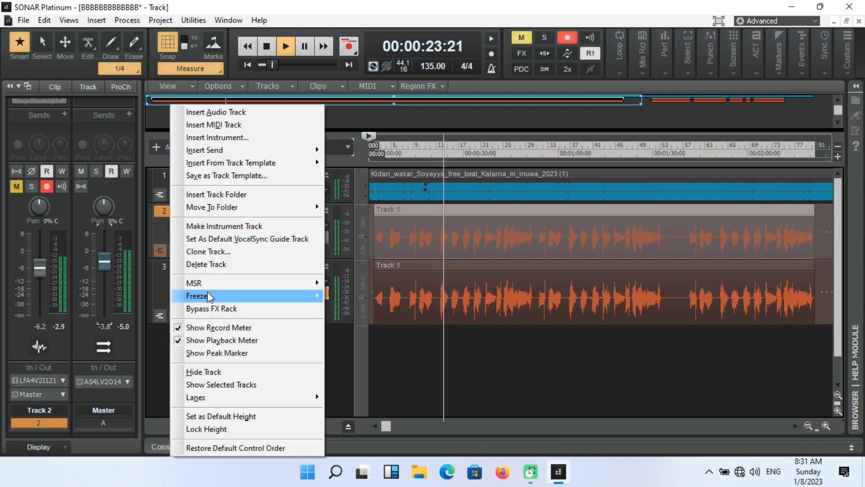
mouse_move(205, 300)
click(199, 264)
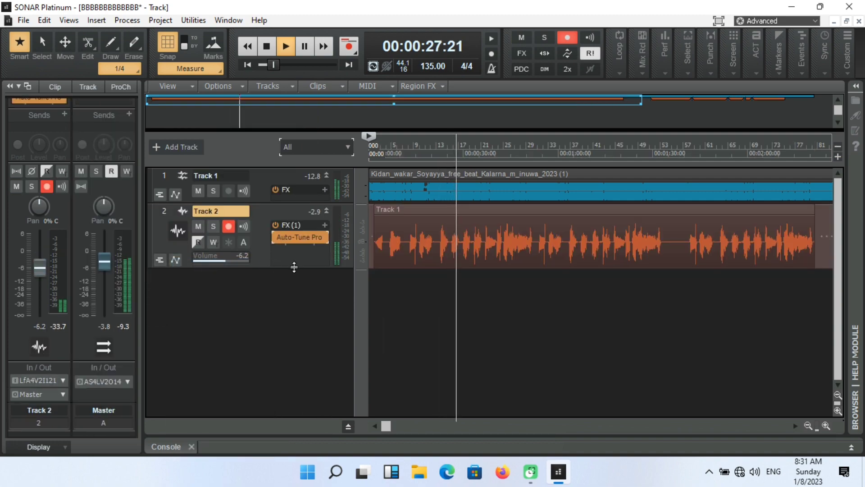
drag(294, 268, 295, 305)
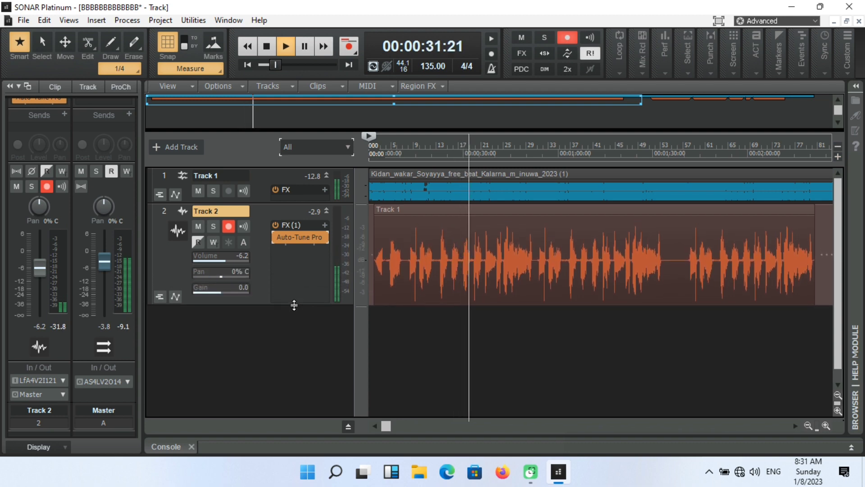
click(826, 425)
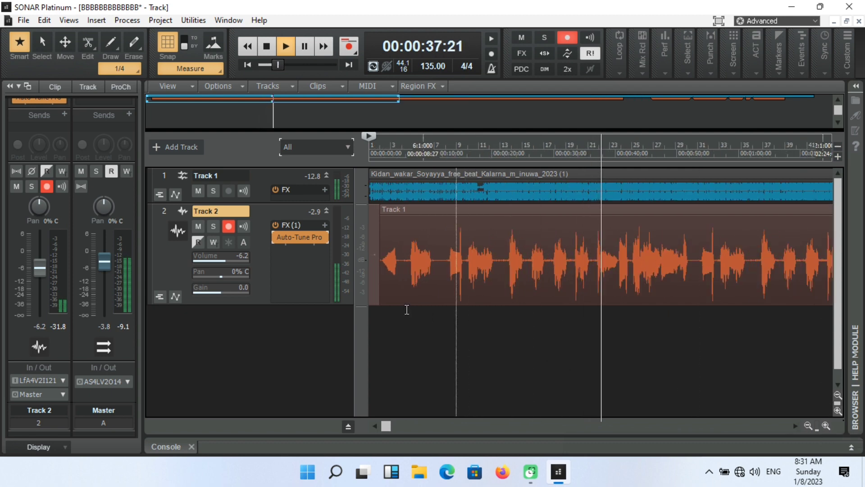
key(space)
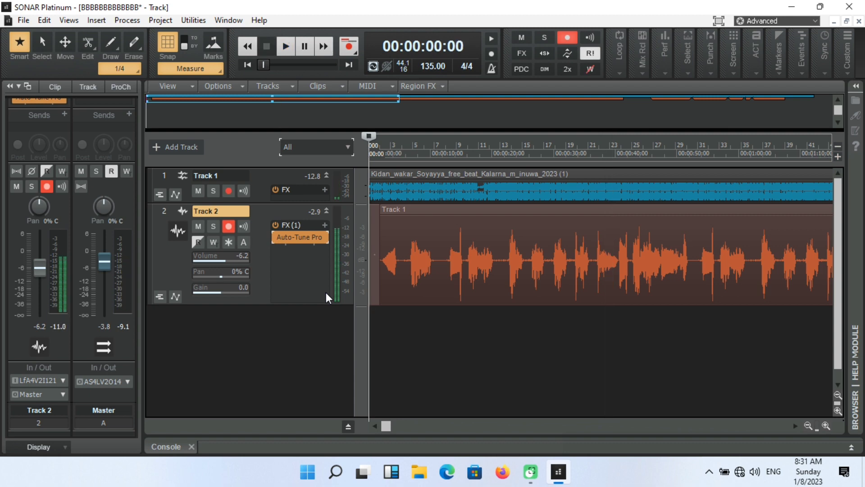
key(ctrl+d)
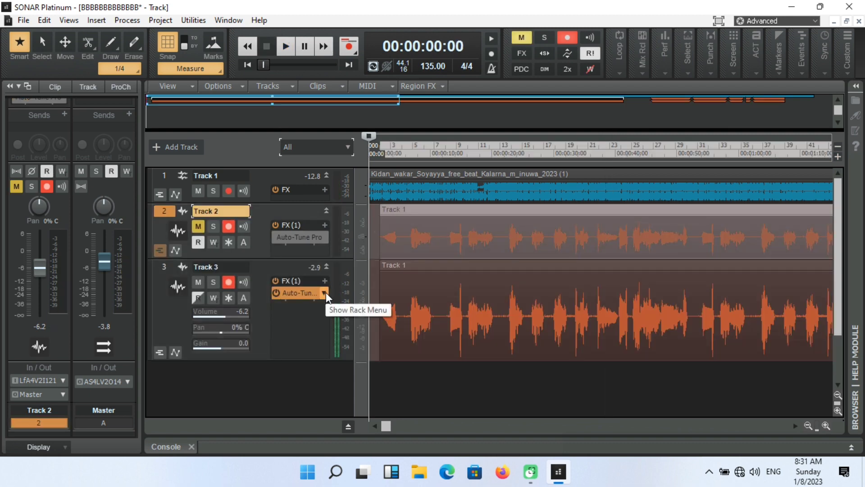
Play the mix from the start, replay it from 00:00:24:27, and stop at that point.
key(space)
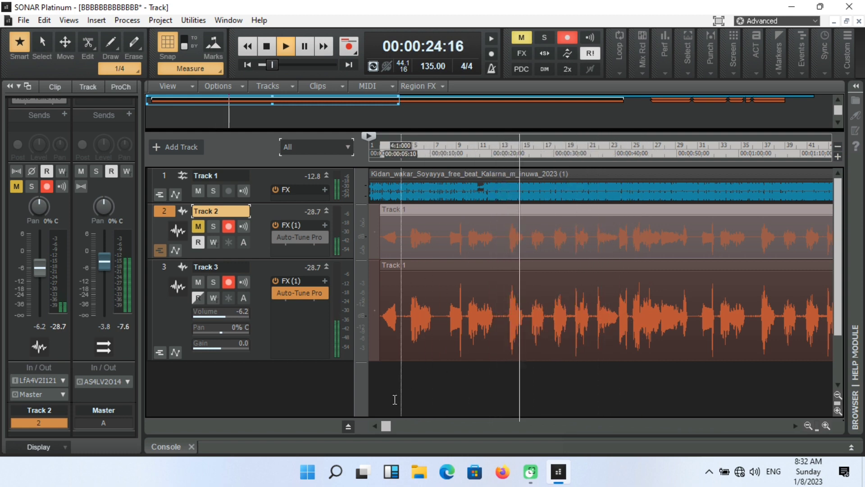
drag(388, 426, 398, 426)
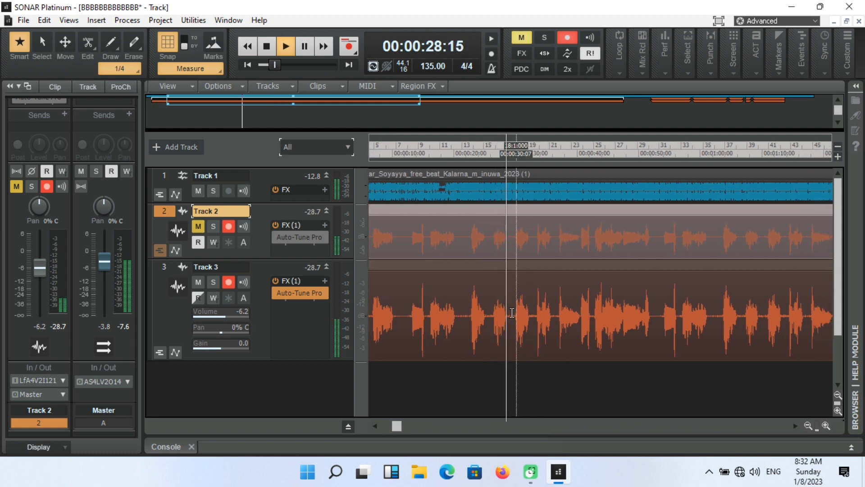
click(479, 150)
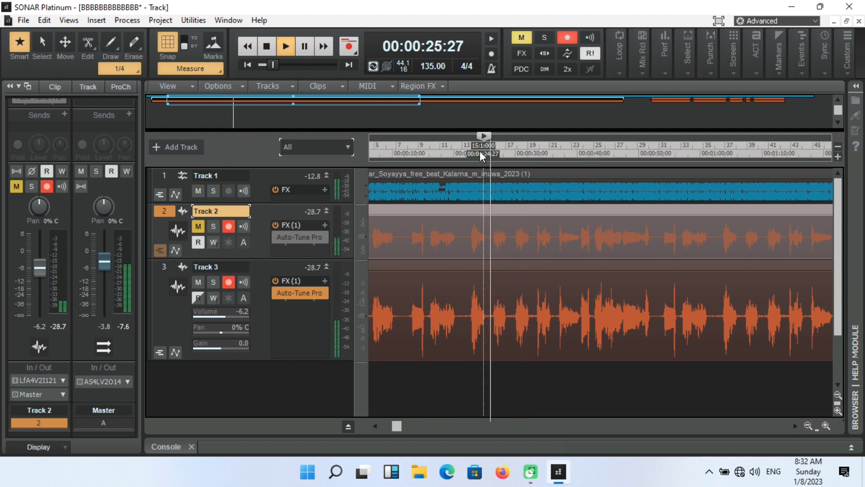
key(space)
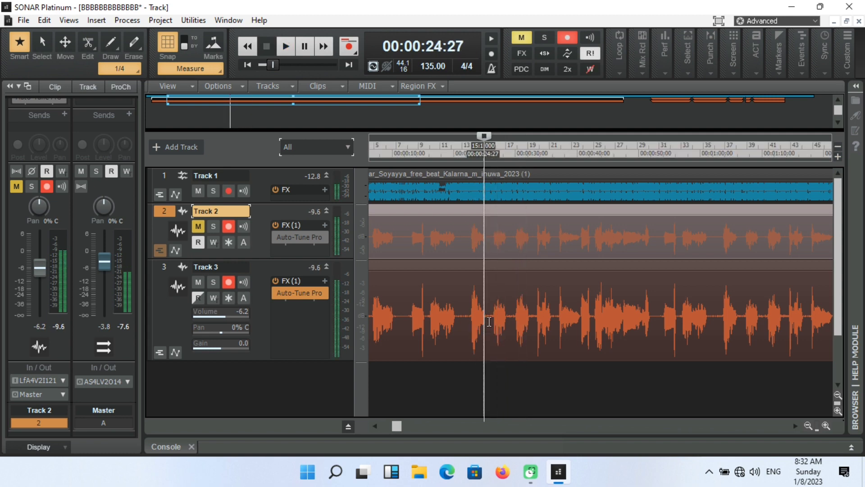
Turn snapping off and use the Split tool to isolate a short section of the Track 3 clip starting at about 00:00:26:07.
click(86, 45)
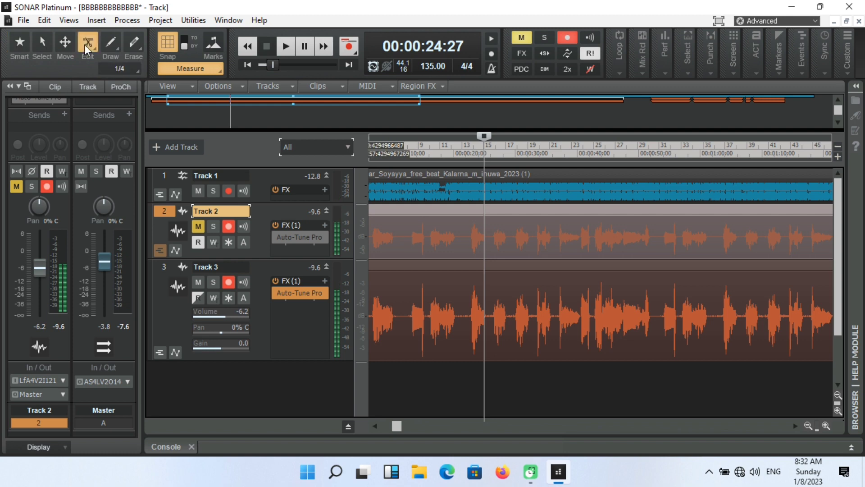
right_click(85, 44)
click(107, 103)
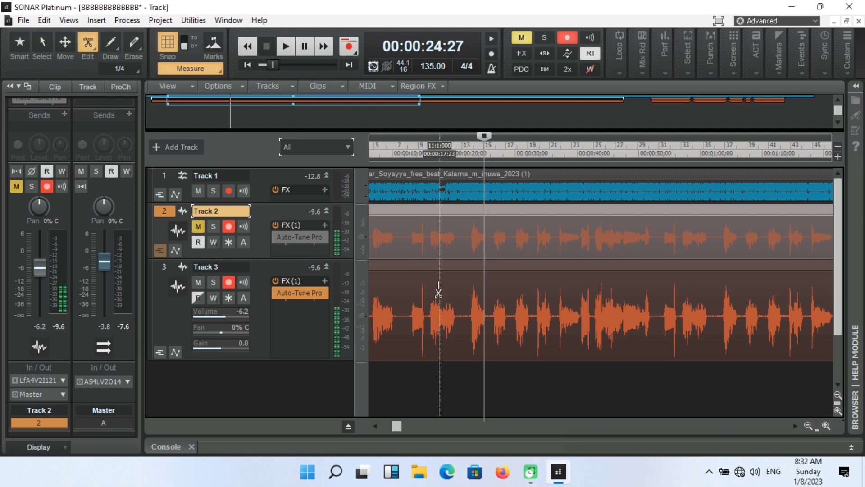
click(162, 42)
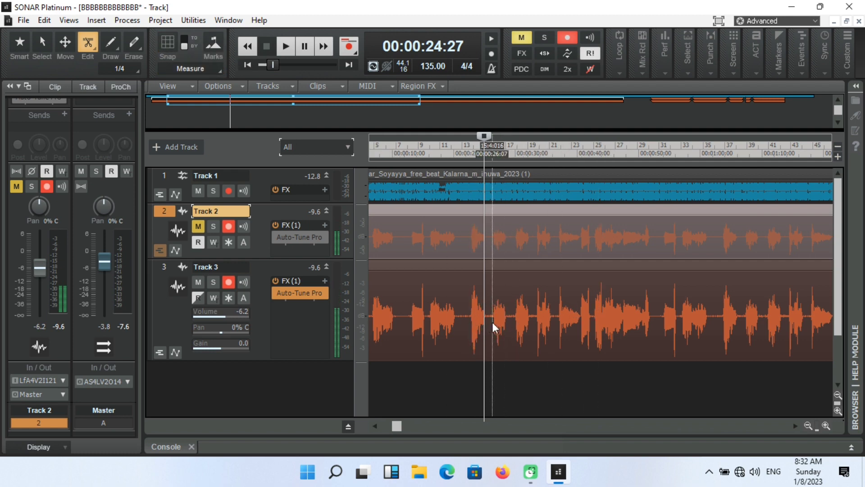
drag(493, 325, 509, 325)
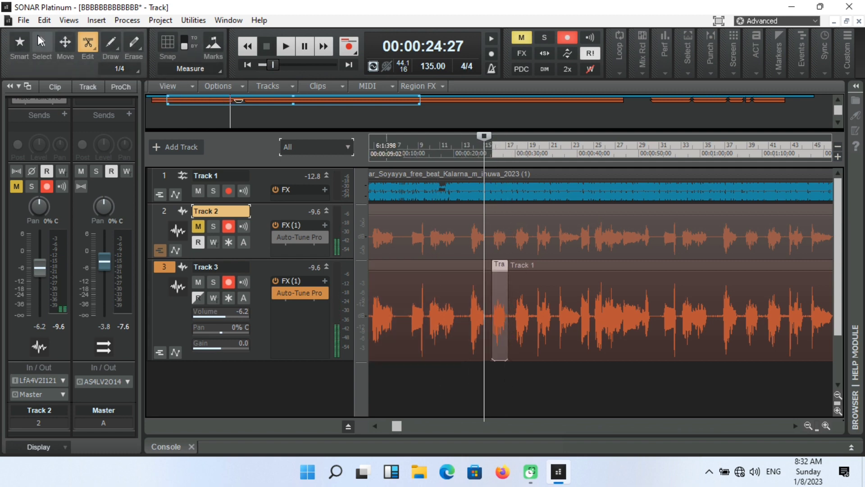
Switch to the Smart tool and play the mix repeatedly from 00:00:22:10 to check the isolated vocal section.
click(19, 41)
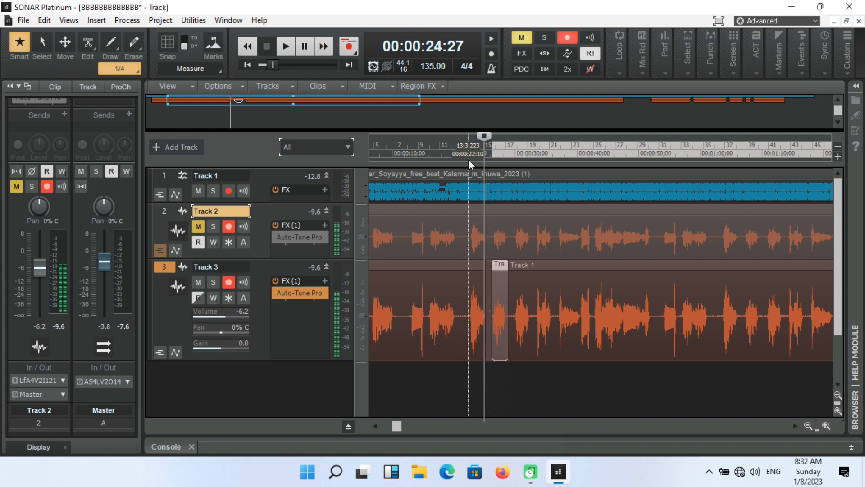
click(468, 158)
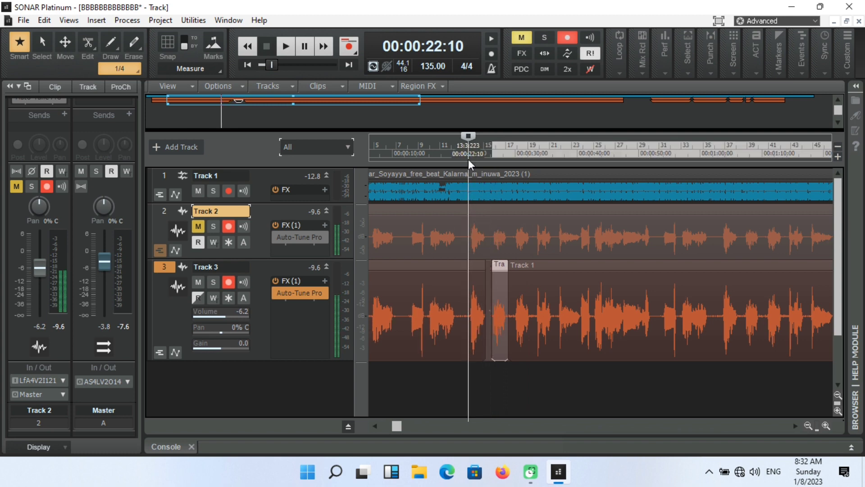
key(space)
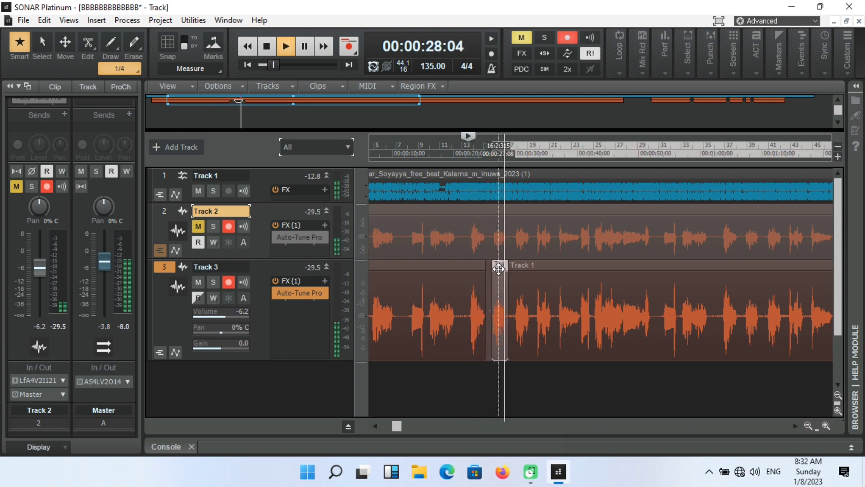
key(space)
key(space)
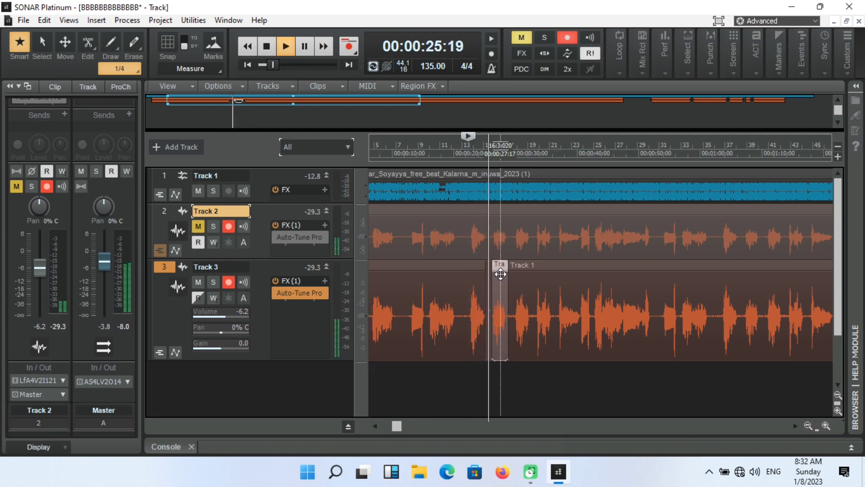
key(space)
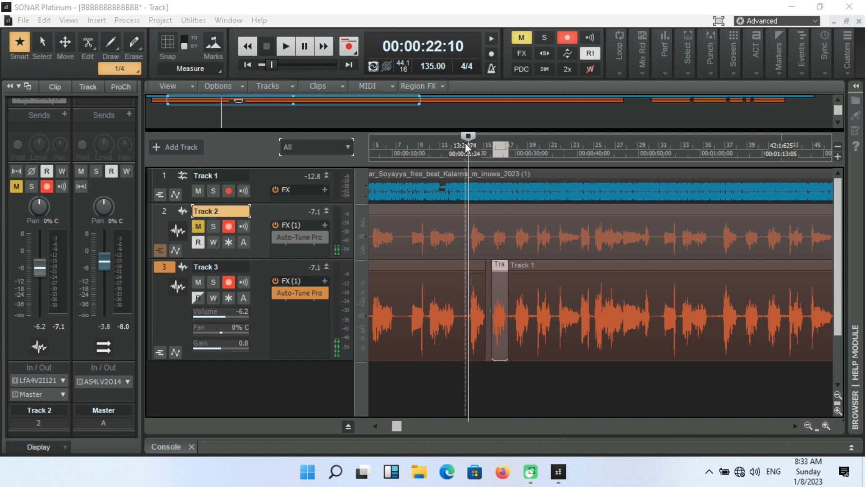
Move the playback start to 00:00:21:24 and replay the passage leading into the isolated section on Track 3.
click(465, 143)
key(space)
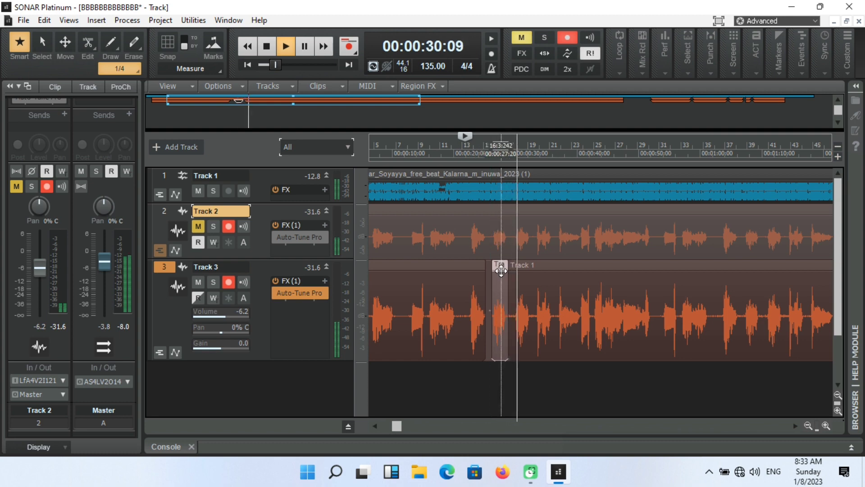
key(space)
key(space)
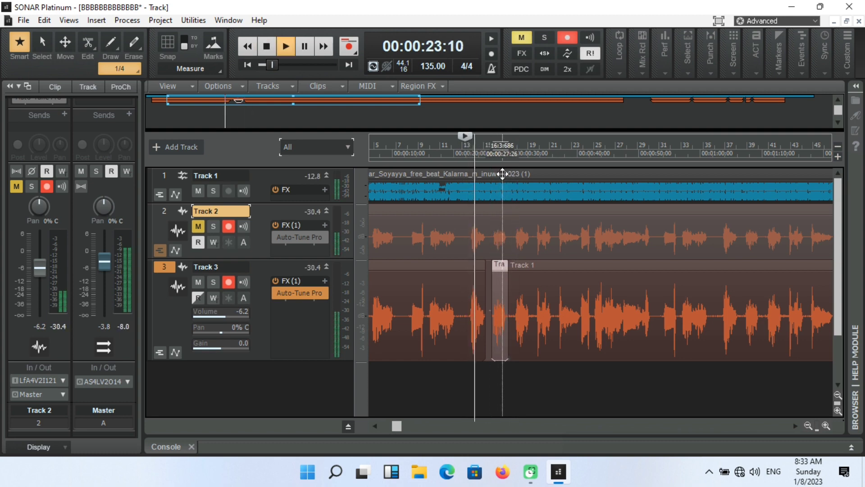
key(space)
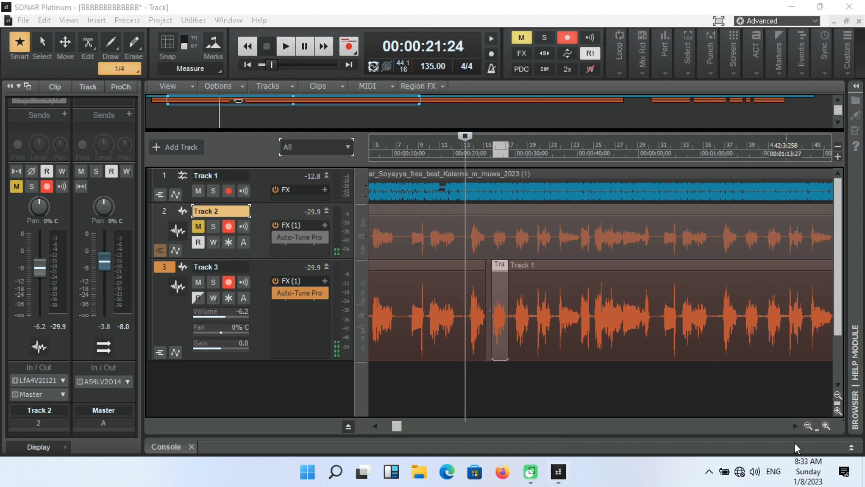
Play from about 00:00:24 and delete the muted Track 2.
click(479, 150)
key(space)
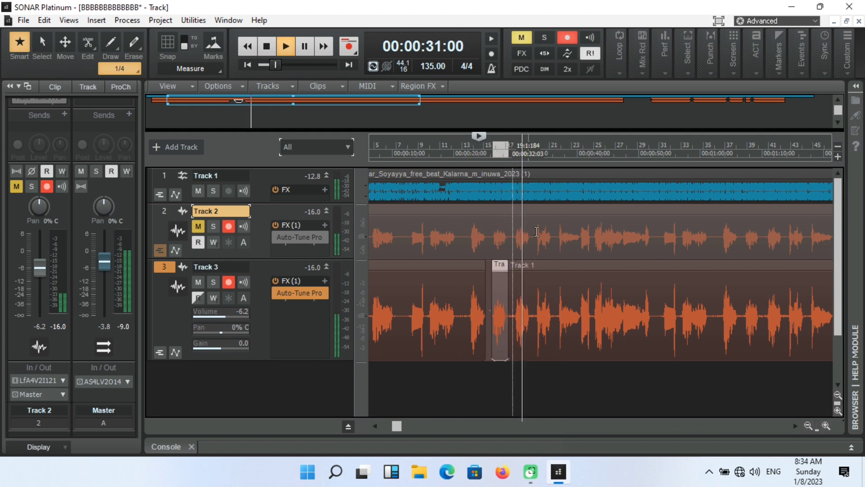
right_click(164, 209)
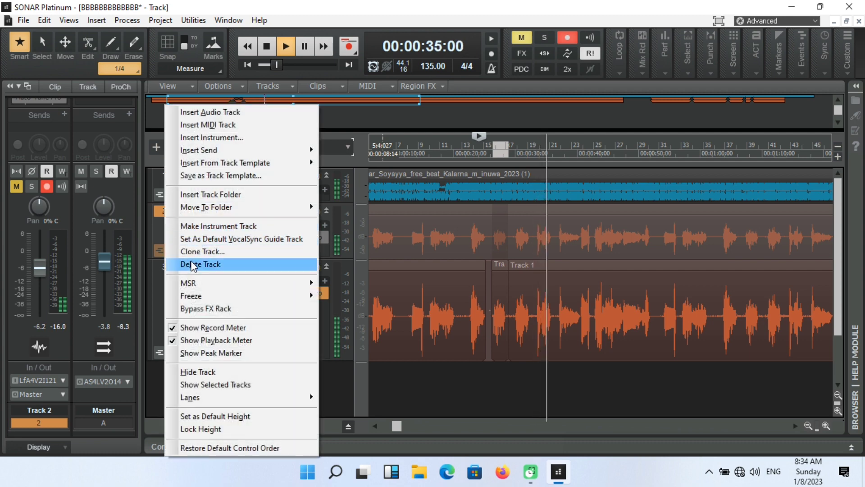
click(193, 264)
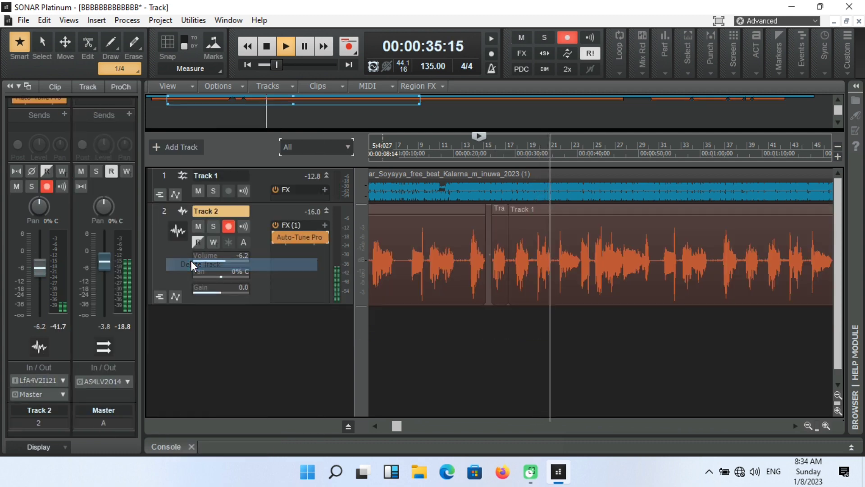
Play from 00:00:26:28, nudge the long vocal clip after the isolated section slightly earlier, and replay to check its timing.
click(496, 152)
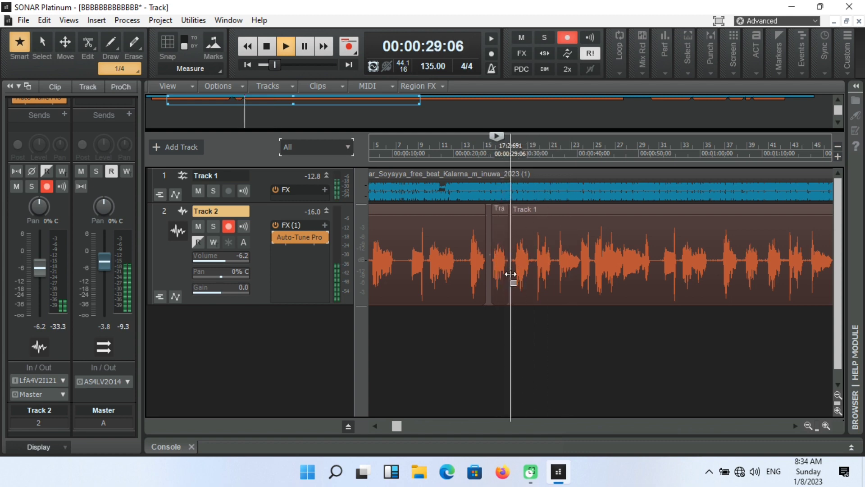
click(625, 210)
drag(625, 210, 626, 214)
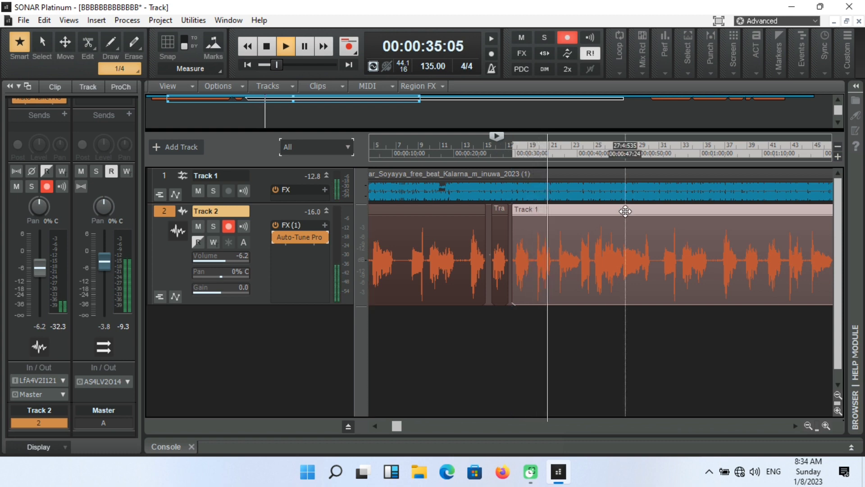
drag(625, 211, 625, 215)
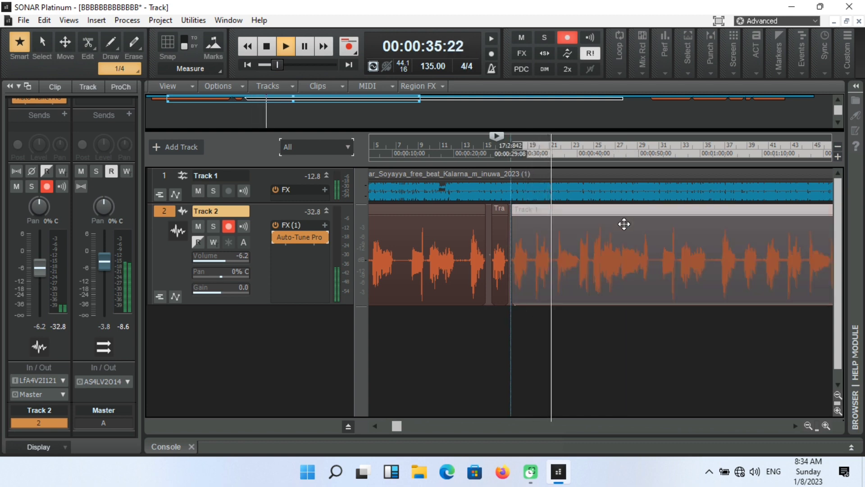
key(space)
key(space)
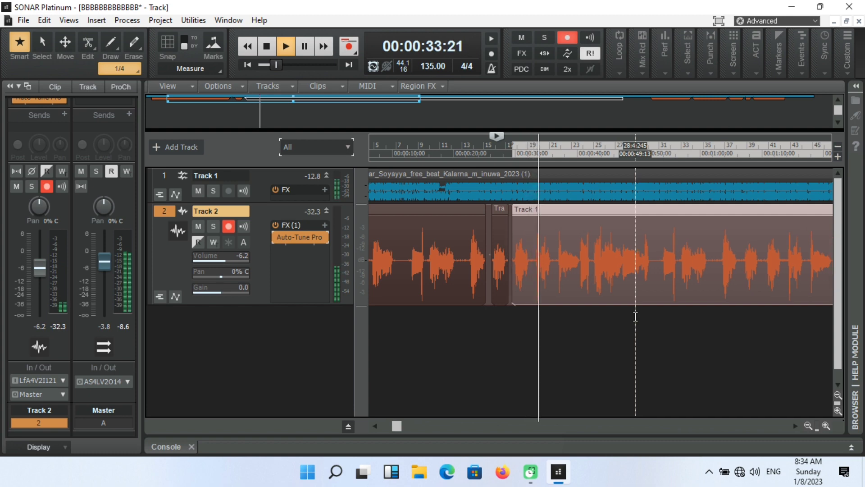
Shift the long vocal clip slightly later, check the timing by replaying, and move it back slightly earlier.
drag(530, 209, 533, 213)
key(space)
key(space)
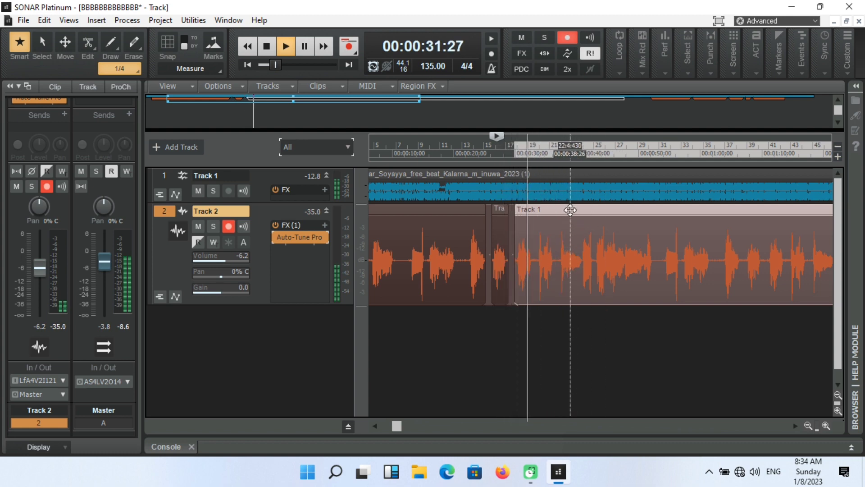
drag(570, 209, 567, 215)
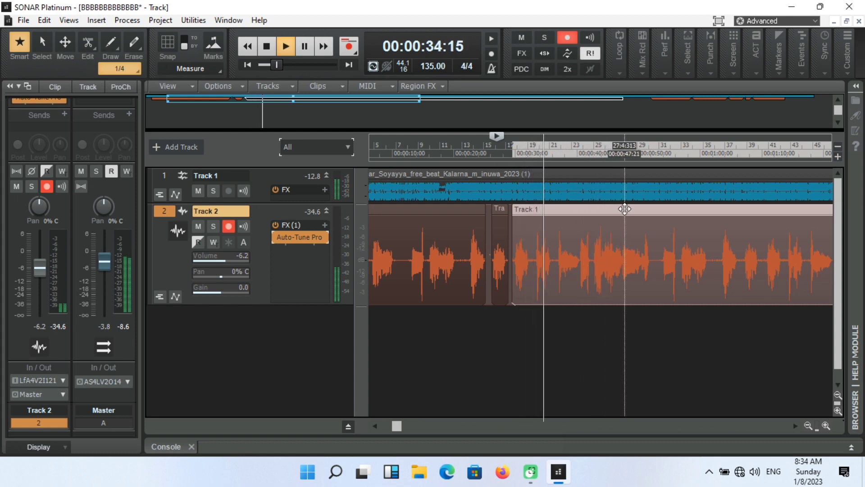
drag(624, 209, 623, 216)
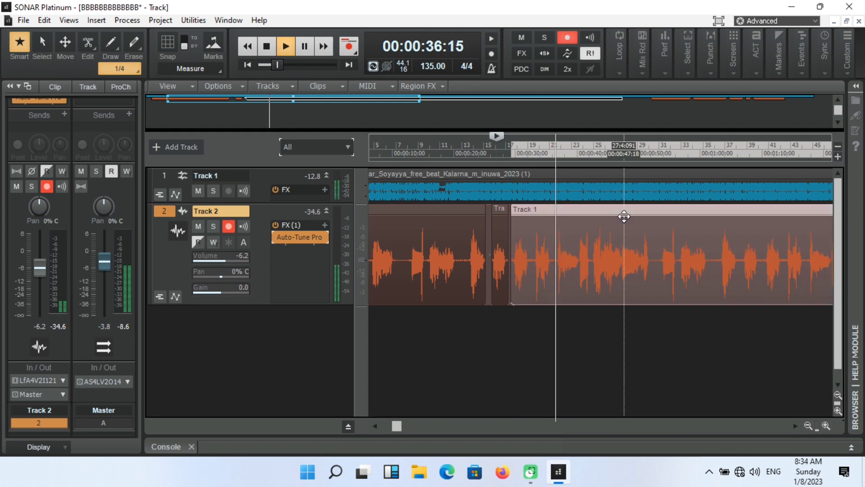
key(space)
key(space)
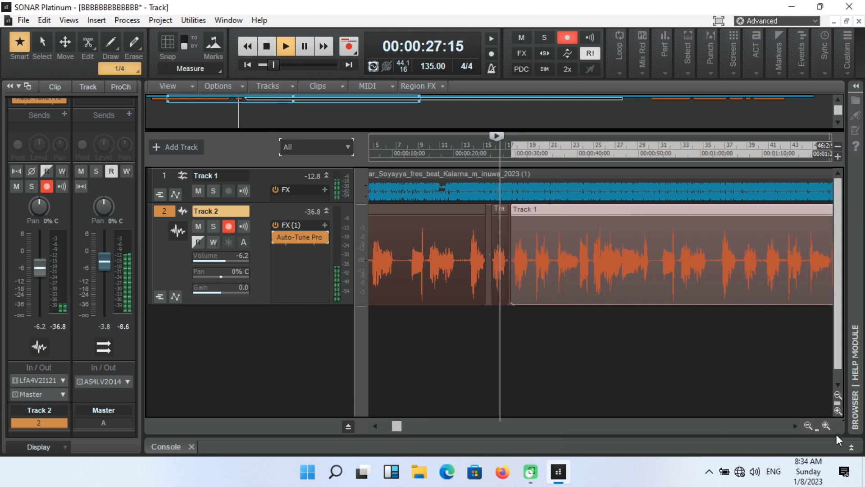
Nudge the long vocal clip a tiny amount earlier at a closer timeline zoom and replay from 00:00:26:28.
click(825, 424)
click(826, 424)
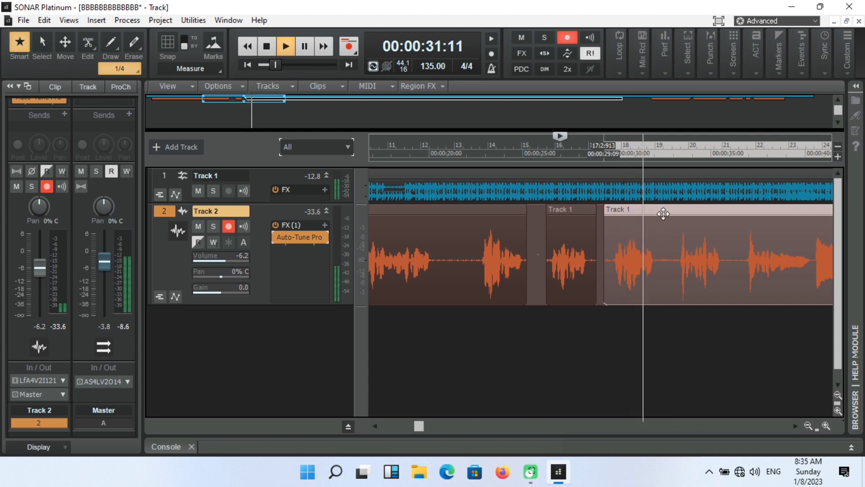
drag(662, 209, 661, 218)
key(space)
key(space)
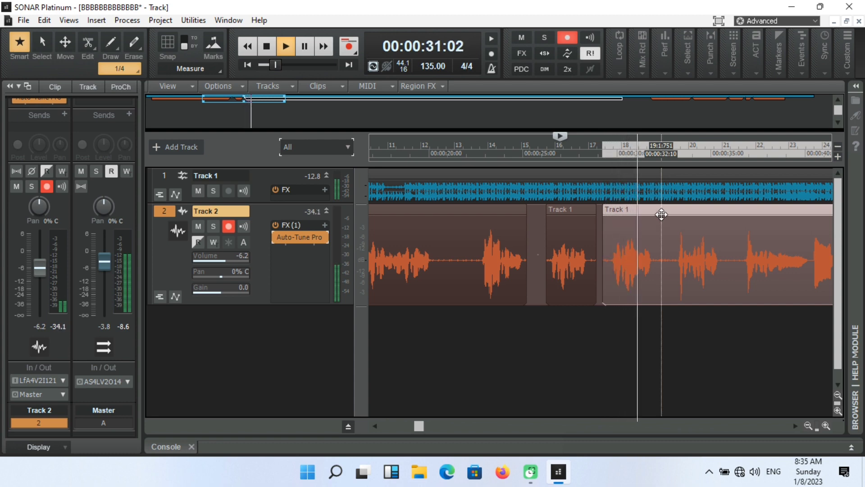
Fine-tune the long vocal clip's start with small shifts between replays, ending with a shift slightly later.
drag(661, 214, 663, 218)
key(space)
key(space)
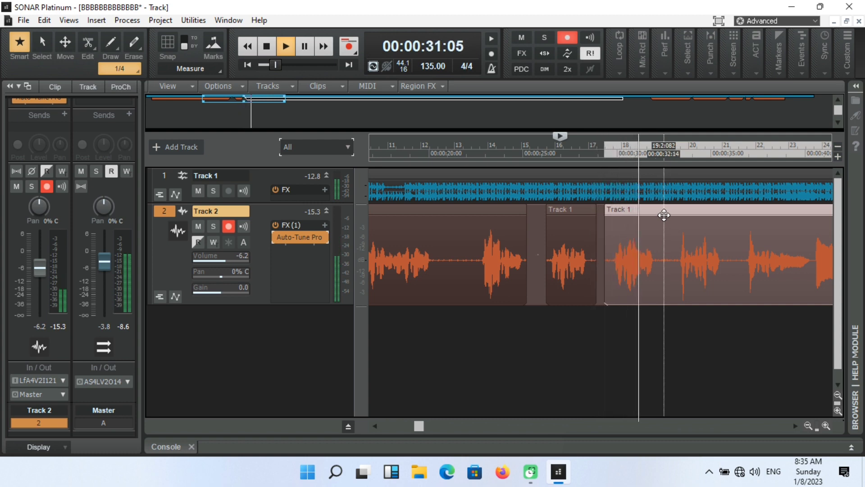
drag(664, 215, 663, 219)
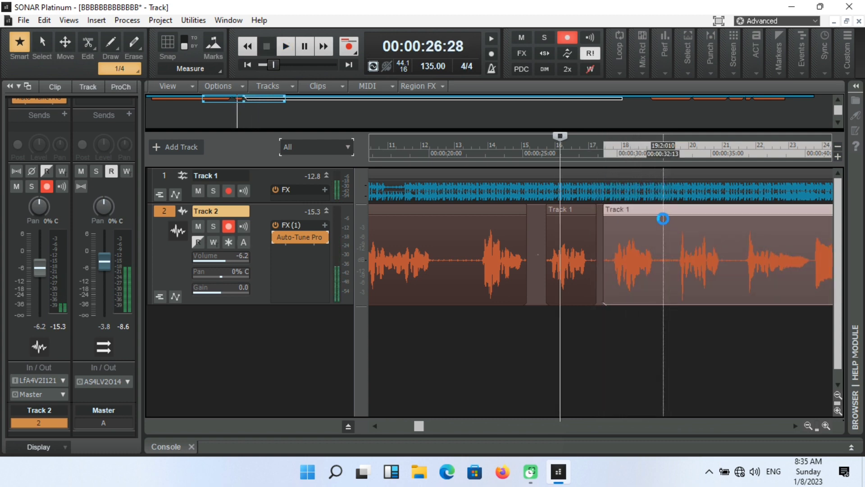
key(space)
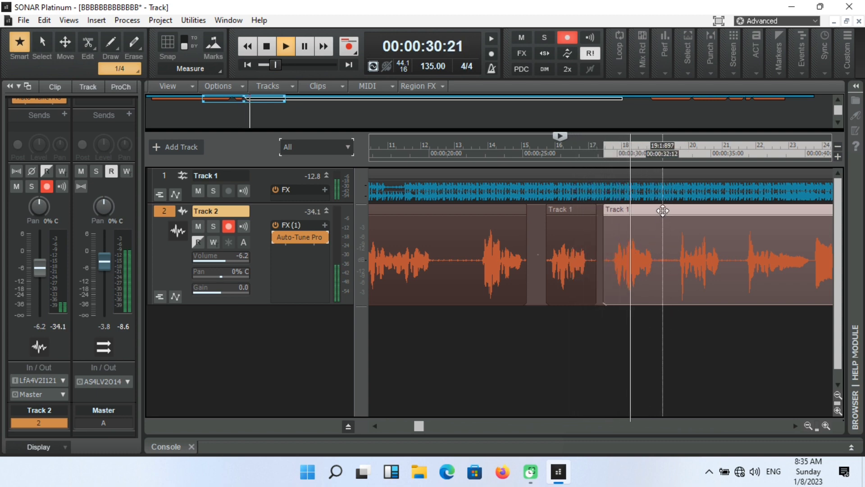
drag(662, 209, 665, 213)
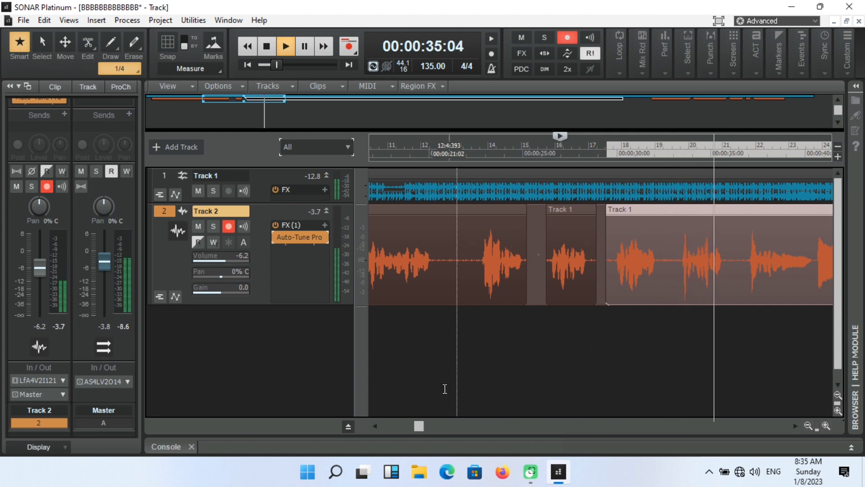
Replay from about 00:00:29:07, split the long vocal clip at about 00:00:33:10, and trim the new section's end to just after its phrase.
drag(417, 423, 437, 426)
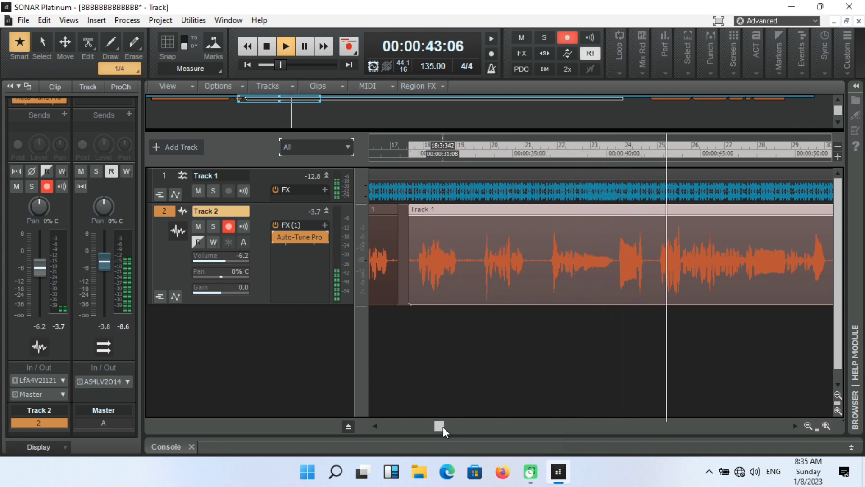
drag(439, 426, 439, 426)
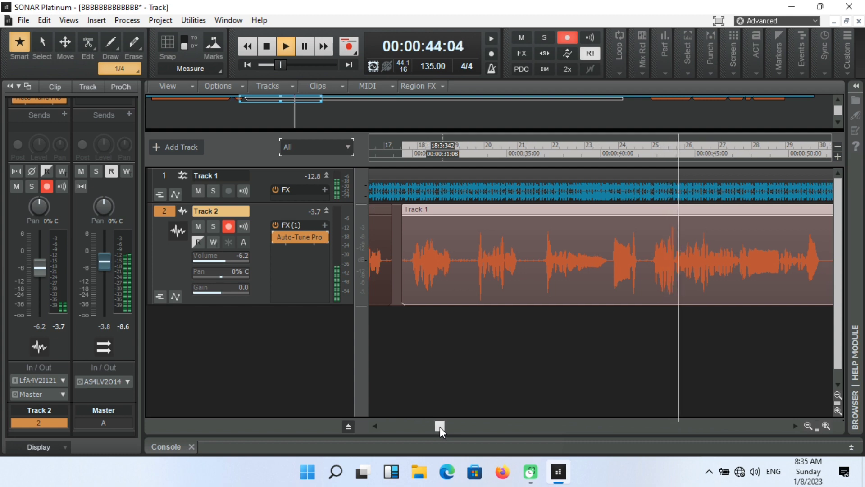
click(398, 150)
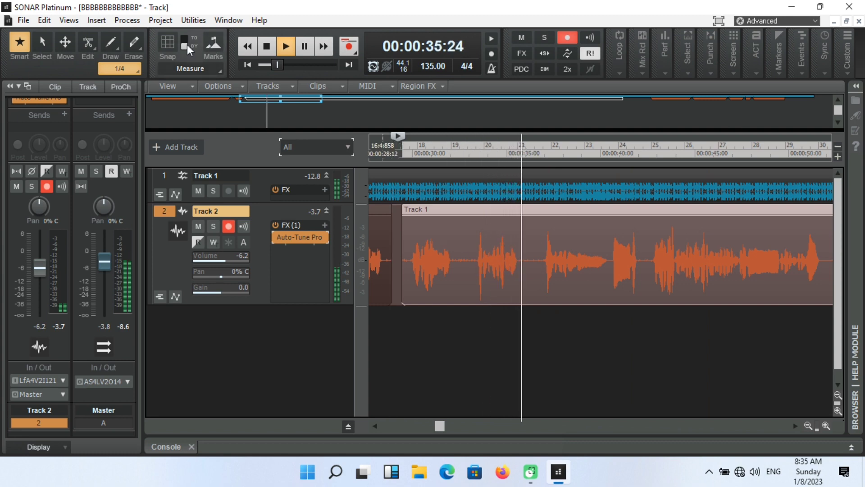
click(86, 46)
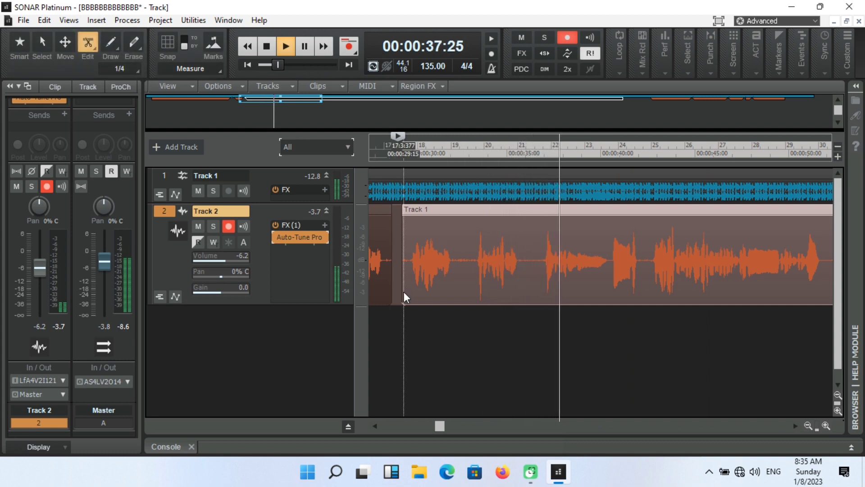
click(403, 291)
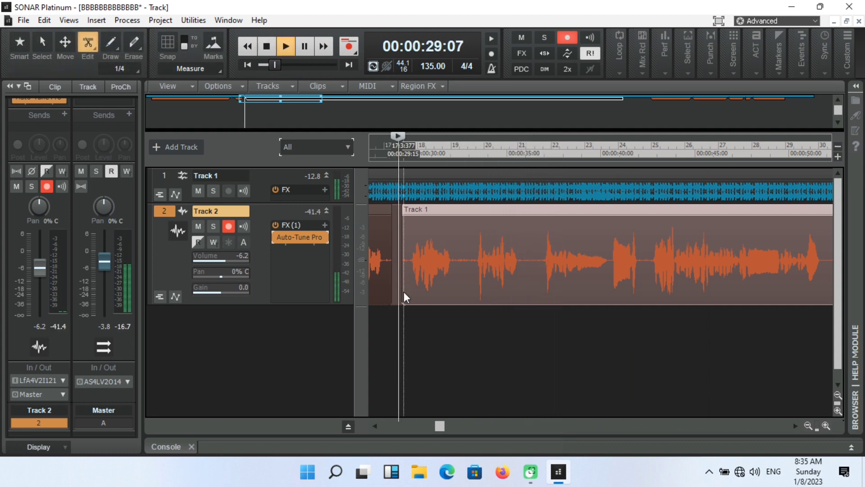
click(476, 291)
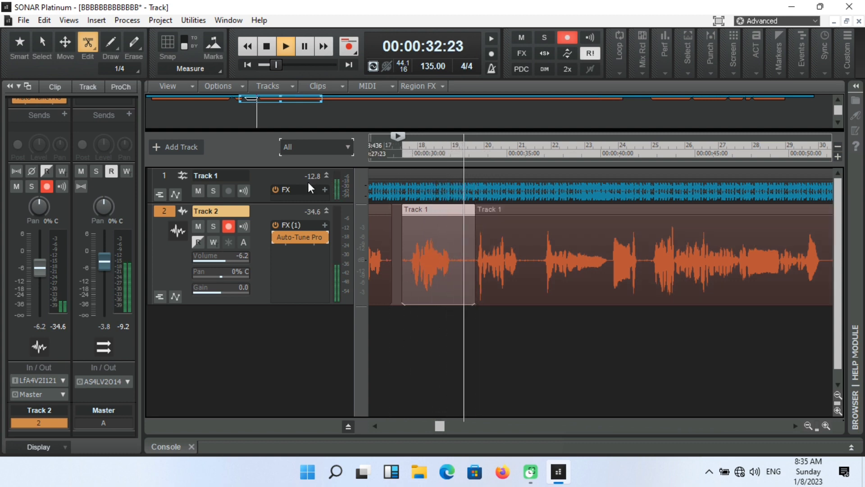
click(20, 42)
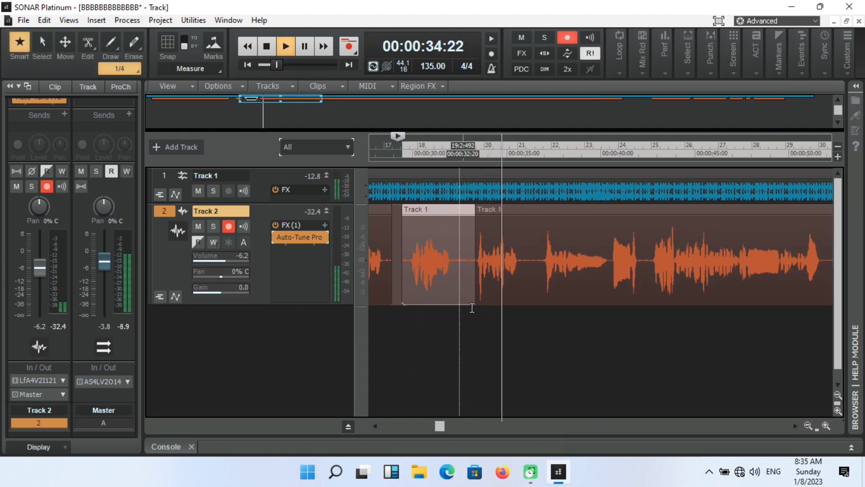
drag(472, 302, 450, 304)
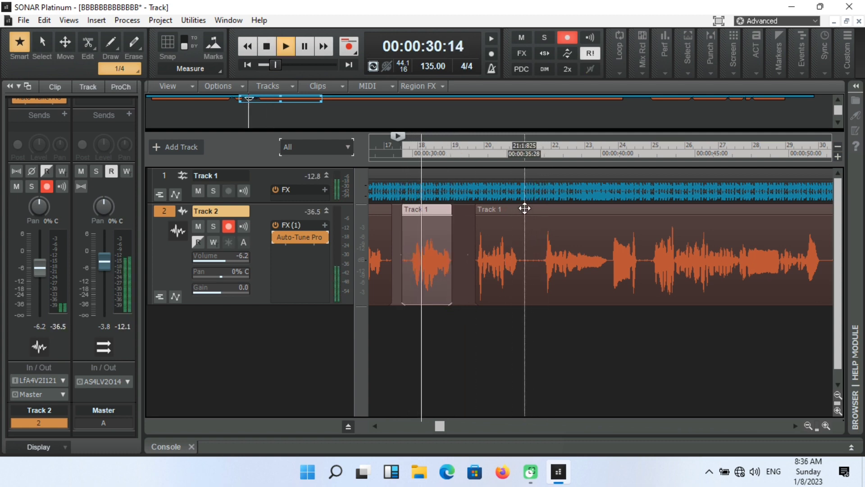
Give the long vocal clip starting near 00:00:33:10 a very short fade-in and replay it from 00:00:32:25.
click(374, 153)
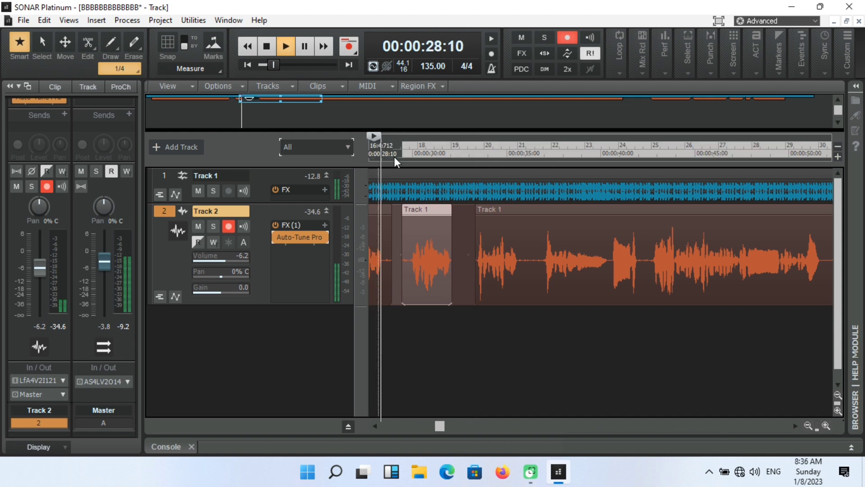
click(514, 211)
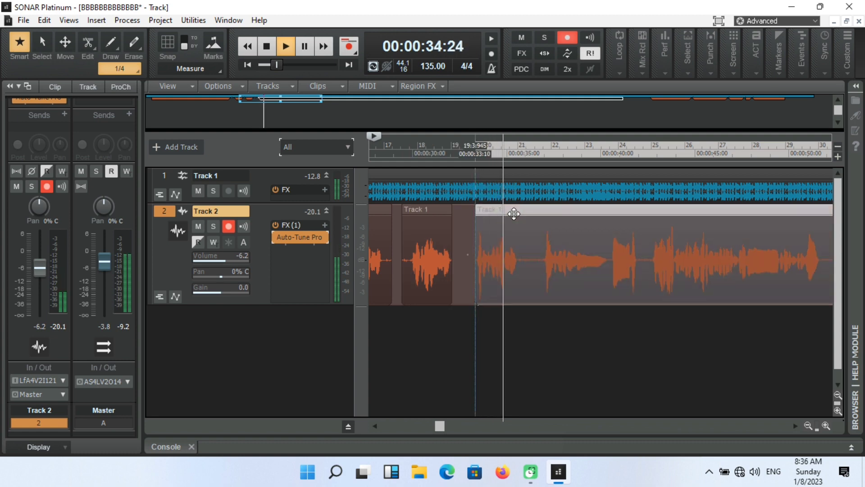
key(space)
key(space)
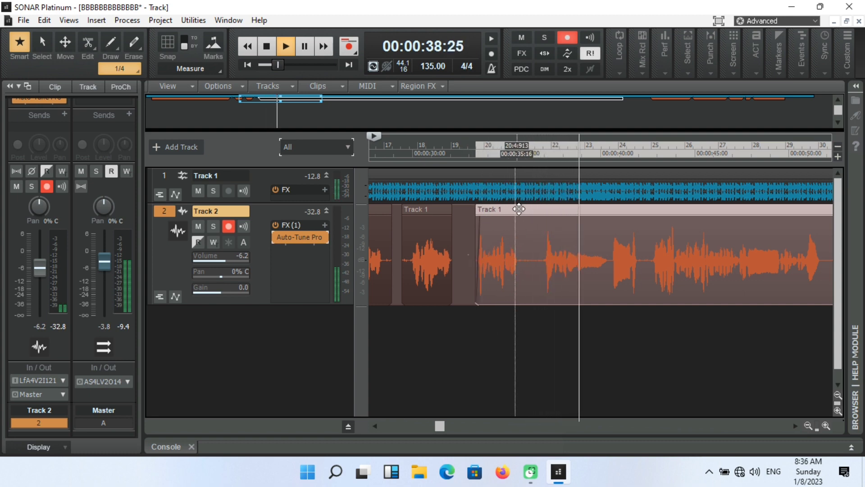
click(466, 151)
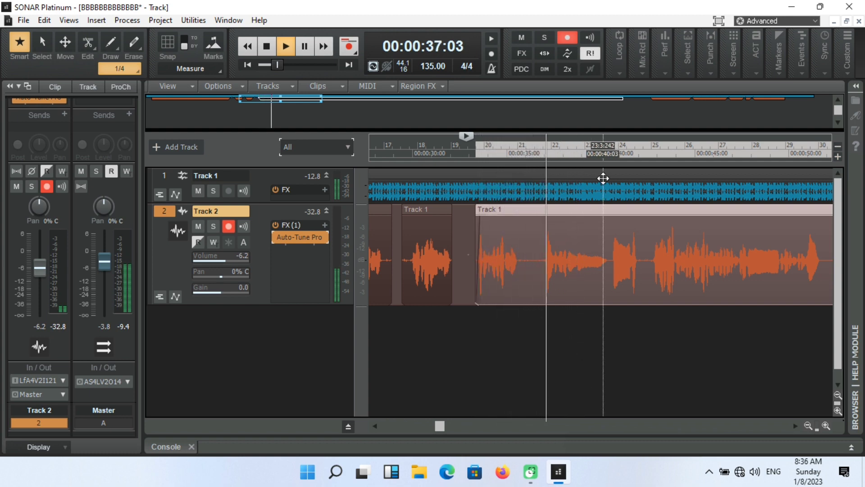
key(space)
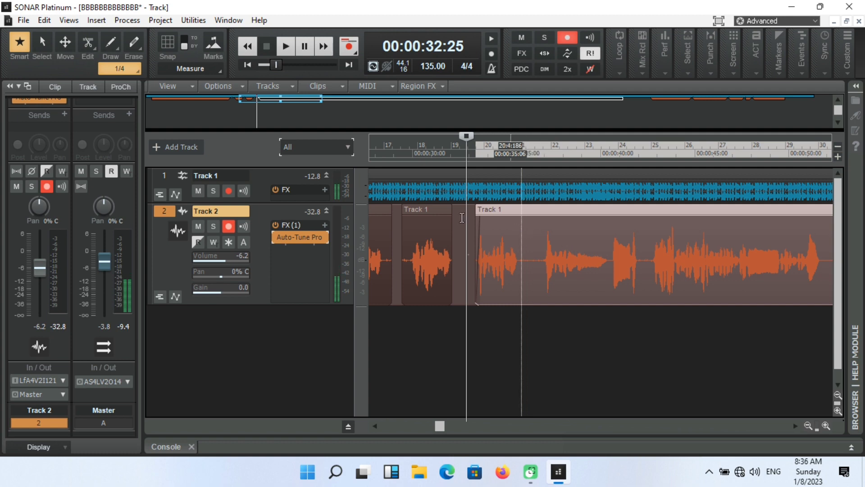
Split the long vocal clip at about 00:00:36:24 and add a short fade-in to the start of the new section.
click(88, 45)
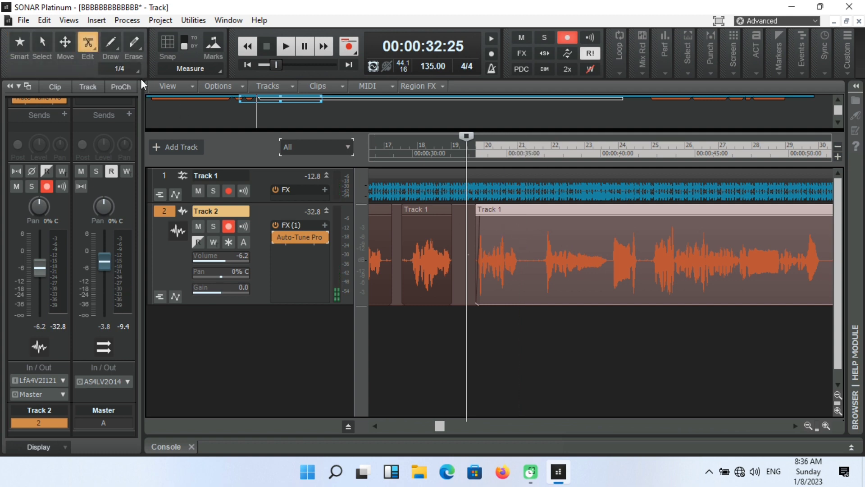
click(541, 285)
key(space)
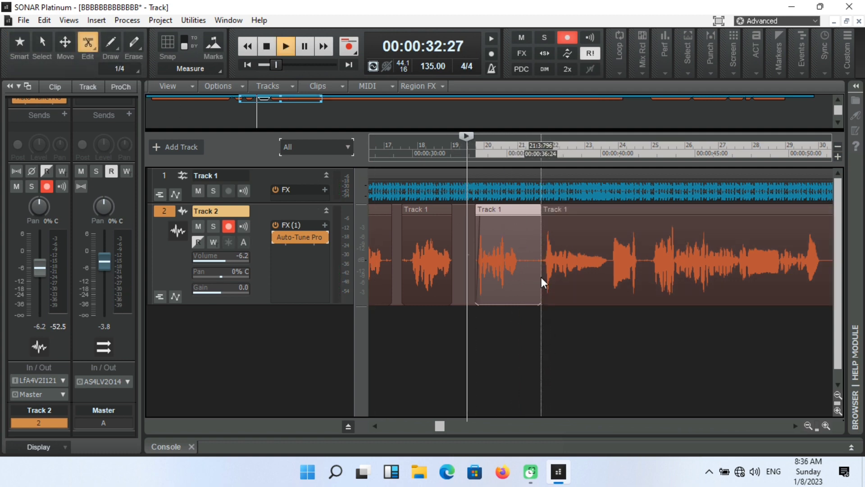
click(24, 47)
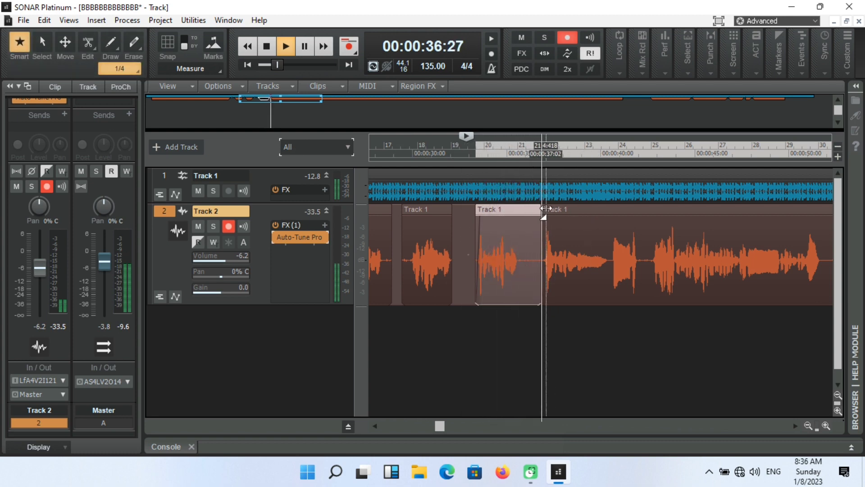
drag(542, 210, 554, 210)
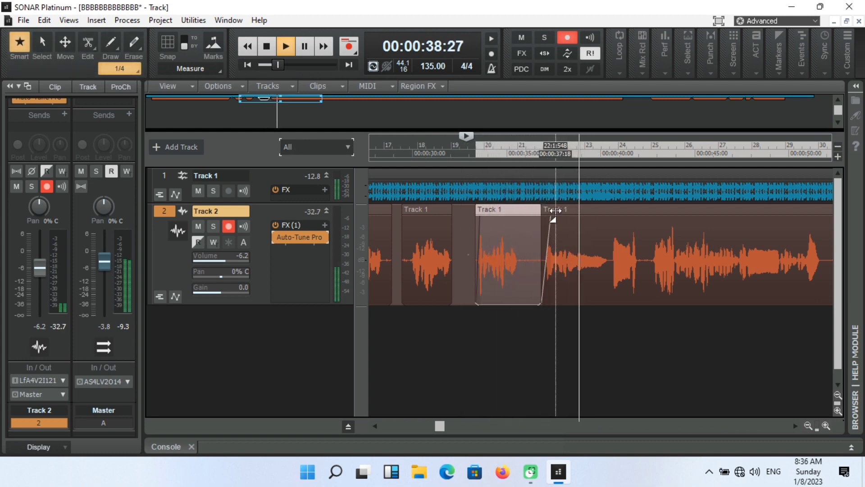
Nudge the new long section slightly earlier and back slightly later between replays, and save the project.
key(space)
key(space)
click(586, 207)
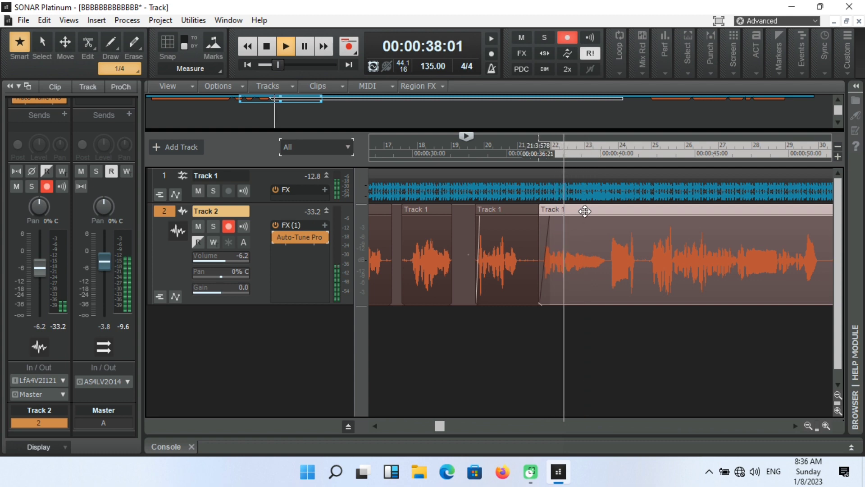
drag(585, 210, 589, 214)
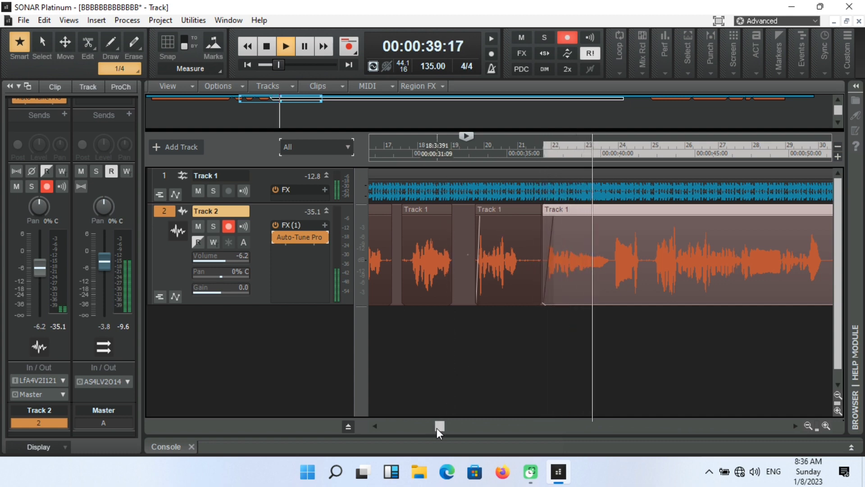
drag(439, 426, 452, 428)
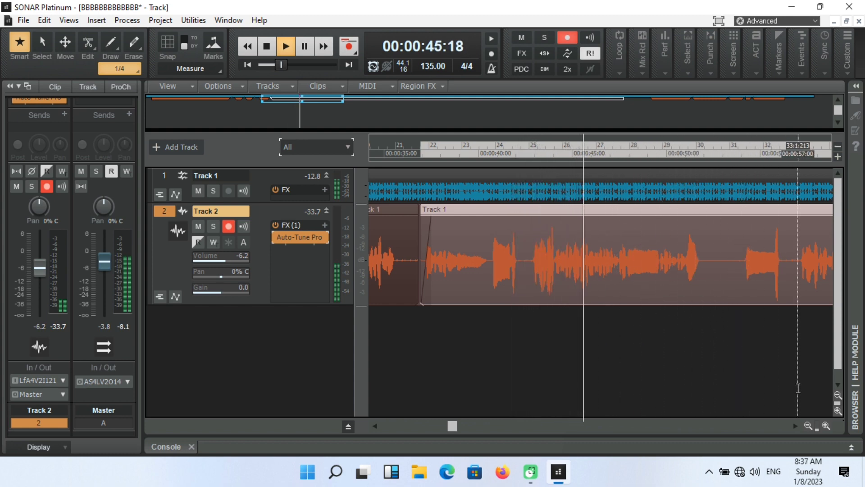
click(808, 426)
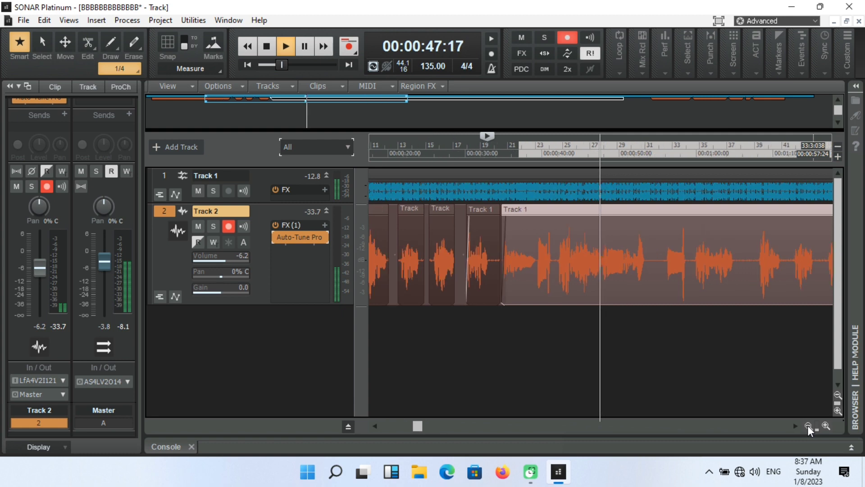
click(808, 425)
click(807, 425)
click(807, 425)
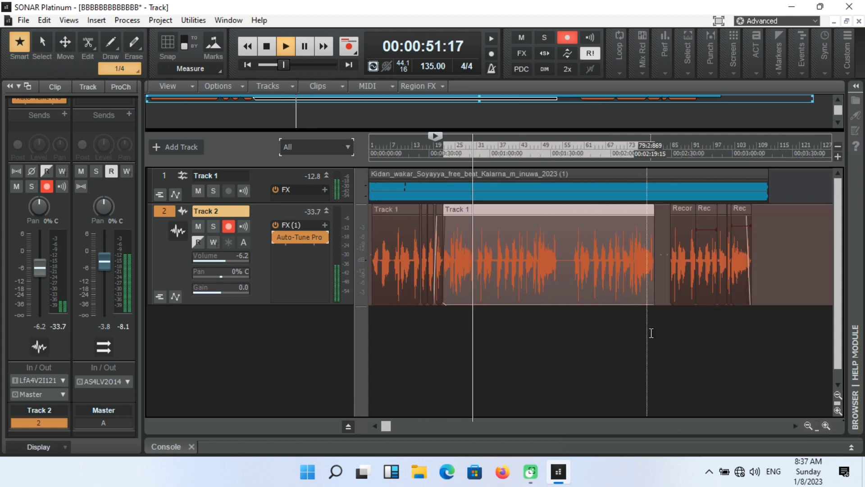
key(ctrl+s)
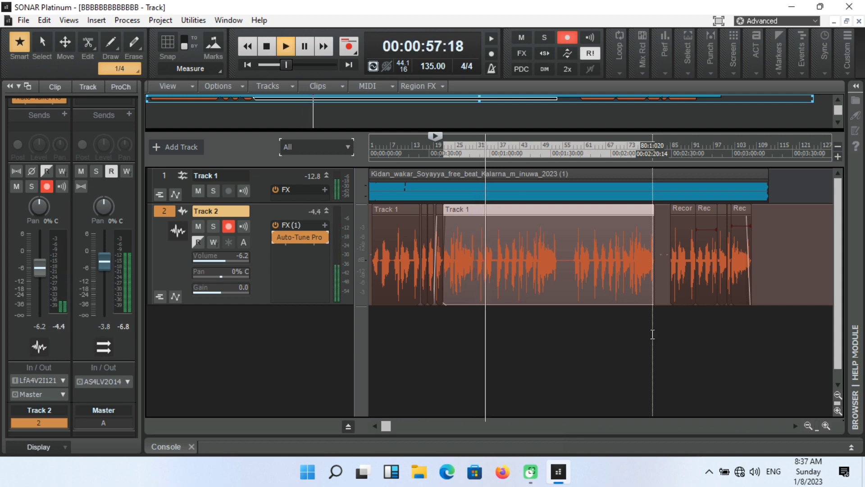
In Track 2's Auto-Tune Pro, set Retune Speed to 15, Humanize to 3 and Detune to 441.3 Hz, and save the project.
double_click(301, 234)
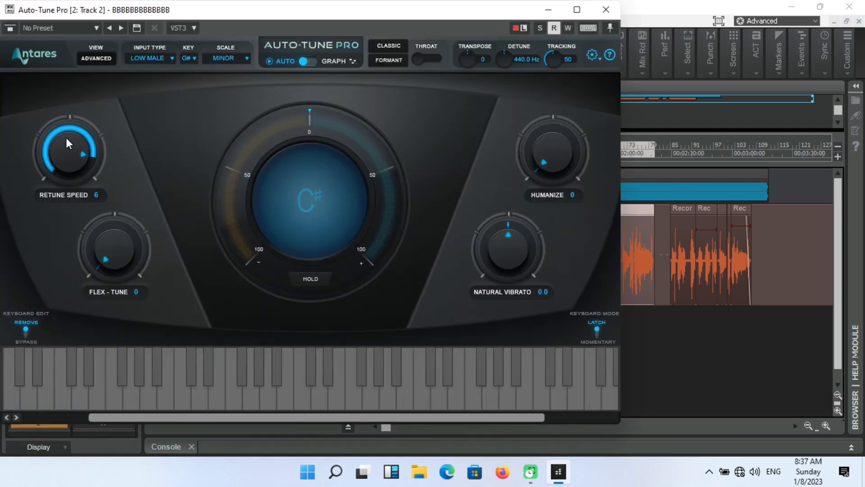
drag(66, 137, 62, 150)
scroll(501, 55, up, 3)
scroll(560, 141, up, 2)
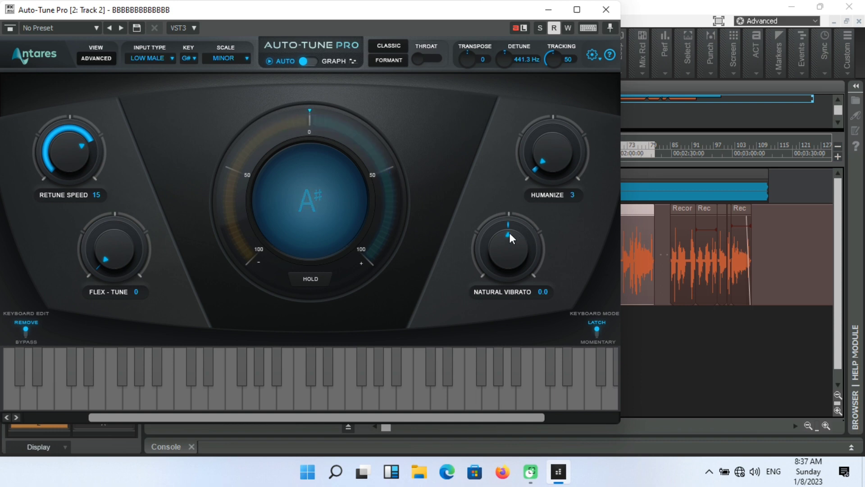
scroll(506, 231, down, 2)
scroll(505, 230, down, 1)
scroll(99, 258, up, 1)
click(606, 12)
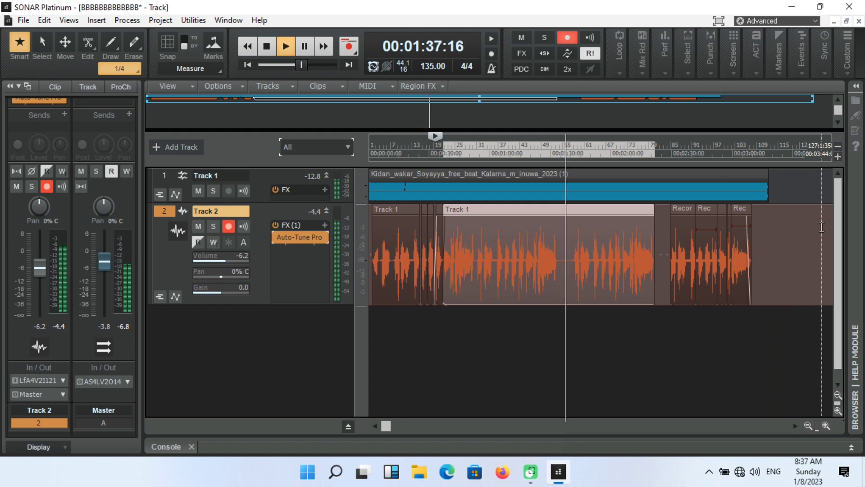
key(ctrl+s)
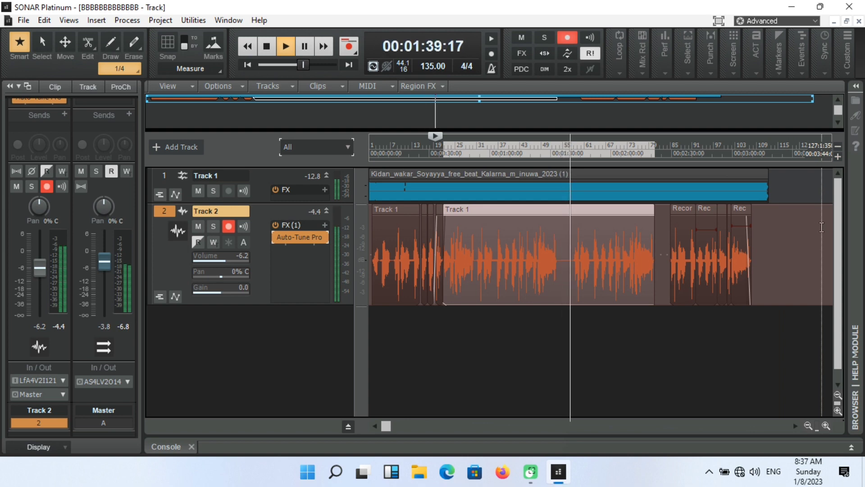
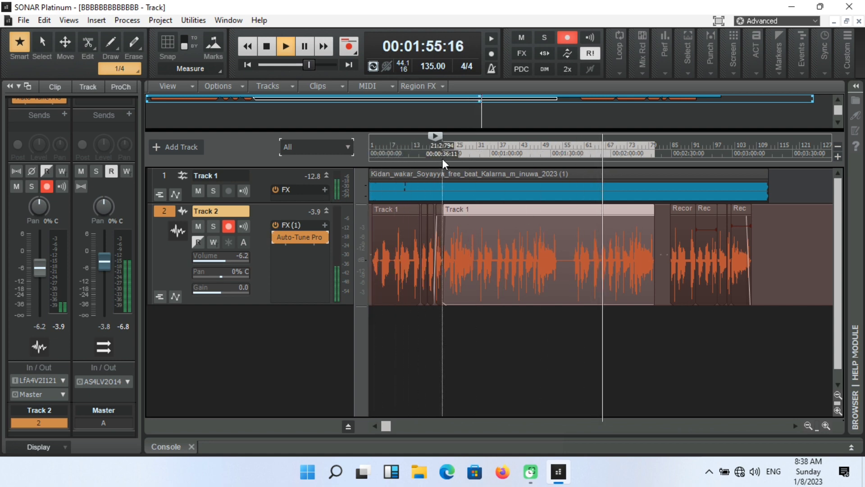
Replay the second half of the long vocal clip and isolate a short phrase with splits at about 00:01:54:16 and 00:01:57:13.
click(579, 154)
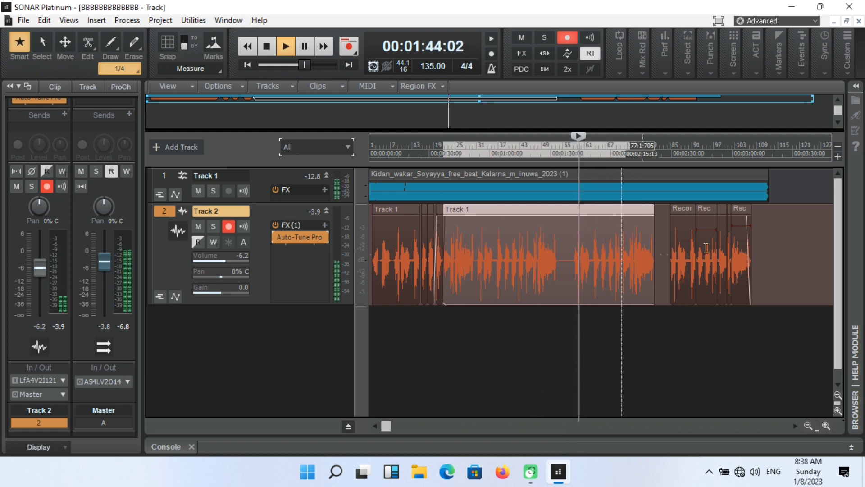
click(826, 425)
click(826, 424)
click(826, 424)
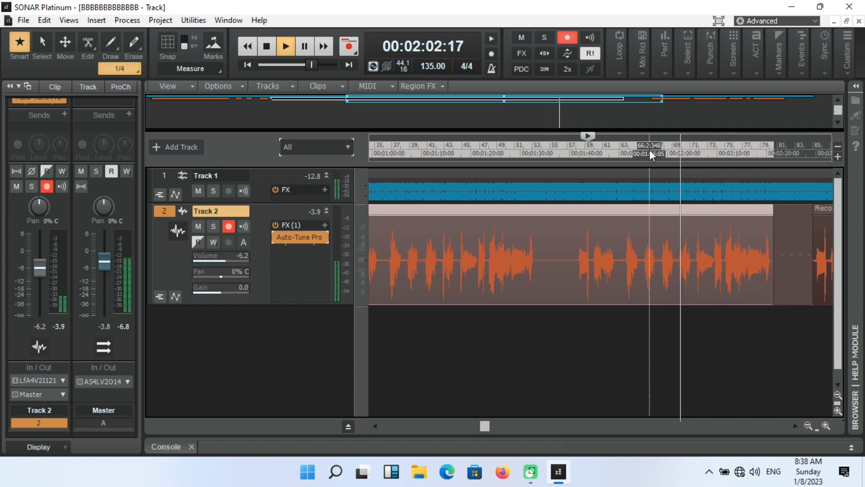
click(629, 156)
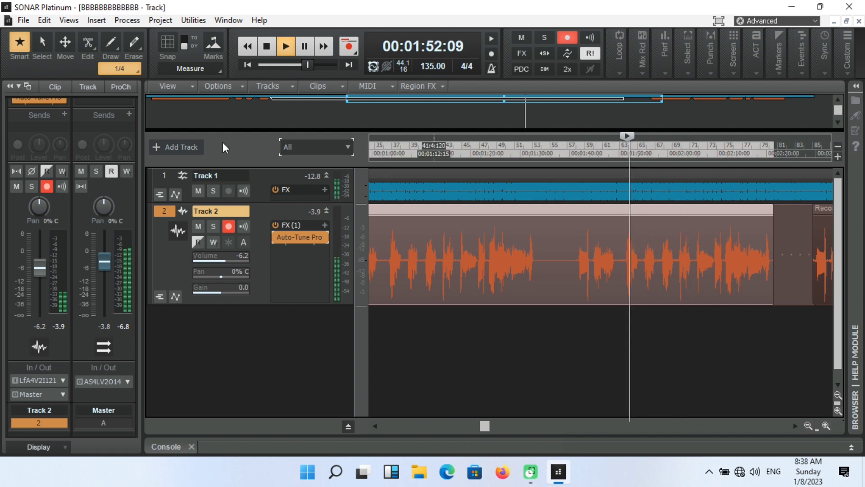
click(89, 45)
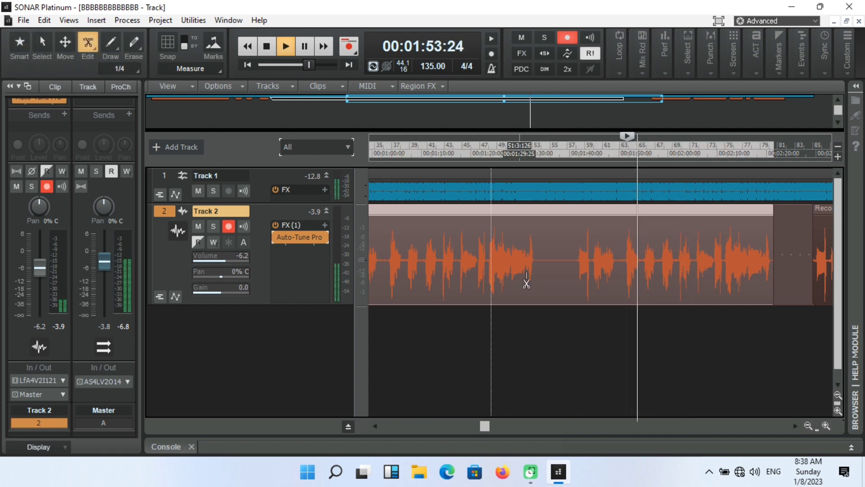
click(641, 278)
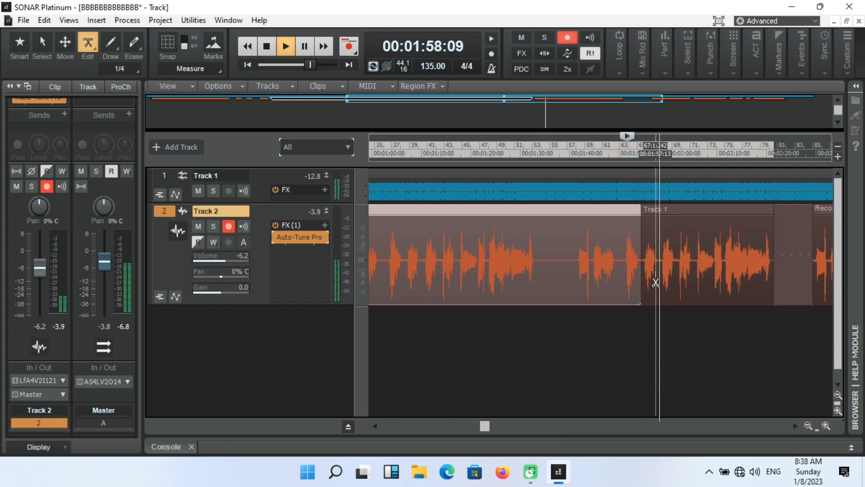
click(656, 281)
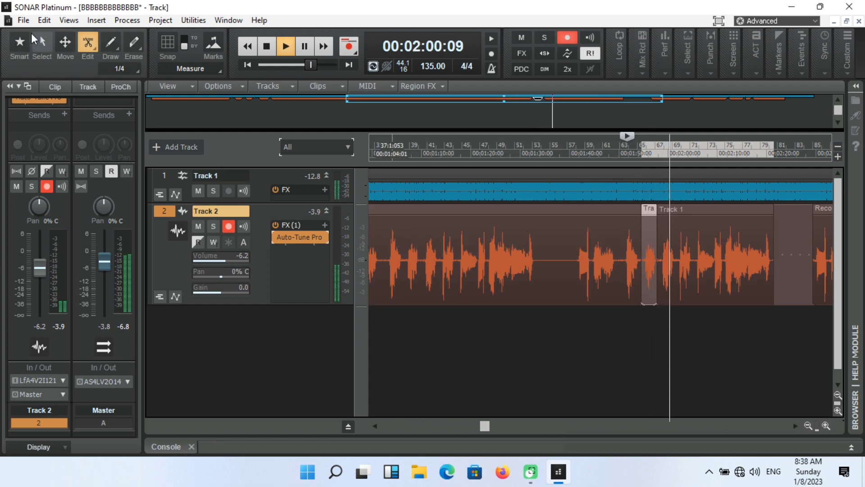
Shift the isolated short phrase slightly earlier, and nudge the section following it slightly earlier and back slightly later.
click(74, 53)
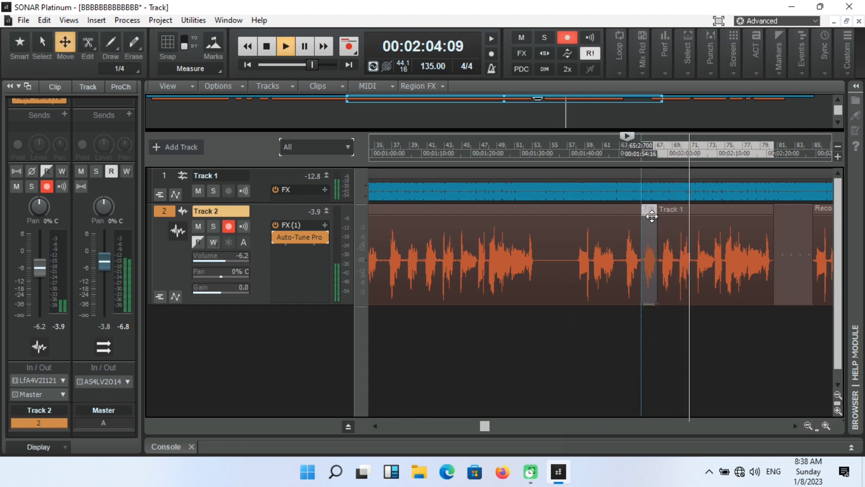
key(space)
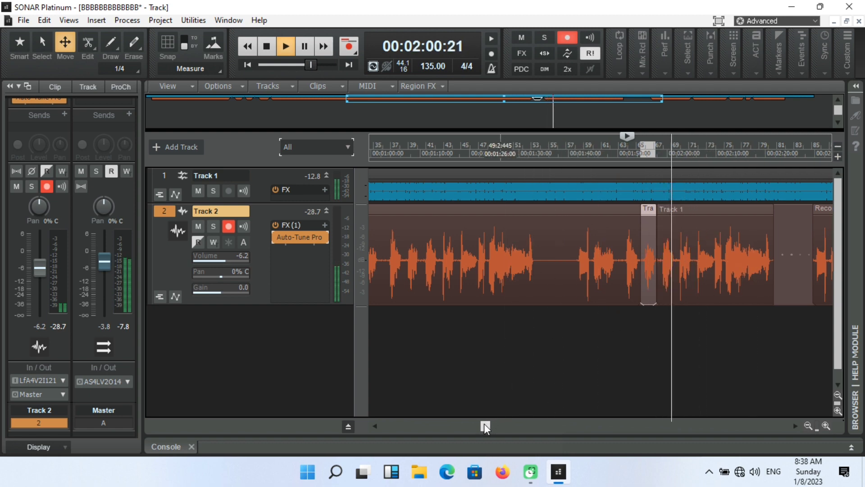
drag(484, 423, 562, 413)
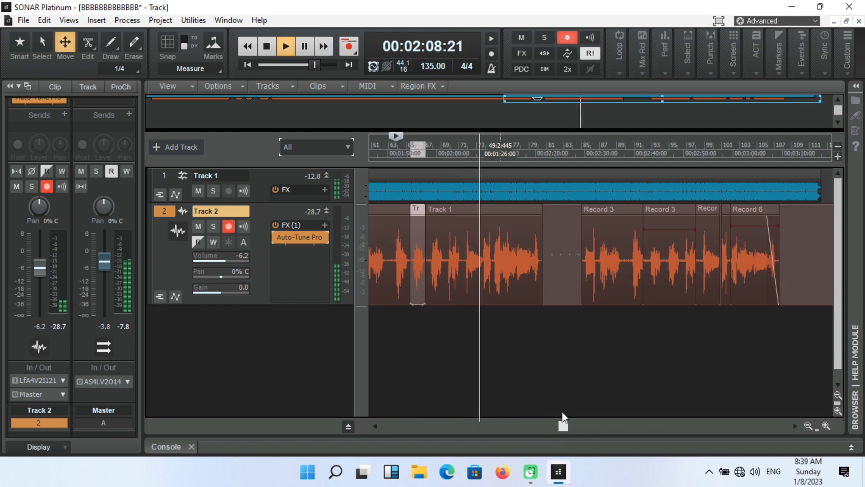
drag(561, 412, 565, 412)
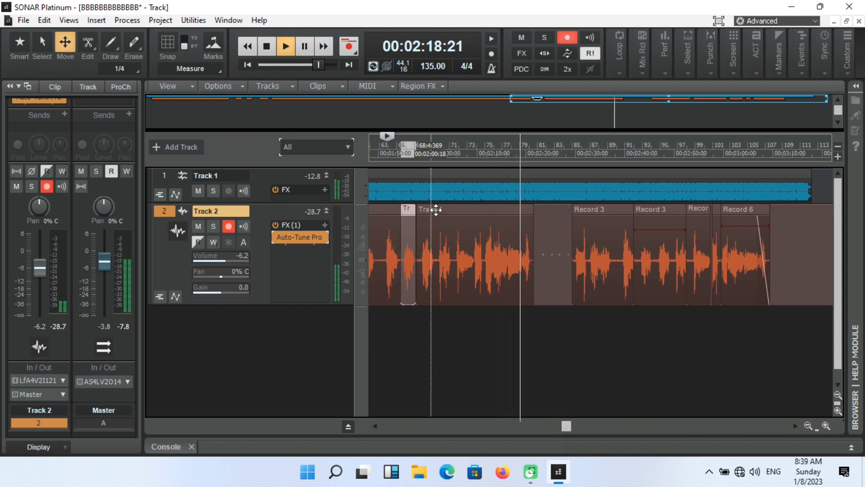
click(528, 208)
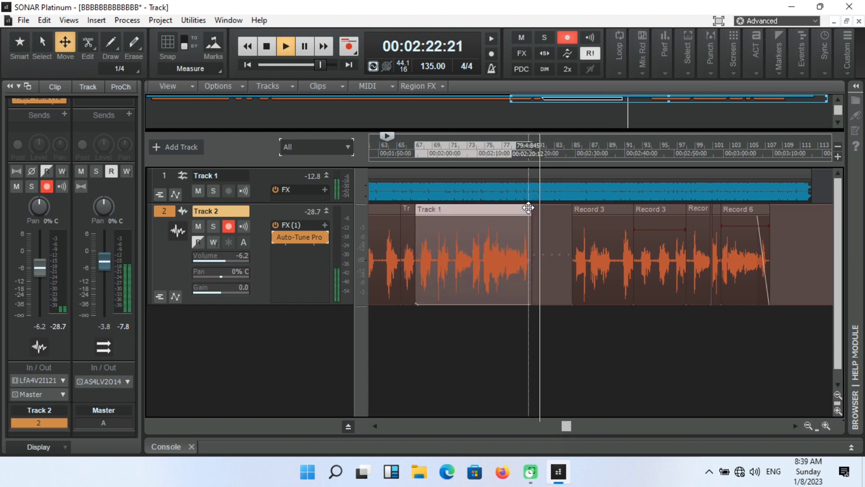
drag(528, 208, 530, 209)
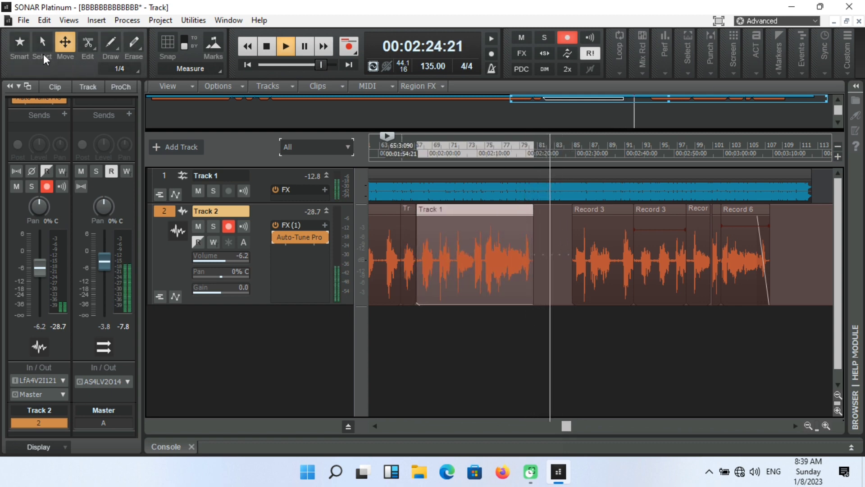
Add a short fade-out to the end of the vocal section just before the first Record 3 clip.
click(19, 44)
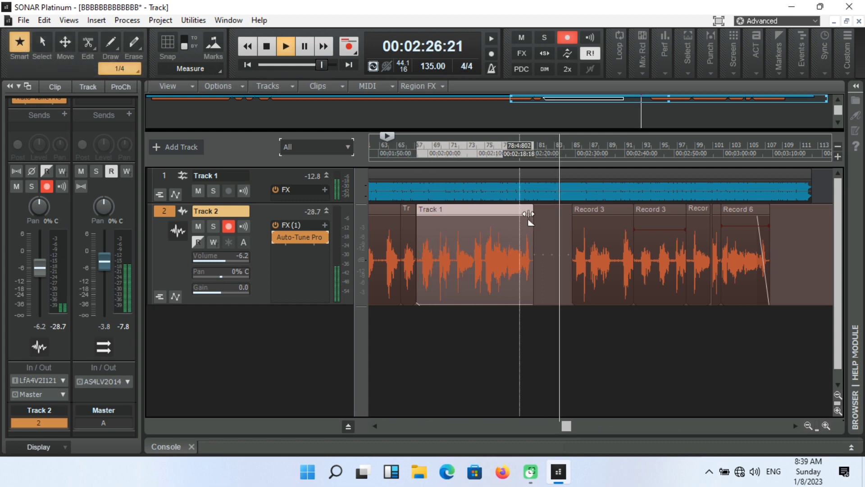
drag(531, 207, 523, 205)
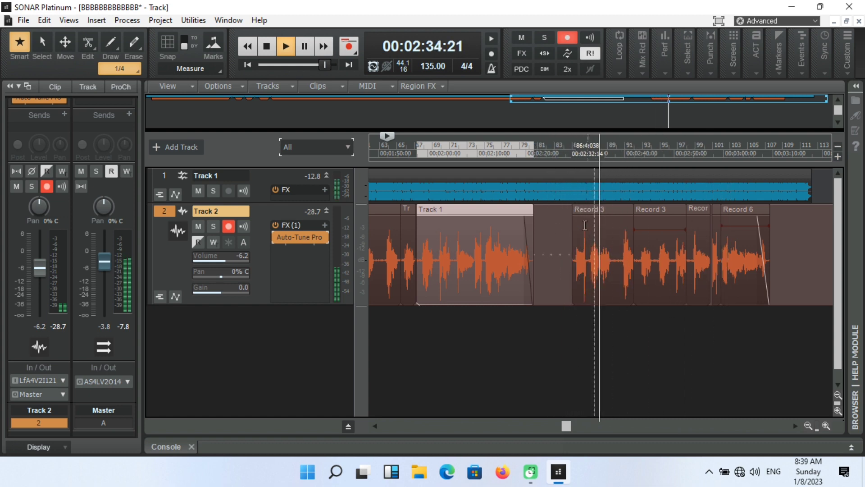
key(F8)
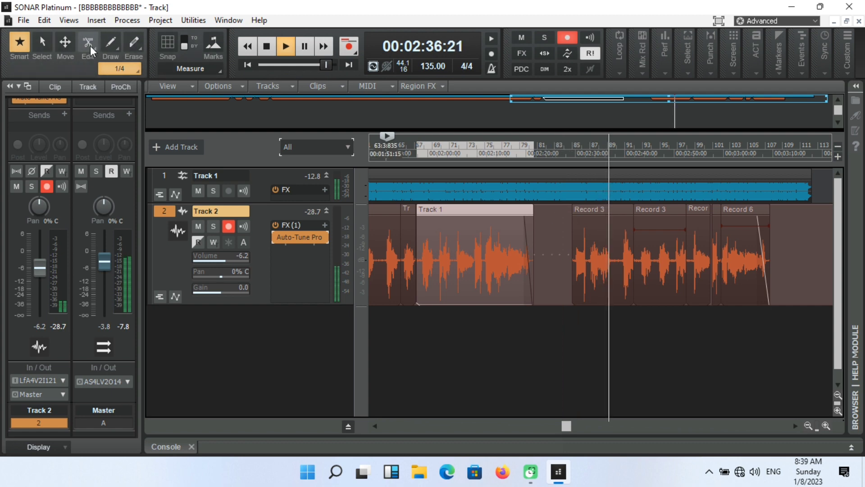
Split the first Record 3 clip near its start and add a short fade-out to the isolated opening piece.
click(586, 268)
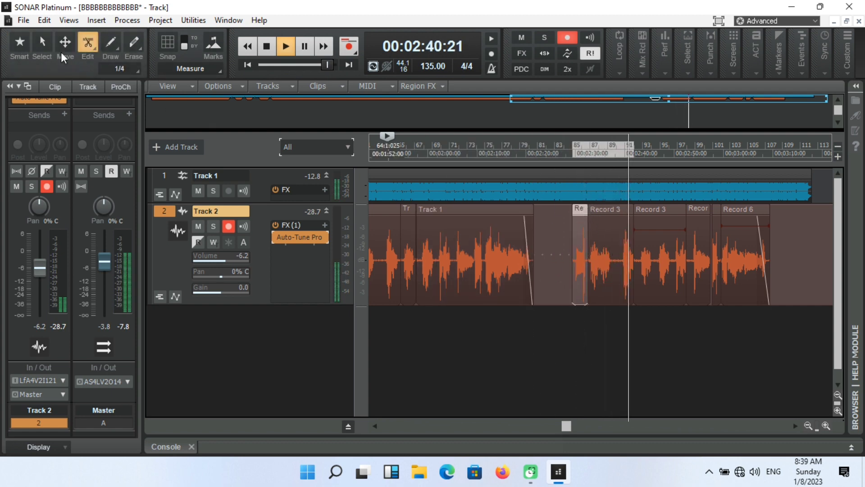
click(20, 42)
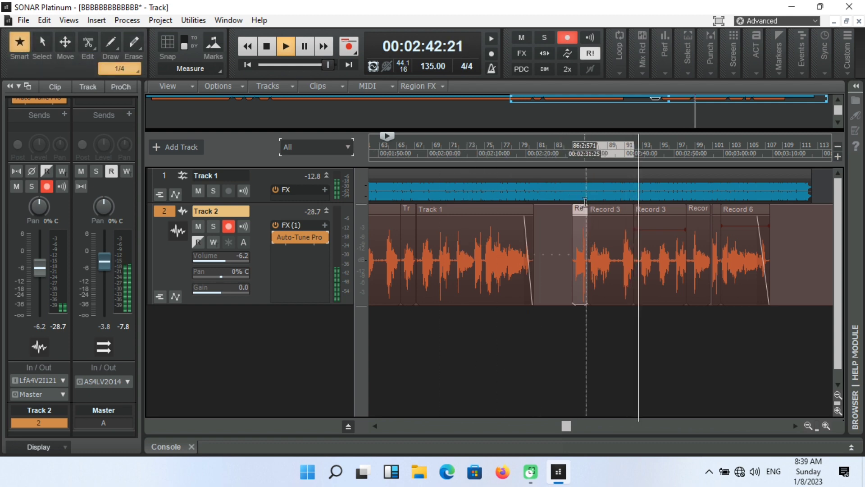
drag(584, 208, 580, 208)
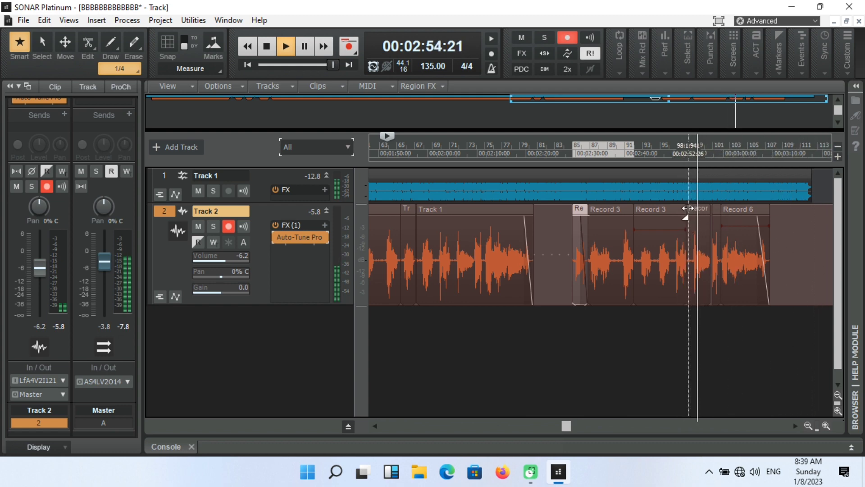
Add a short fade-in to the start of the Record clip at about 00:02:52, and stop playback.
drag(692, 208, 698, 209)
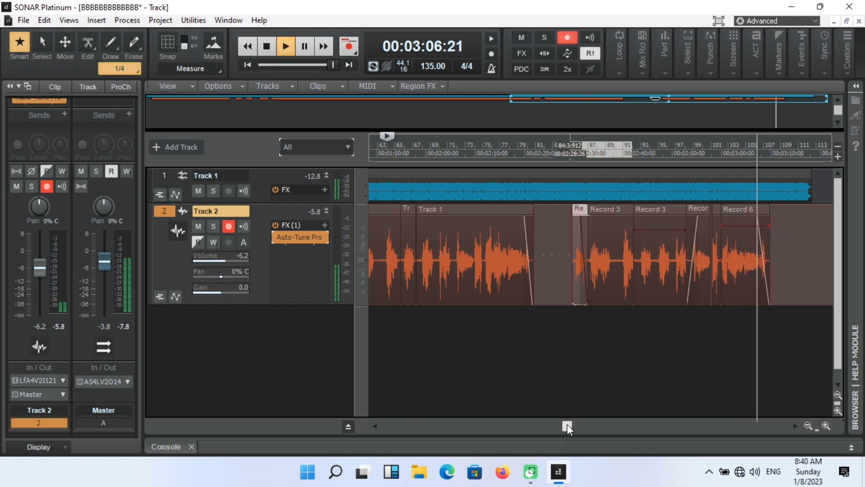
drag(567, 423, 385, 399)
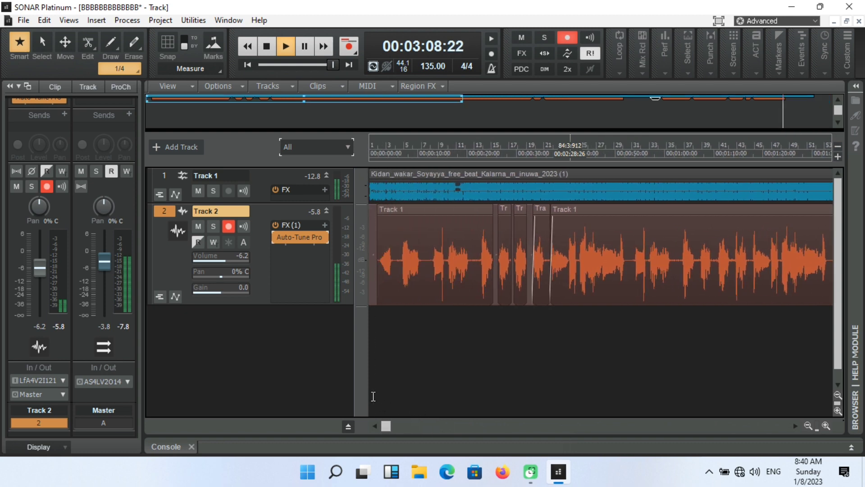
key(space)
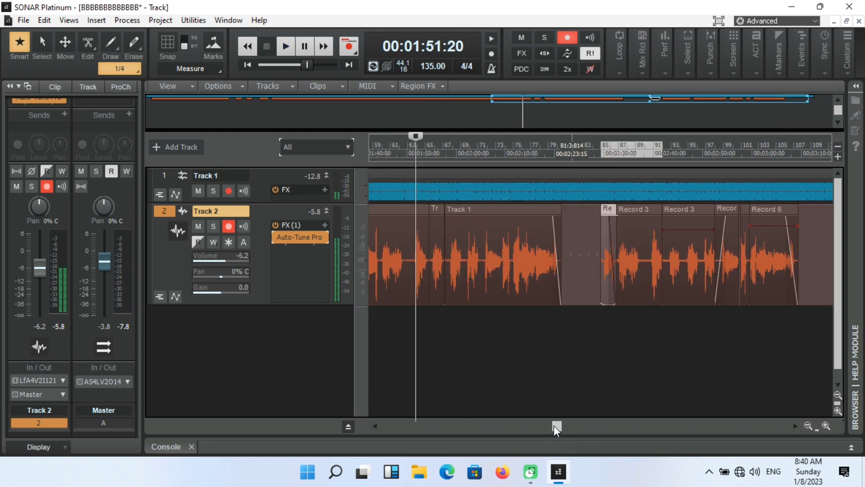
Split the first vocal clip at about 00:00:15:24, and the long clip at about 00:00:56:15 and around bar 44.
drag(554, 425, 366, 402)
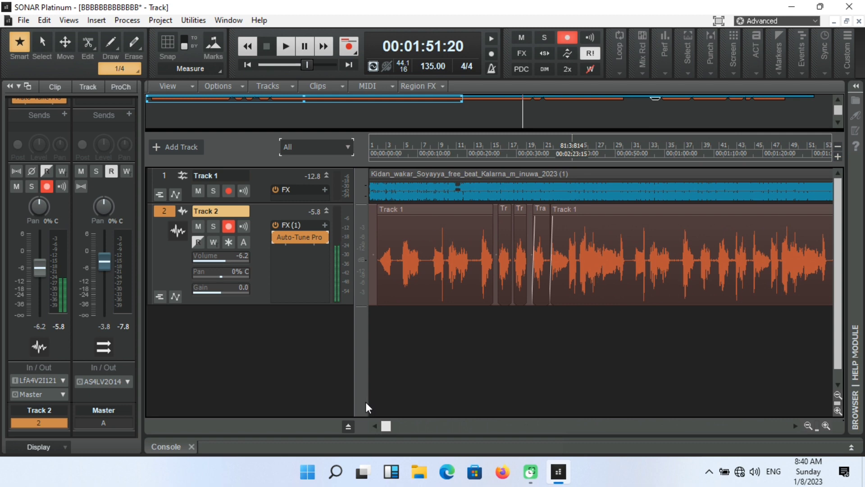
click(84, 41)
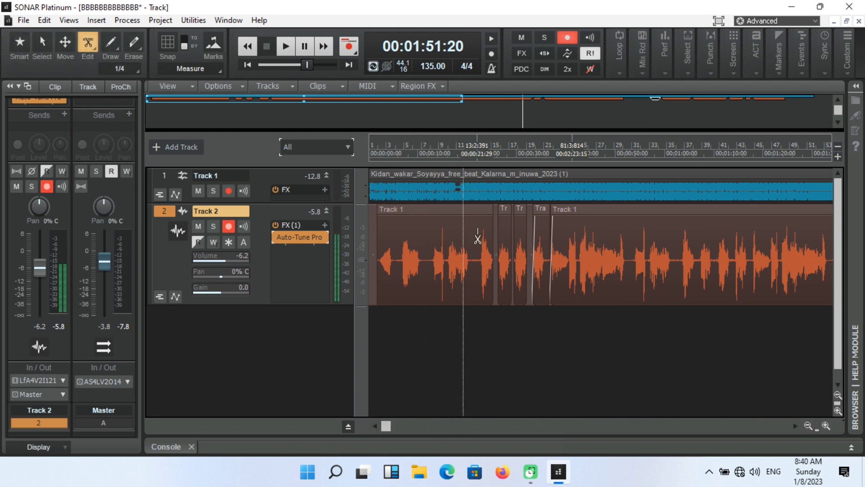
click(446, 266)
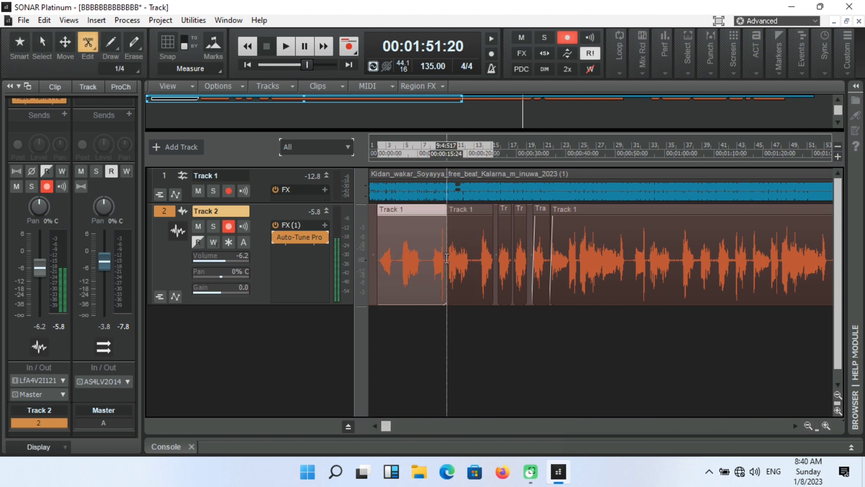
click(647, 288)
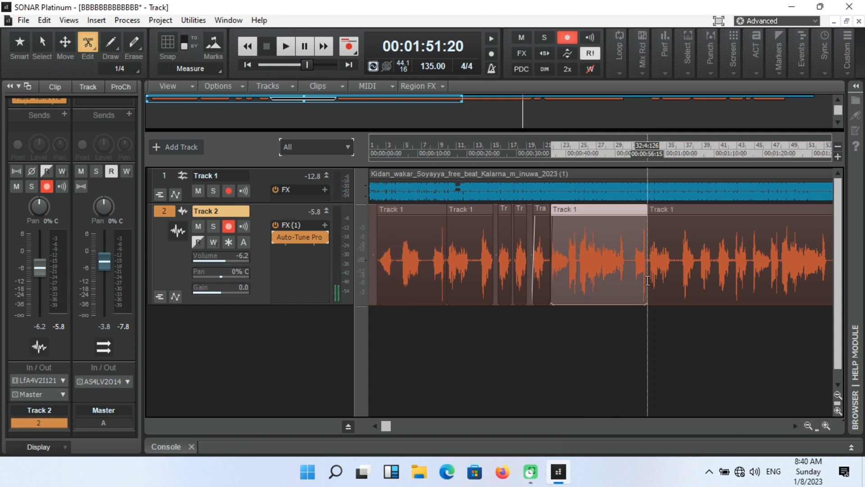
click(752, 295)
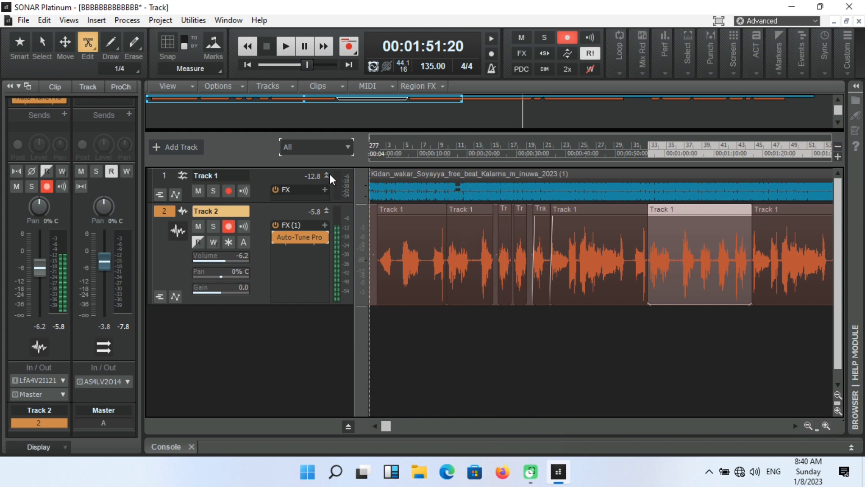
Add short fades to the vocal clips at the new splits near 00:00:15:24, 00:00:56:15 and bar 44.
click(22, 52)
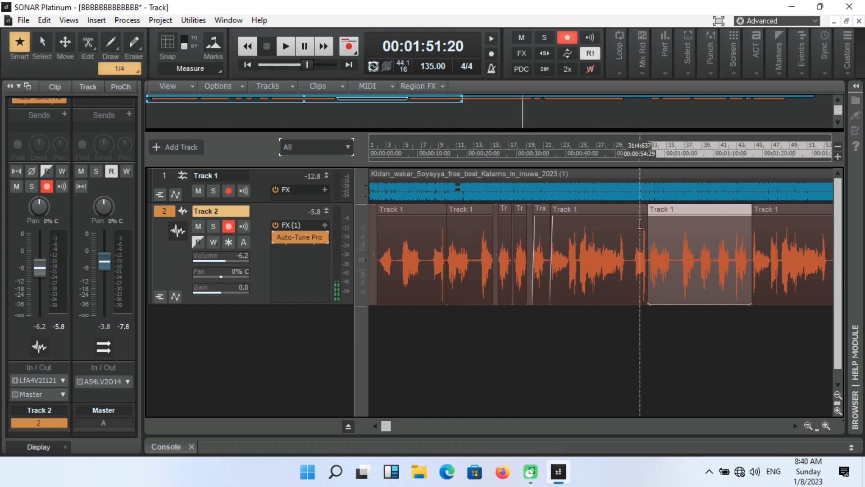
drag(643, 212, 637, 211)
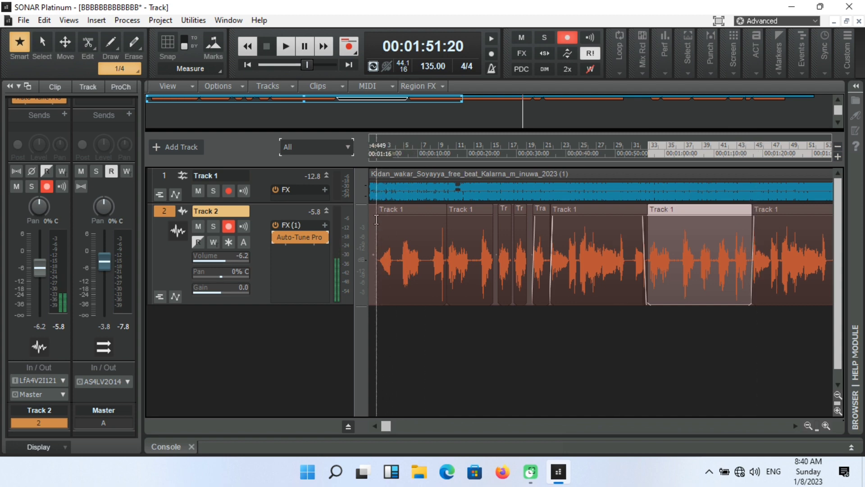
drag(444, 210, 436, 212)
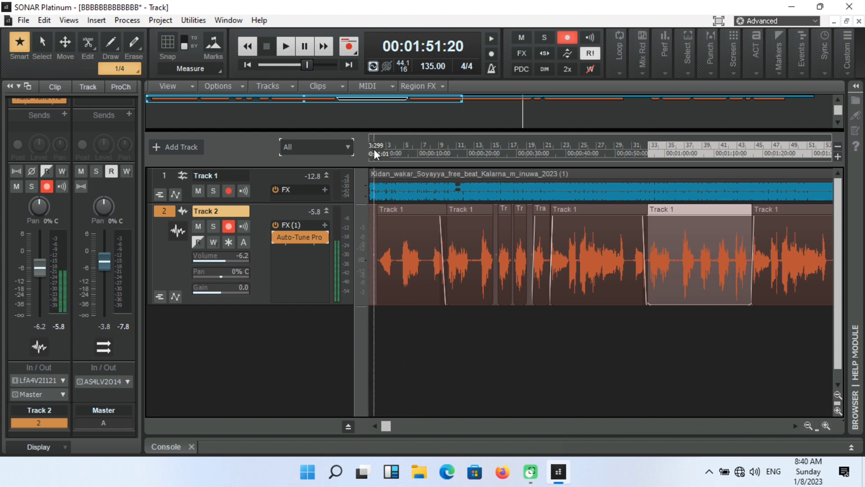
Play the mix from the beginning with the whole song in view, and save the project.
click(374, 150)
key(space)
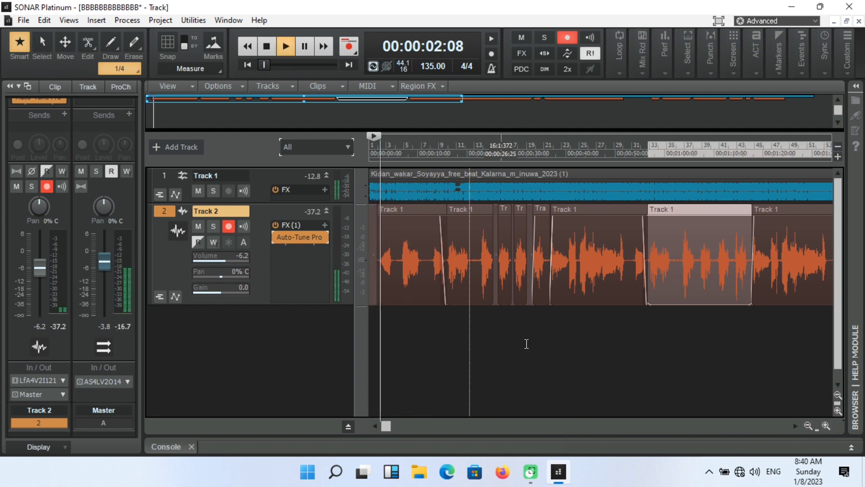
click(572, 350)
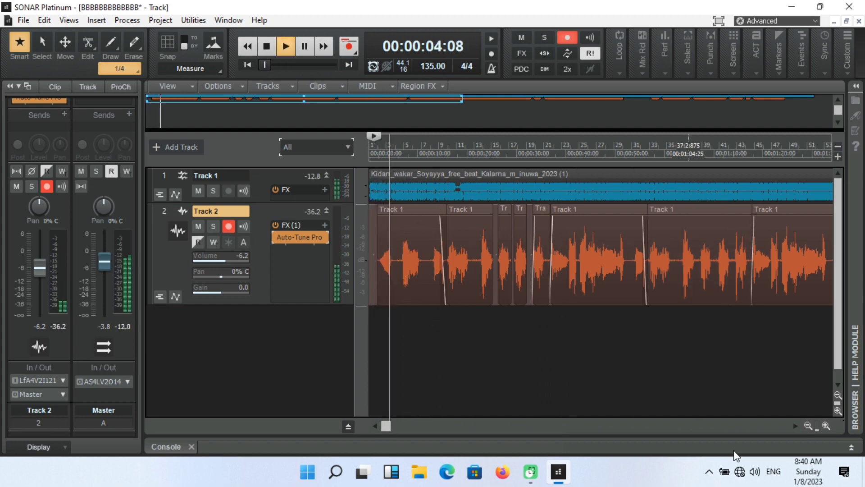
click(806, 425)
click(806, 426)
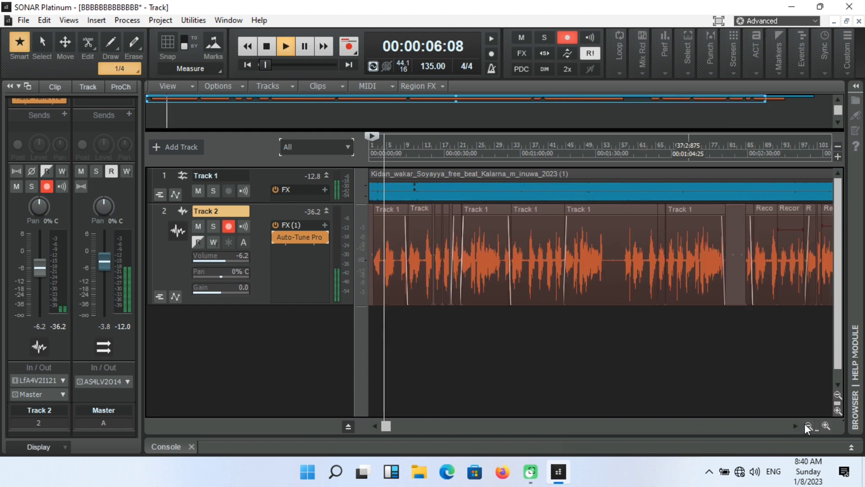
click(806, 426)
click(806, 426)
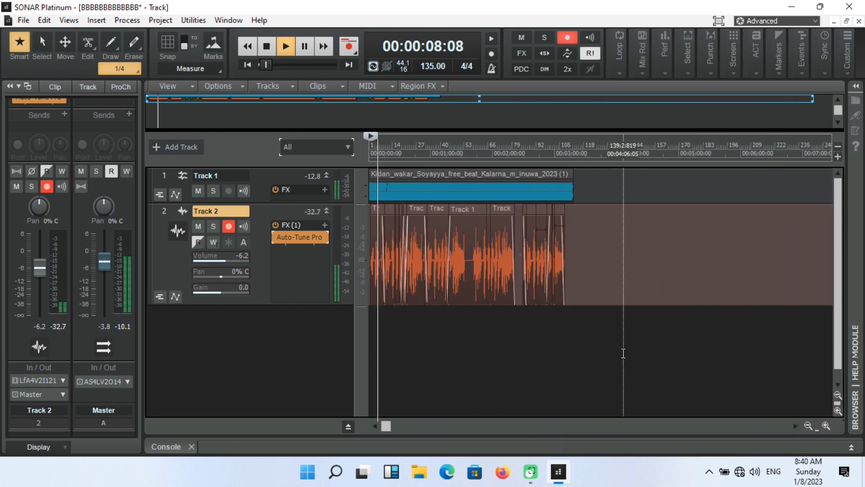
key(ctrl+s)
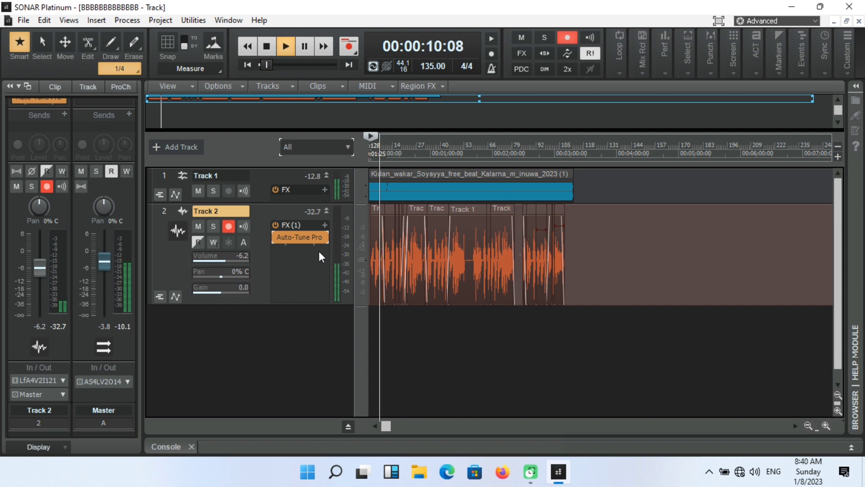
Stop playback, solo Track 2 and play the vocal alone from the beginning.
key(space)
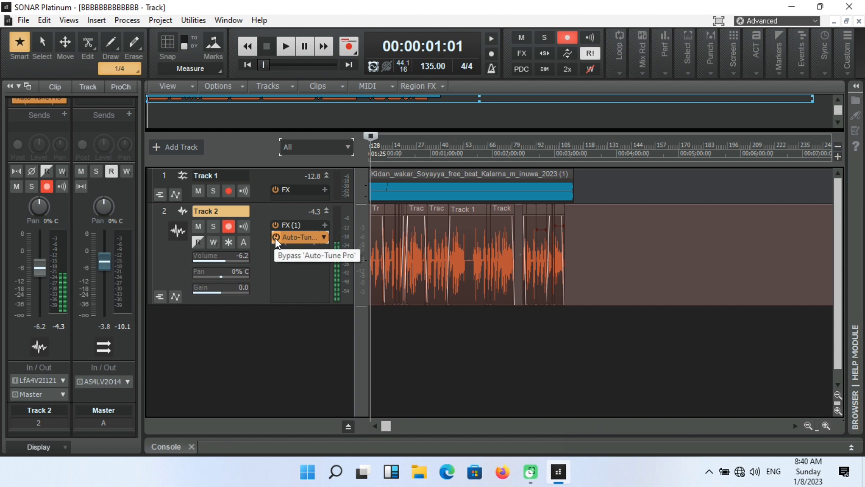
click(209, 226)
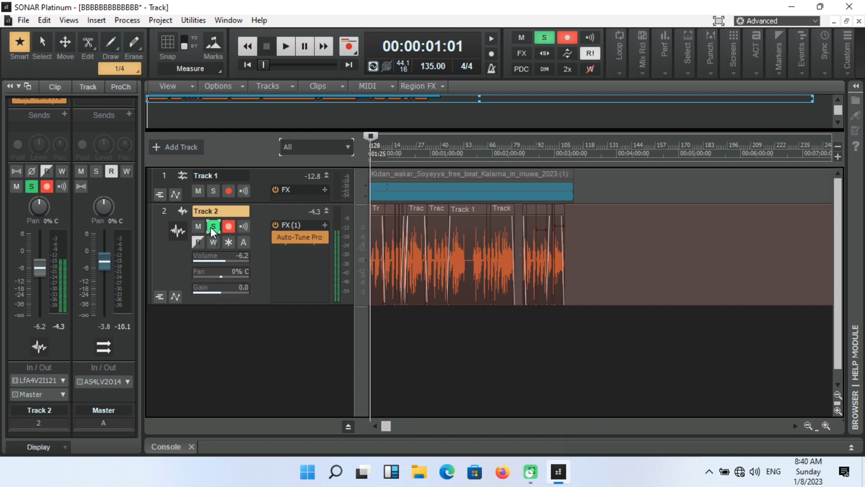
key(space)
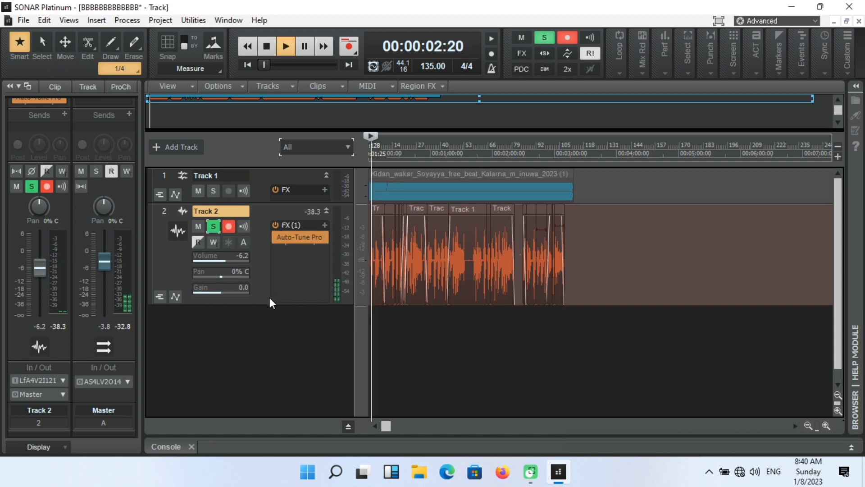
Insert the Cakewalk Sonitus Compressor after Auto-Tune Pro in Track 2's effects rack.
click(325, 225)
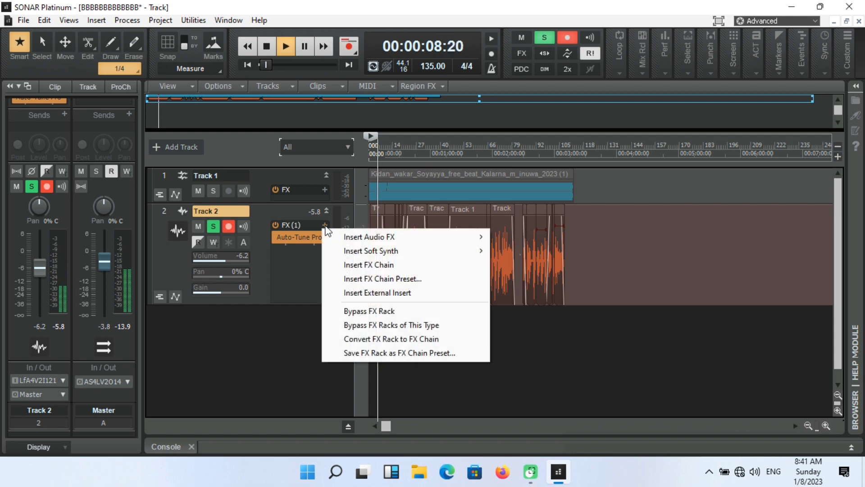
mouse_move(347, 238)
mouse_move(547, 269)
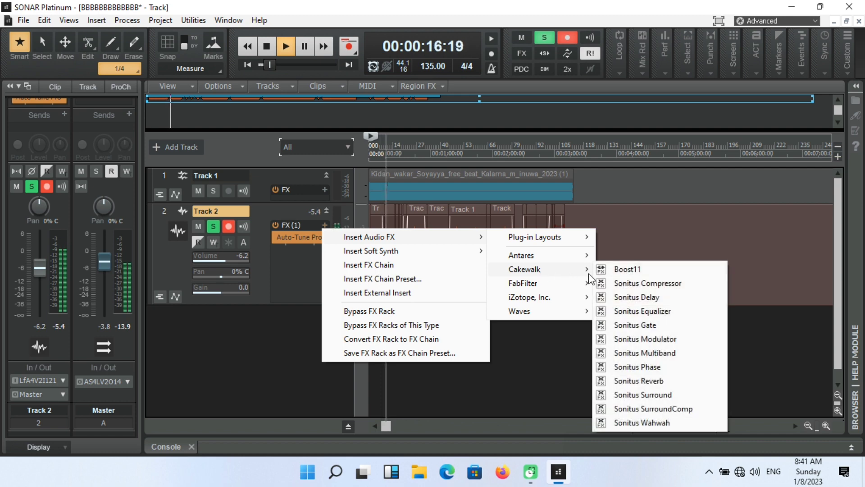
click(640, 284)
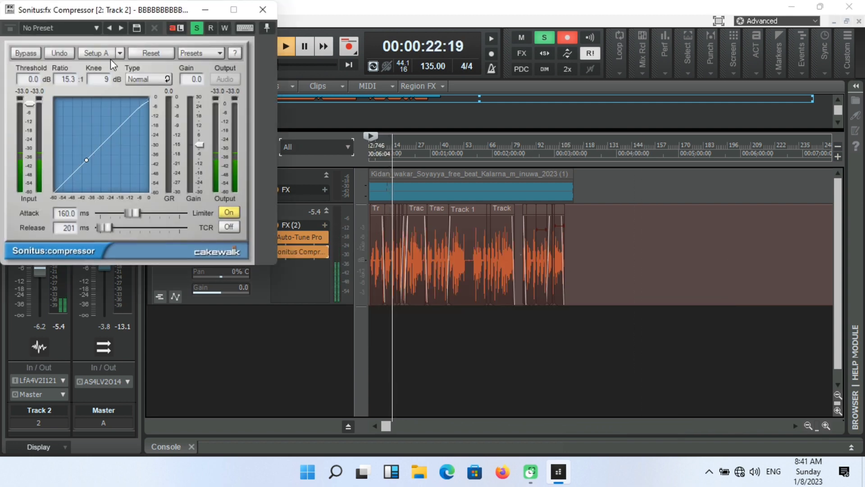
drag(113, 10, 266, 40)
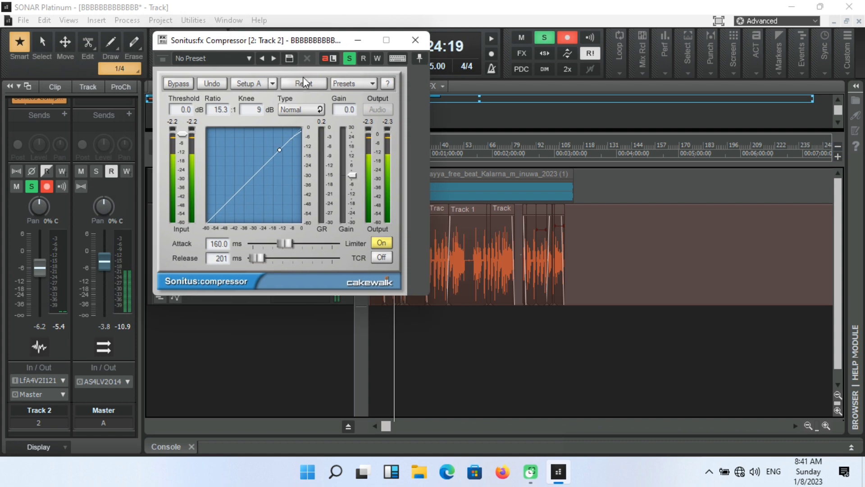
Try the Vocals Soft compressor preset with the knee at Hard and the ratio at 30.0:1.
click(354, 84)
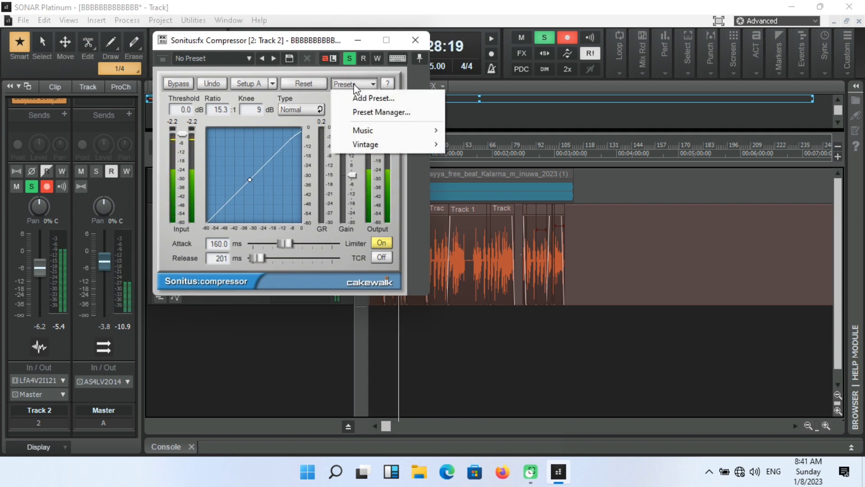
mouse_move(383, 130)
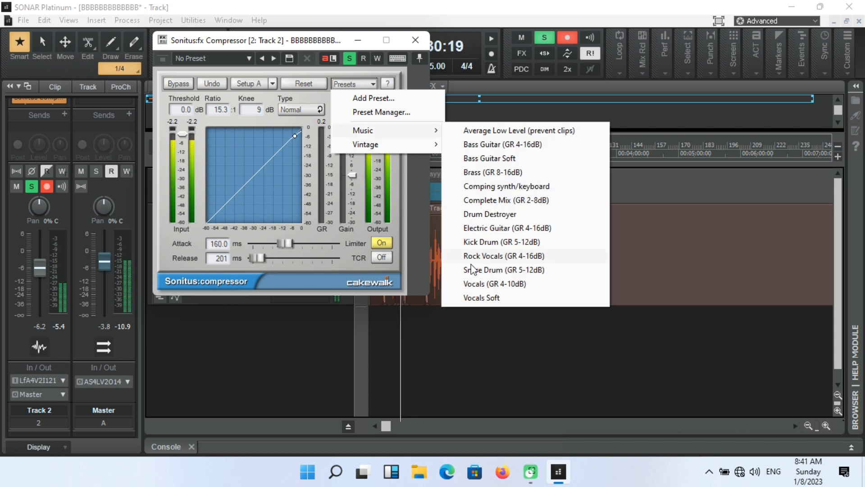
click(481, 297)
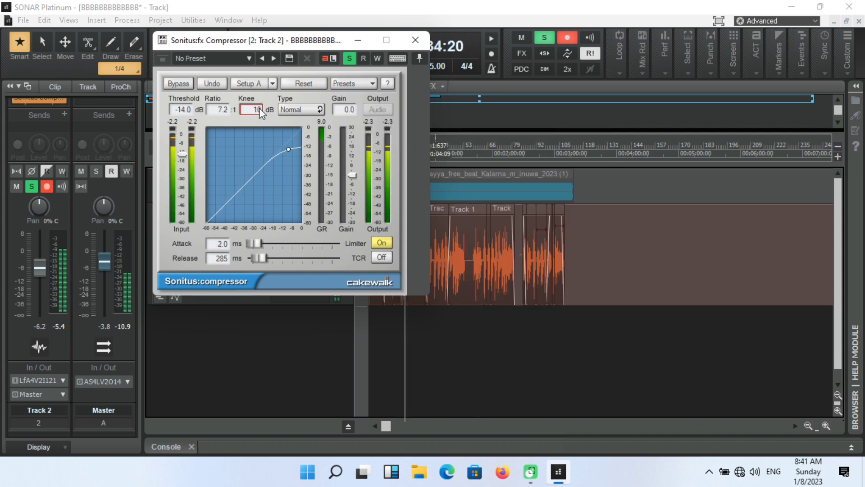
drag(259, 107, 253, 168)
scroll(218, 114, up, 3)
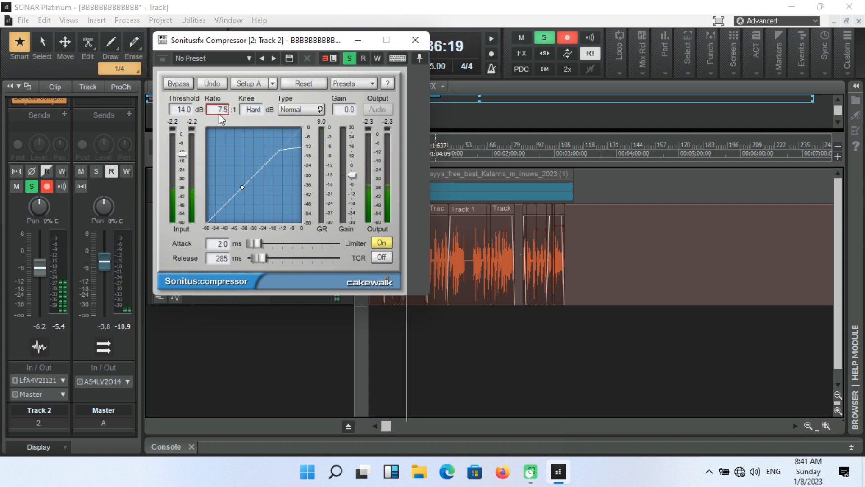
drag(218, 114, 210, 310)
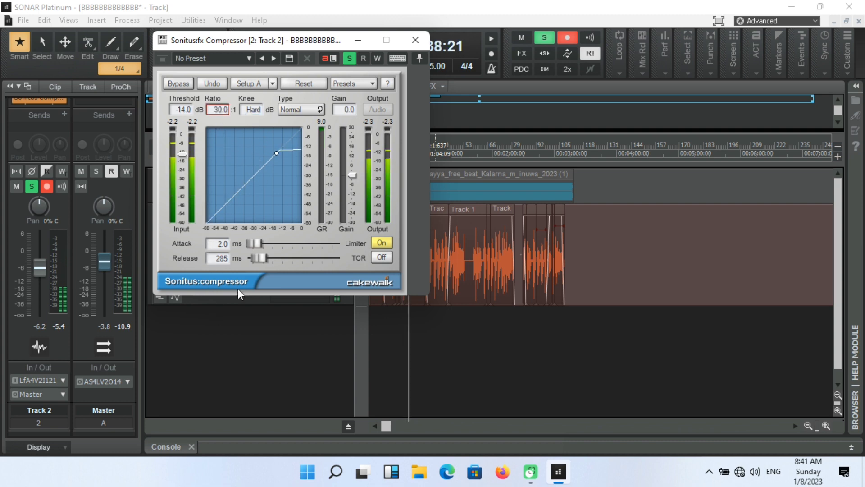
click(341, 83)
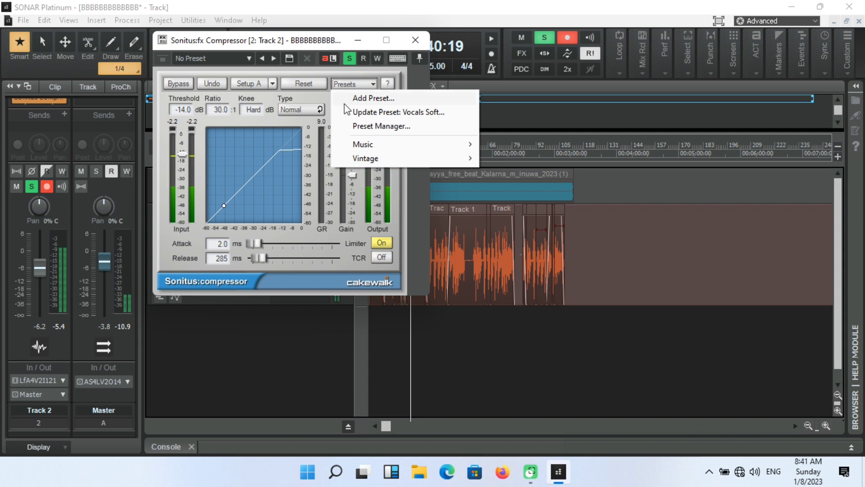
Reset the compressor to its default settings, close it, and bypass and re-enable it to compare the sound.
click(306, 84)
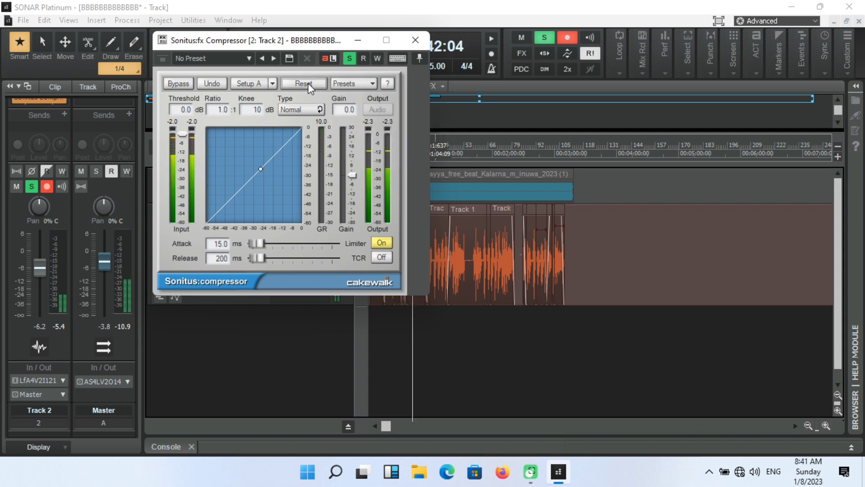
click(413, 41)
click(276, 252)
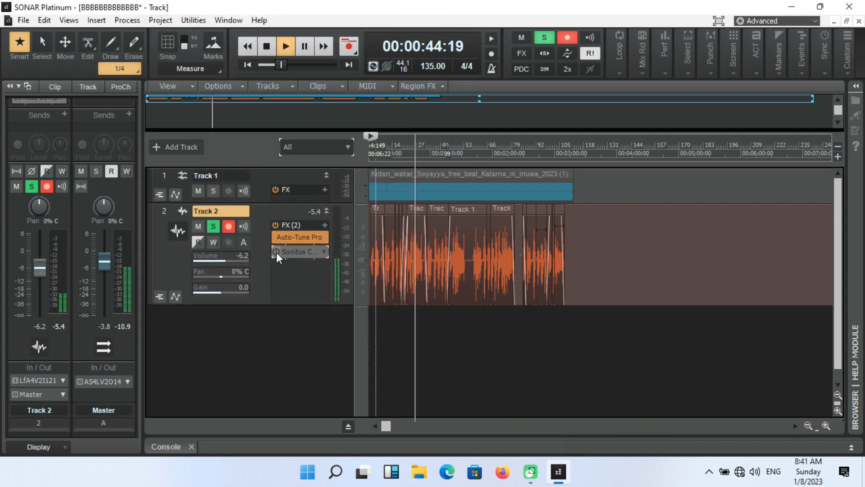
click(276, 252)
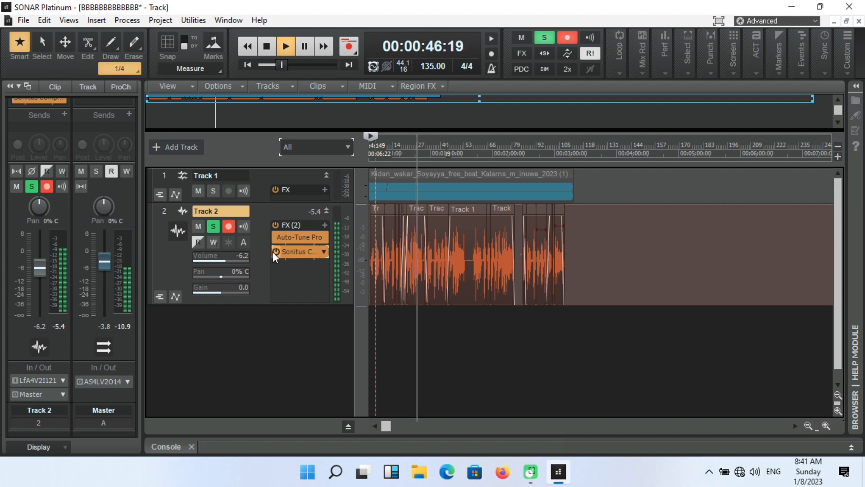
Remove the compressor from Track 2's effects rack and insert a new Cakewalk Sonitus Compressor after Auto-Tune Pro.
right_click(272, 251)
click(294, 267)
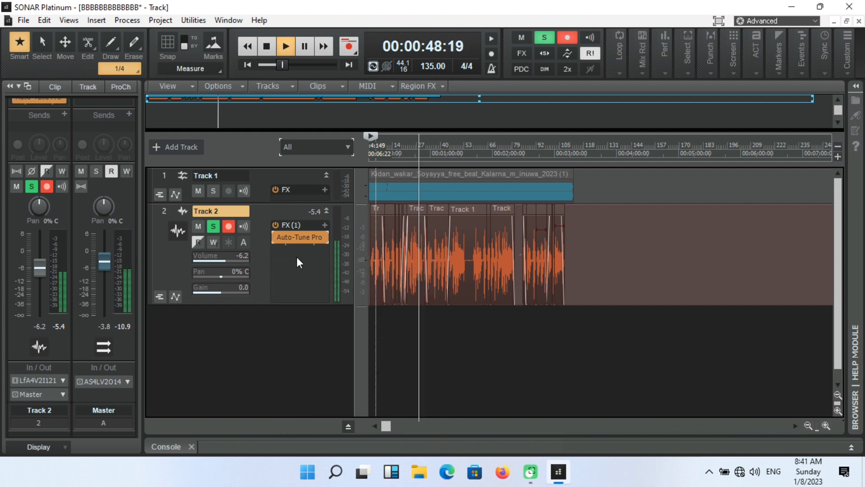
click(325, 225)
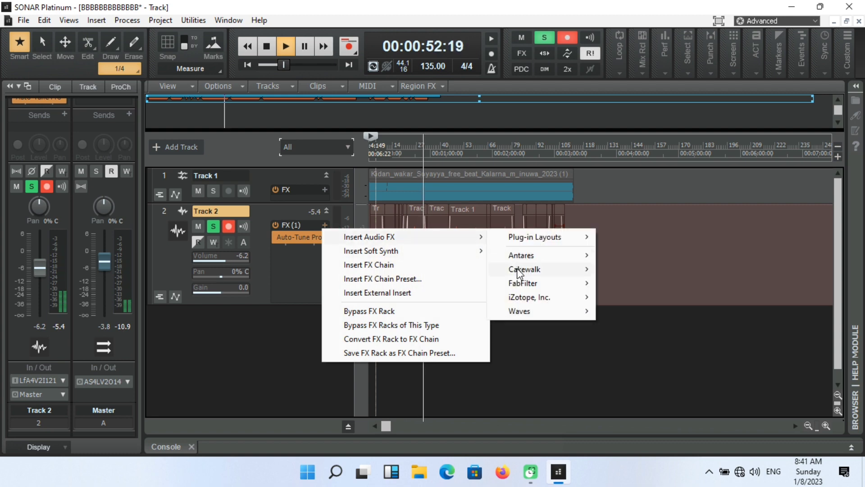
mouse_move(519, 272)
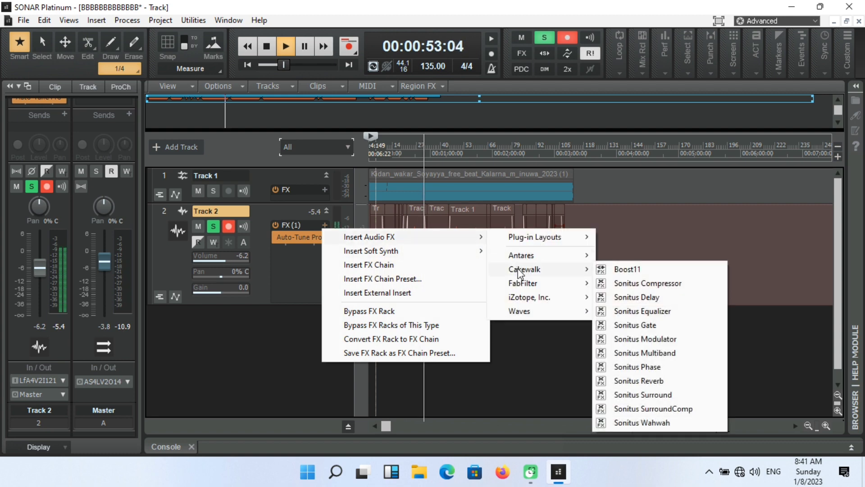
click(648, 284)
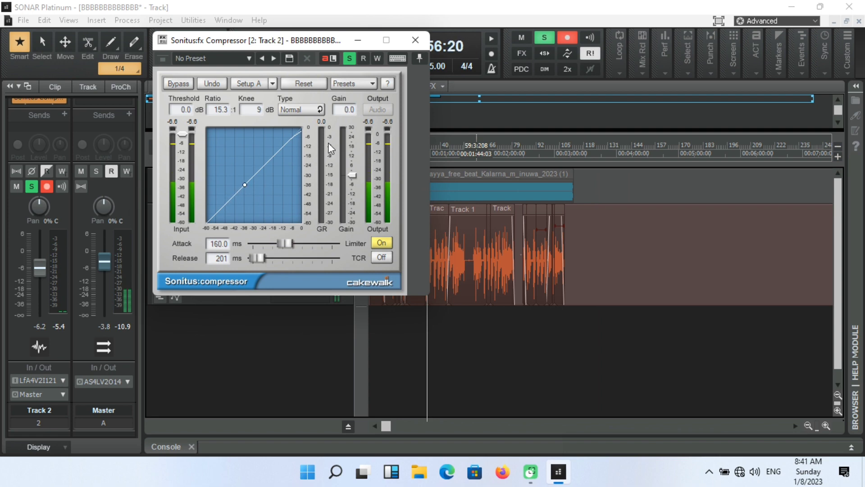
Load the Vocals Soft music preset in the compressor, with the ratio at Inf and the knee at Hard.
click(358, 81)
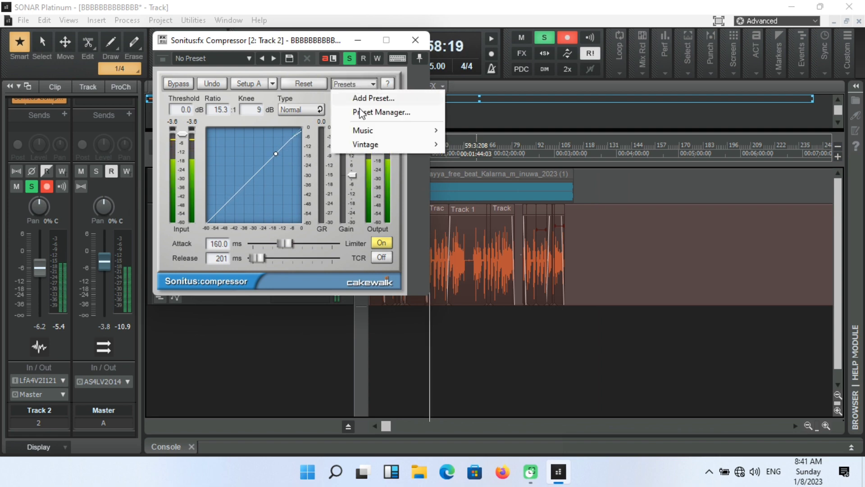
mouse_move(363, 130)
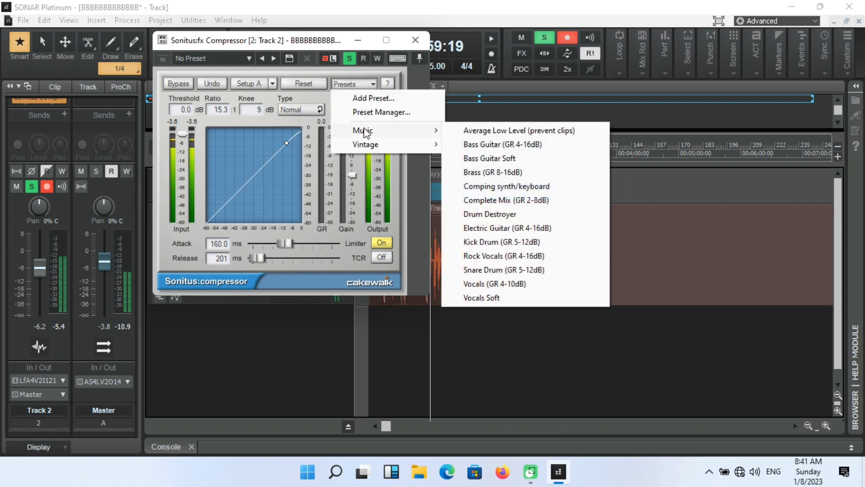
click(483, 300)
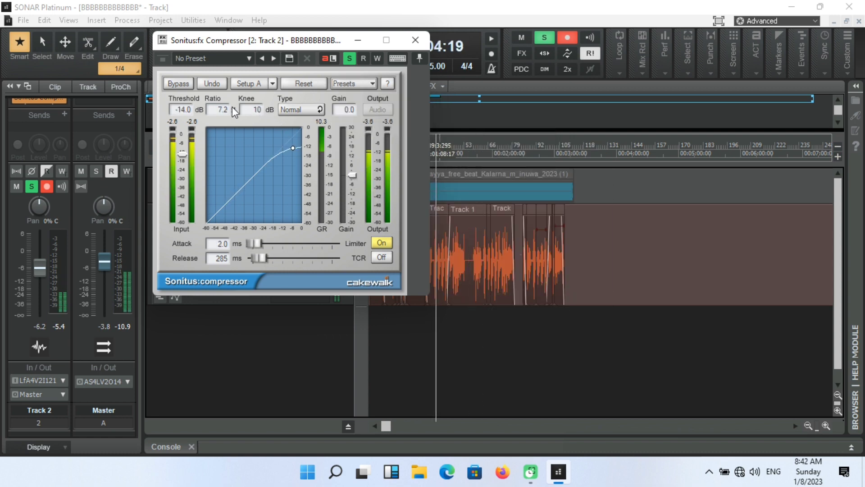
drag(222, 109, 210, 305)
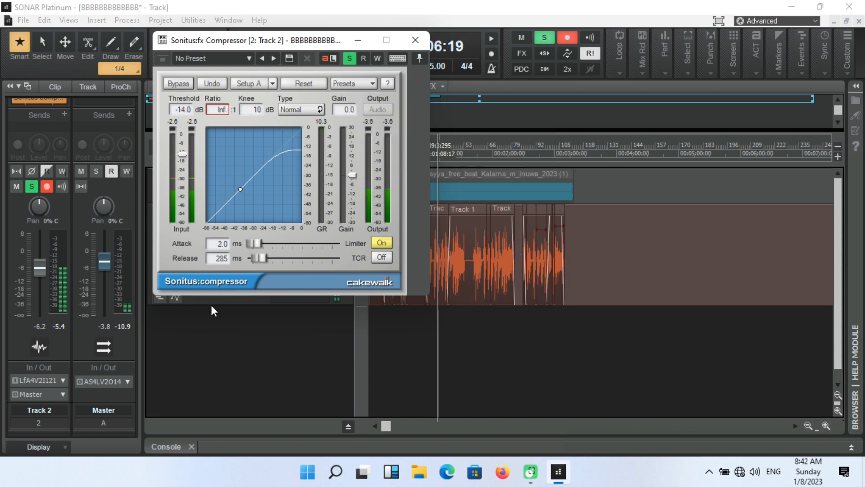
drag(259, 110, 252, 204)
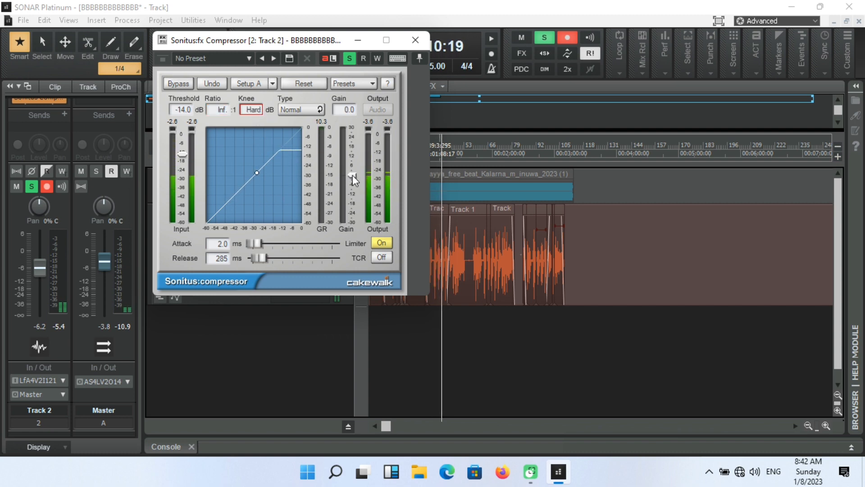
With Track 2 unsoloed, set the compressor's gain to 1.0, limiter off, attack to 6.6 ms and release to 189 ms, and close it.
drag(353, 177, 382, 243)
click(348, 62)
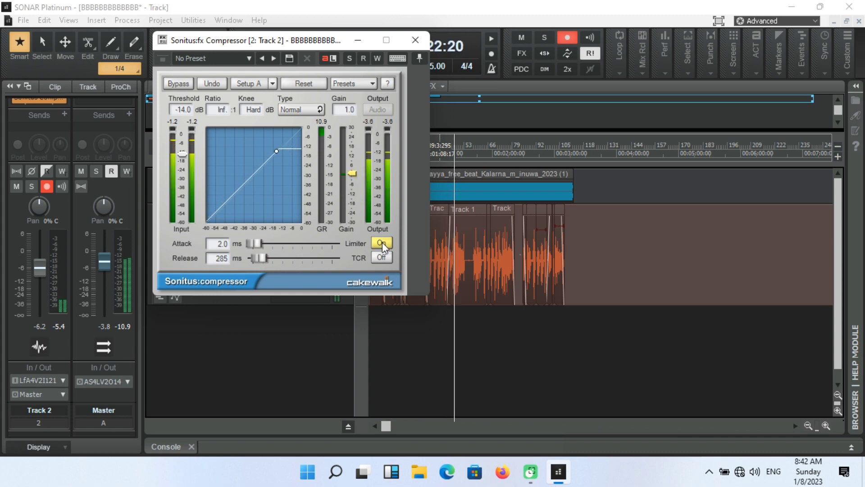
click(381, 243)
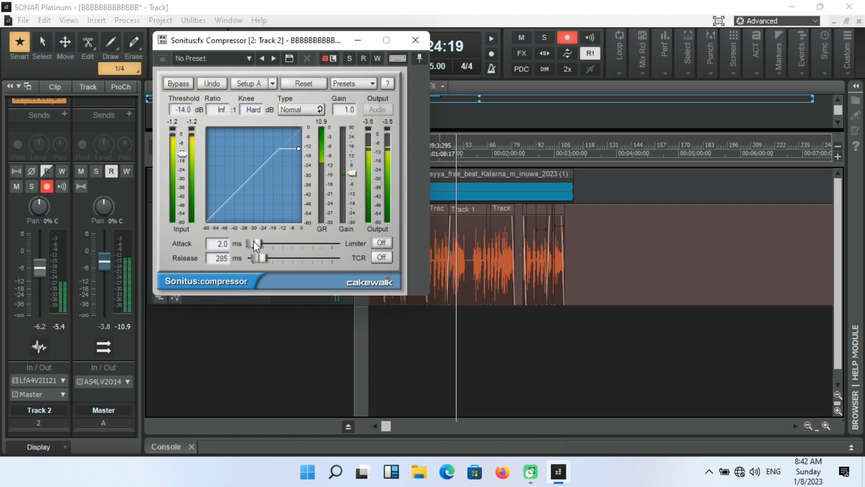
drag(253, 242, 253, 259)
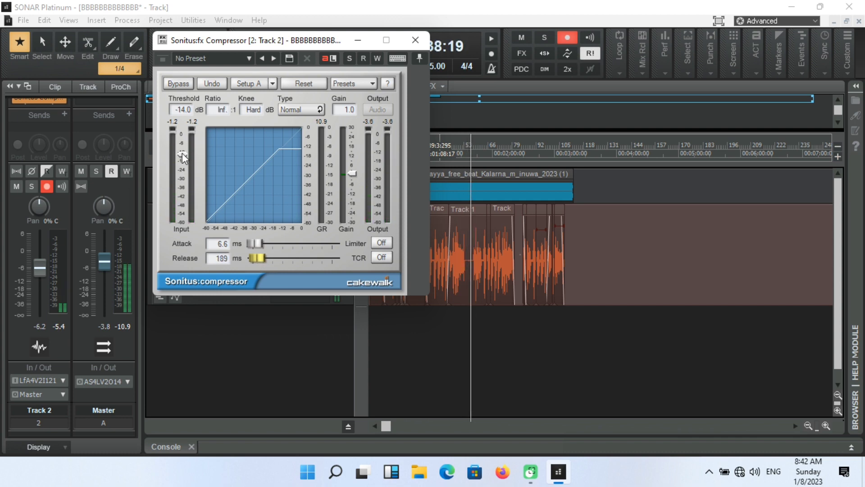
click(410, 41)
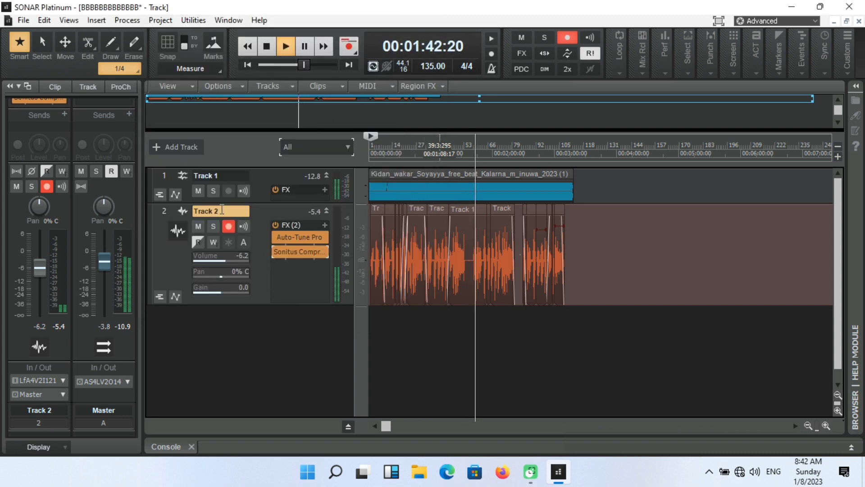
Insert the Cakewalk Sonitus Equalizer on Track 2, and play the soloed vocal from the beginning.
click(324, 225)
mouse_move(359, 240)
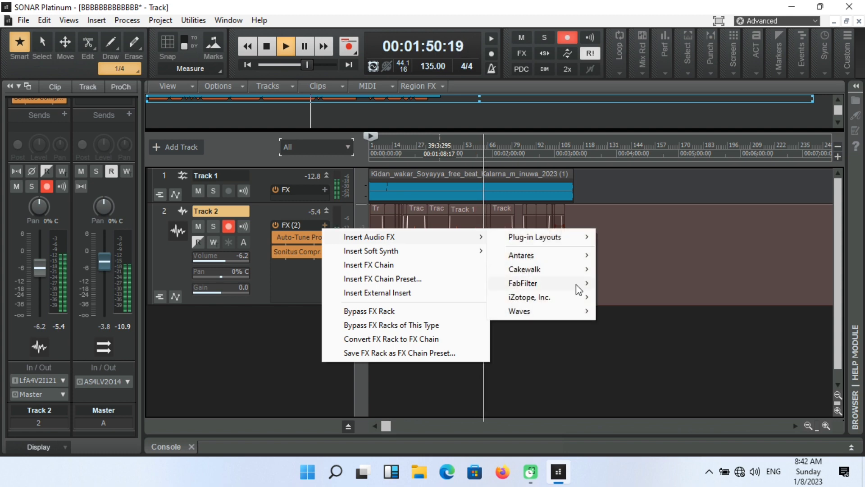
mouse_move(547, 276)
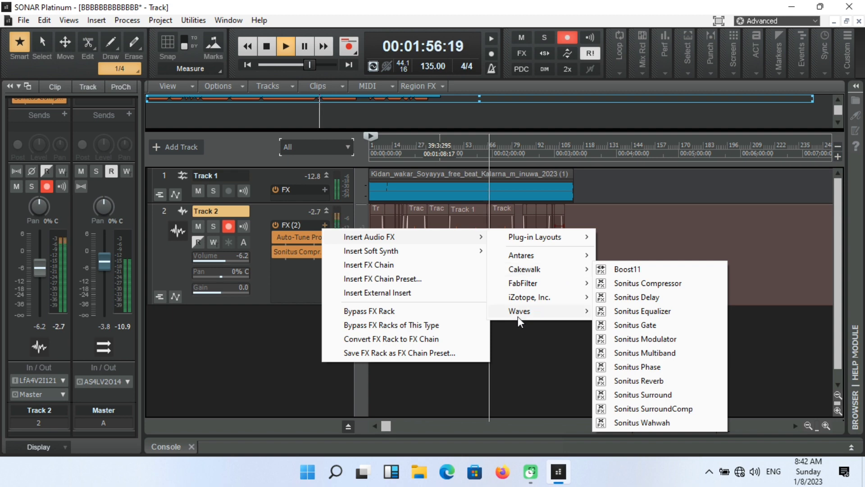
mouse_move(517, 316)
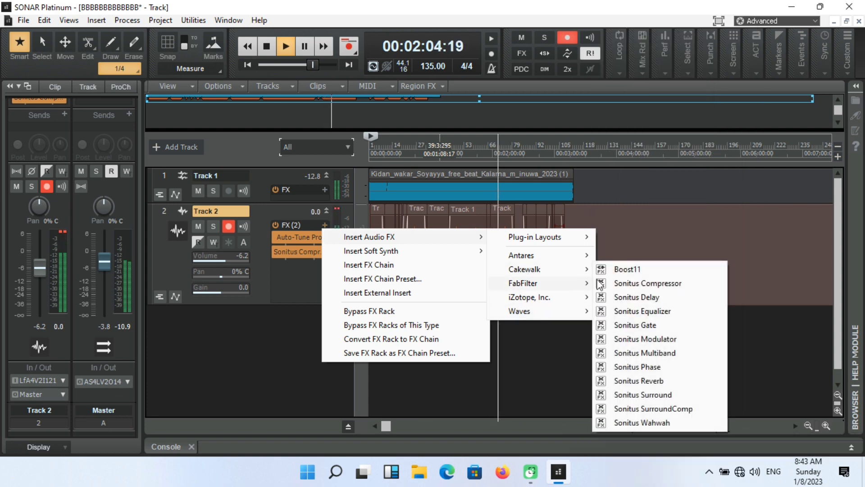
click(642, 310)
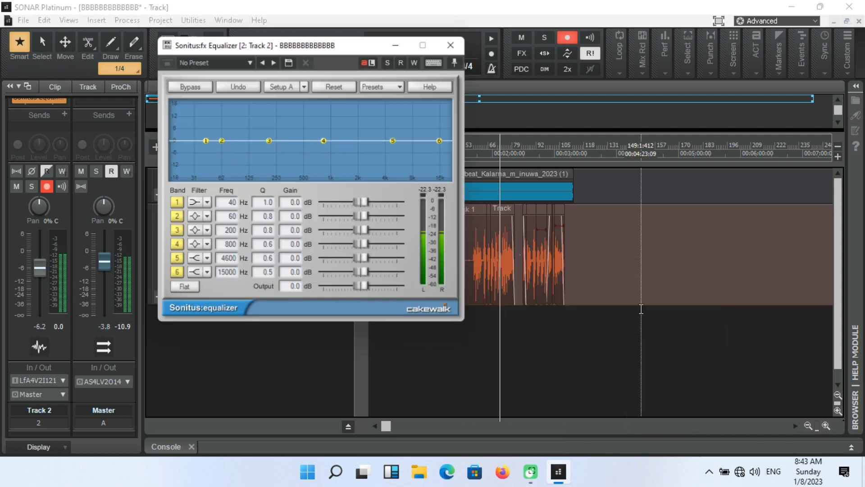
key(space)
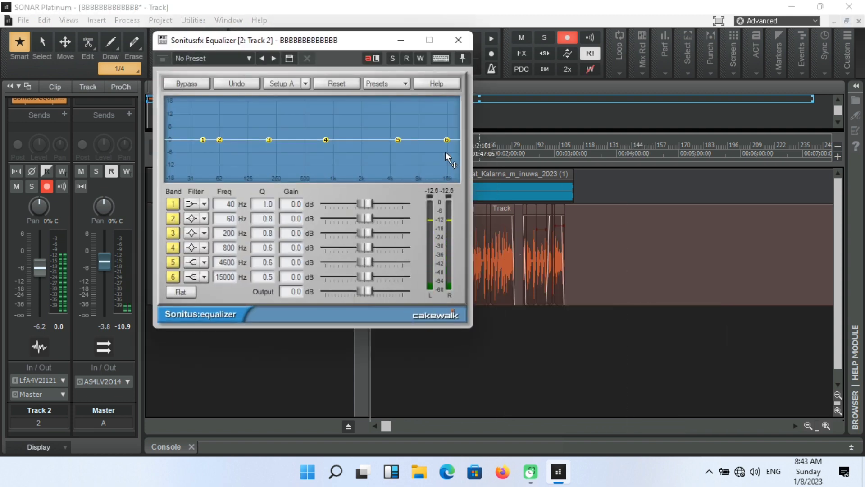
click(391, 58)
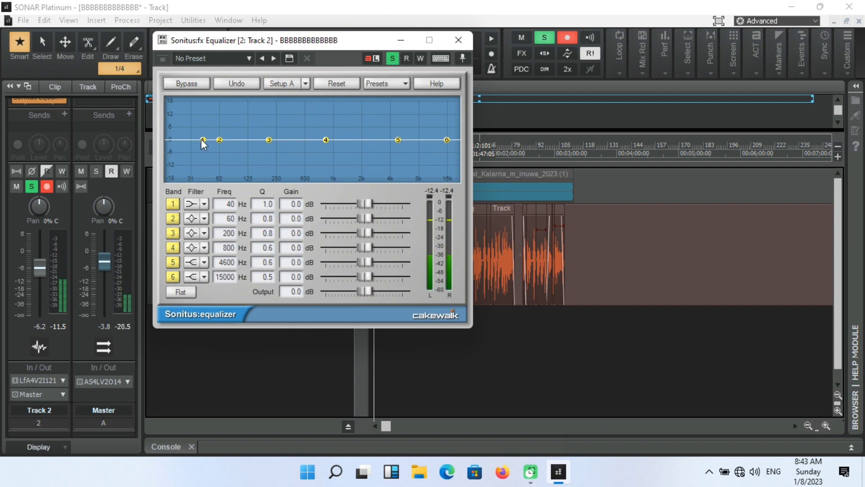
Change equalizer band 1 to a Highpass filter with its frequency at about 147 Hz.
drag(202, 140, 202, 148)
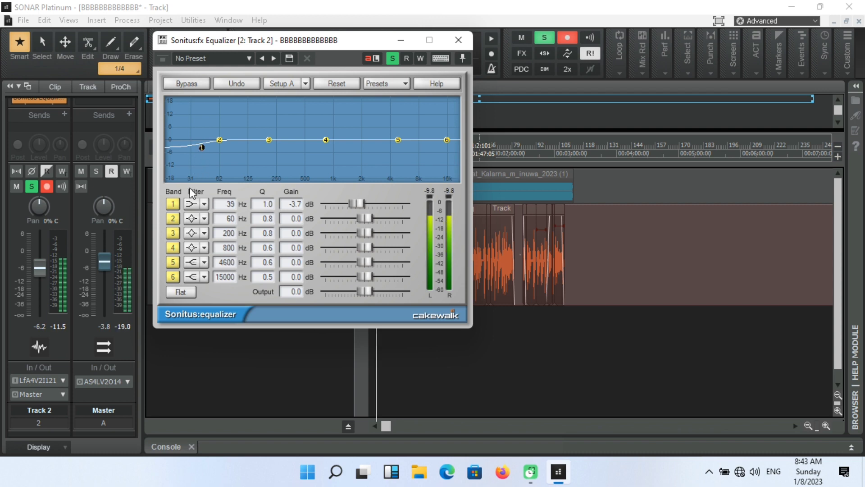
click(205, 202)
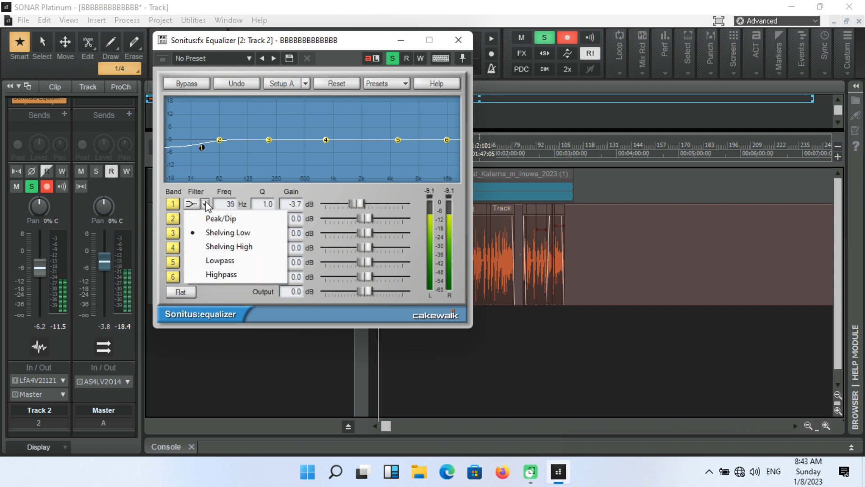
click(212, 276)
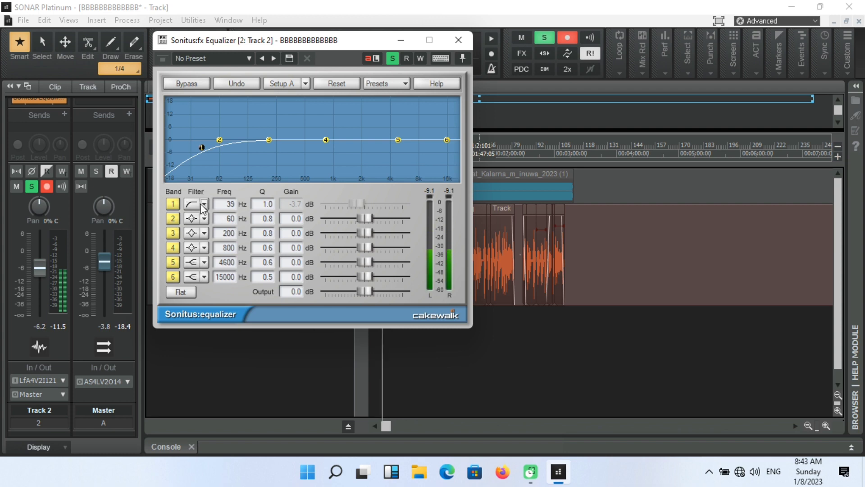
click(204, 205)
click(209, 275)
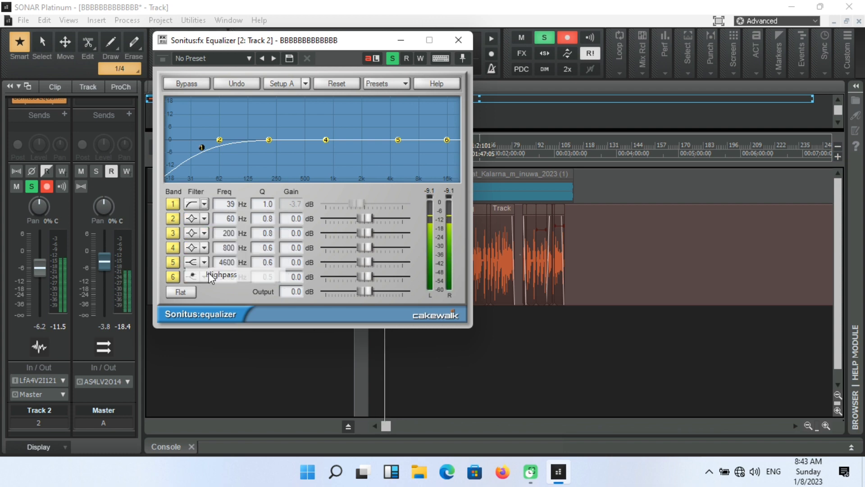
drag(202, 148, 256, 166)
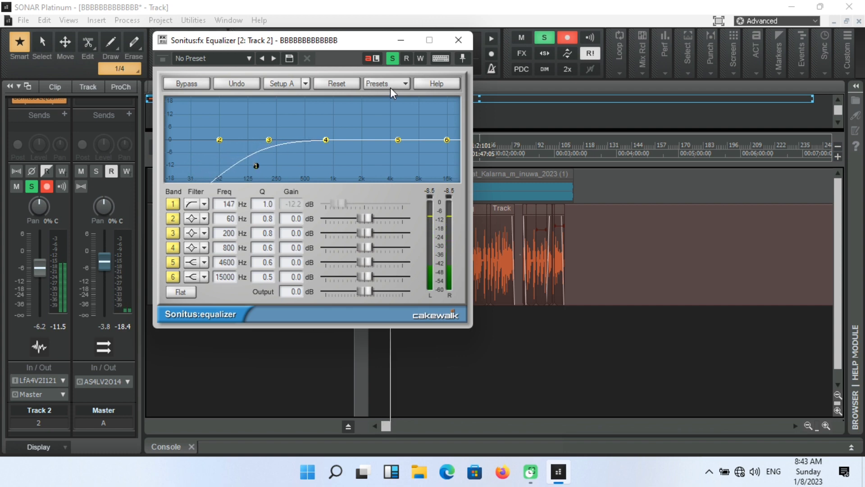
Unsolo Track 2 and adjust the band 1 highpass frequency to about 190 Hz against the beat.
click(392, 58)
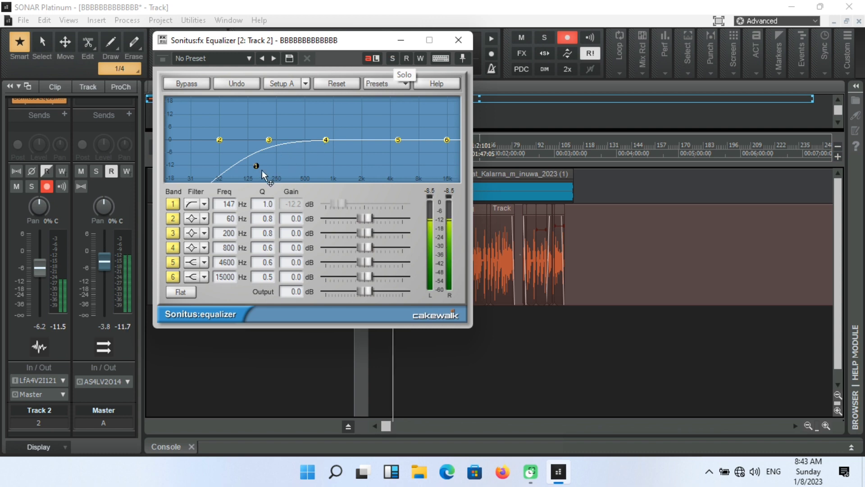
drag(256, 166, 271, 170)
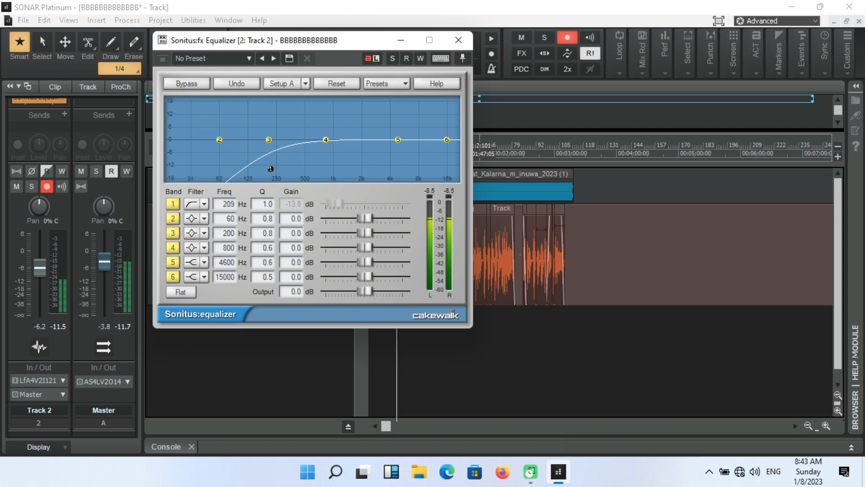
drag(271, 167, 268, 164)
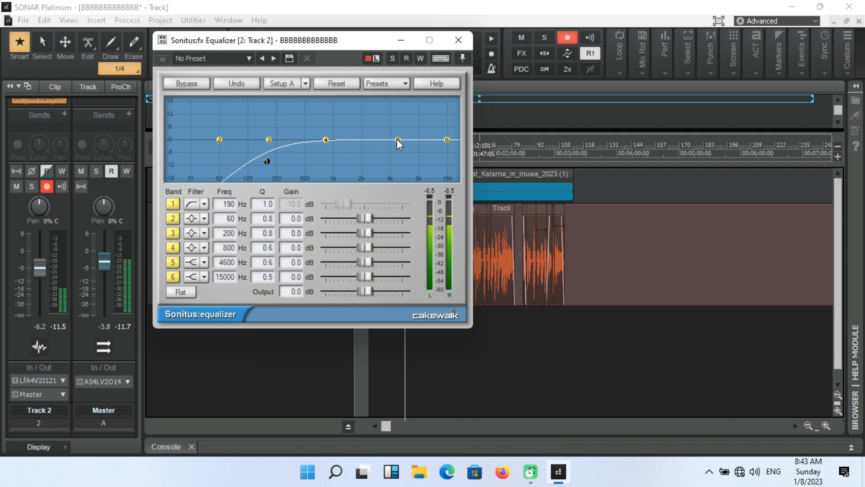
Boost band 4 by about 3.6 dB at 1963 Hz and band 6 by about 3.9 dB at 12882 Hz.
drag(325, 140, 364, 132)
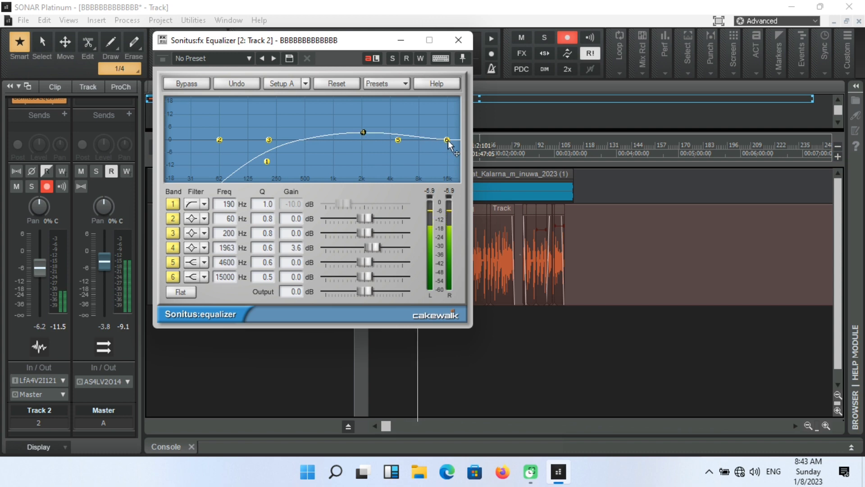
mouse_move(448, 140)
mouse_down()
mouse_move(455, 122)
mouse_move(452, 139)
mouse_move(440, 132)
mouse_up()
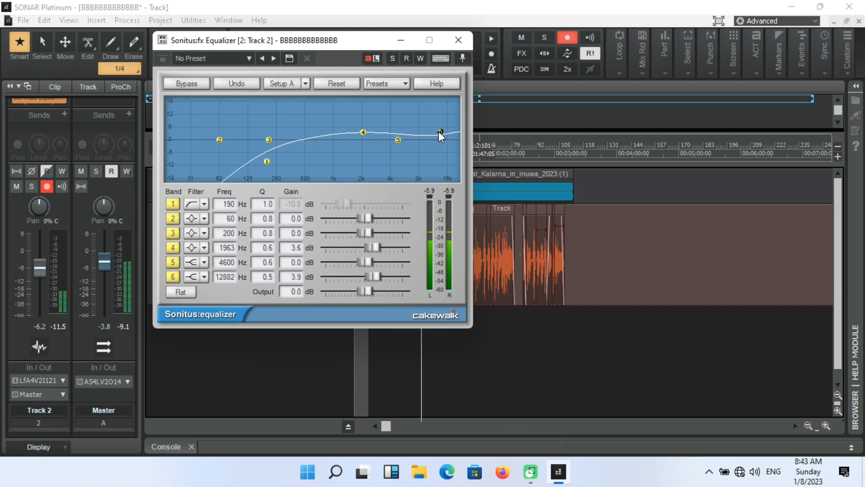
Try the Lowpass and Highpass filters on band 6 and return it to Shelving High.
click(205, 275)
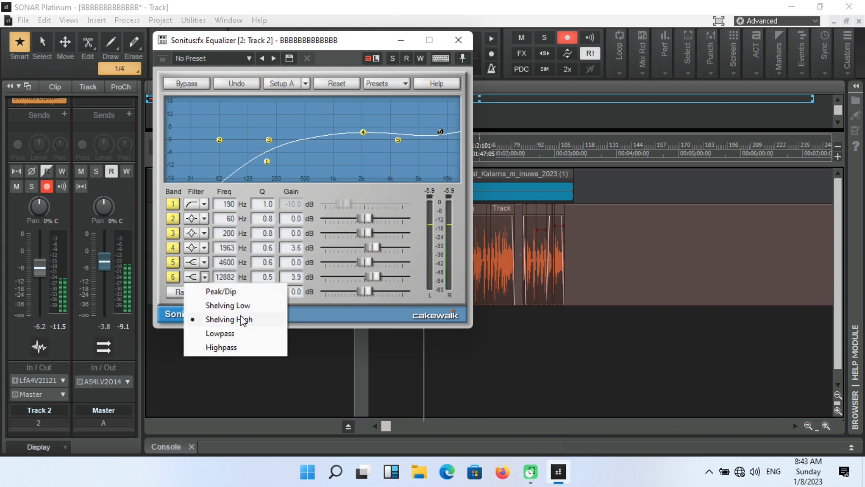
click(221, 333)
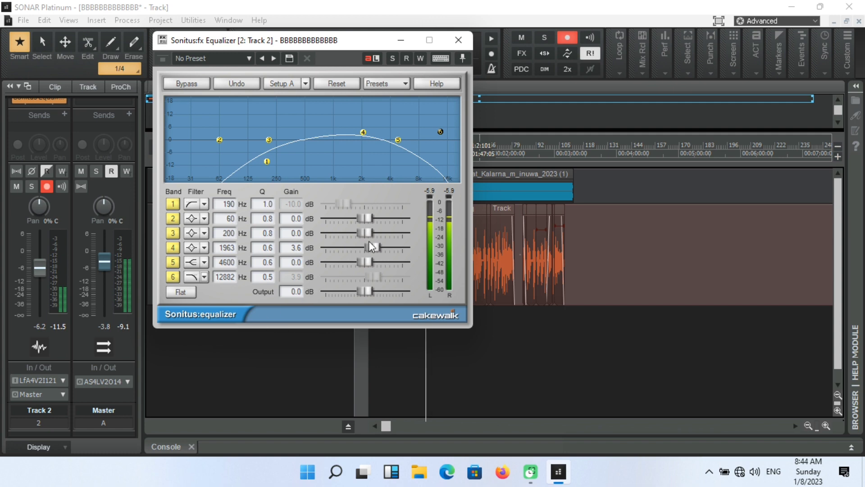
click(204, 277)
click(220, 347)
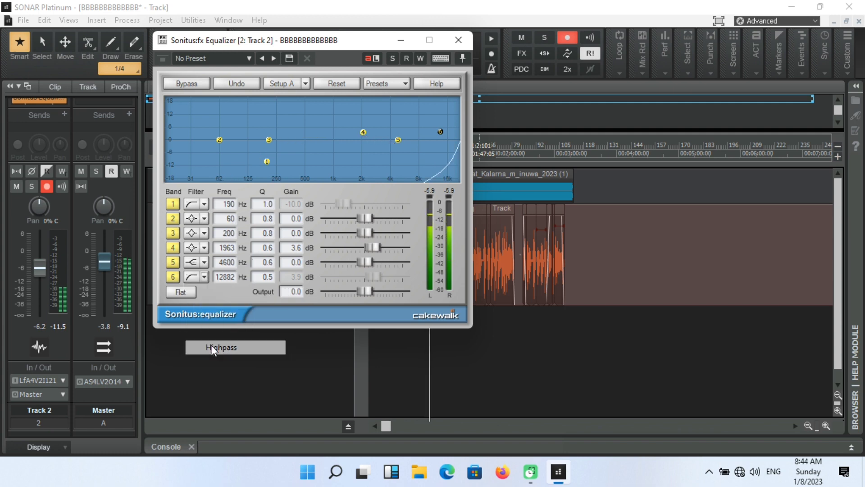
click(205, 276)
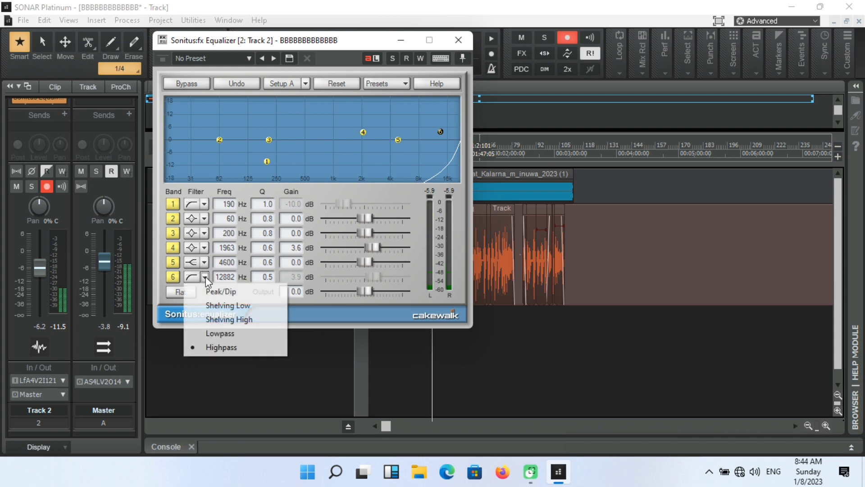
click(223, 320)
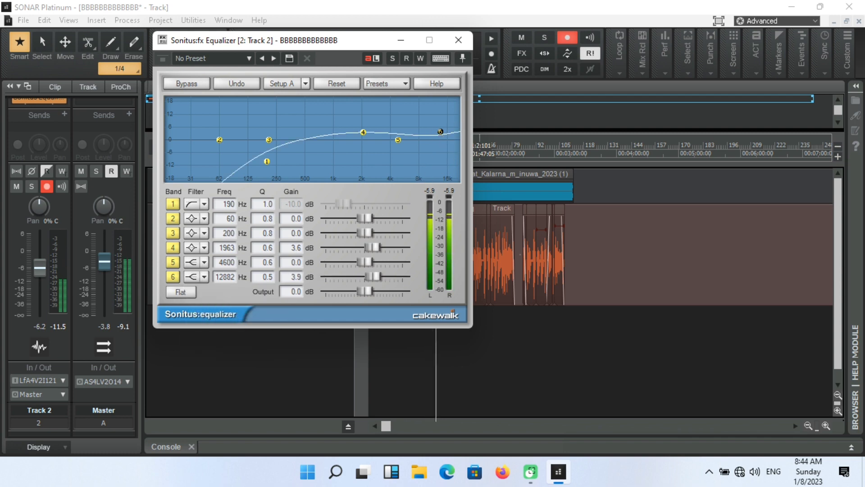
Raise the band 6 high shelf to about 6.2 dB at 13677 Hz.
mouse_move(439, 132)
mouse_down()
mouse_move(458, 124)
mouse_move(442, 125)
mouse_up()
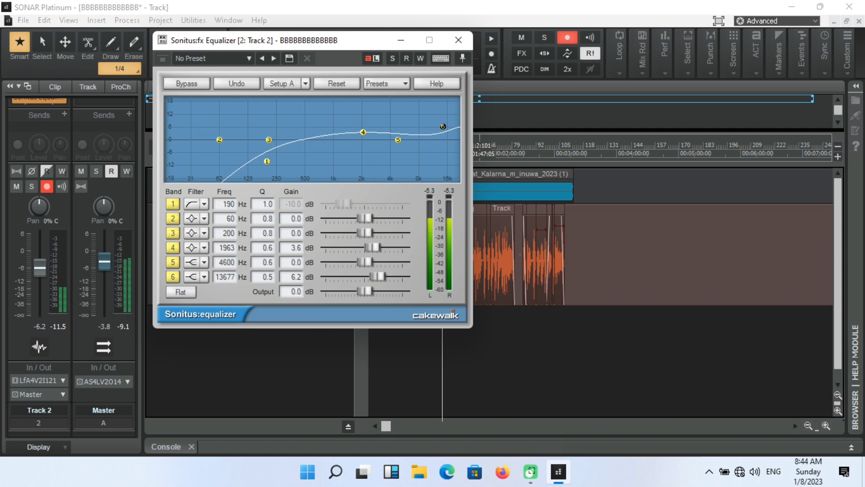
Set equalizer band 6 to about 13645 Hz, band 3 to about 0.8 dB at 199 Hz, and the output to about 1.2 dB.
drag(443, 126, 442, 127)
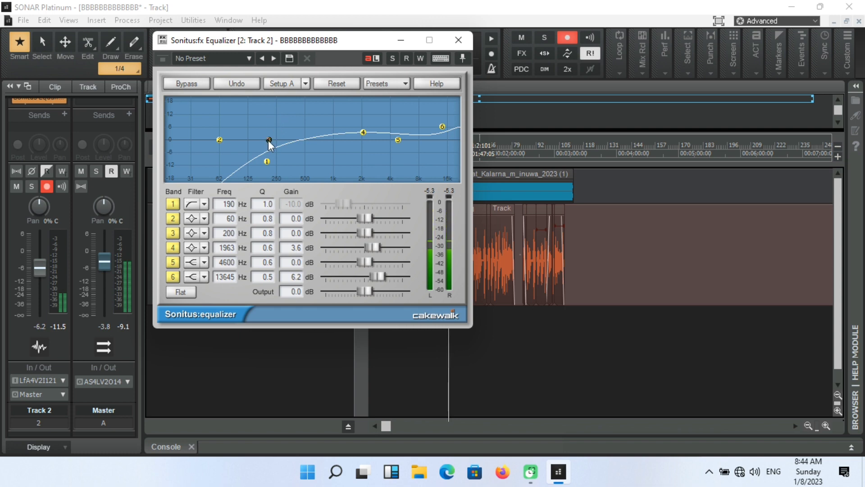
mouse_move(269, 140)
mouse_down()
mouse_move(268, 129)
mouse_move(268, 138)
mouse_up()
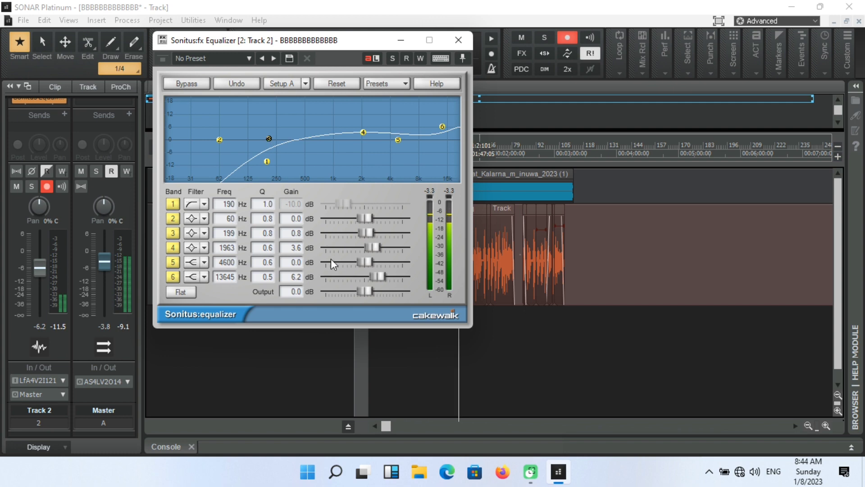
drag(361, 291, 366, 291)
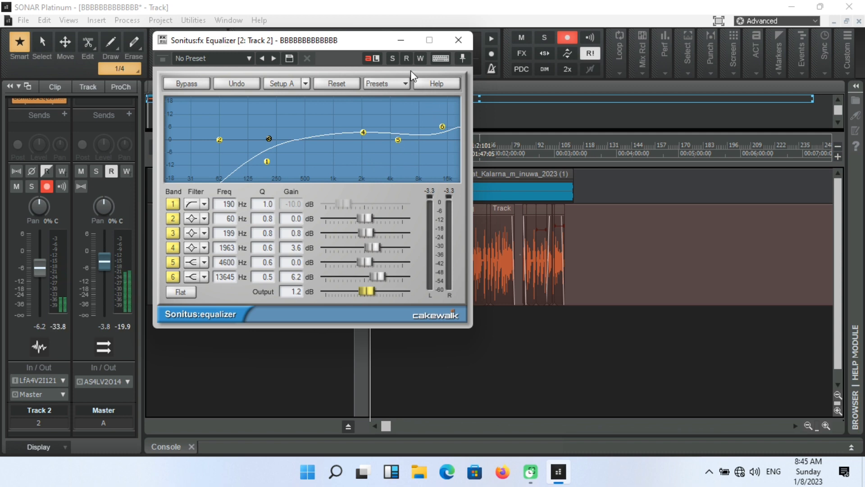
click(455, 45)
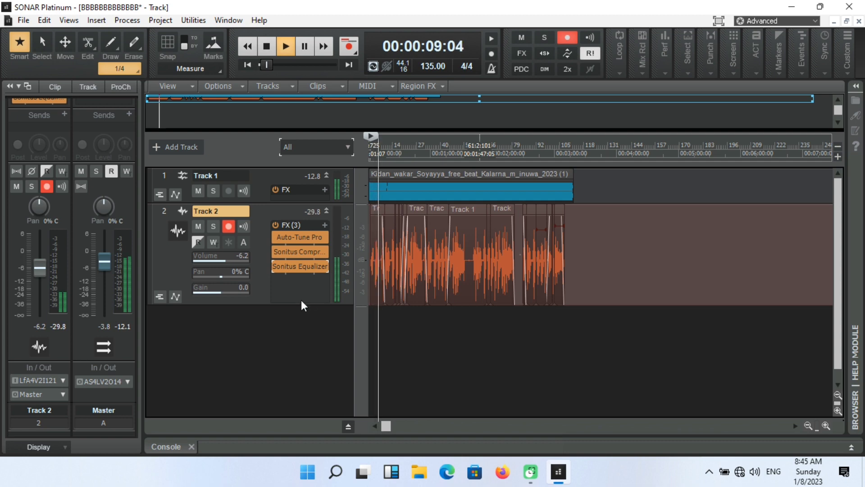
Stop playback and insert the Waves DeEsser Mono effect on Track 2.
key(space)
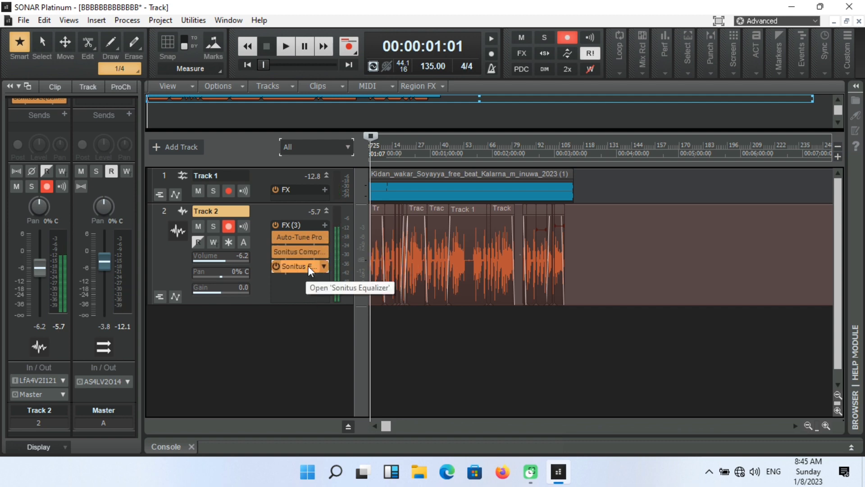
click(325, 224)
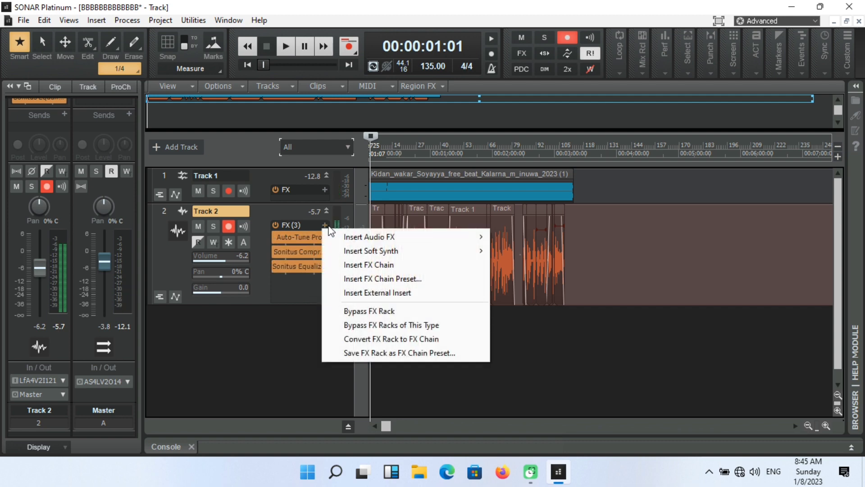
mouse_move(358, 239)
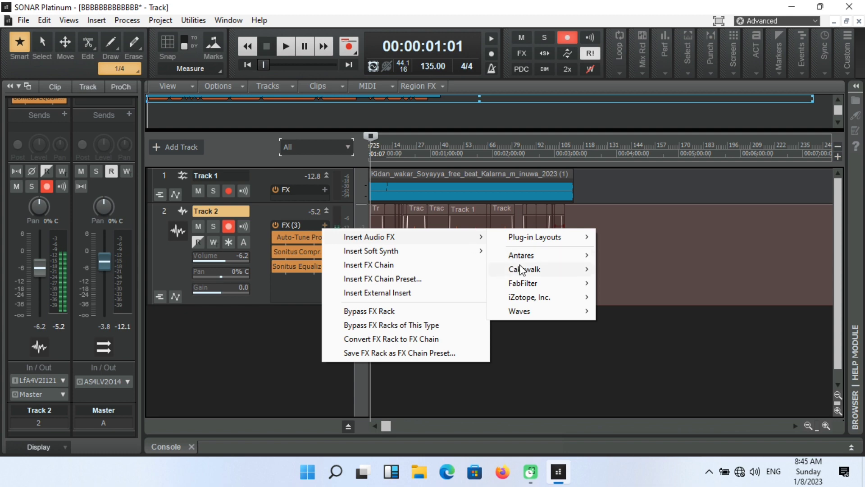
mouse_move(522, 270)
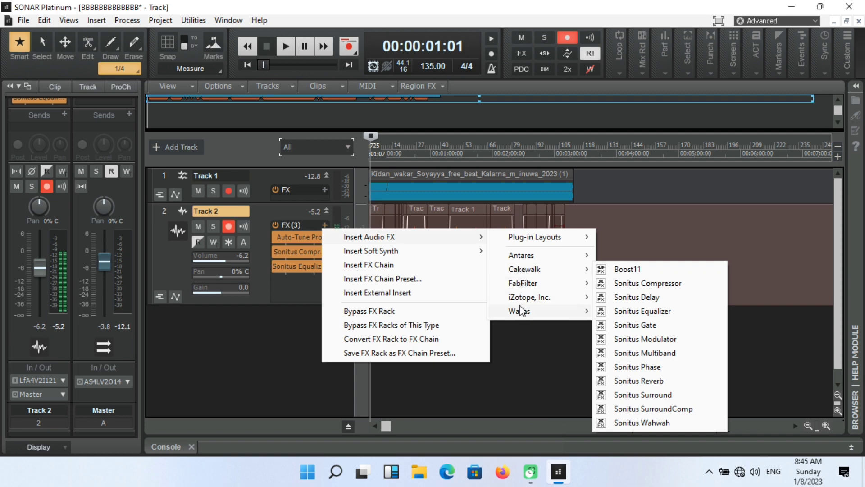
mouse_move(520, 313)
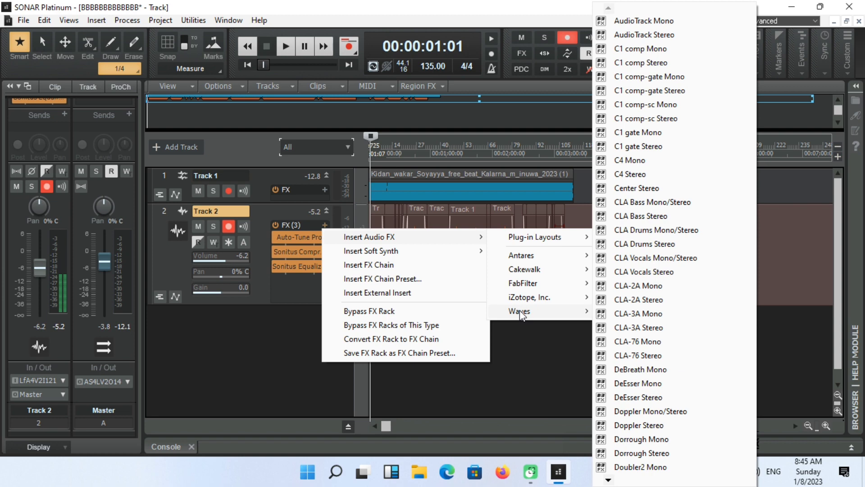
click(633, 384)
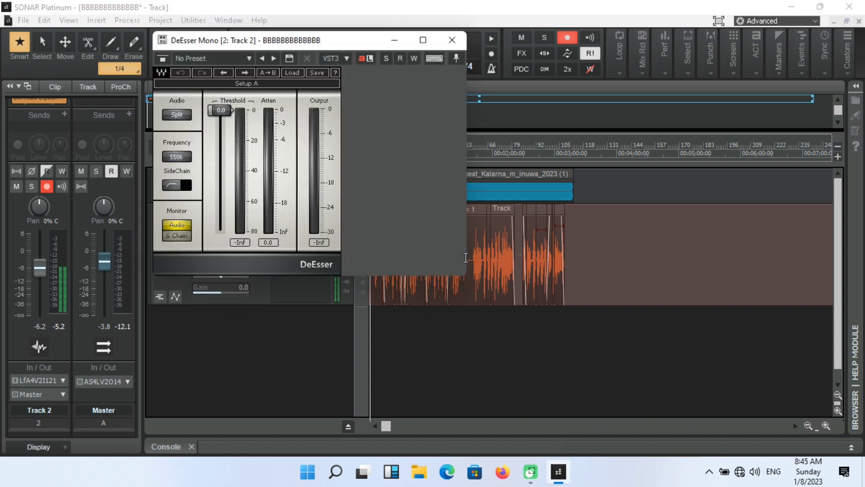
Solo Track 2 and lower the DeEsser threshold to about -30.4 during playback.
click(386, 58)
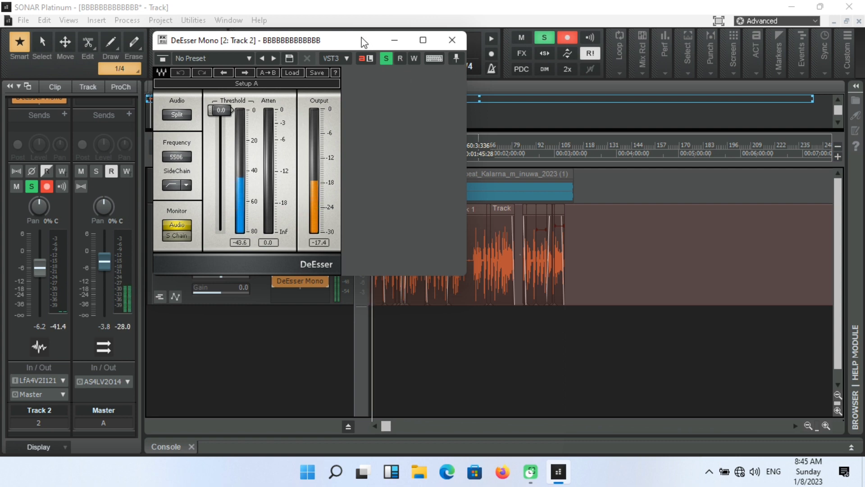
drag(361, 39, 368, 79)
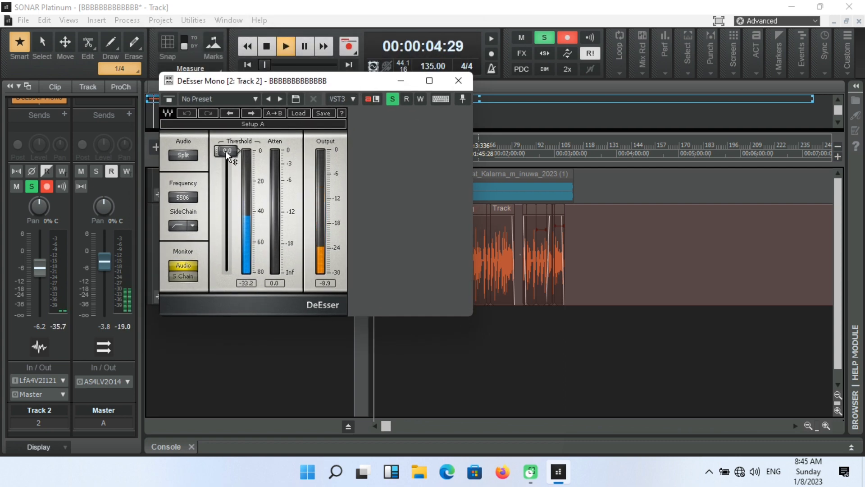
drag(225, 150, 225, 165)
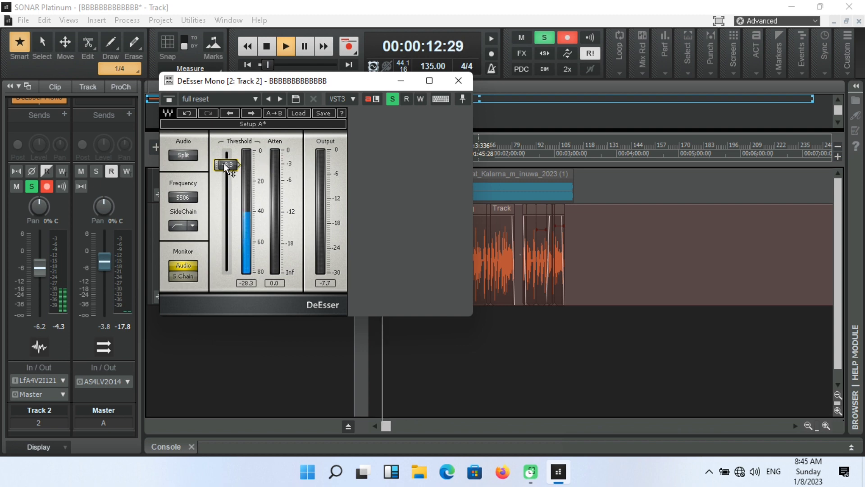
drag(224, 164, 224, 196)
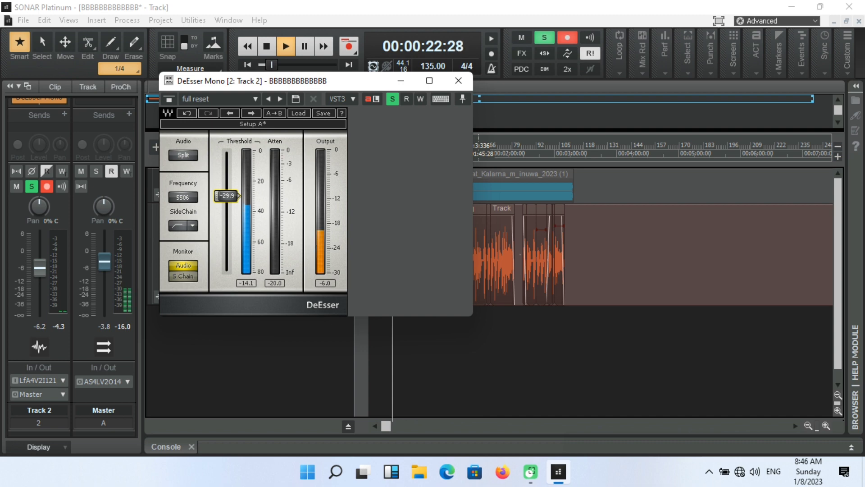
mouse_move(223, 194)
mouse_down()
mouse_move(224, 184)
mouse_move(224, 194)
mouse_up()
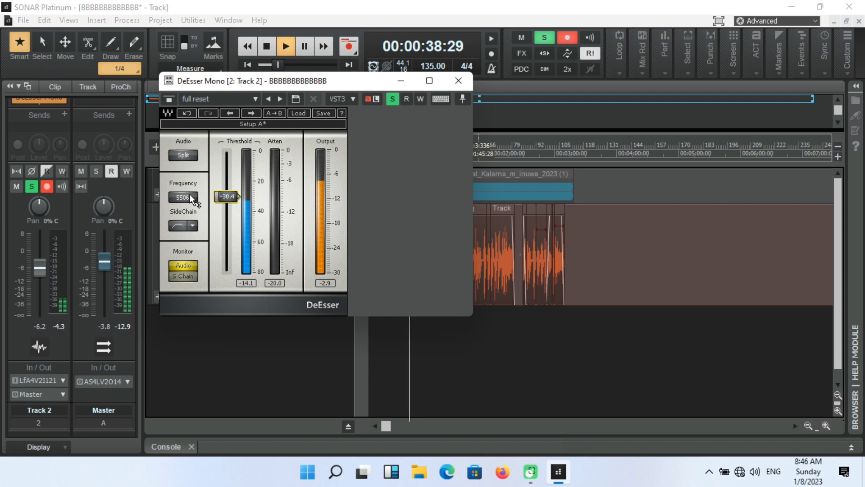
Set the DeEsser to 5205 Hz in Wide mode with a threshold of about -30.9, and unsolo Track 2.
drag(189, 194, 189, 200)
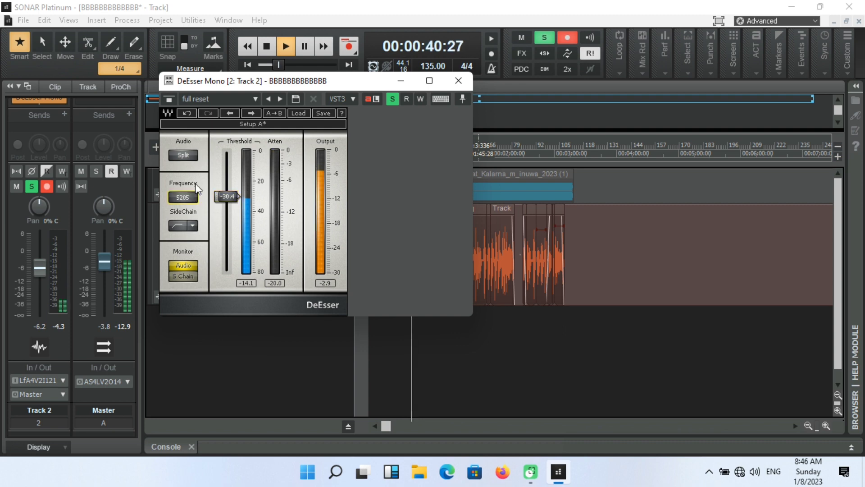
click(184, 155)
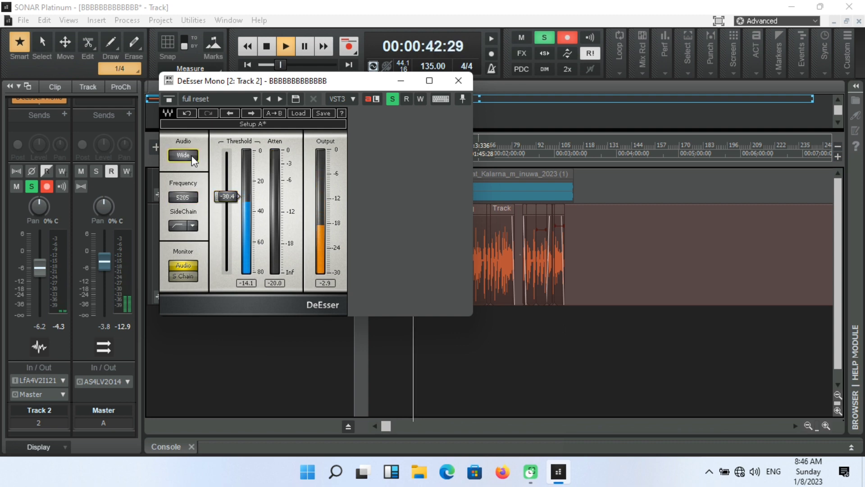
drag(227, 197, 226, 198)
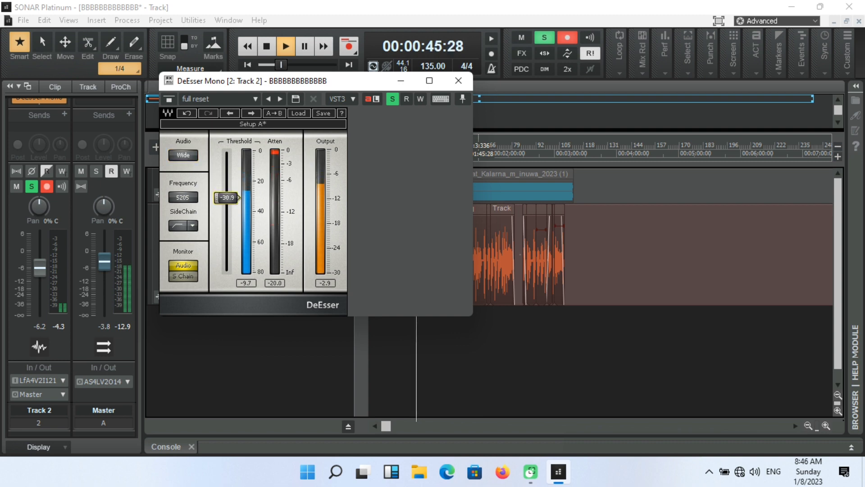
click(390, 104)
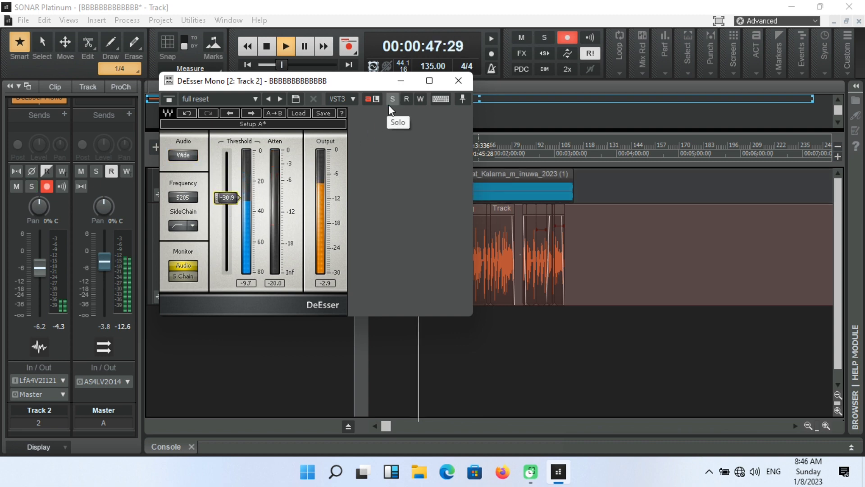
click(462, 82)
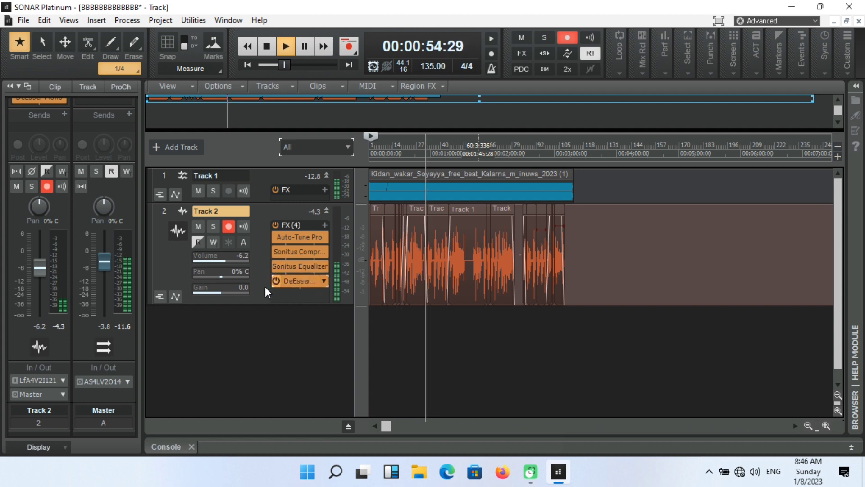
Select Track 1 and collapse its height to a single row.
click(165, 175)
drag(268, 204, 265, 179)
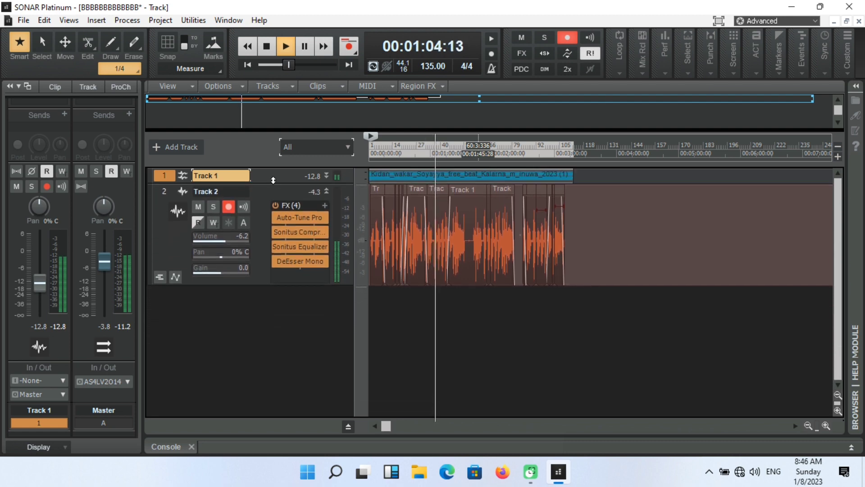
click(324, 207)
mouse_move(362, 218)
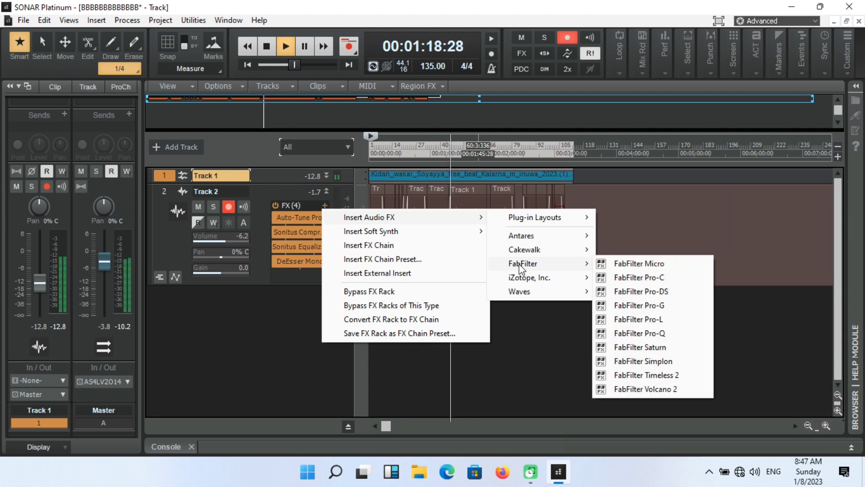
click(269, 273)
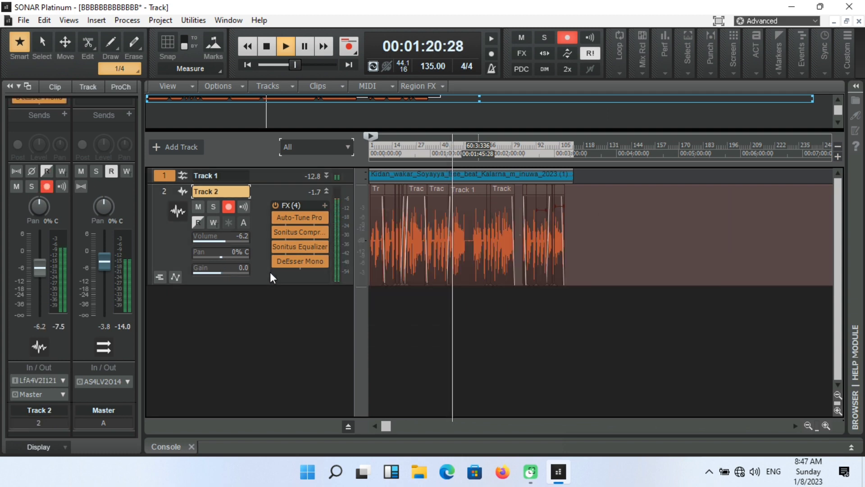
Stop playback and insert the Waves NS1 Mono noise suppressor on Track 2.
key(space)
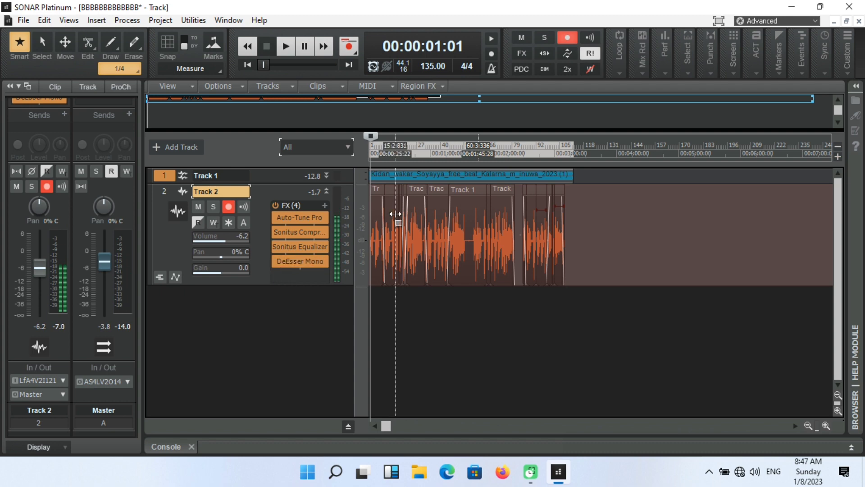
click(324, 206)
mouse_move(367, 220)
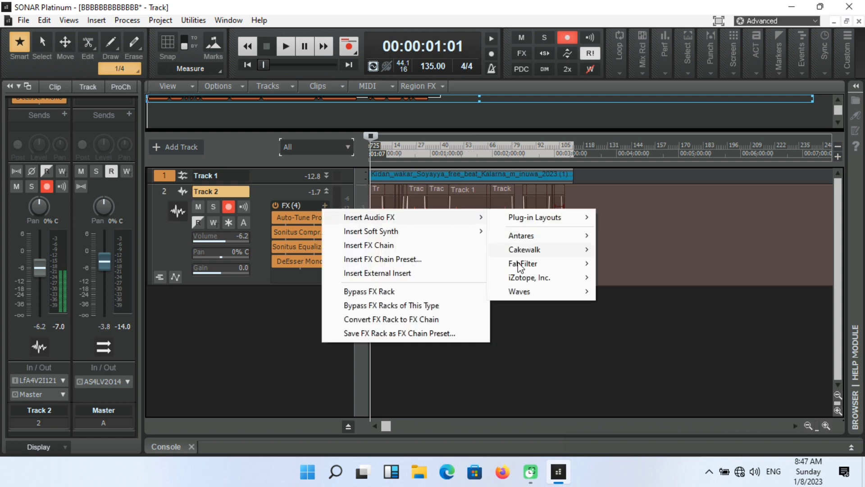
mouse_move(520, 294)
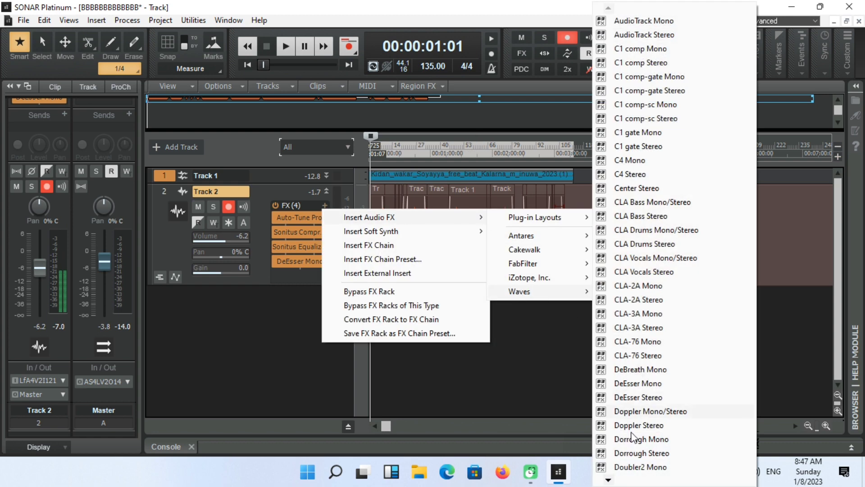
mouse_move(608, 482)
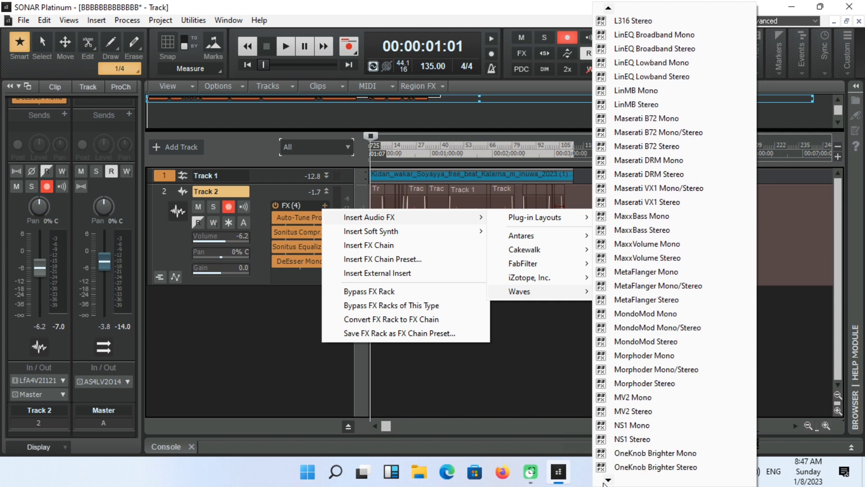
click(626, 414)
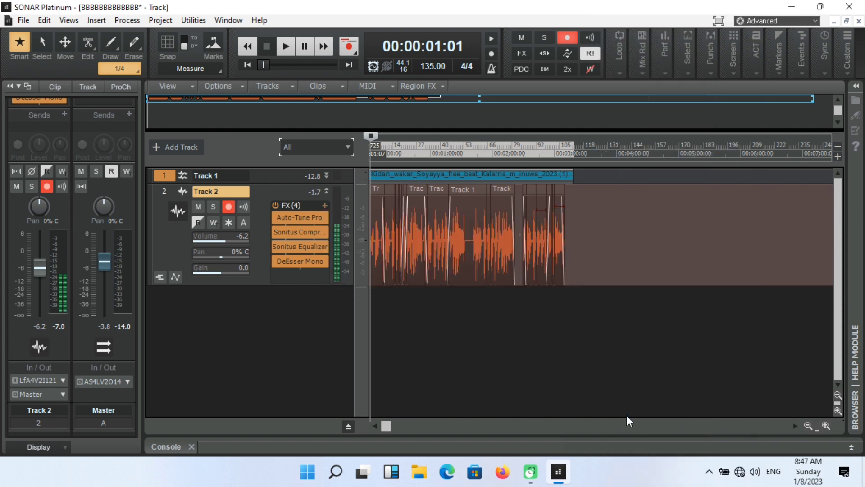
Raise the NS1 noise suppression to 10.0 during playback and close the plug-in window.
key(space)
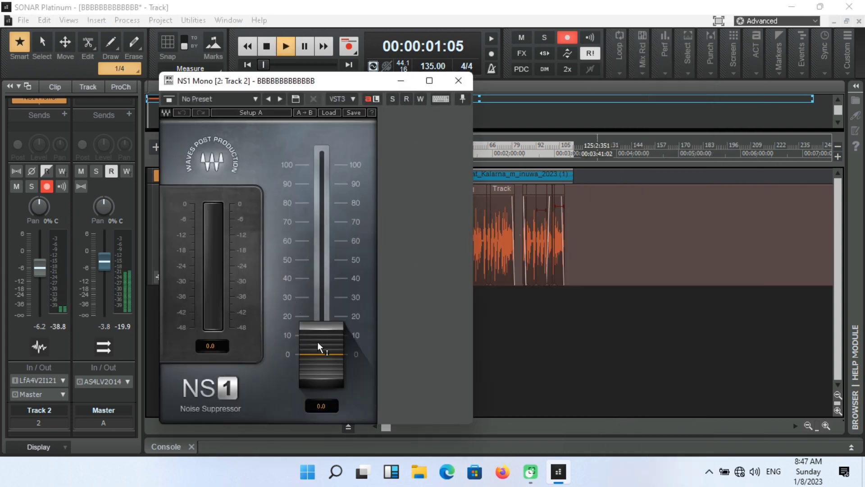
drag(320, 348, 321, 329)
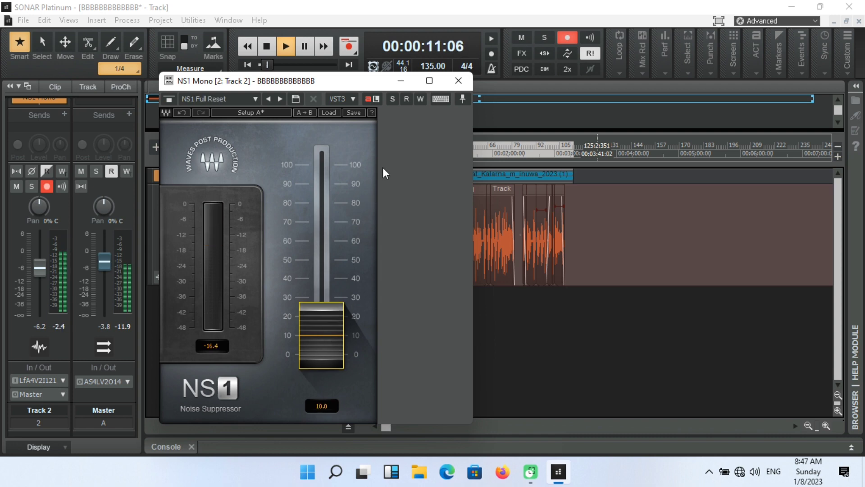
click(459, 77)
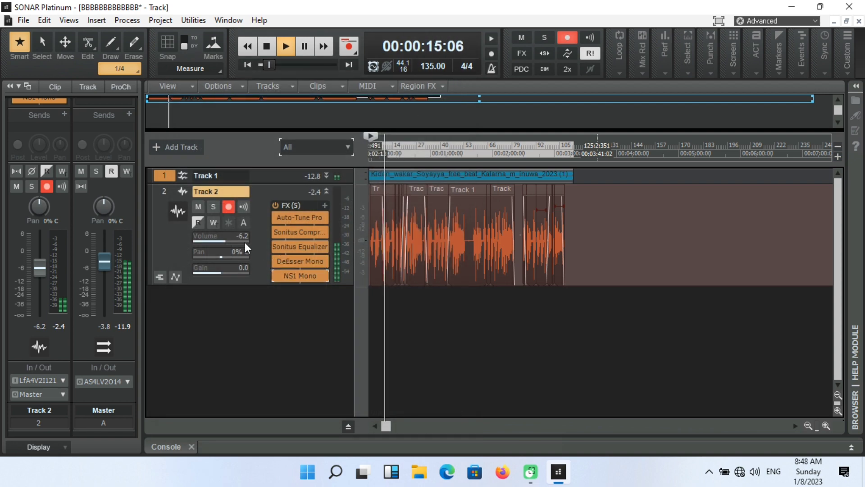
Slightly reduce Track 2's height while trying its input echo, stopping playback and switching the echo off again.
click(246, 207)
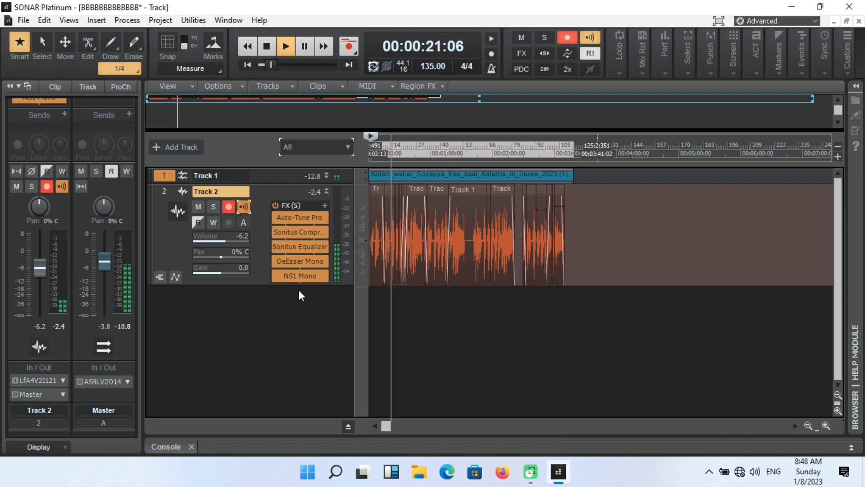
mouse_move(300, 285)
mouse_down()
mouse_move(299, 342)
mouse_move(304, 272)
mouse_up()
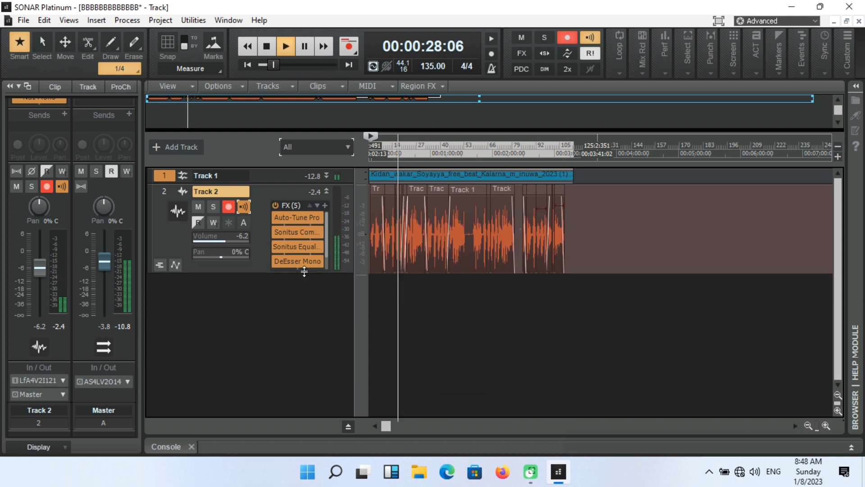
key(space)
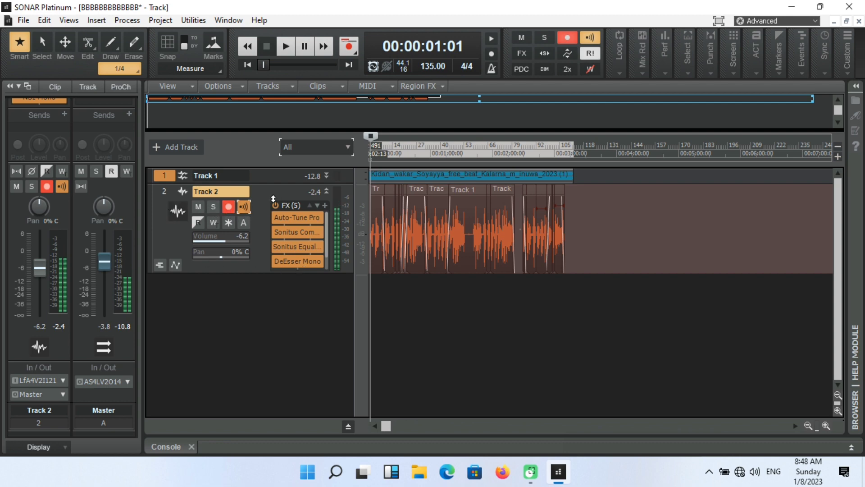
click(244, 206)
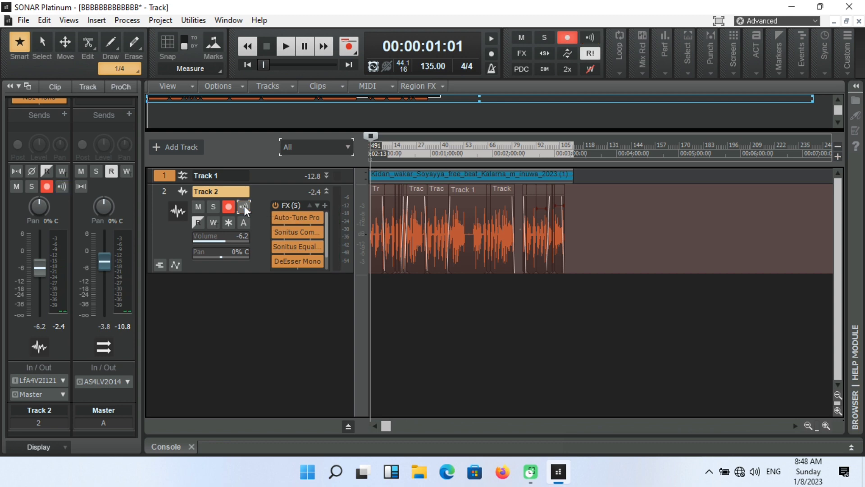
right_click(160, 204)
click(156, 205)
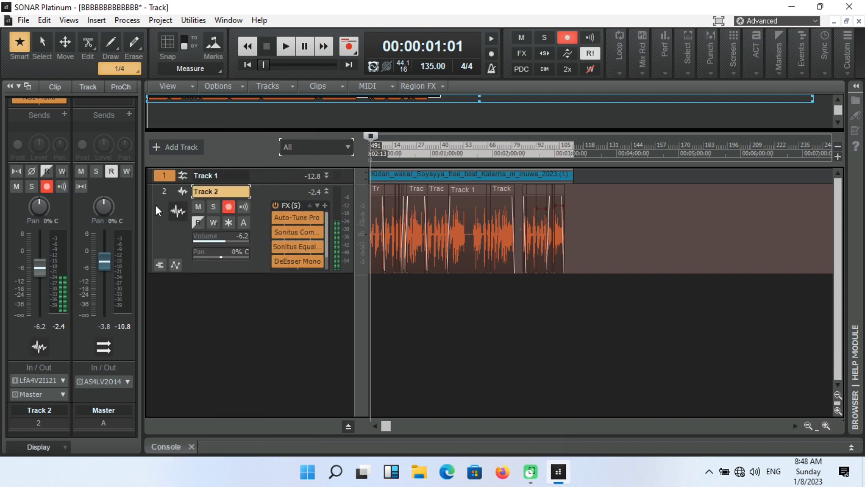
right_click(162, 207)
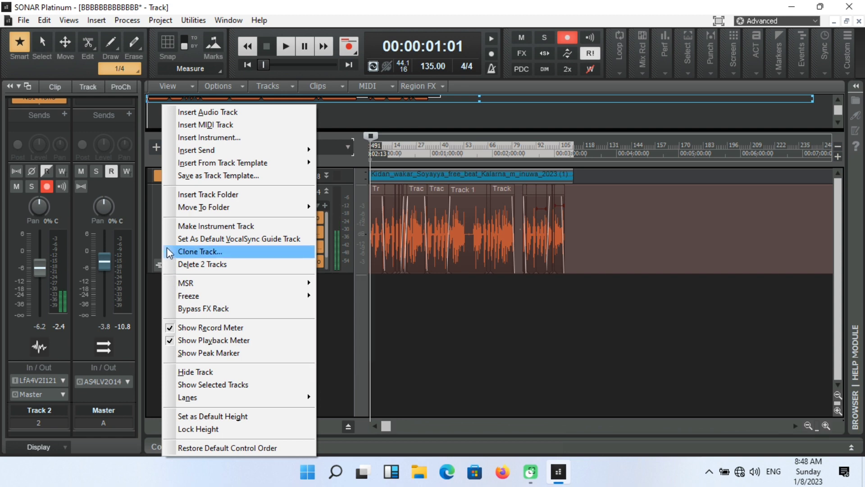
click(156, 210)
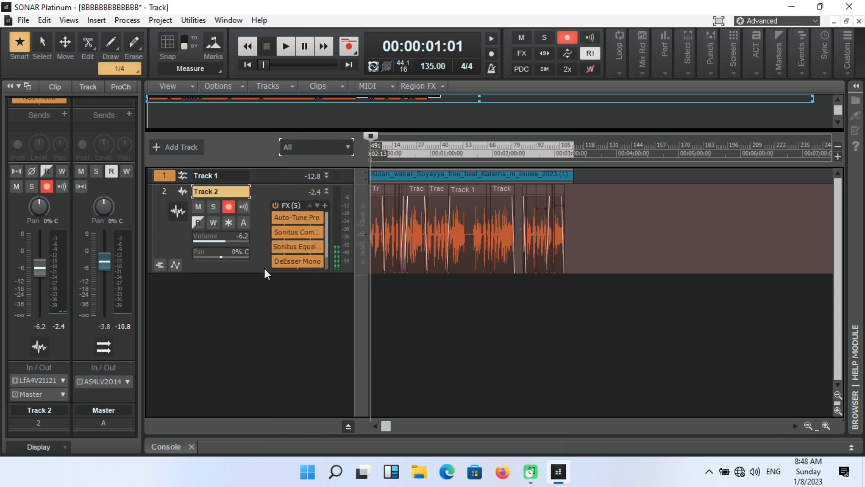
Increase Track 2's height to reveal the whole effects rack and insert the Cakewalk Sonitus Delay on the track.
drag(264, 272, 268, 313)
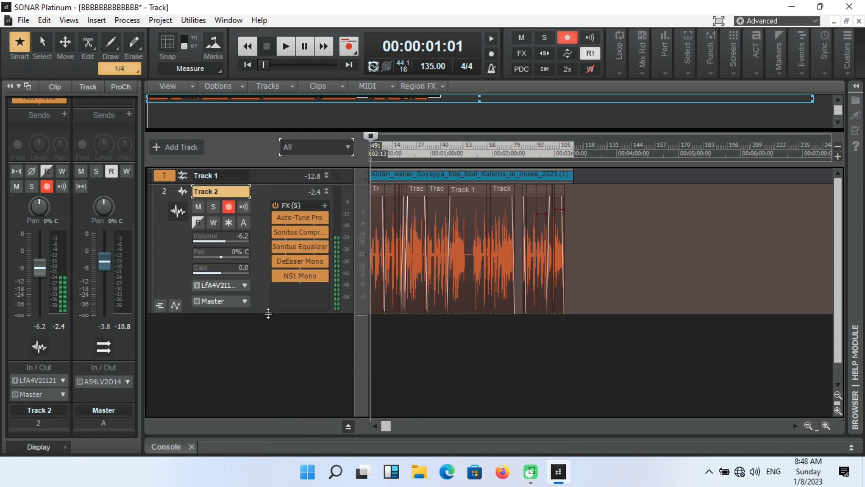
click(324, 205)
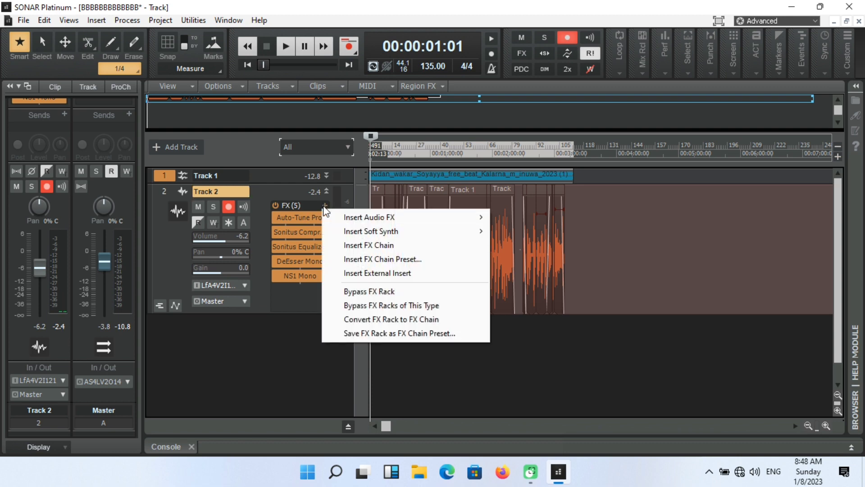
mouse_move(364, 219)
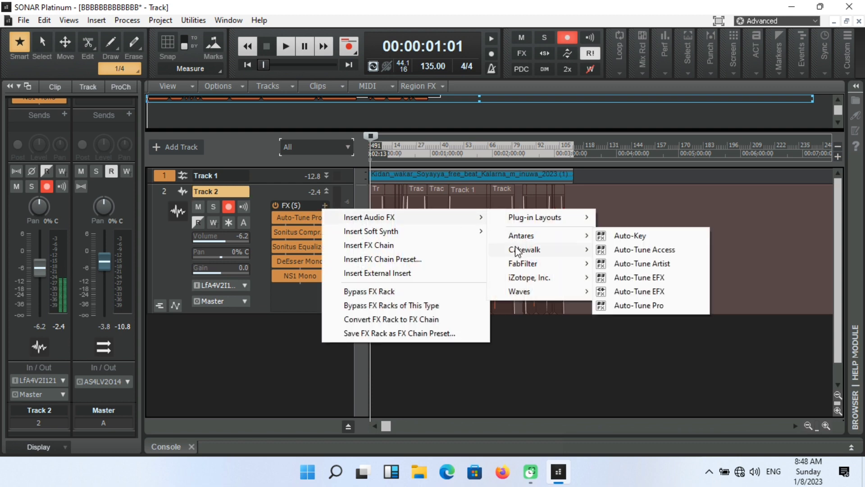
mouse_move(516, 253)
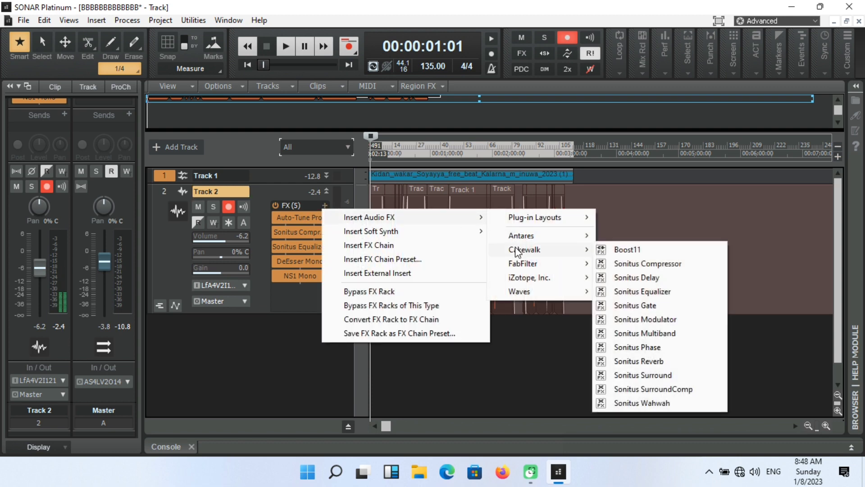
click(641, 278)
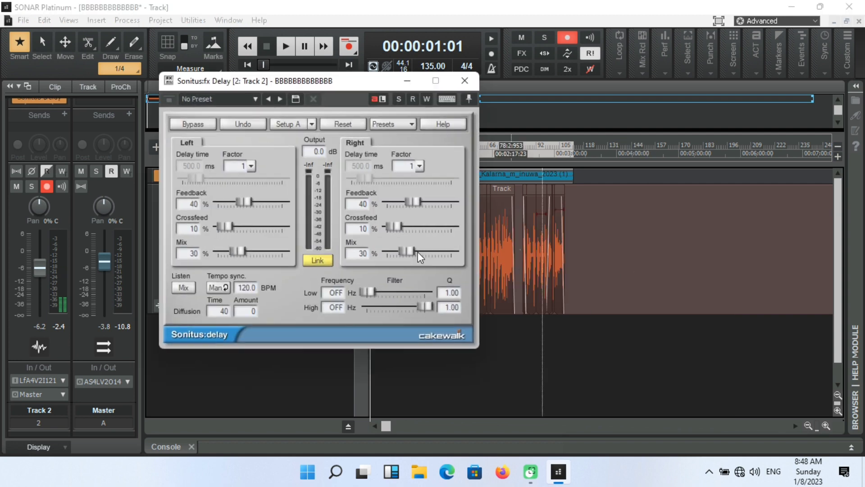
Set the delay factor to 2 for both left and right channels and the delay tempo to 135 BPM.
click(251, 166)
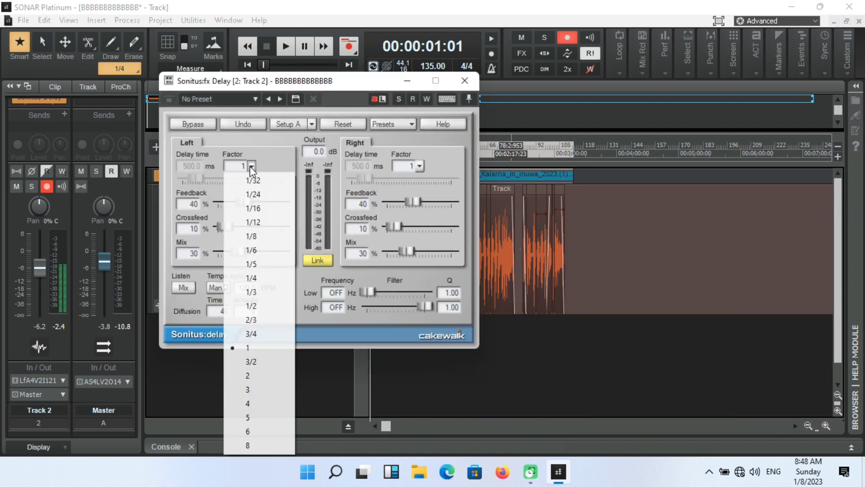
click(248, 376)
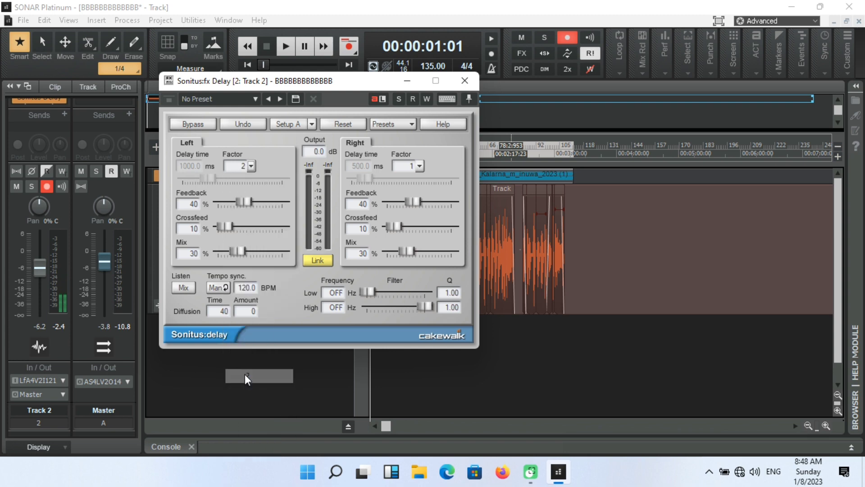
click(420, 166)
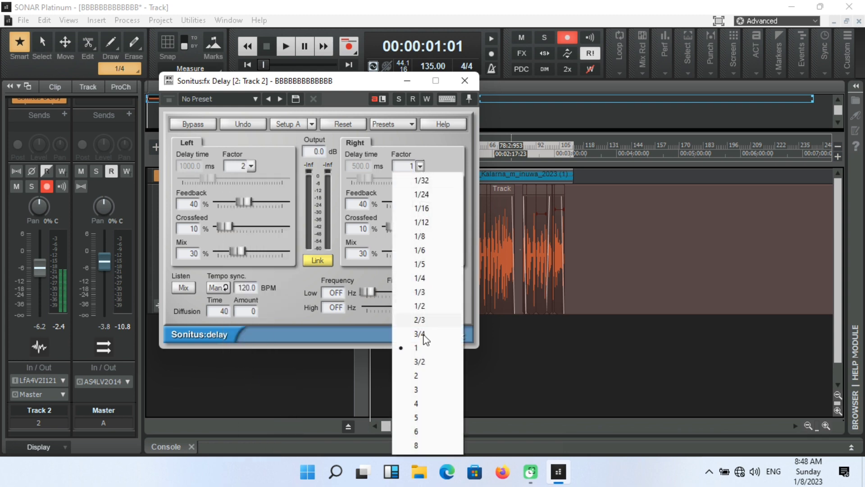
click(417, 377)
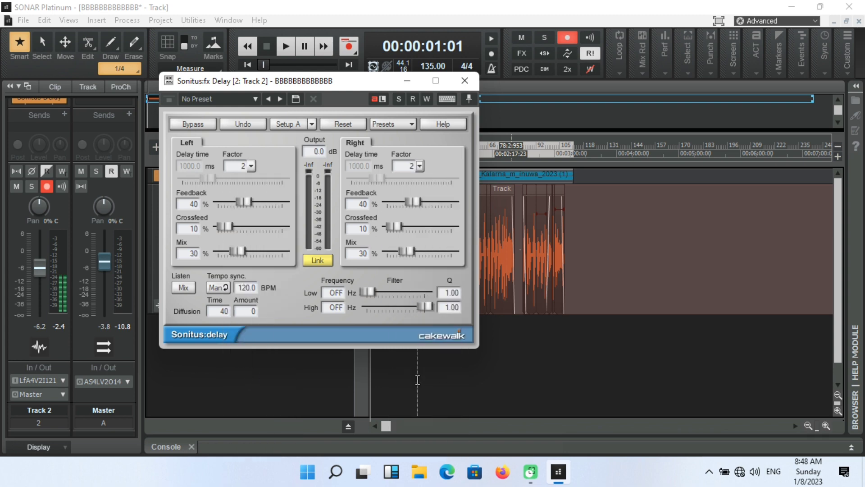
click(245, 288)
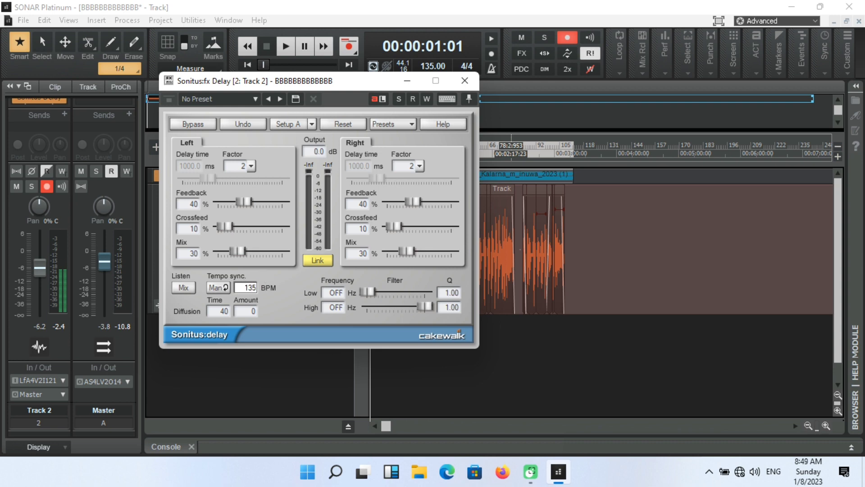
During playback, lower the linked delay feedback to 10 %, the mix to 7 % and the crossfeed to 4 %.
key(space)
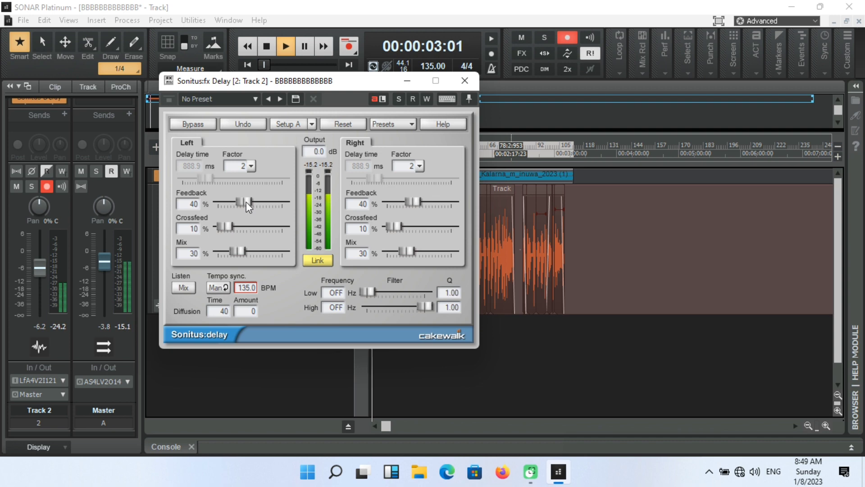
drag(246, 202, 224, 202)
drag(229, 252, 222, 252)
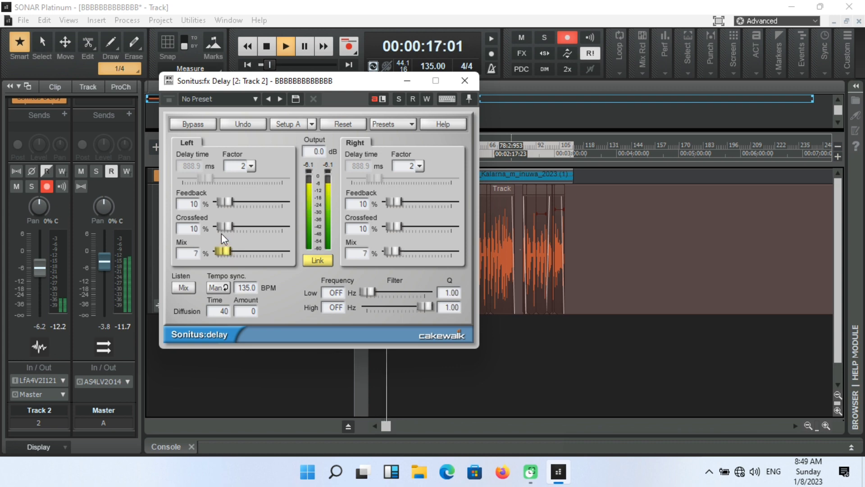
drag(225, 227, 221, 227)
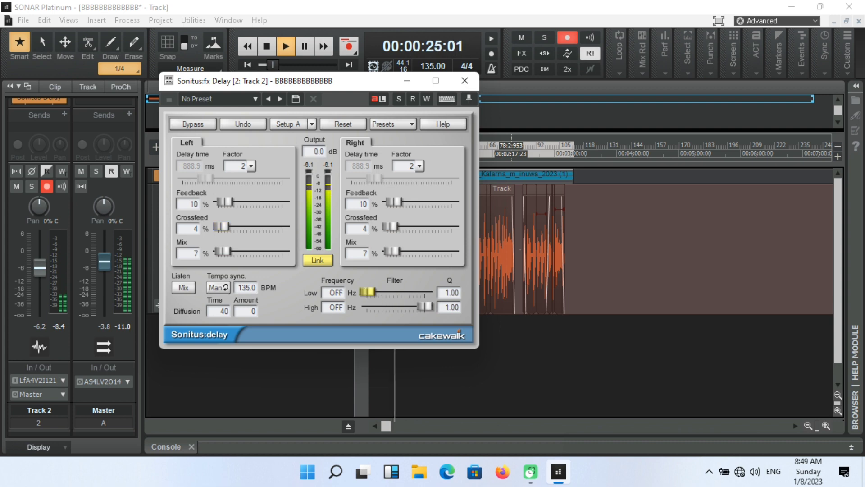
Set the delay's low filter to 24 Hz and high filter to 10024 Hz, then close the plug-in window and stop playback.
drag(365, 292, 369, 291)
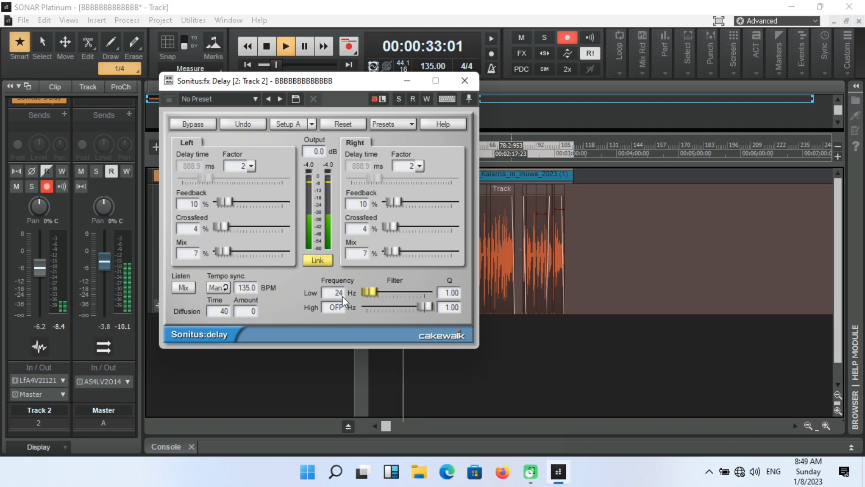
click(424, 307)
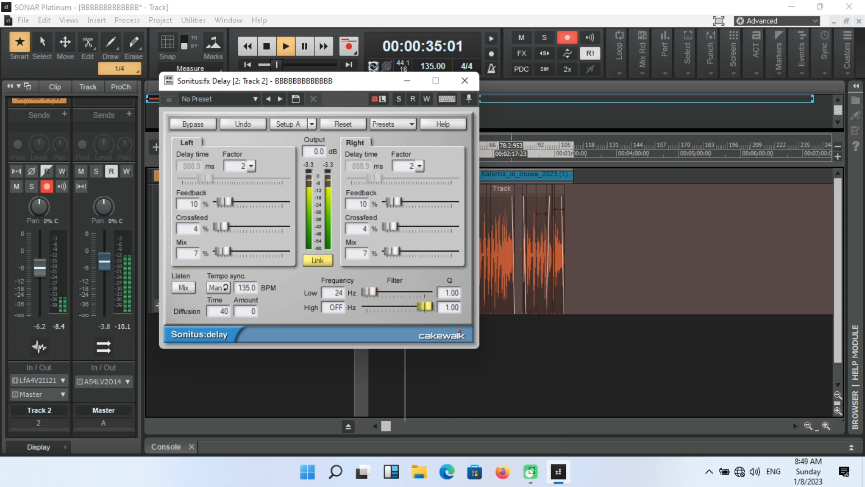
drag(423, 307, 418, 306)
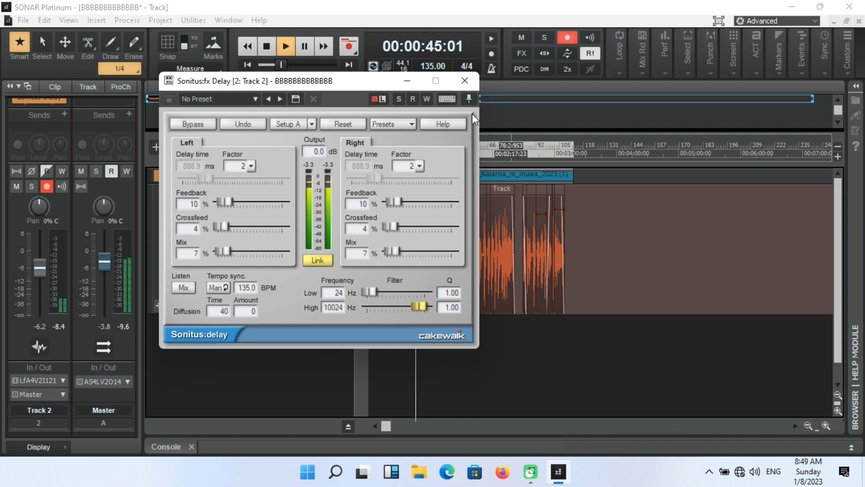
click(467, 81)
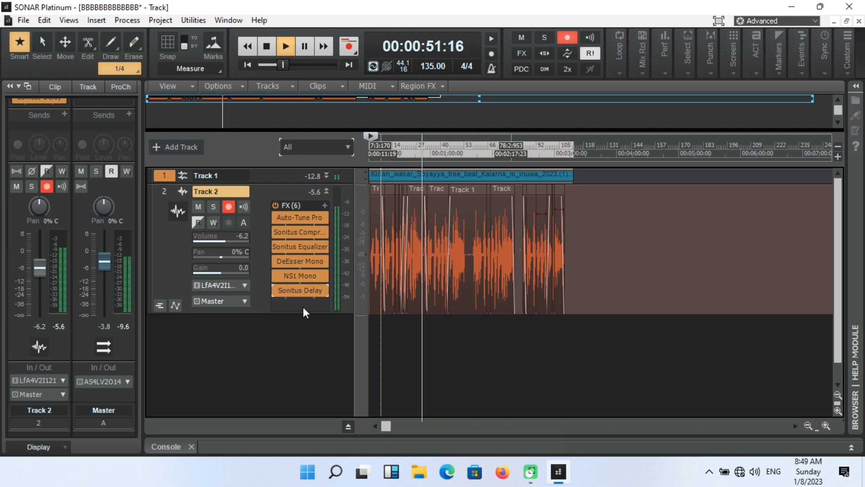
key(space)
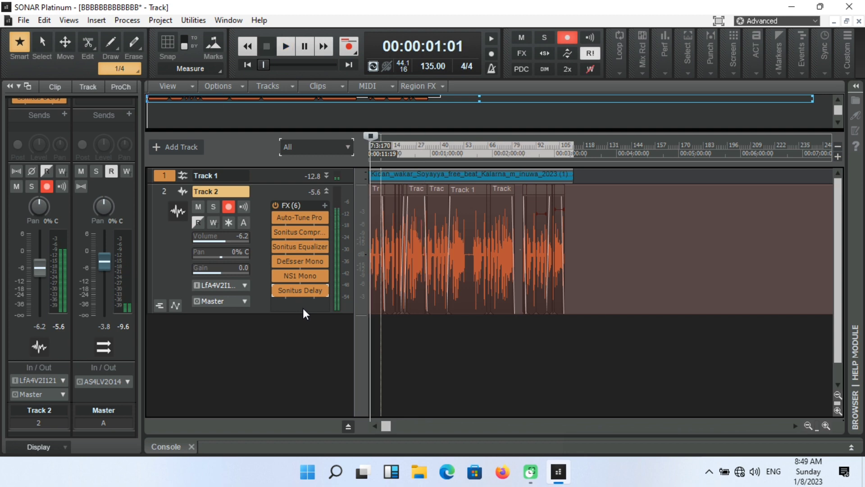
Insert the Cakewalk Sonitus Reverb on Track 2 after the delay.
click(323, 205)
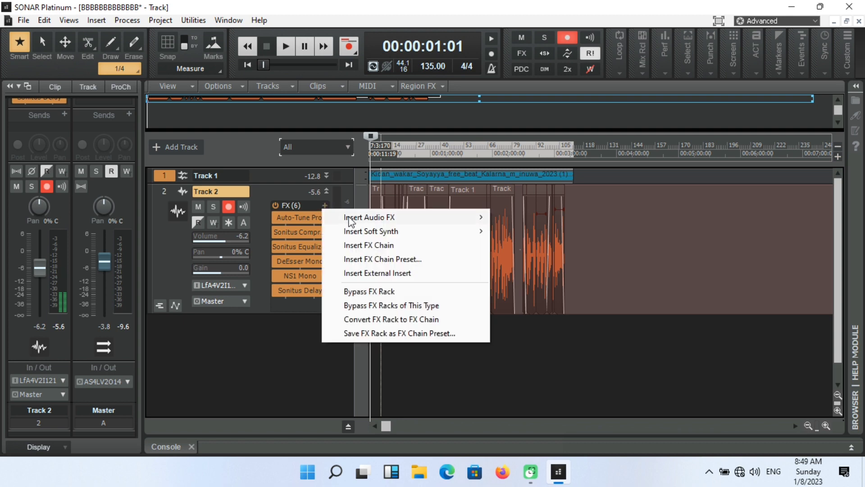
mouse_move(389, 218)
mouse_move(527, 242)
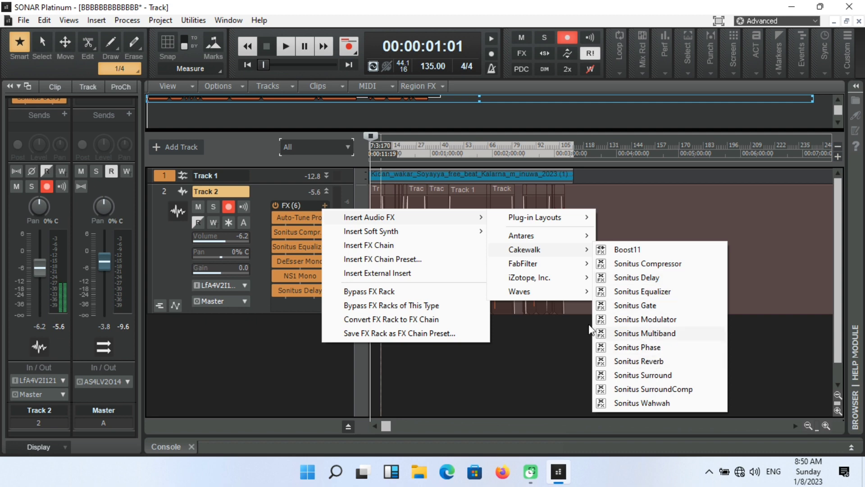
mouse_move(555, 291)
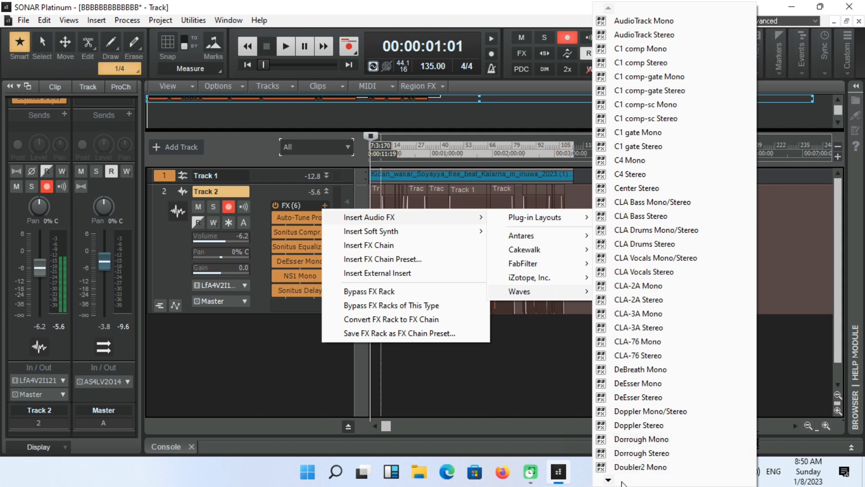
mouse_move(608, 481)
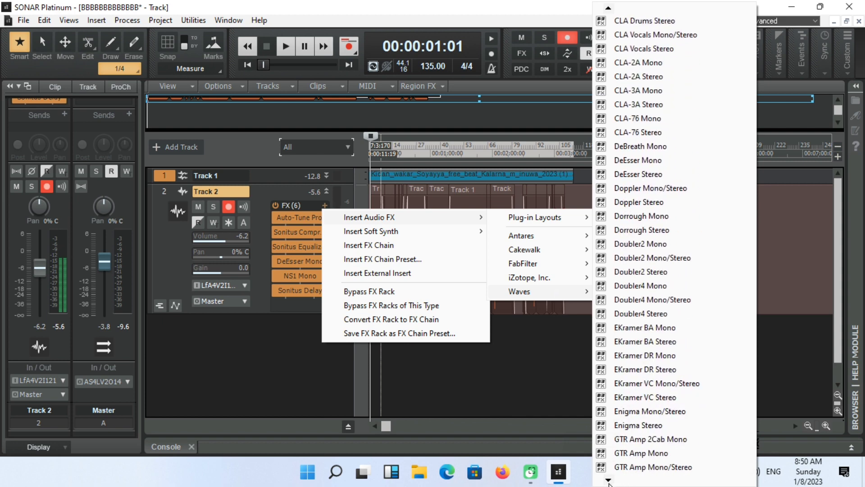
click(543, 295)
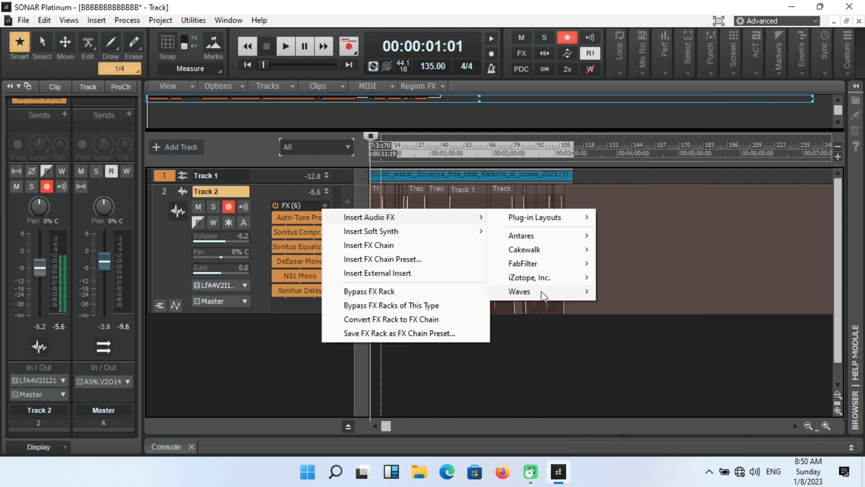
mouse_move(524, 294)
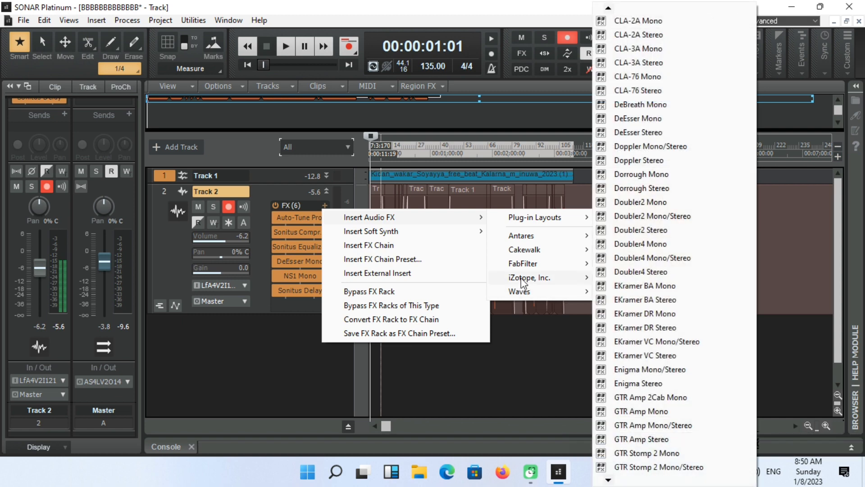
mouse_move(523, 278)
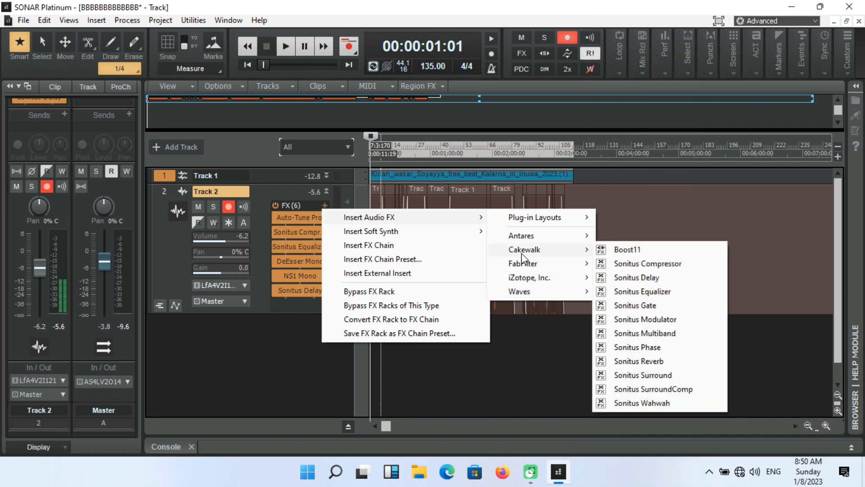
click(637, 361)
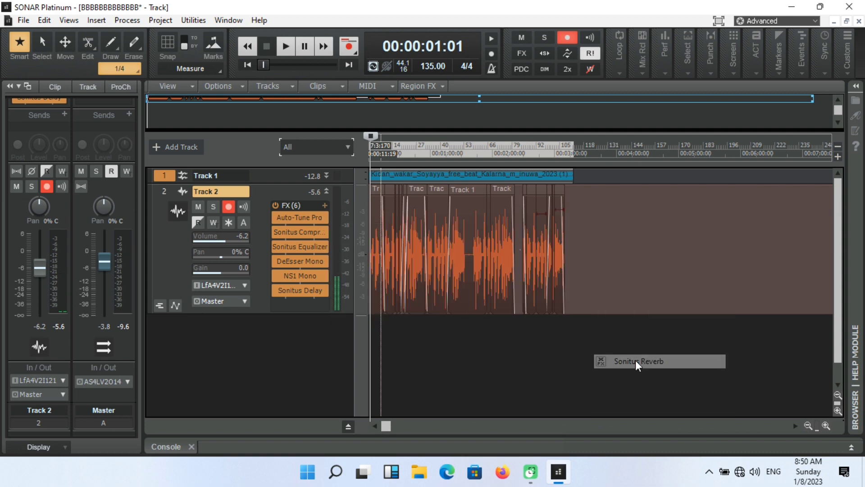
Play the song with Track 2 soloed and set the reverb's high cut to 0.5 kHz and low cut to 81 Hz.
key(space)
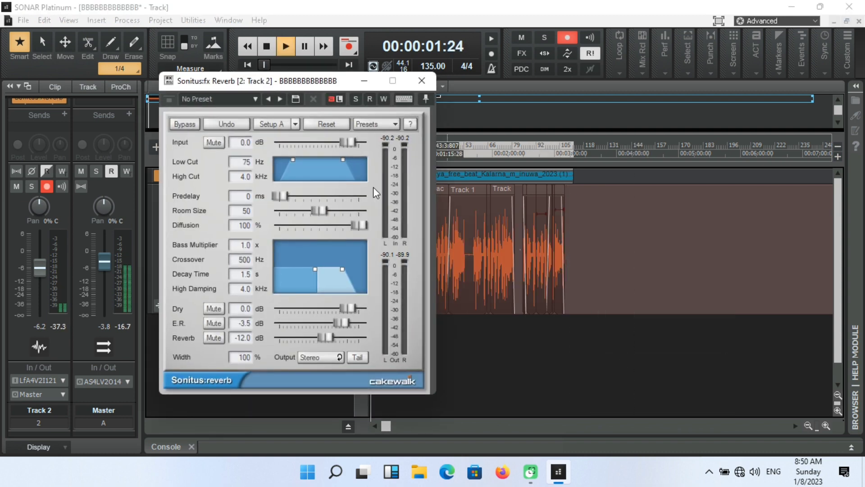
click(355, 100)
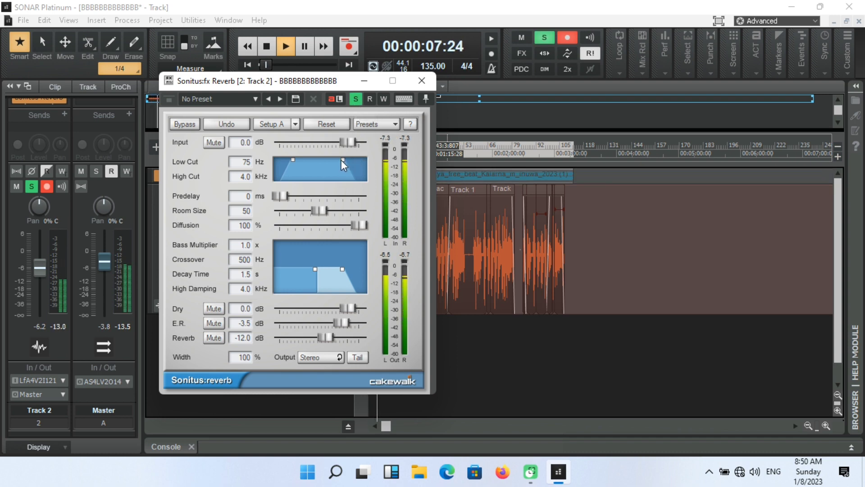
drag(341, 160, 292, 159)
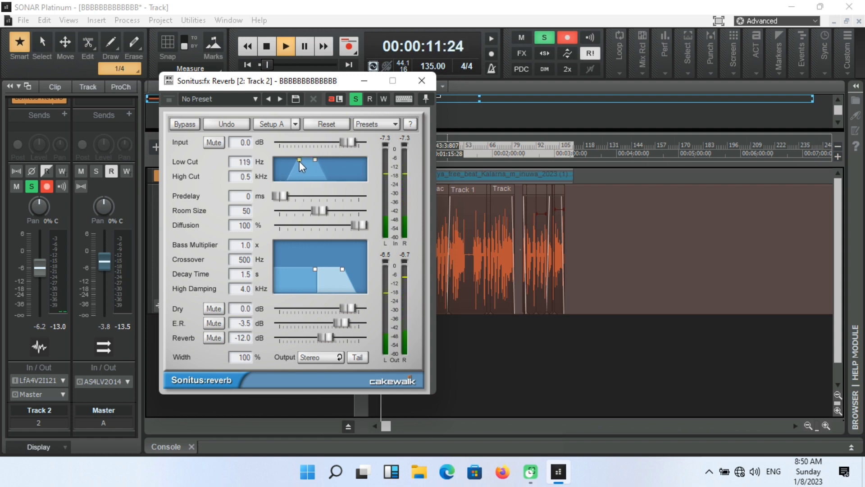
drag(299, 161, 295, 162)
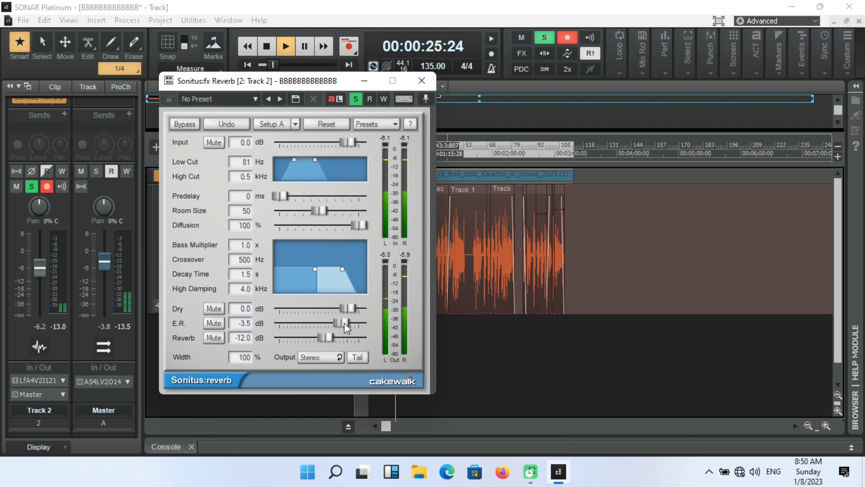
Lower the reverb's early reflections level to -Inf and raise its dry level to 1.9 dB during playback.
drag(344, 323, 279, 323)
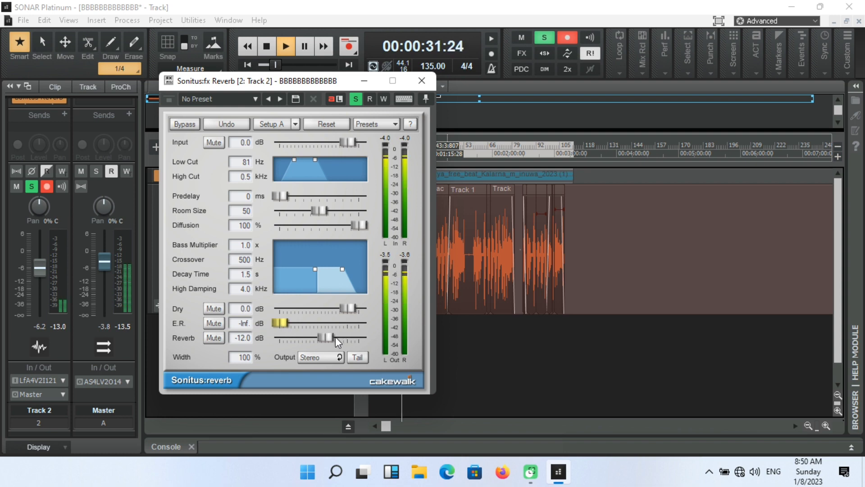
drag(350, 305, 356, 309)
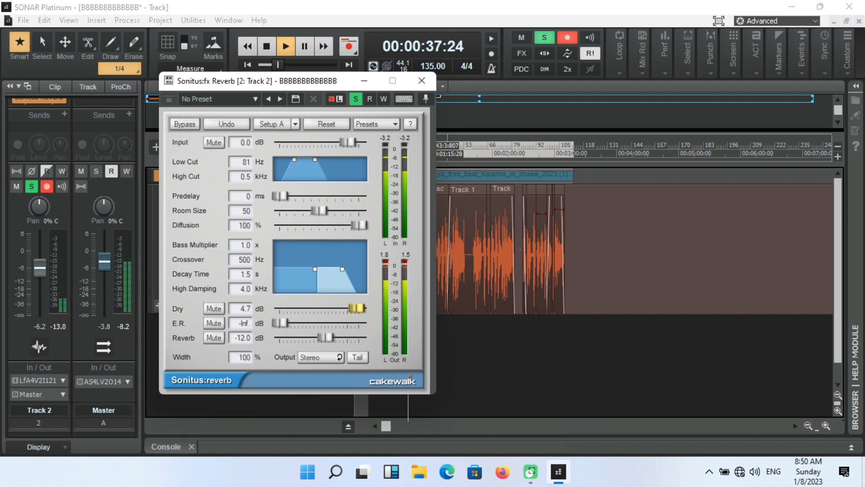
drag(355, 308, 353, 308)
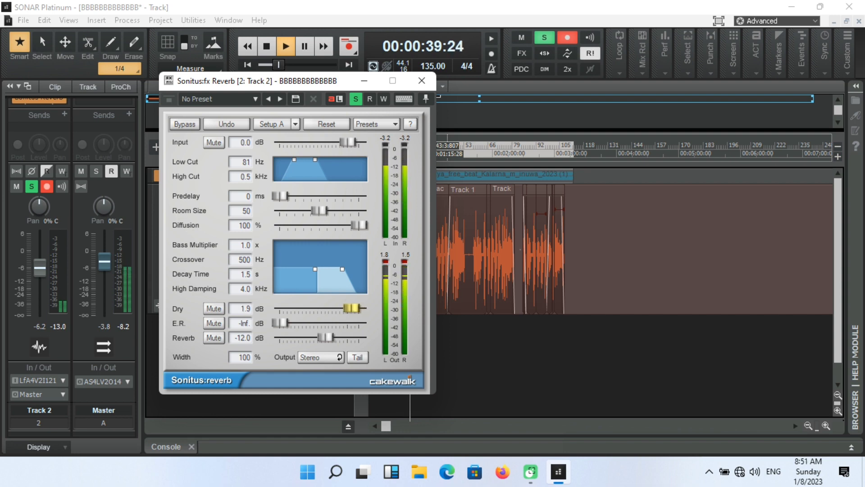
Unsolo Track 2, set the reverb level to -34.6 dB and the room size to 9, and close the plug-in window.
drag(321, 338, 281, 338)
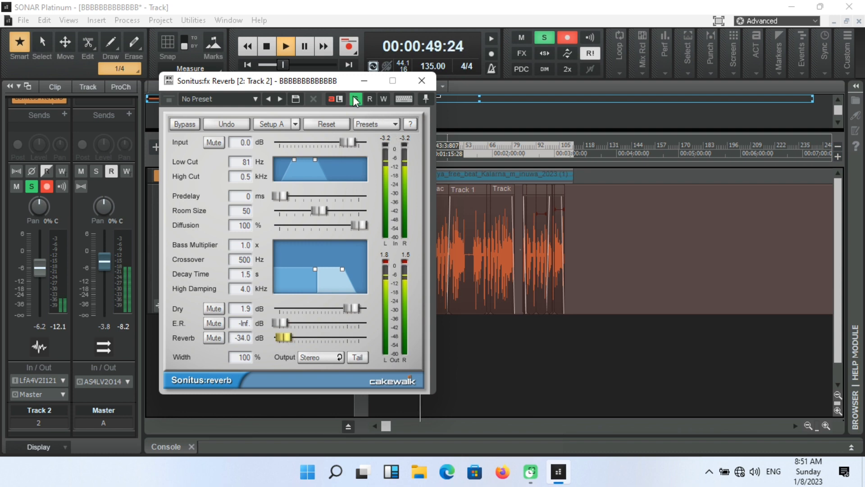
click(355, 99)
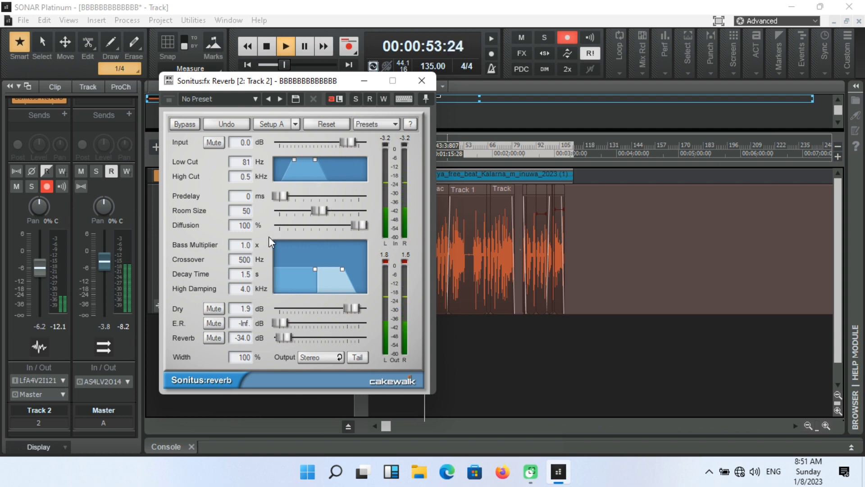
drag(284, 337, 281, 337)
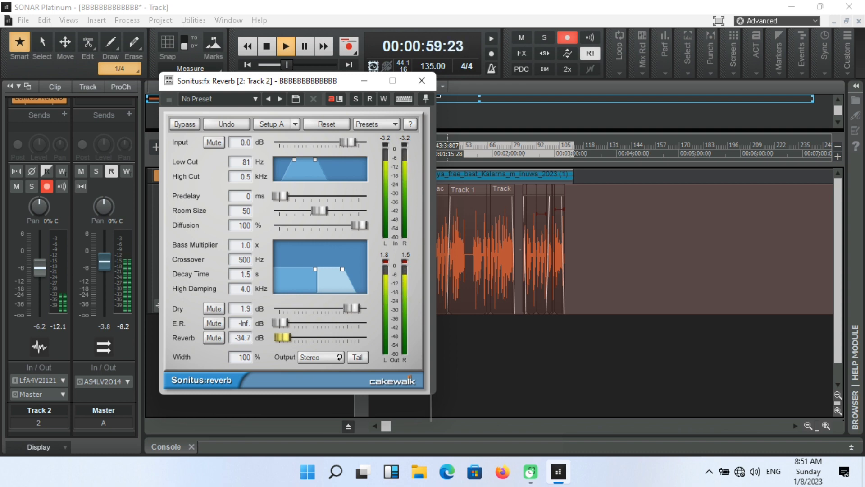
drag(281, 337, 282, 337)
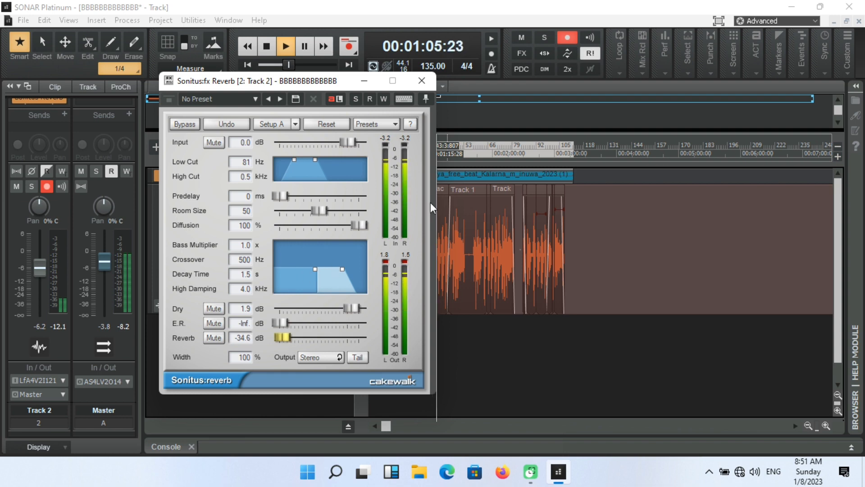
drag(320, 208, 285, 211)
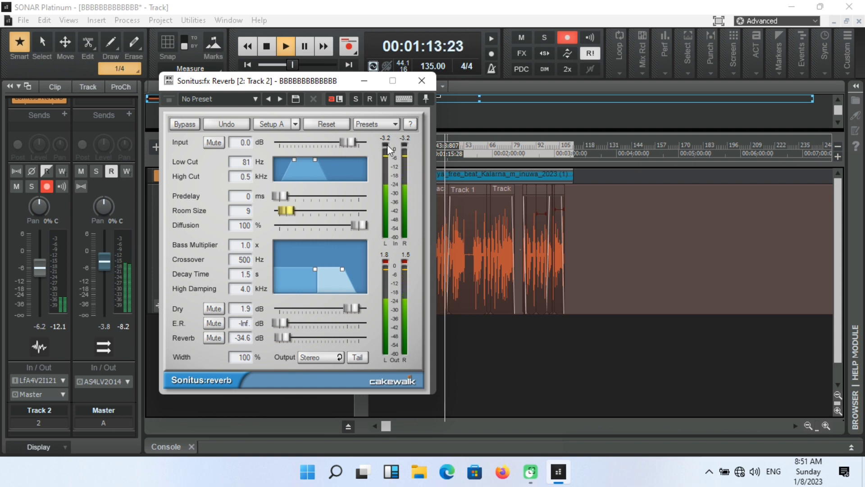
click(424, 82)
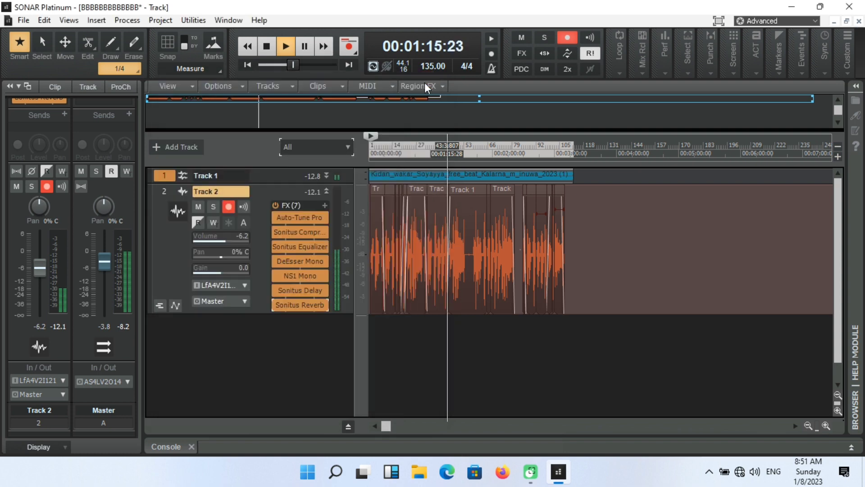
Turn on Track 2's input echo, enlarge the Track 1 strip and set Track 1's volume to -8.4 dB during playback.
mouse_move(325, 257)
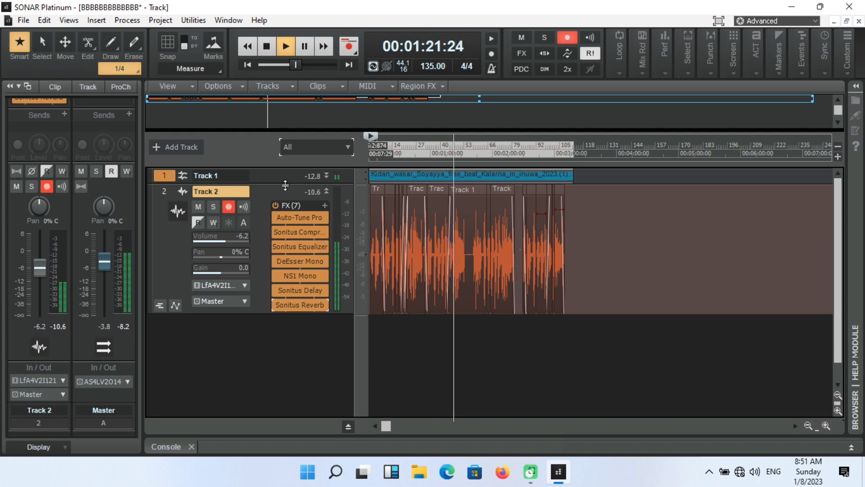
mouse_move(285, 185)
mouse_down()
mouse_move(285, 214)
mouse_move(285, 198)
mouse_up()
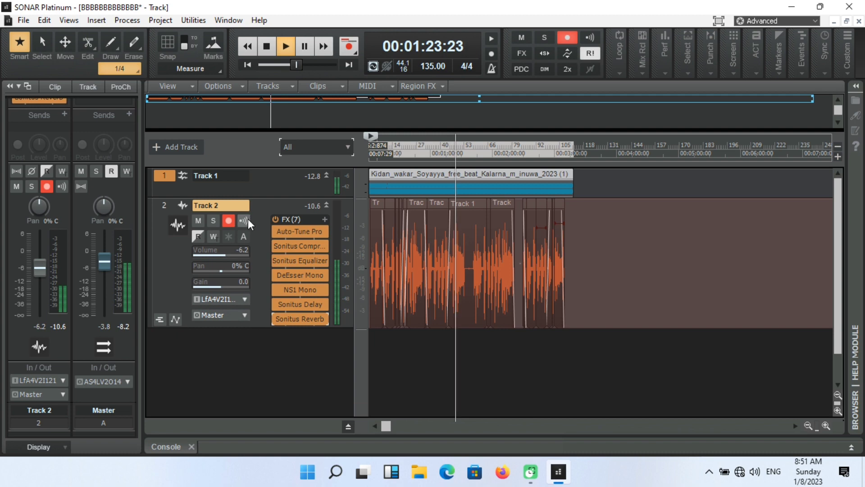
click(247, 220)
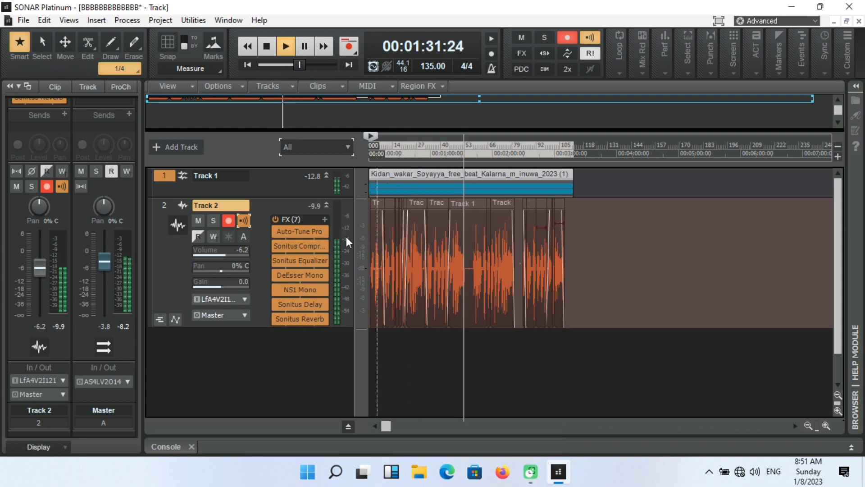
drag(315, 205, 315, 287)
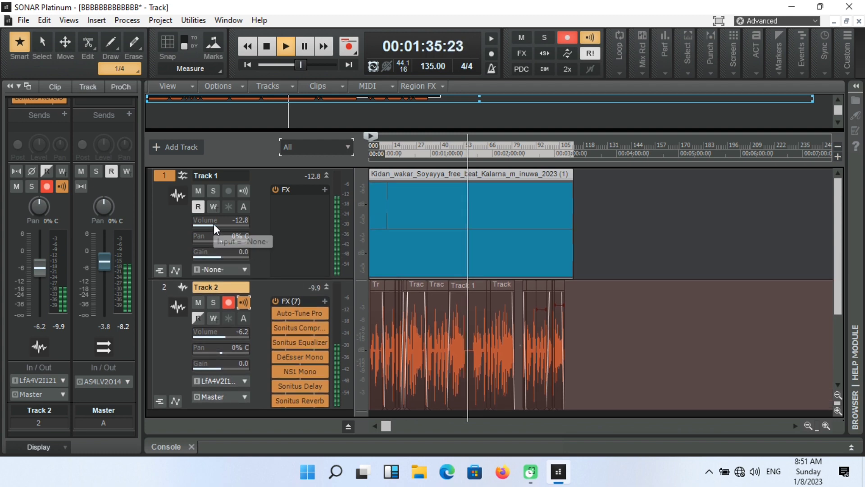
drag(214, 224, 223, 223)
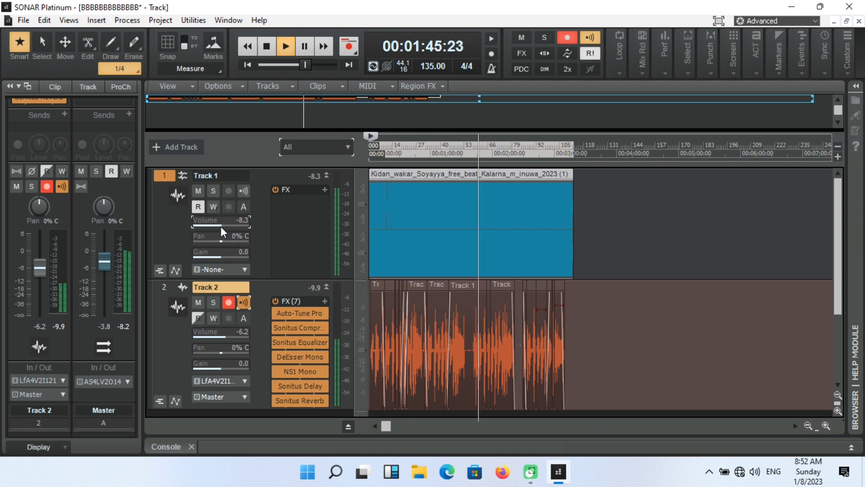
drag(220, 226, 220, 224)
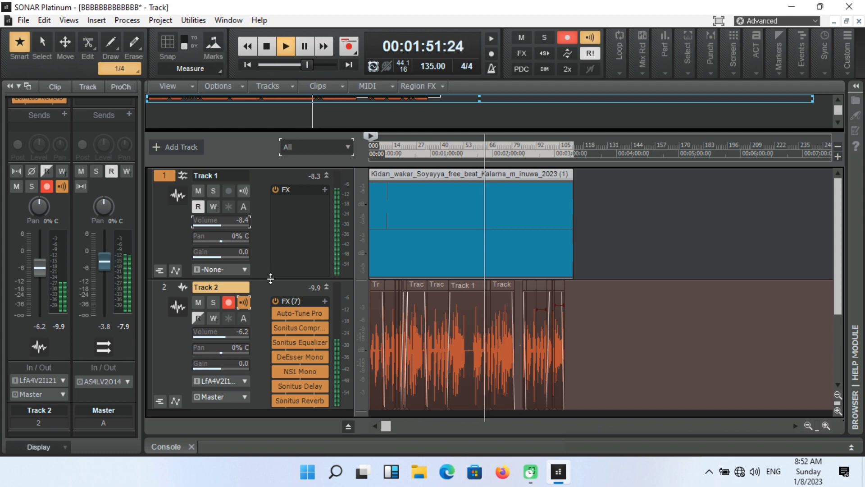
Shrink the Track 1 strip, then set Track 2's volume to -5.4 dB and its gain to -0.3 dB.
drag(269, 273, 265, 212)
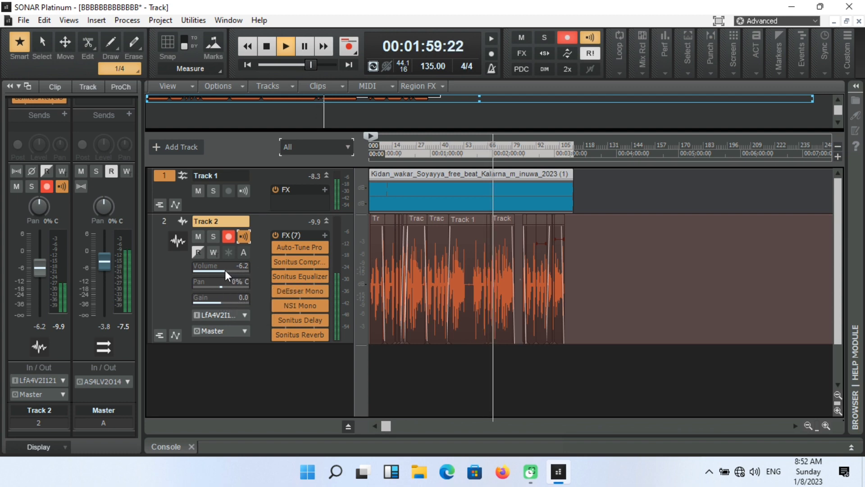
mouse_move(225, 269)
mouse_down()
mouse_move(234, 269)
mouse_move(227, 269)
mouse_up()
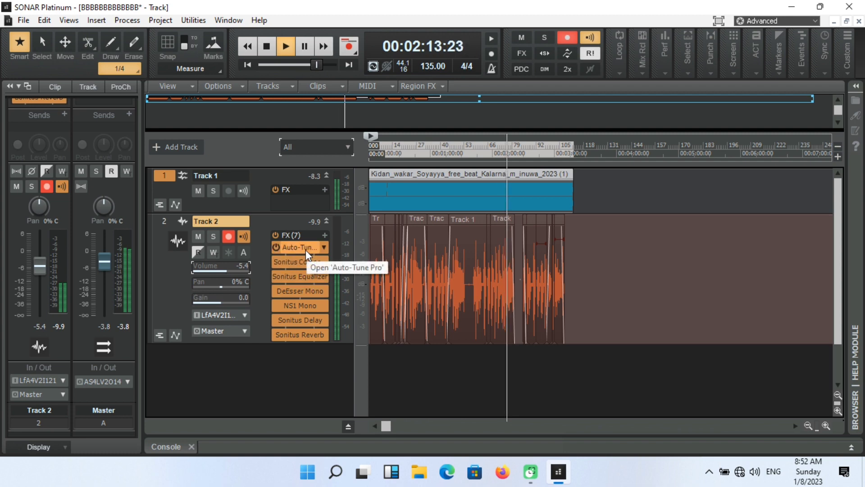
click(218, 302)
drag(218, 302, 219, 303)
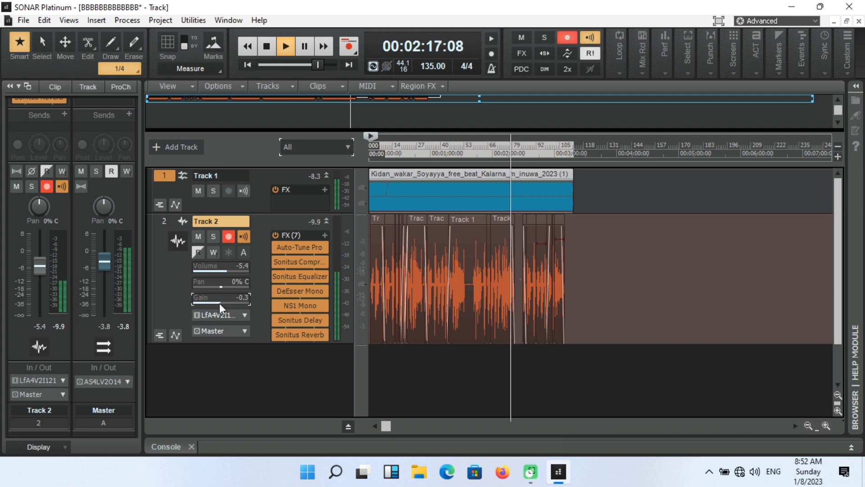
Adjust the retune speed of Track 2's Auto-Tune Pro to about 17 during playback and close the plug-in window.
double_click(294, 248)
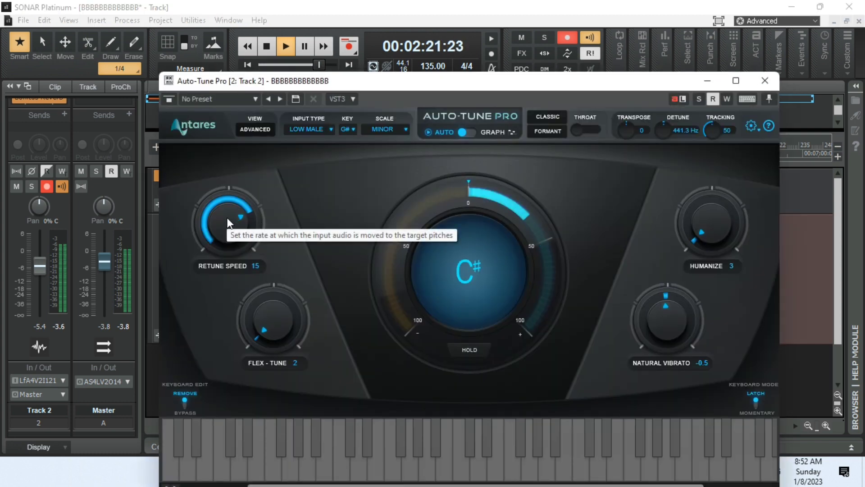
drag(226, 215, 223, 199)
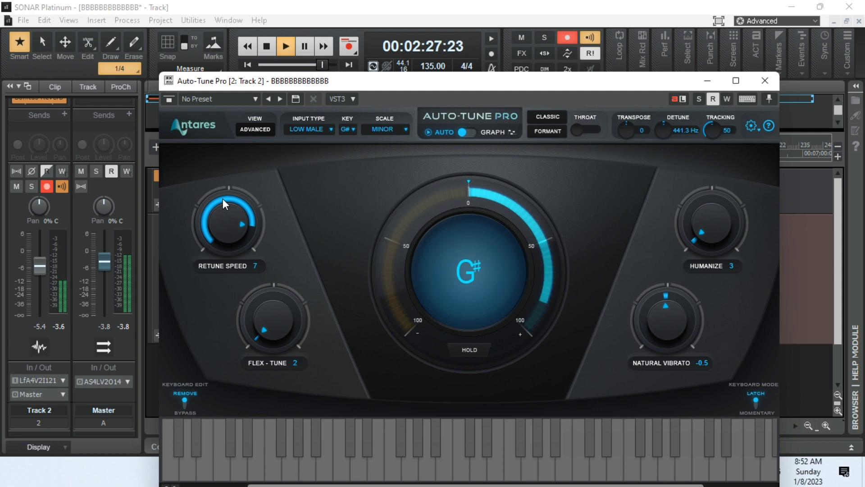
drag(223, 199, 222, 198)
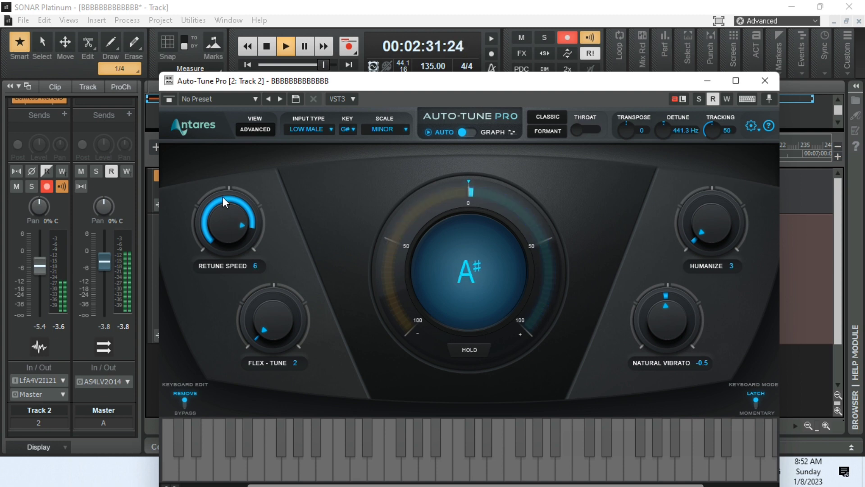
drag(223, 197, 221, 215)
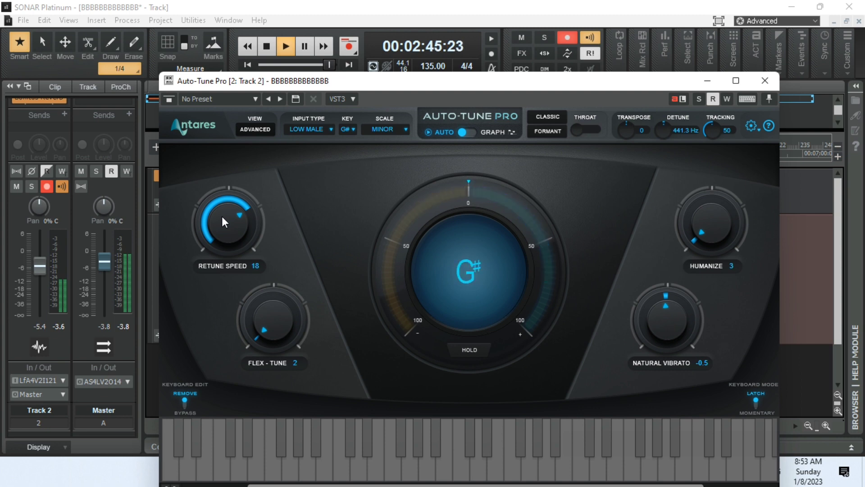
scroll(222, 215, down, 1)
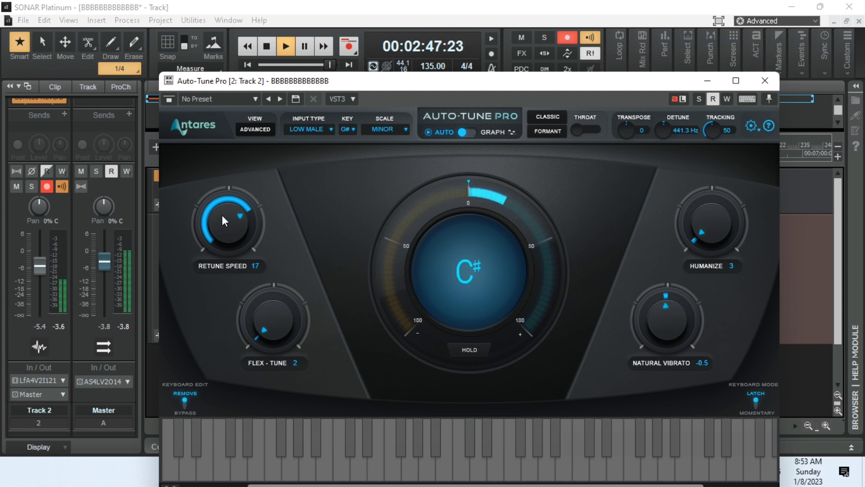
scroll(222, 215, up, 1)
click(759, 80)
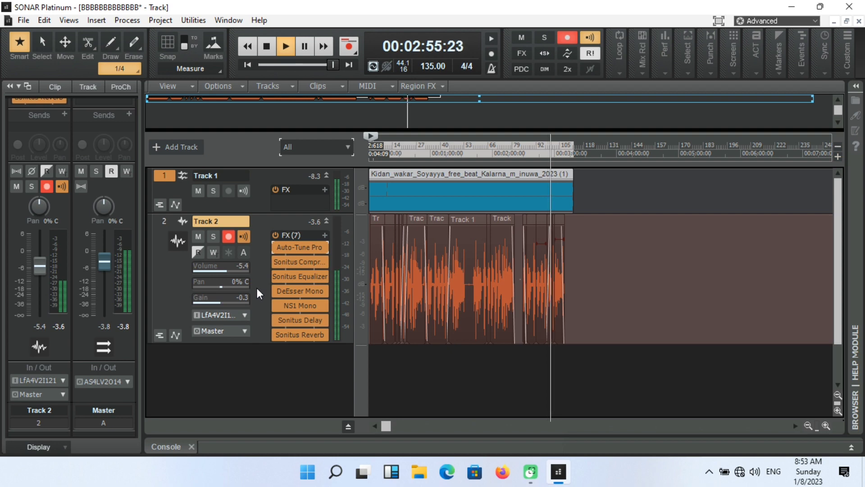
Turn off Track 2's input echo, replay the song from near its beginning and set Track 2's volume to -6.2 dB.
click(247, 240)
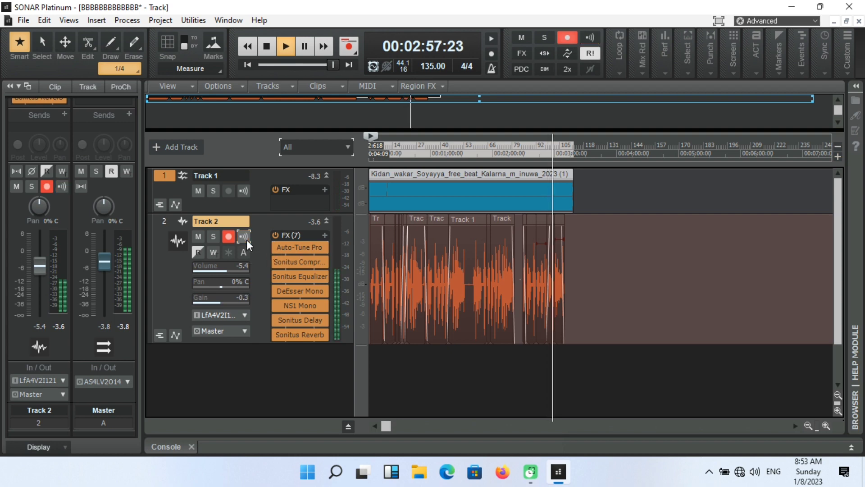
click(388, 155)
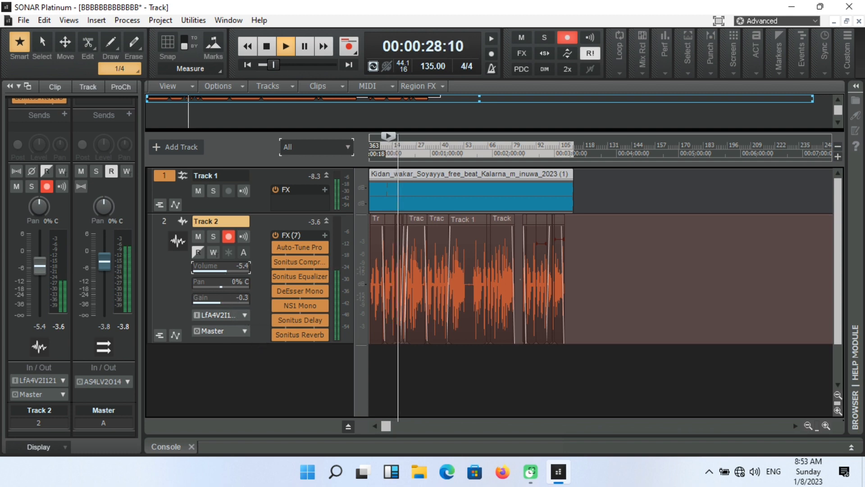
scroll(225, 271, down, 2)
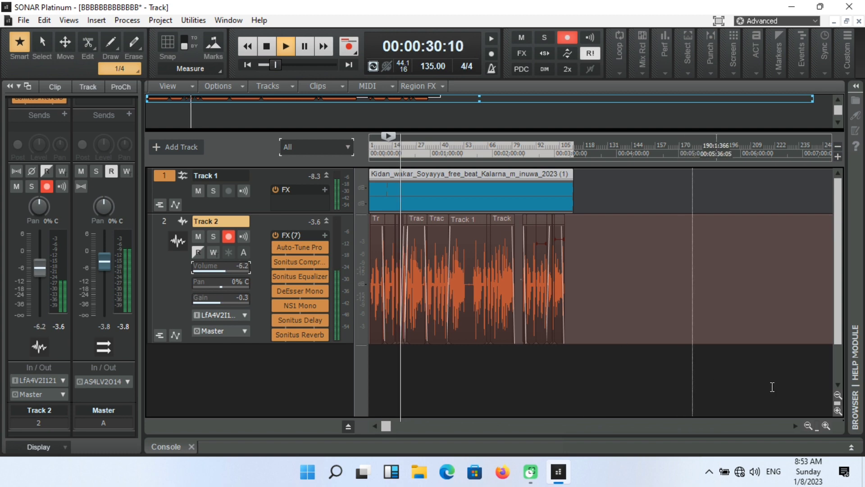
Play from about bar 13, try nudging the short Track 2 clip near bar 16 slightly earlier, and move it back.
click(827, 425)
click(827, 425)
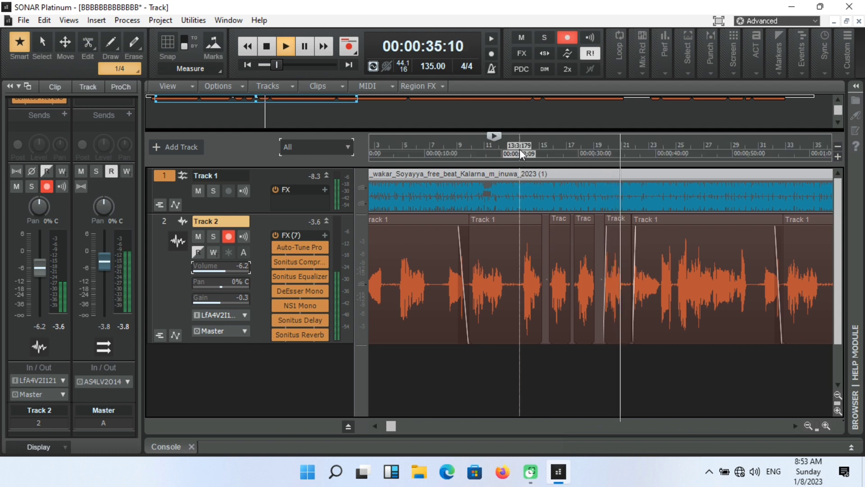
click(520, 151)
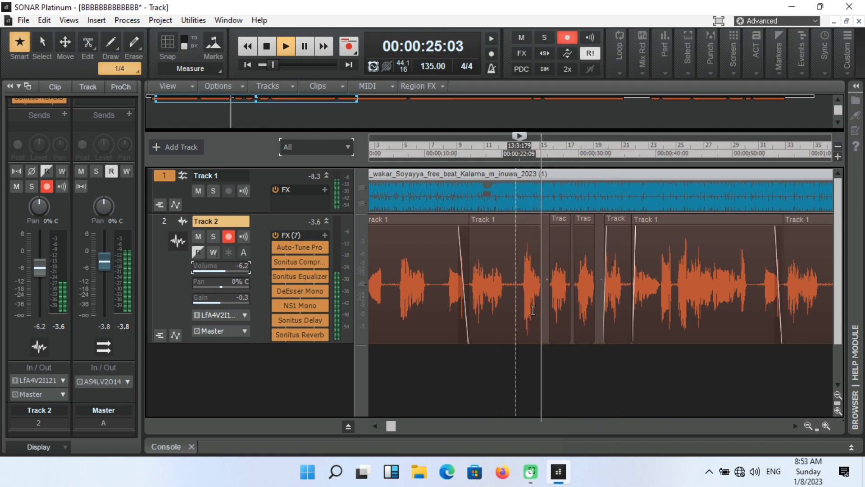
click(561, 225)
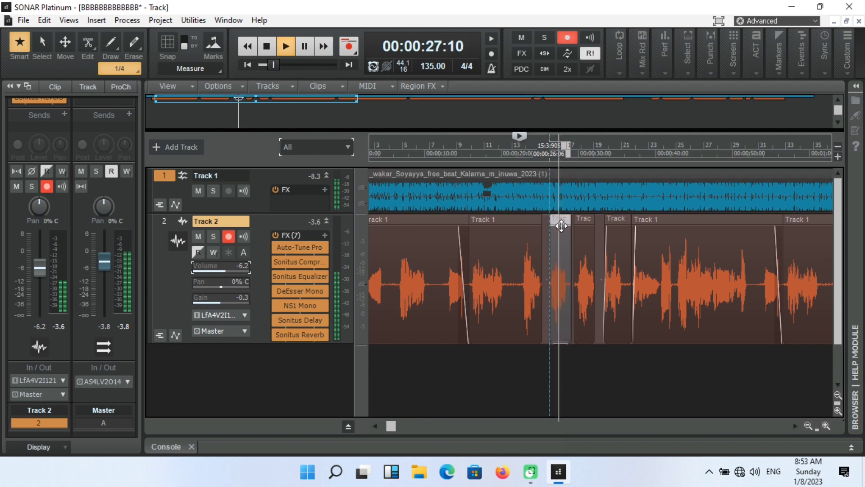
click(542, 160)
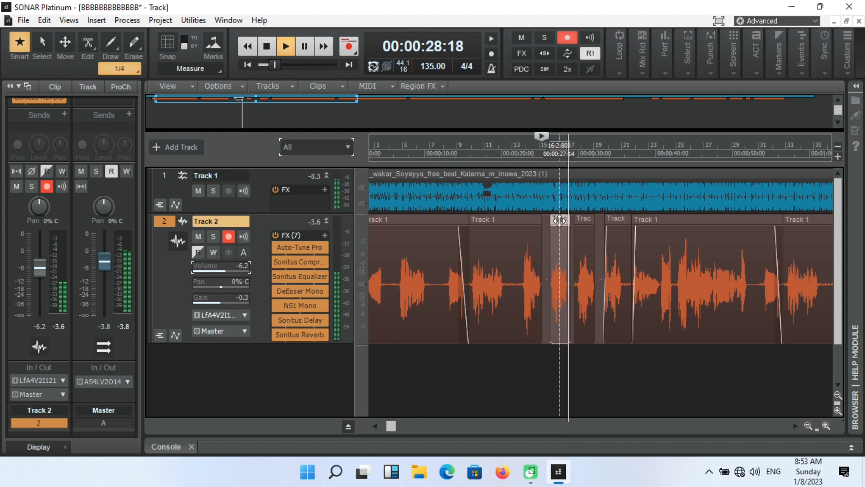
drag(559, 215, 558, 227)
key(space)
key(space)
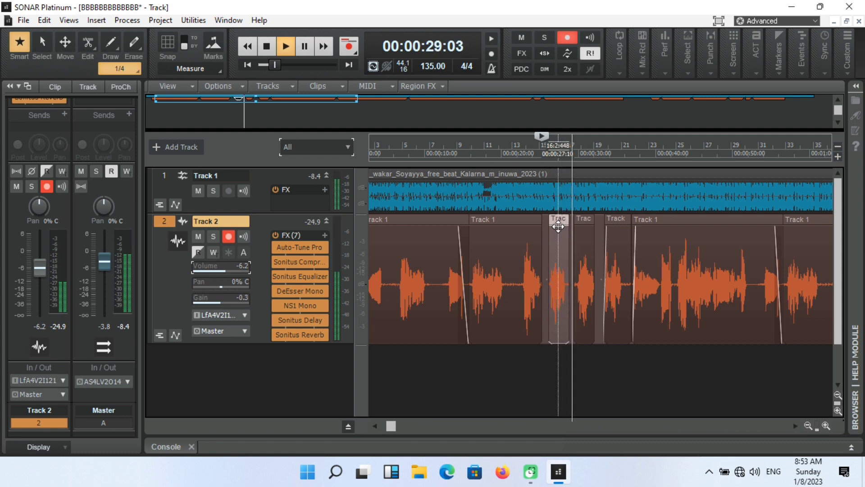
drag(558, 227, 560, 226)
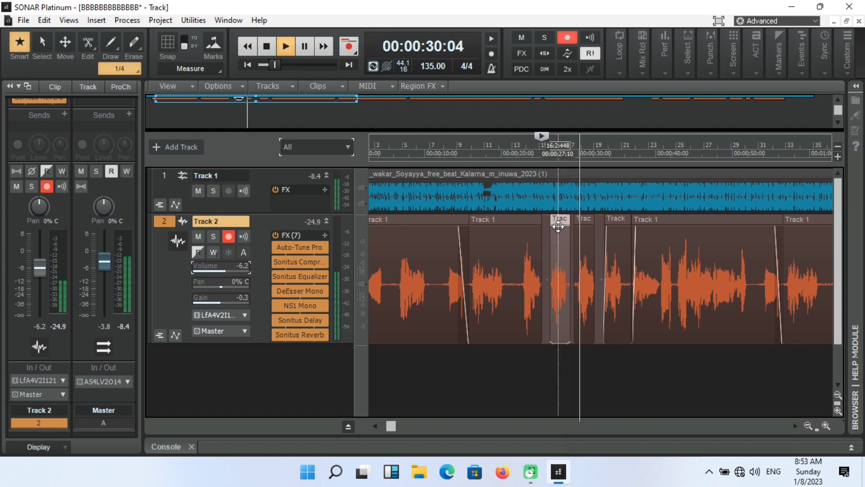
Replay the mix from about bar 13 to check the timing of the short vocal clips on Track 2.
click(521, 158)
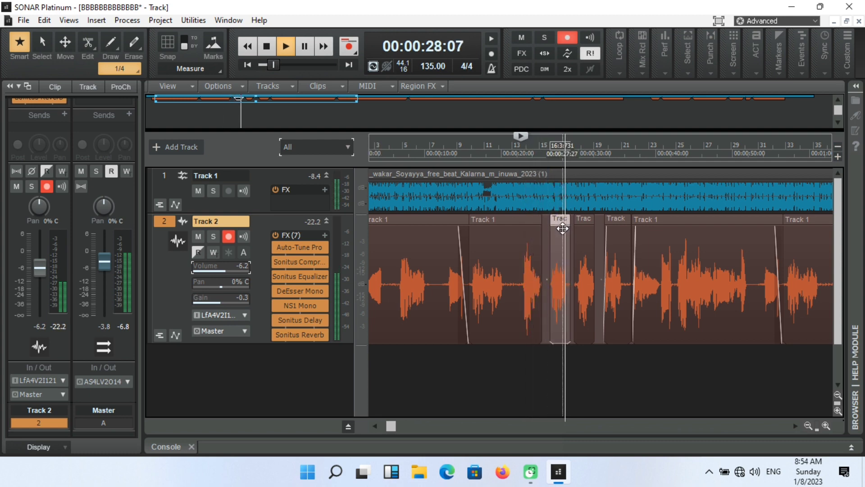
key(space)
key(space)
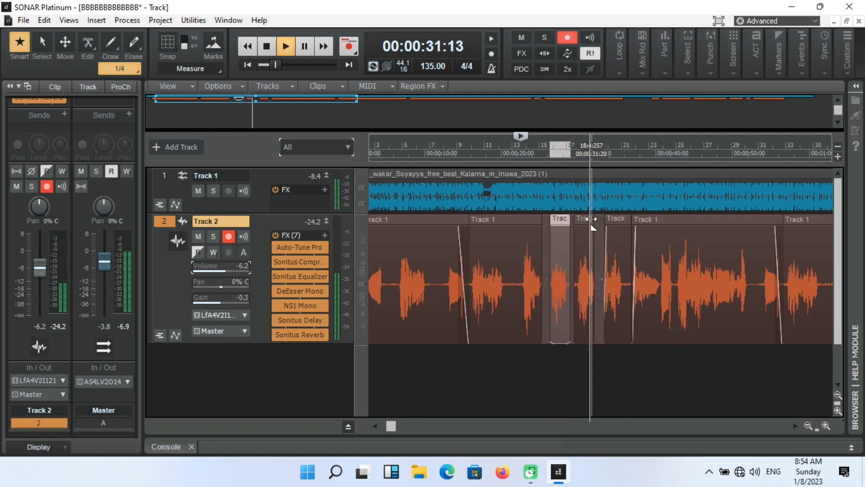
Replay the mix from about bar 16 several times to check the timing of the short Track 2 clip near bar 18.
click(555, 156)
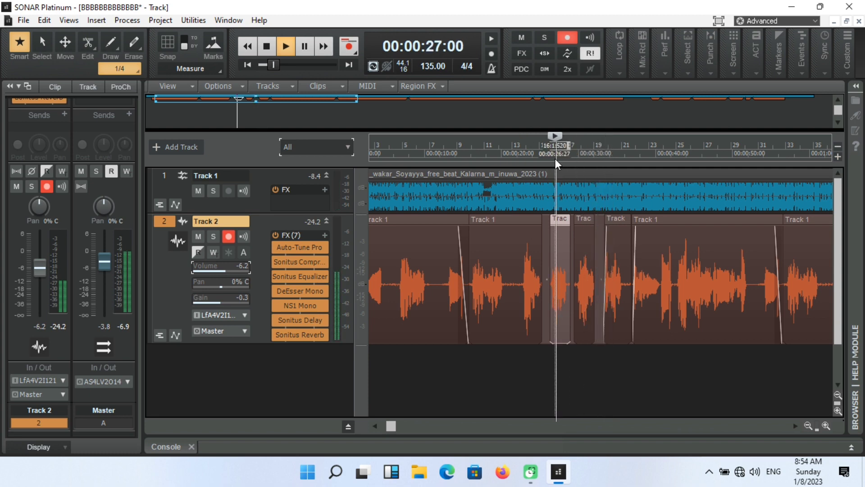
click(586, 219)
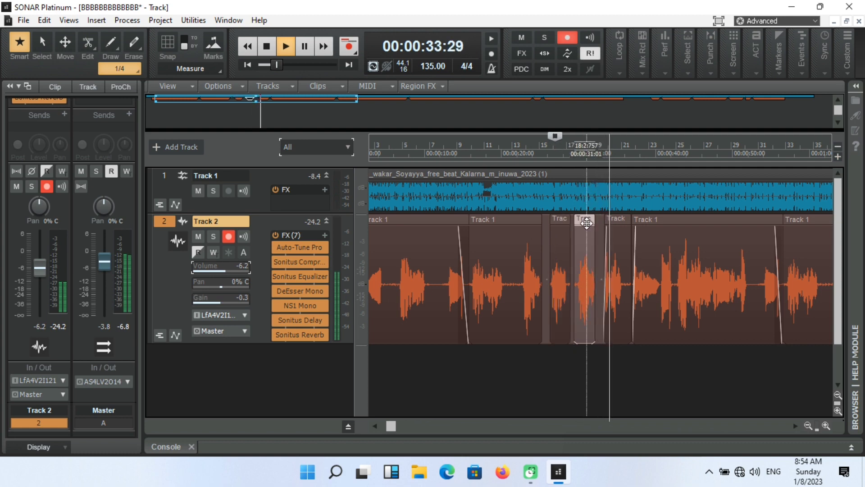
key(space)
key(space)
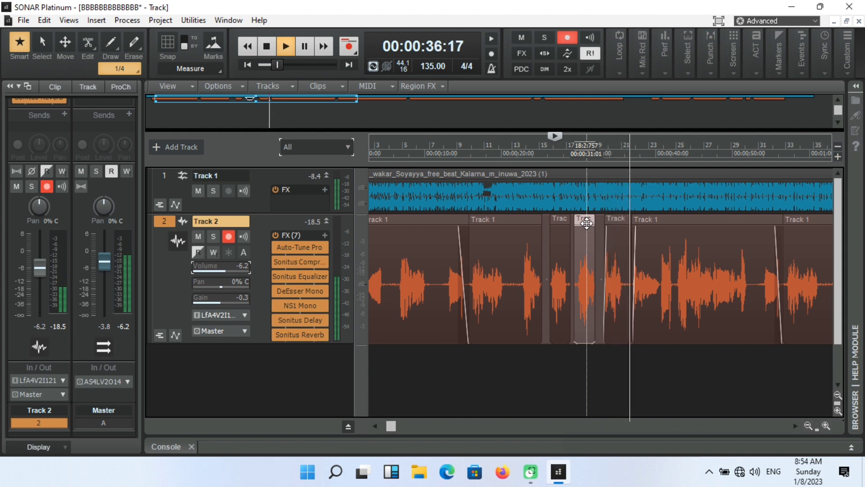
key(space)
key(space)
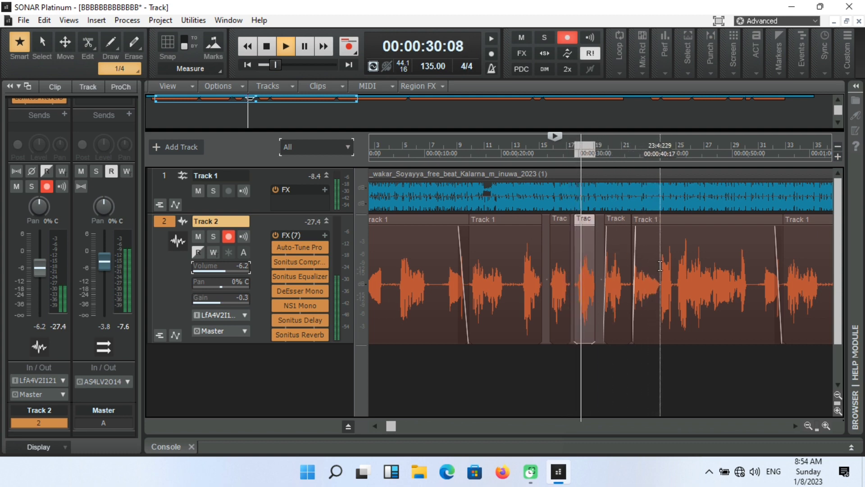
Fine-tune the position of the short Track 2 clip near bar 20 and replay from about bar 18 to check its timing.
click(624, 223)
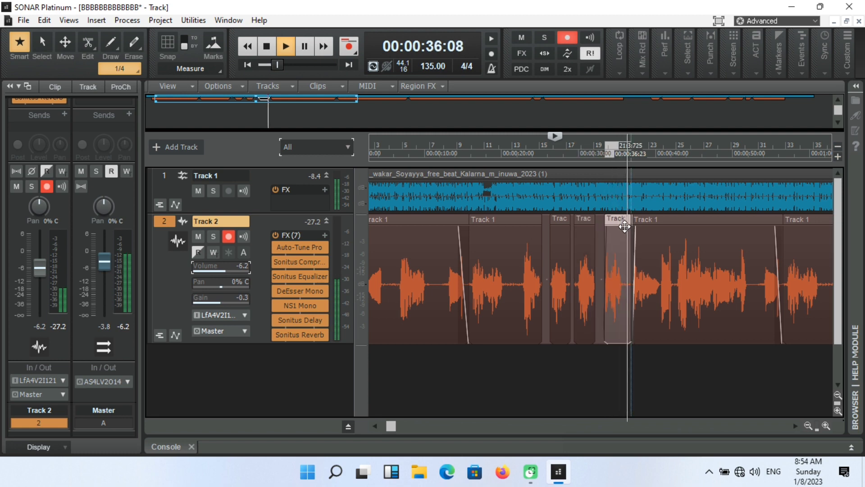
key(space)
key(space)
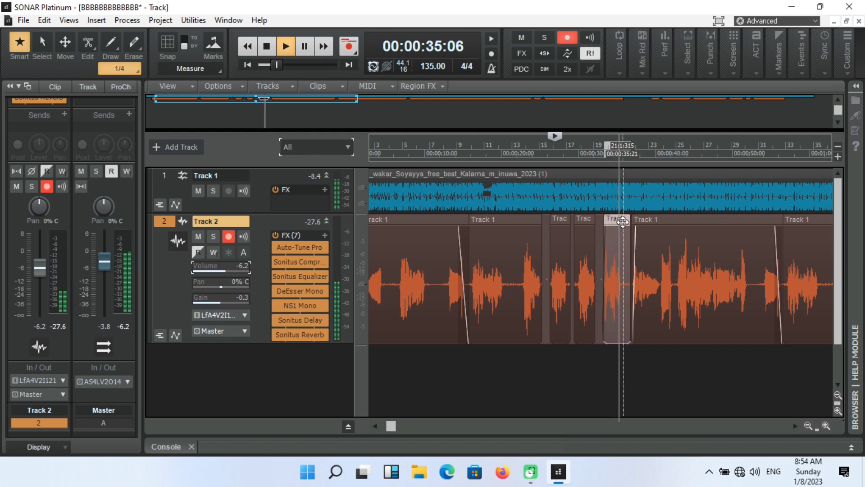
drag(624, 228, 623, 223)
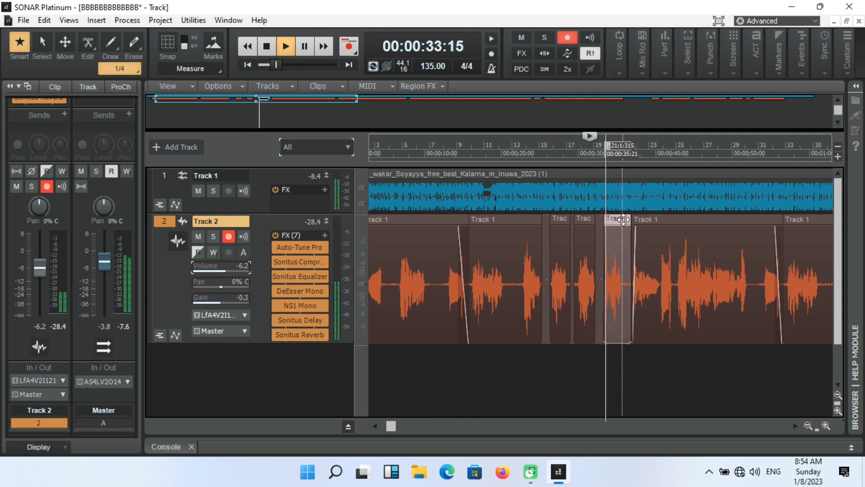
click(577, 153)
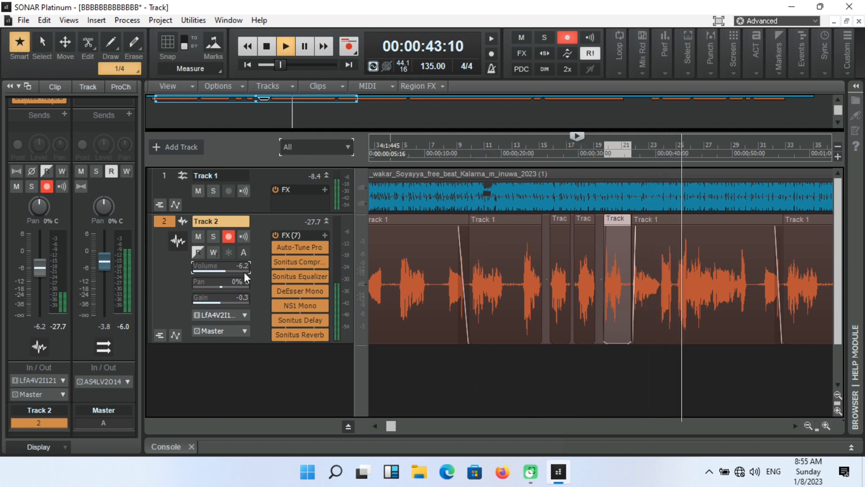
Open Track 2's Sonitus Compressor during playback and set its gain to 1.7 dB.
mouse_move(262, 224)
mouse_down()
mouse_move(265, 282)
mouse_move(262, 217)
mouse_up()
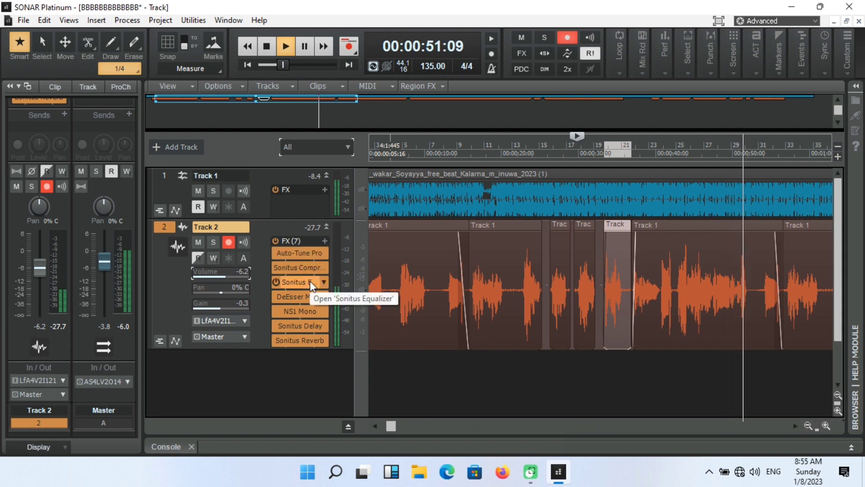
double_click(304, 268)
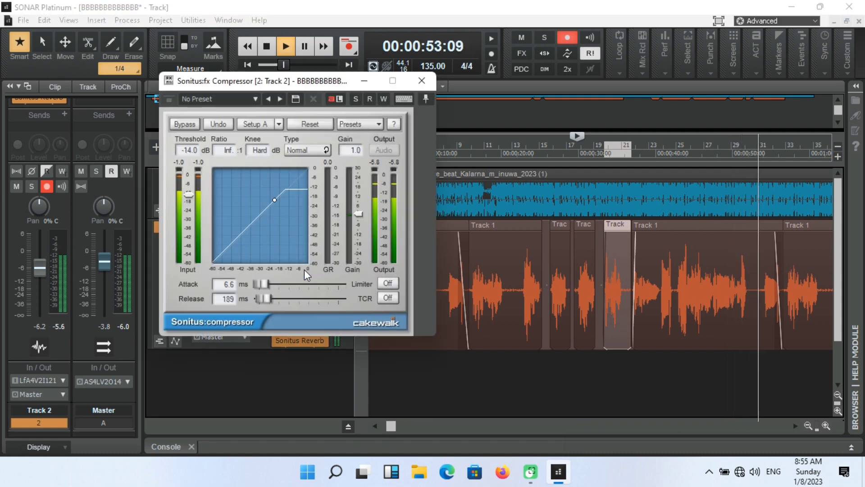
drag(359, 214, 359, 211)
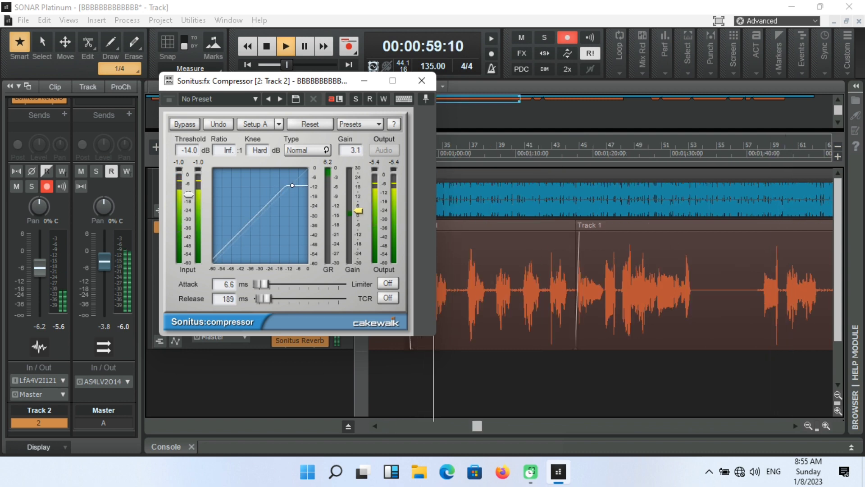
drag(358, 212, 359, 214)
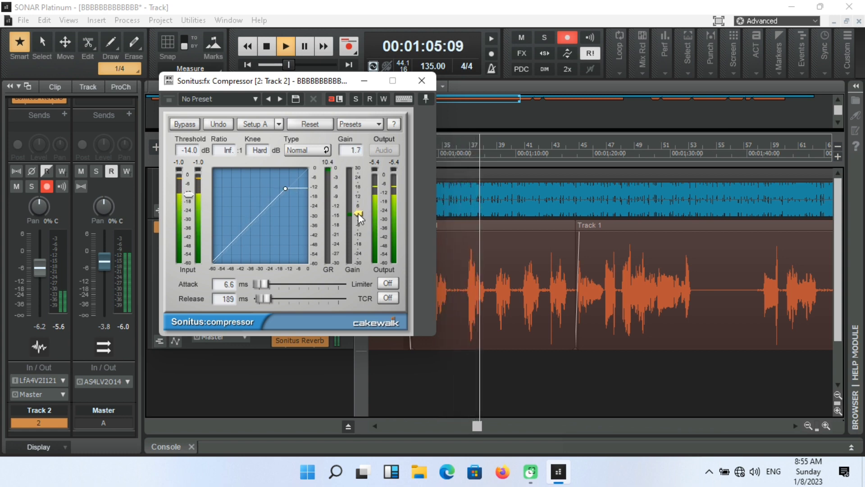